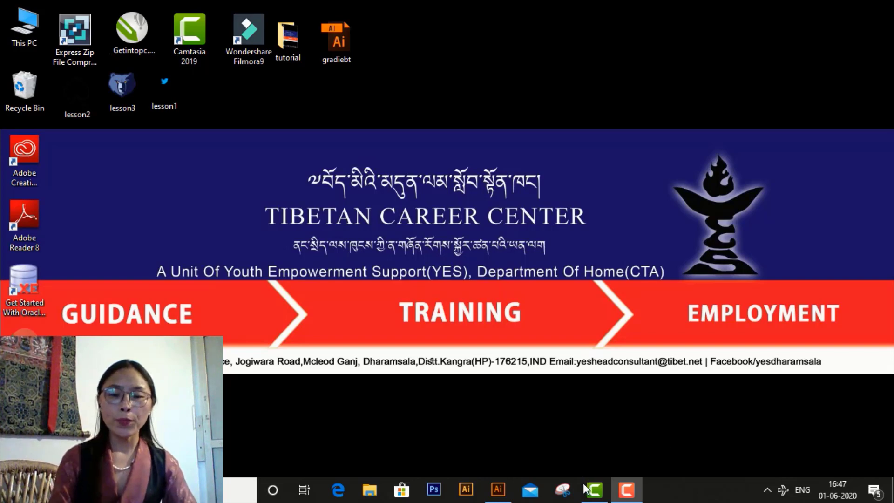
Step: Switch to Illustrator, bring up the gradiebt.ai document and select the orange mango shape
click(509, 494)
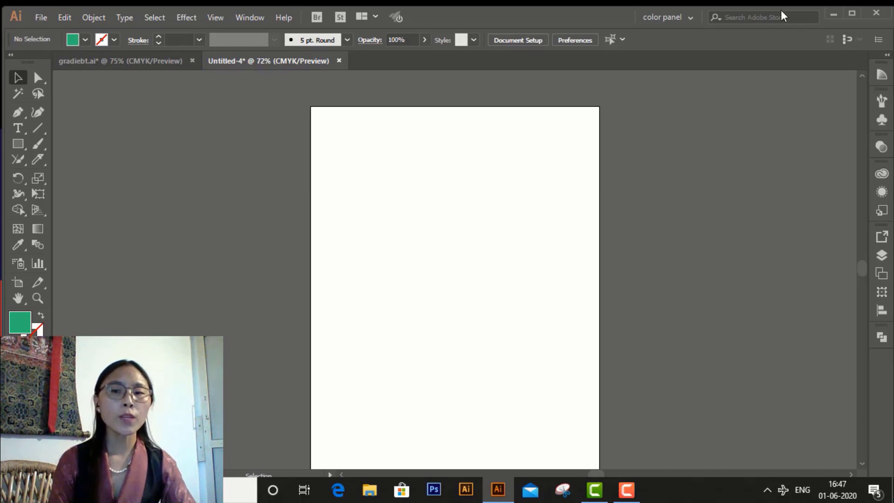
click(140, 63)
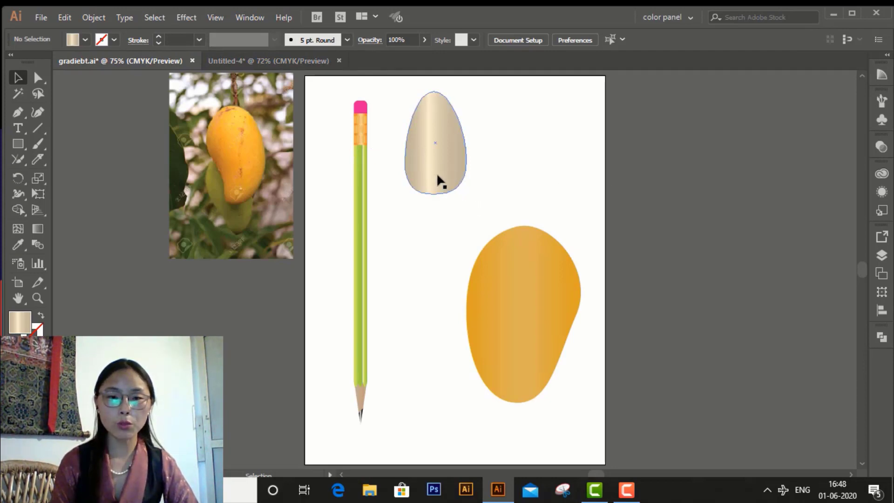
click(439, 160)
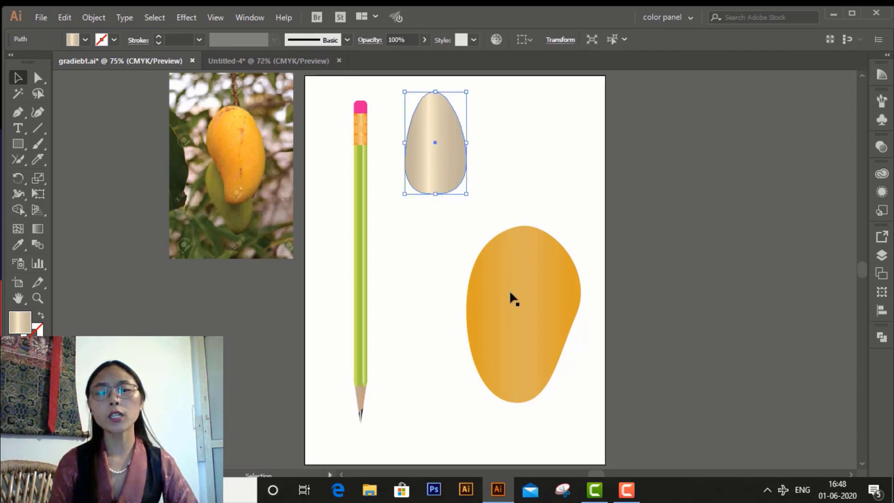
click(547, 310)
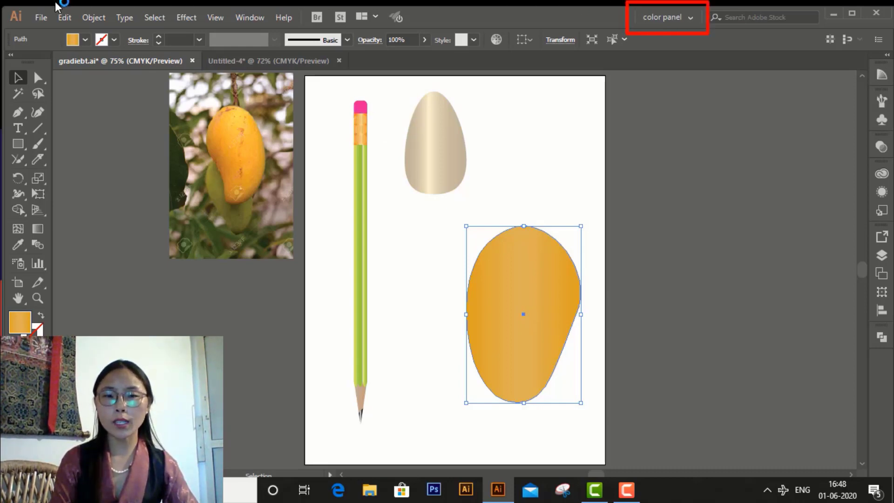
Step: Choose the custom color panel workspace
click(687, 20)
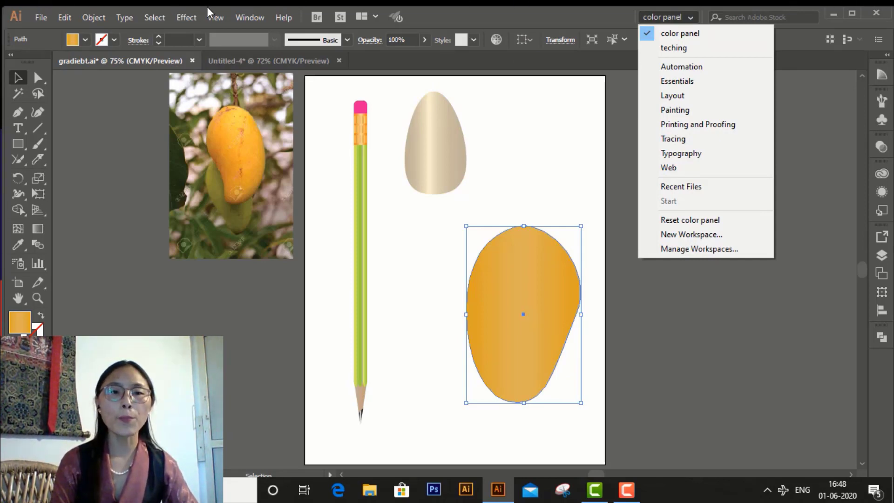
click(247, 19)
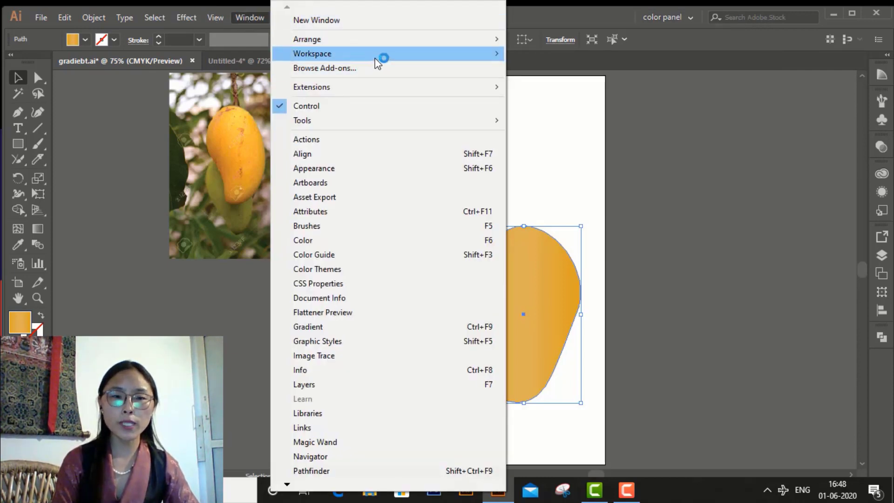
mouse_move(380, 56)
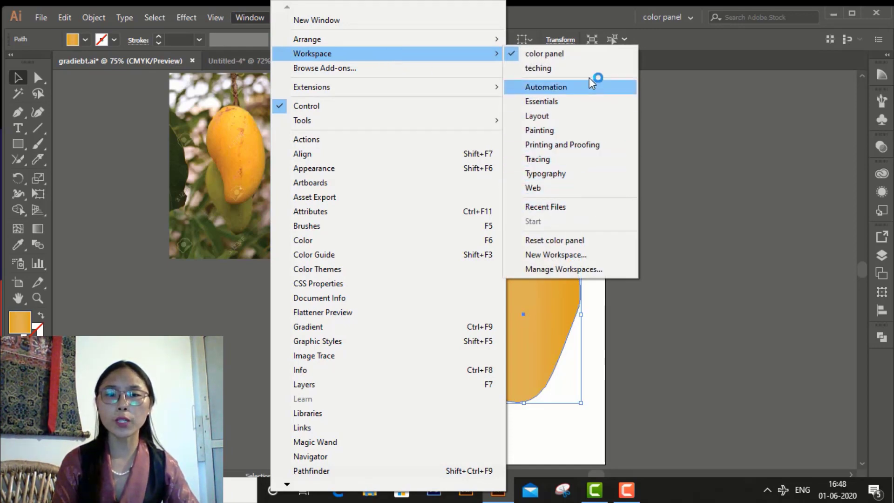
click(589, 57)
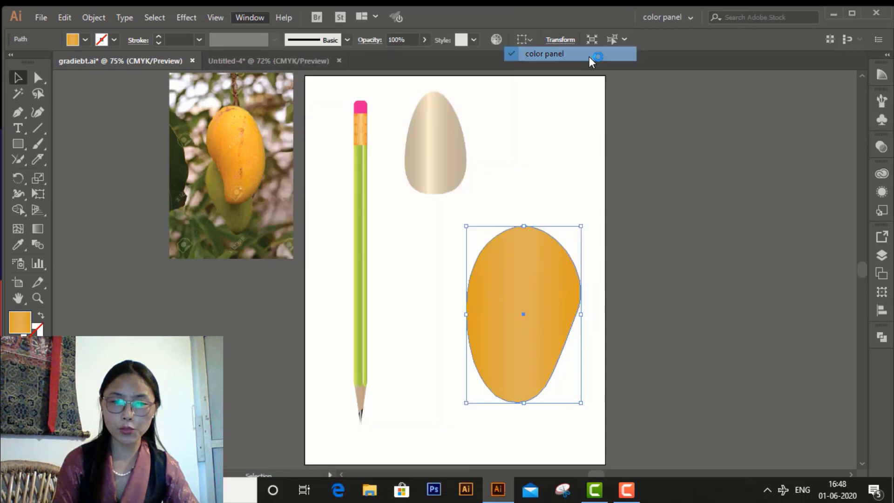
Step: Reset the color panel workspace to its saved panel layout
click(251, 17)
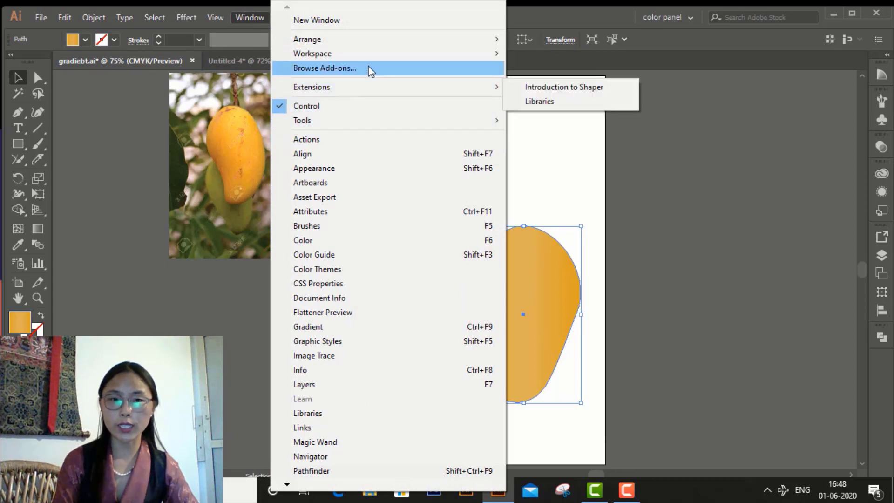
mouse_move(380, 53)
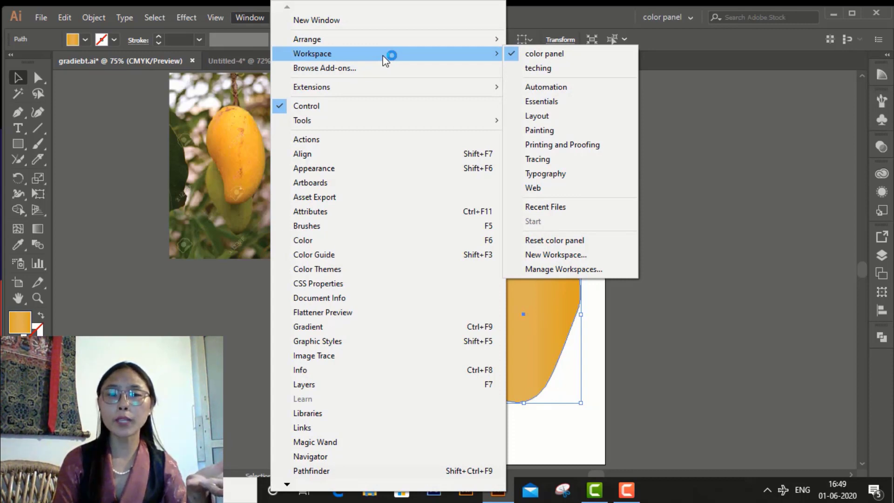
mouse_move(446, 86)
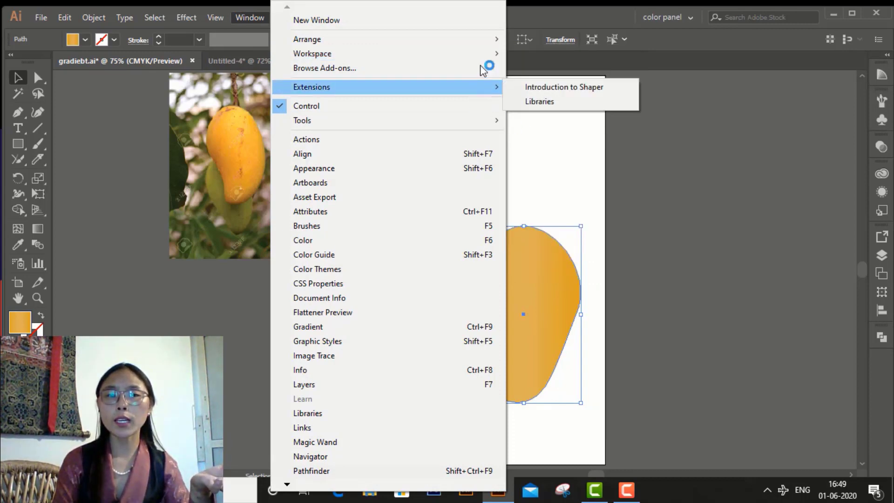
mouse_move(491, 53)
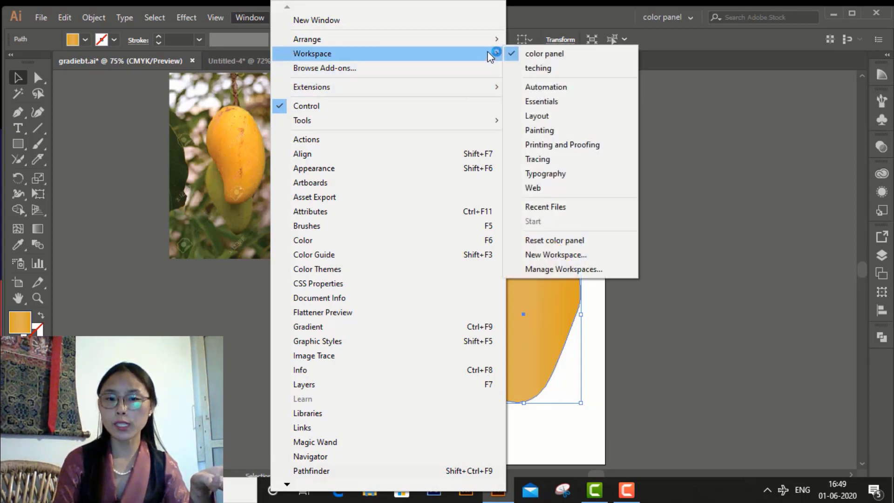
click(563, 246)
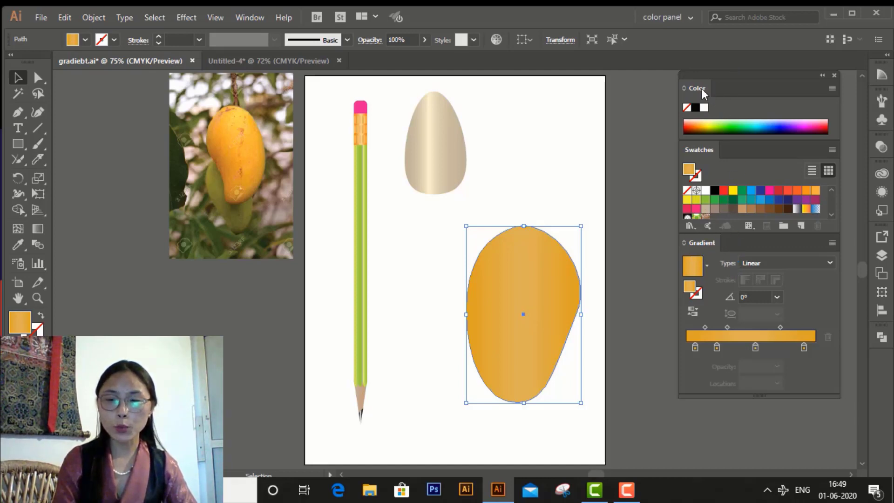
Step: Separate the stacked Color, Swatches and Gradient panels into three individual floating panels
drag(702, 88, 502, 82)
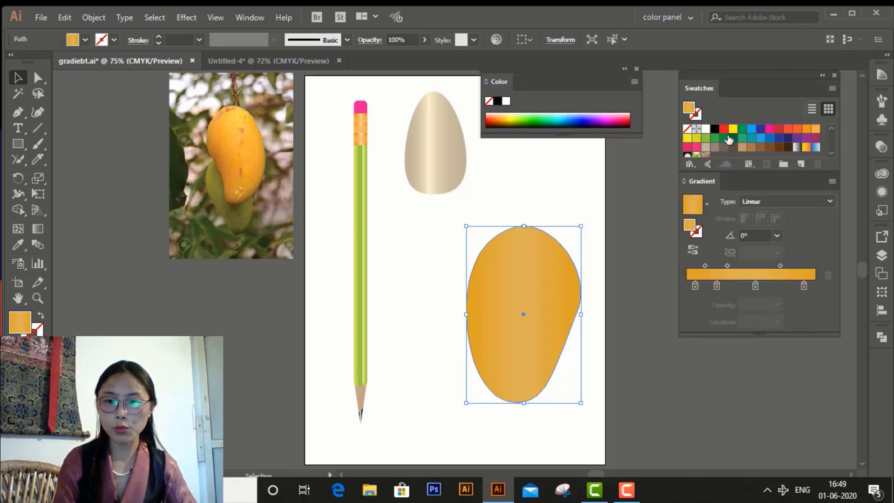
drag(699, 89, 536, 164)
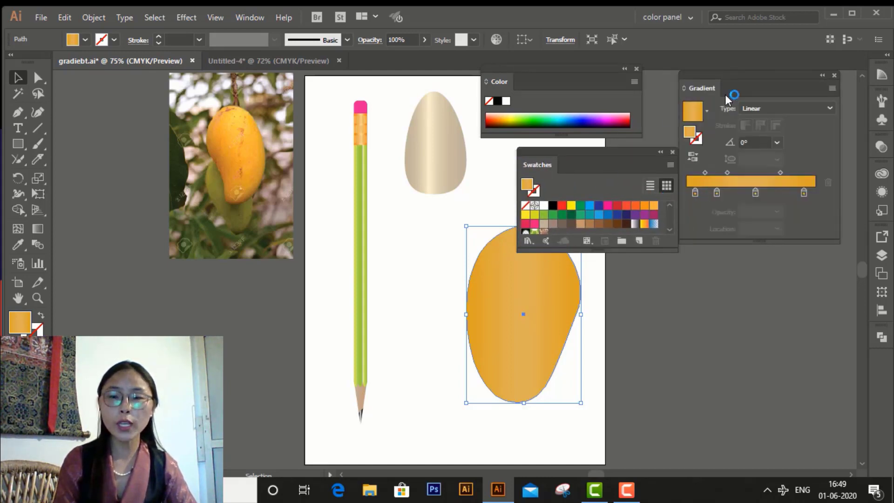
drag(717, 77, 707, 287)
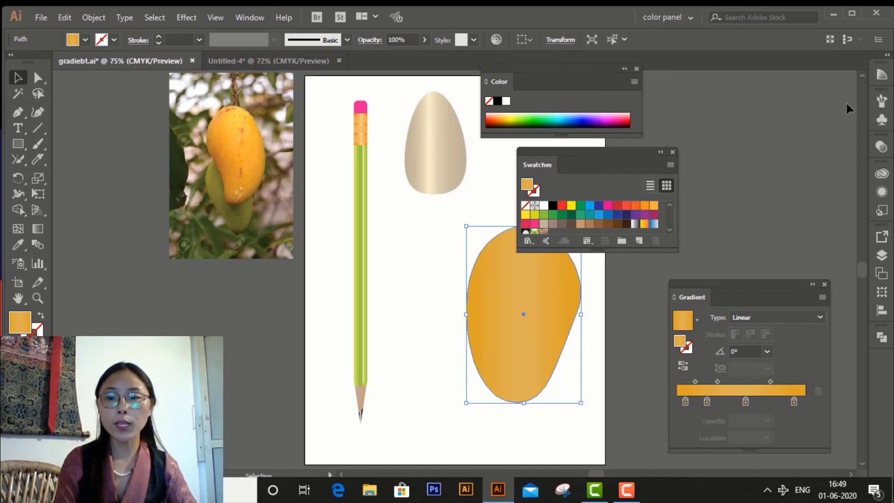
Step: Move the floating Color panel clear of the artboard, above the Gradient panel, and make its colour spectrum slightly taller
click(250, 16)
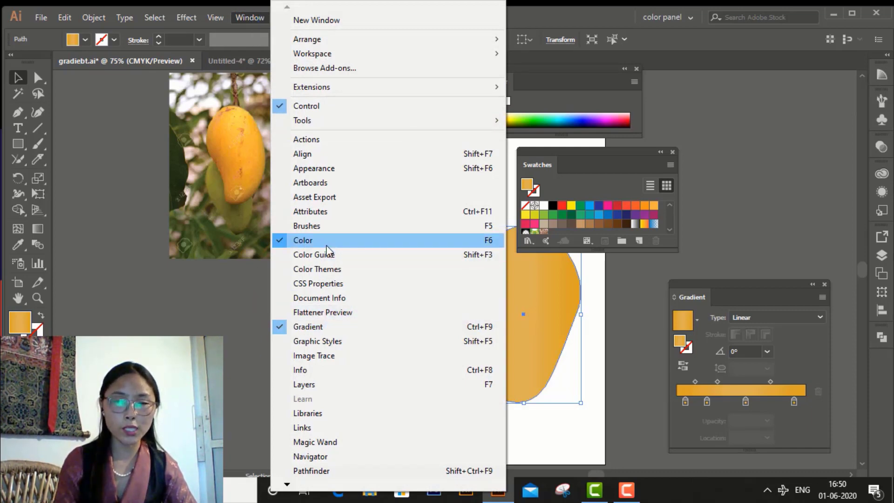
click(600, 66)
drag(599, 67, 789, 67)
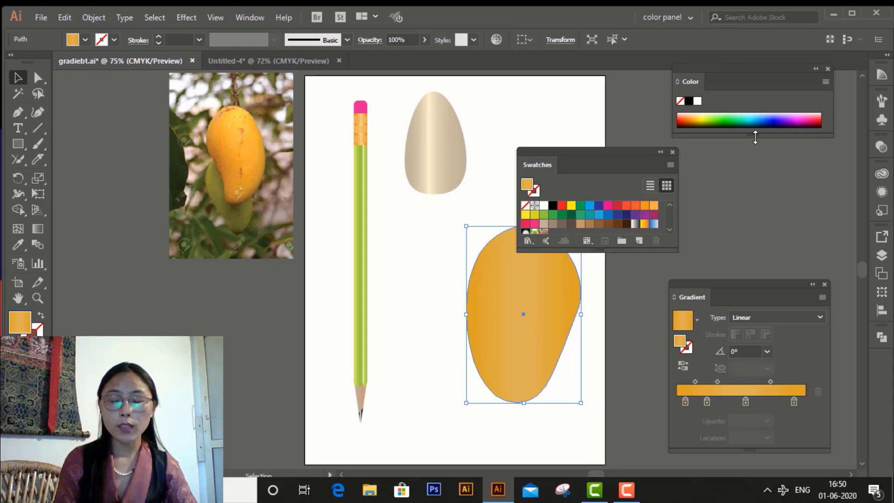
mouse_move(754, 137)
mouse_down()
mouse_move(739, 256)
mouse_move(756, 147)
mouse_up()
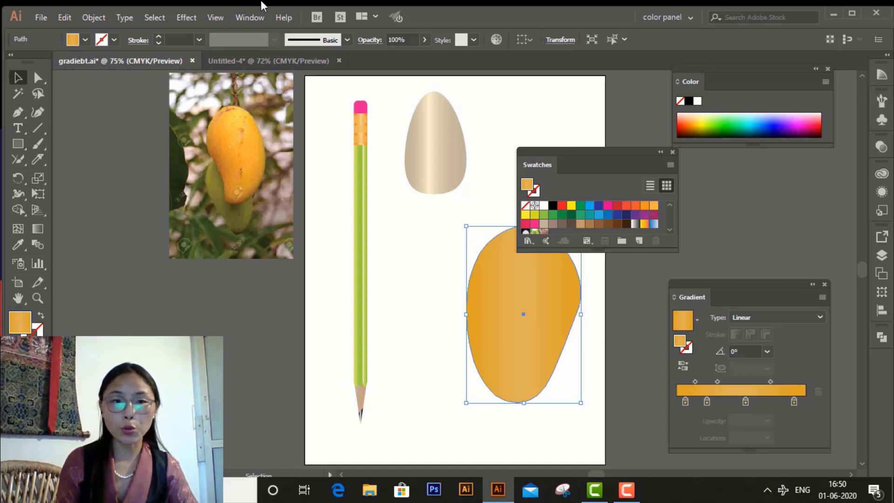
Step: Attach the Swatches panel beneath the Color panel and extend its height to reveal more swatches
click(239, 16)
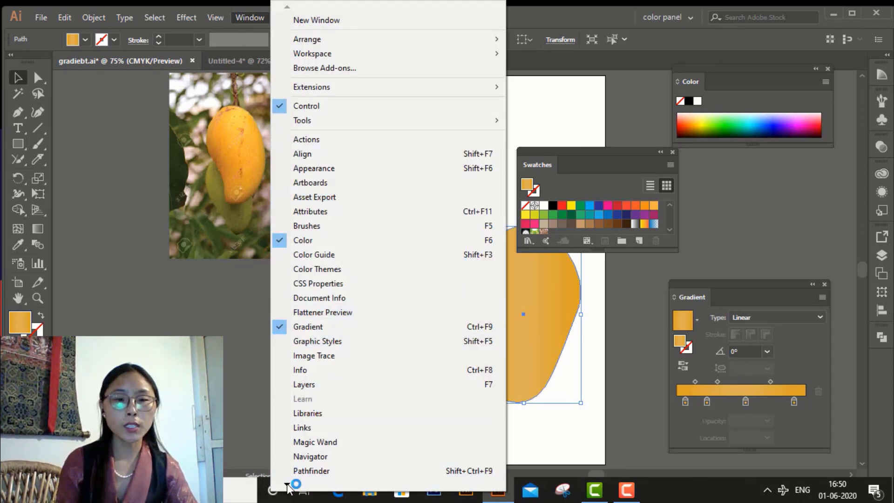
scroll(285, 487, down, 5)
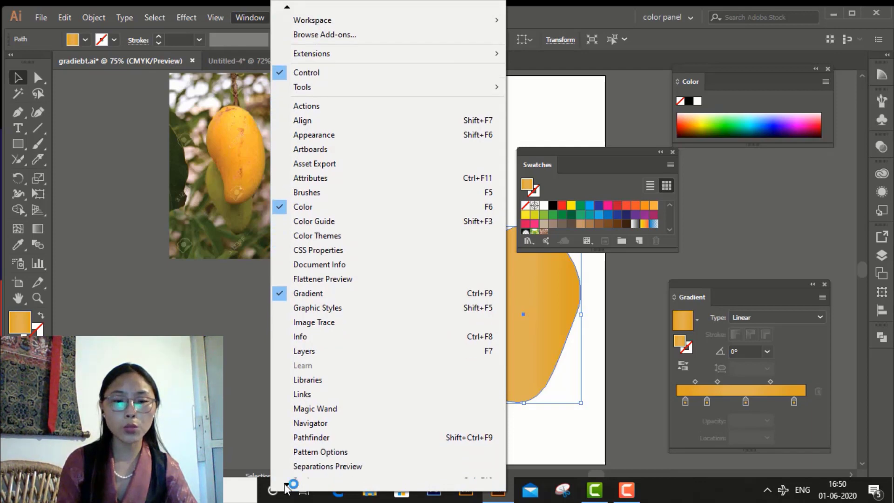
scroll(285, 486, down, 3)
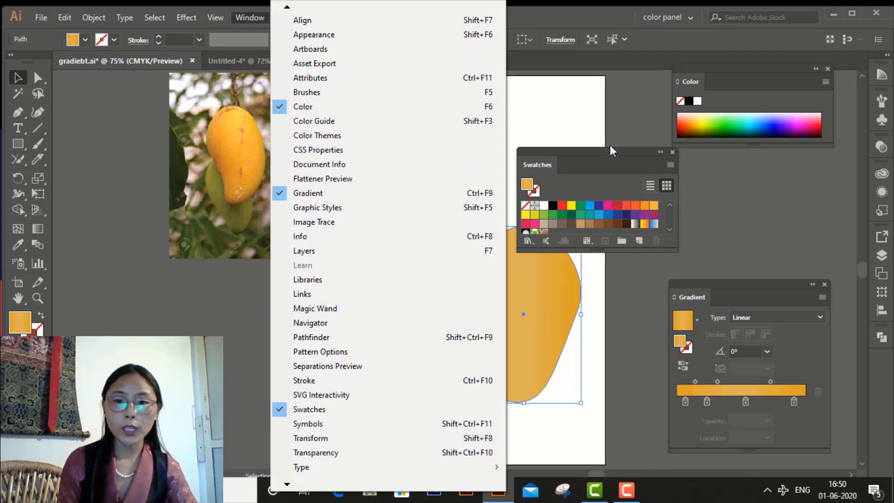
click(613, 162)
drag(619, 159, 777, 148)
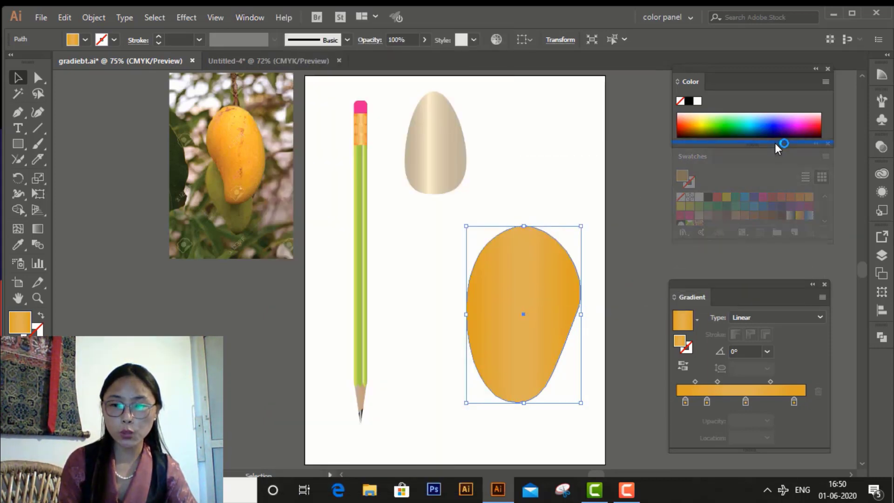
drag(775, 144, 775, 143)
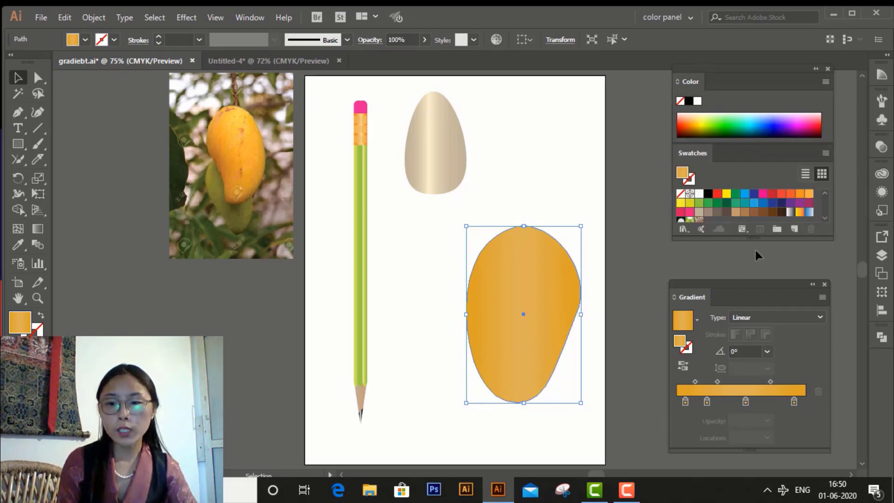
drag(763, 240, 762, 279)
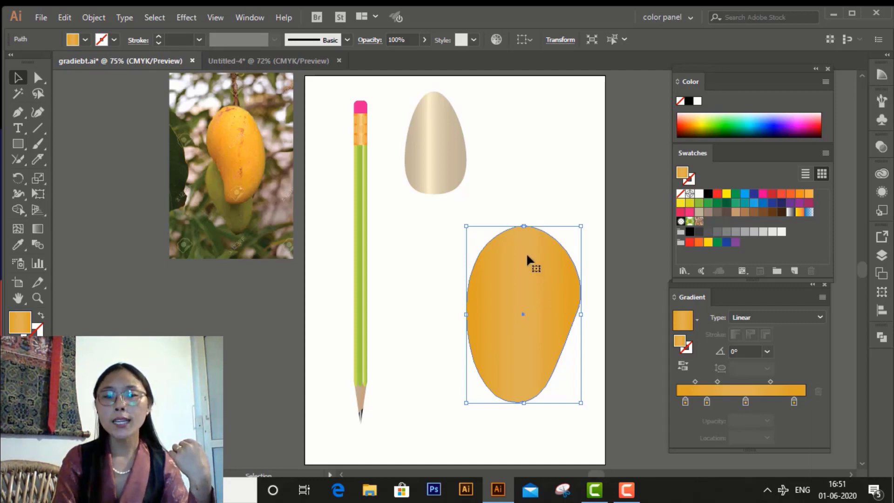
Step: Adjust the height of the Swatches panel and attach the Gradient panel beneath it
click(252, 19)
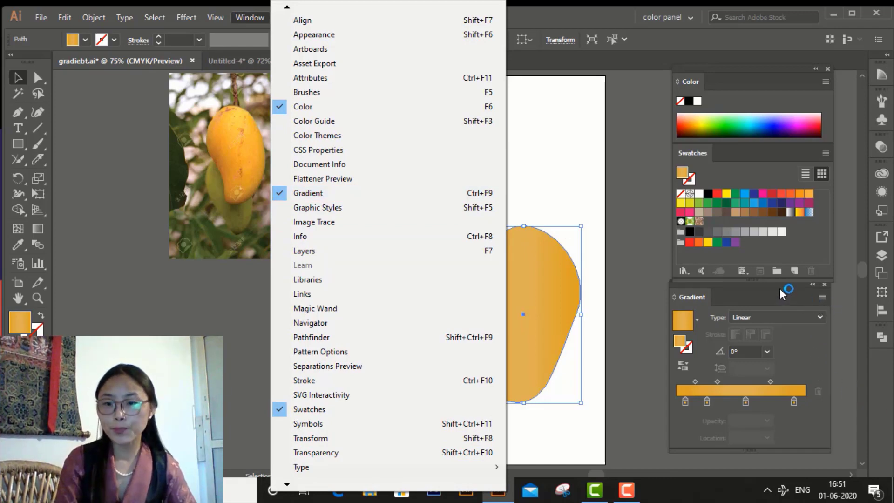
drag(770, 282, 777, 317)
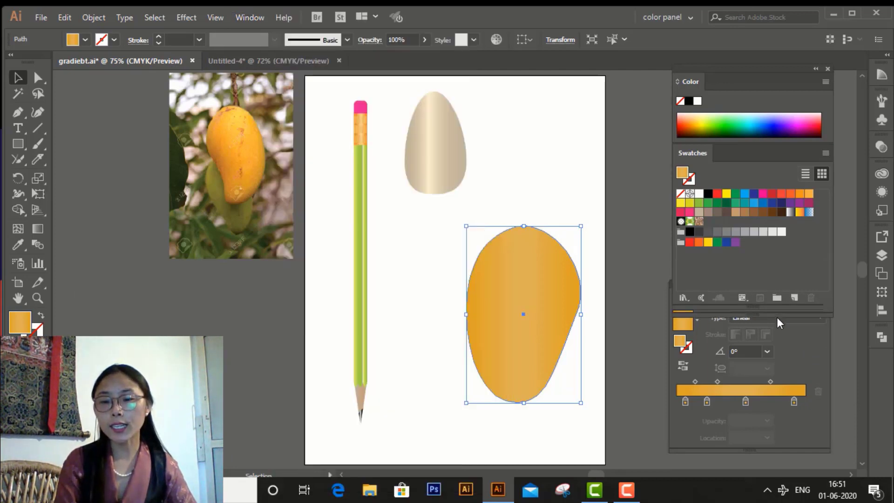
drag(766, 266, 759, 270)
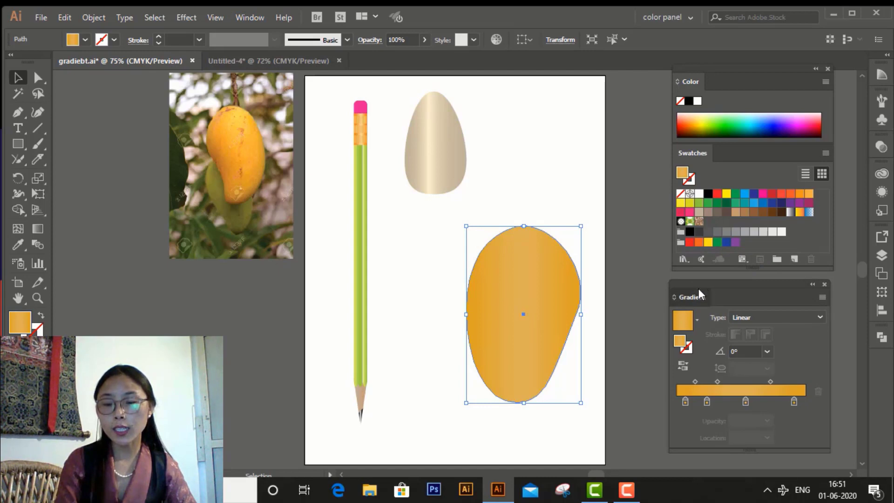
drag(698, 289, 710, 271)
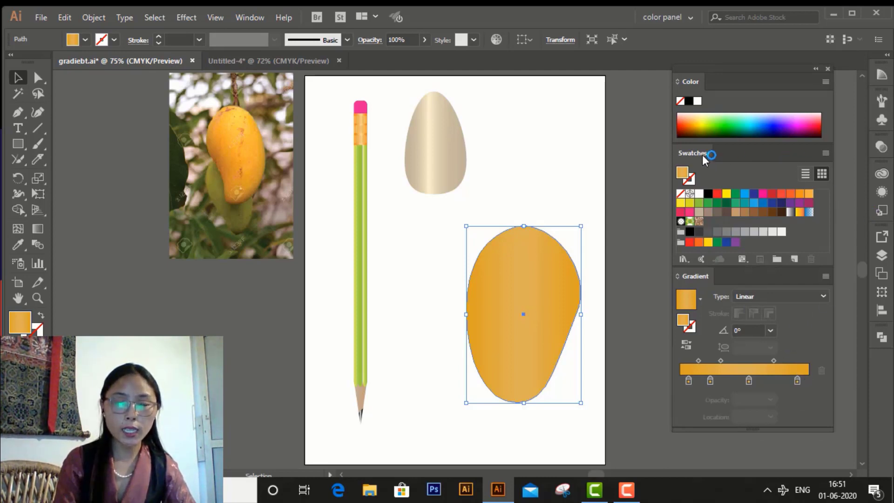
Step: Group Swatches with Color as tabs, check both tabs, and restack Swatches between Color and Gradient
drag(706, 150, 730, 81)
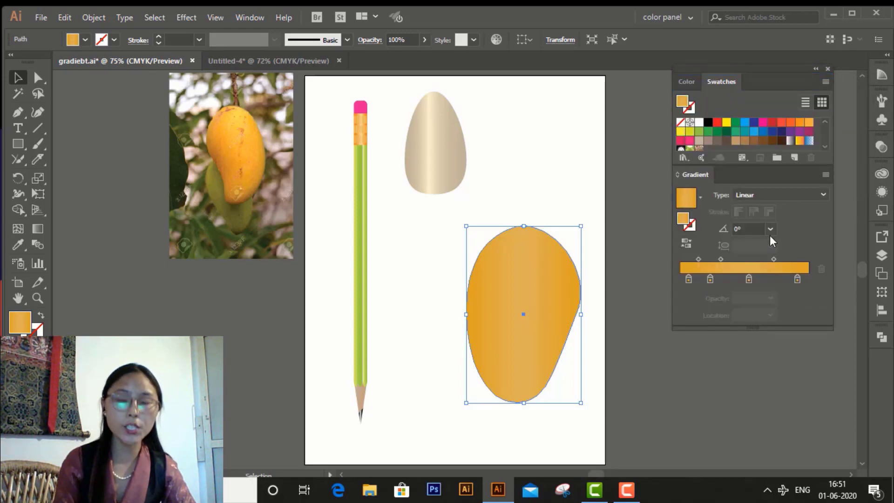
click(693, 80)
click(729, 82)
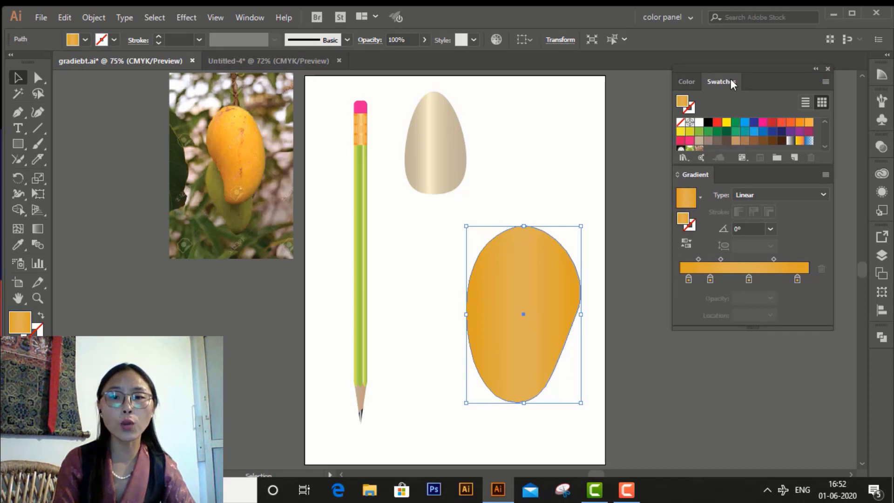
drag(730, 81, 700, 162)
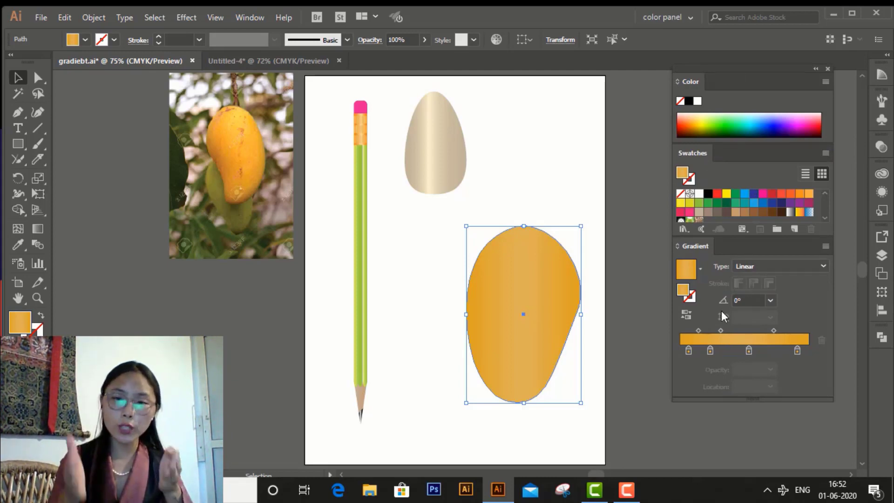
Step: Open the New Workspace naming dialog and dismiss it without saving a workspace
click(259, 24)
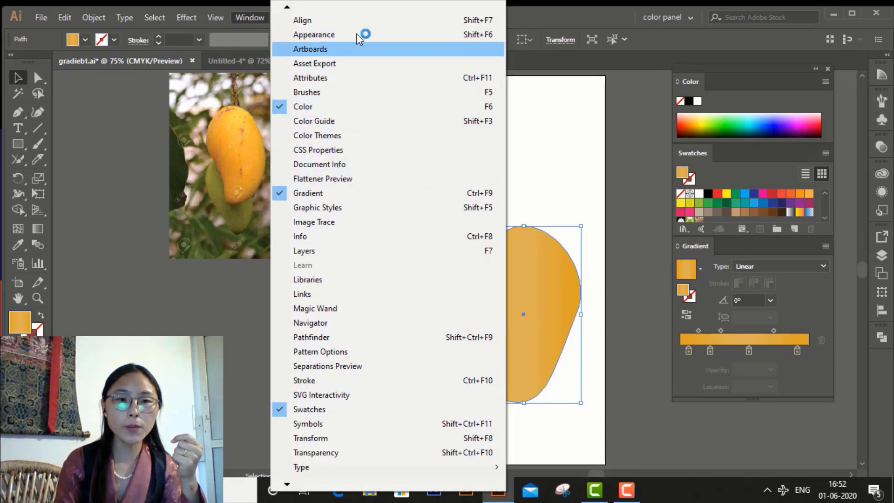
click(286, 7)
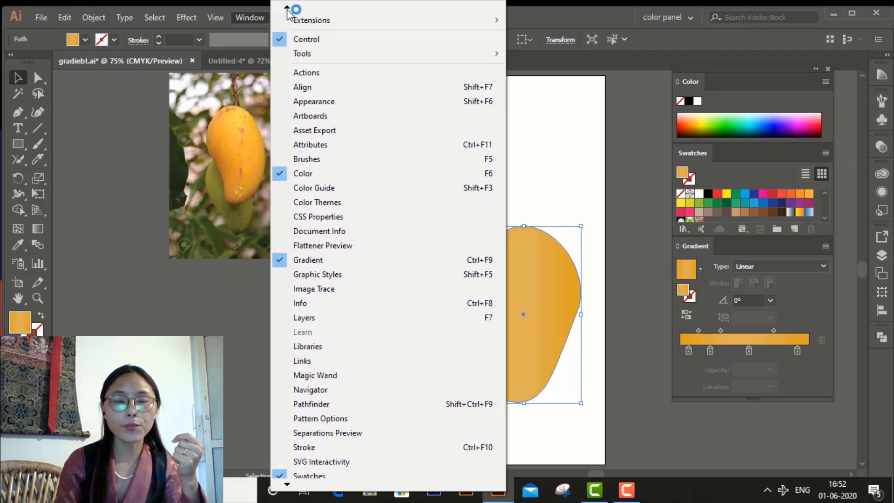
mouse_move(316, 37)
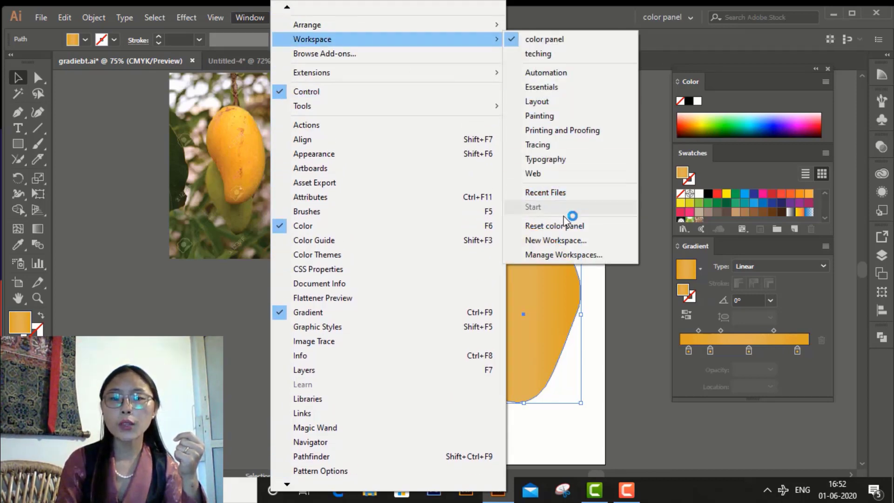
click(563, 242)
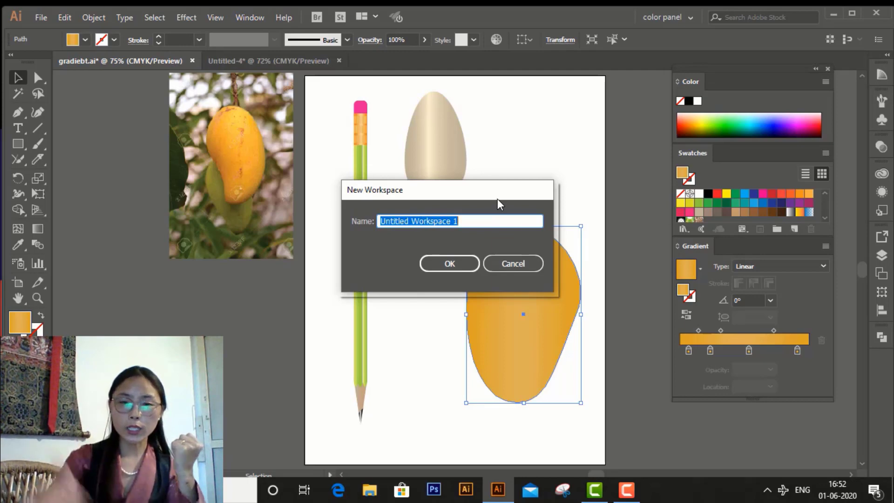
click(527, 265)
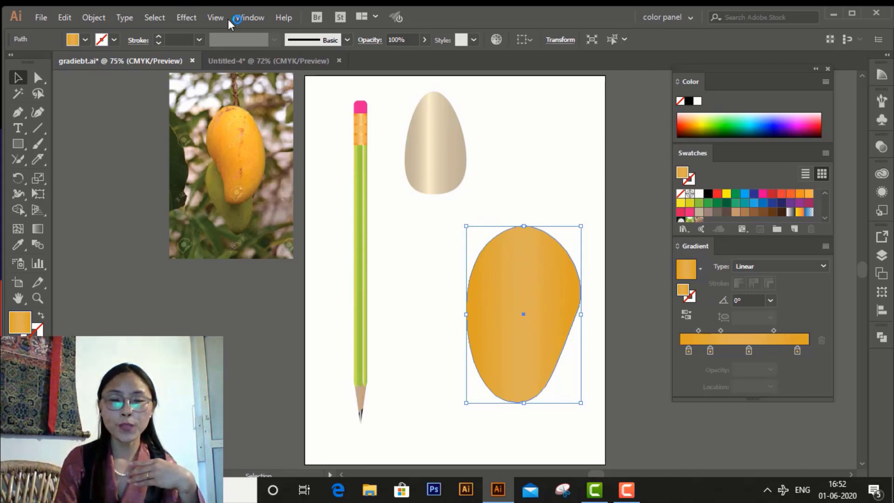
Step: Review the list of available workspaces and their reset and manage options, and deselect the mango shape
click(254, 12)
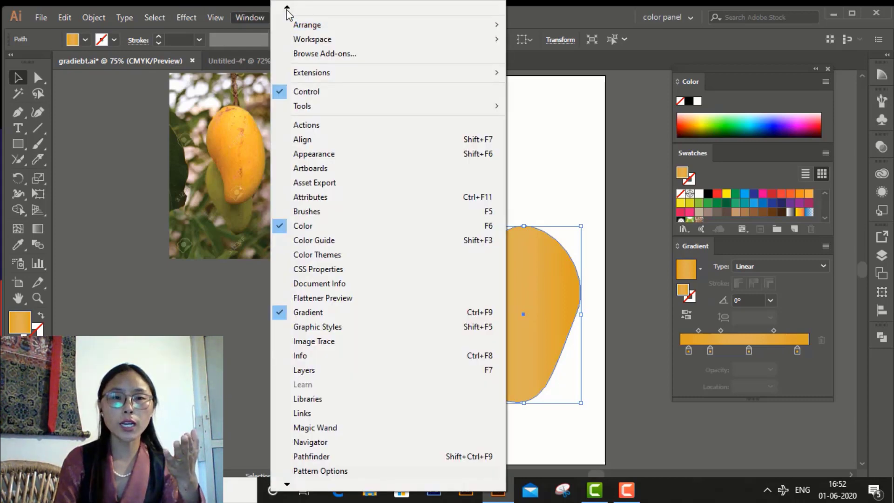
mouse_move(354, 56)
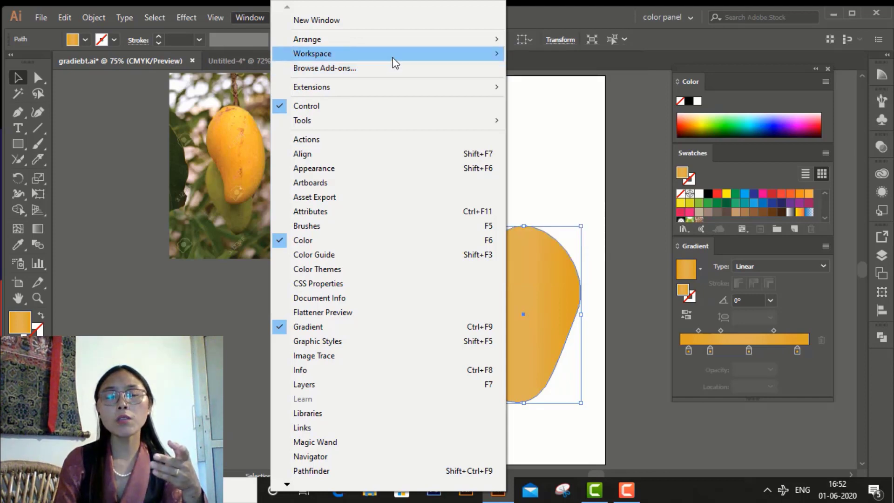
mouse_move(394, 57)
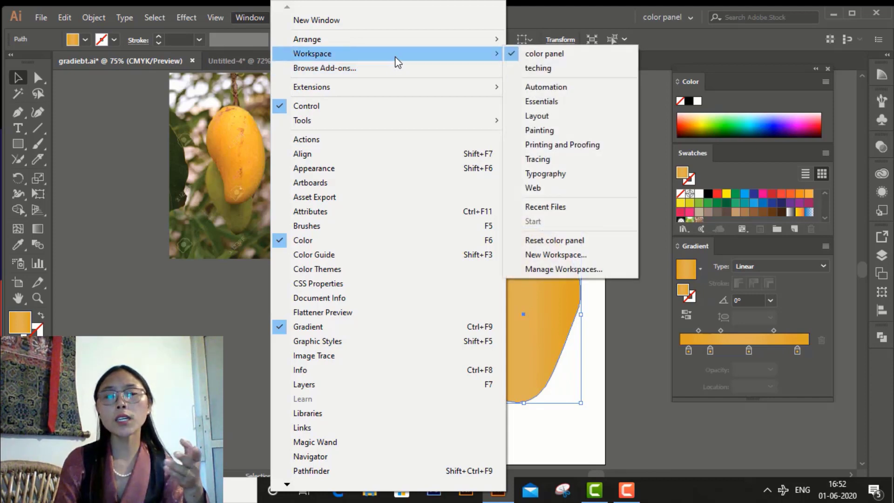
click(673, 92)
click(619, 96)
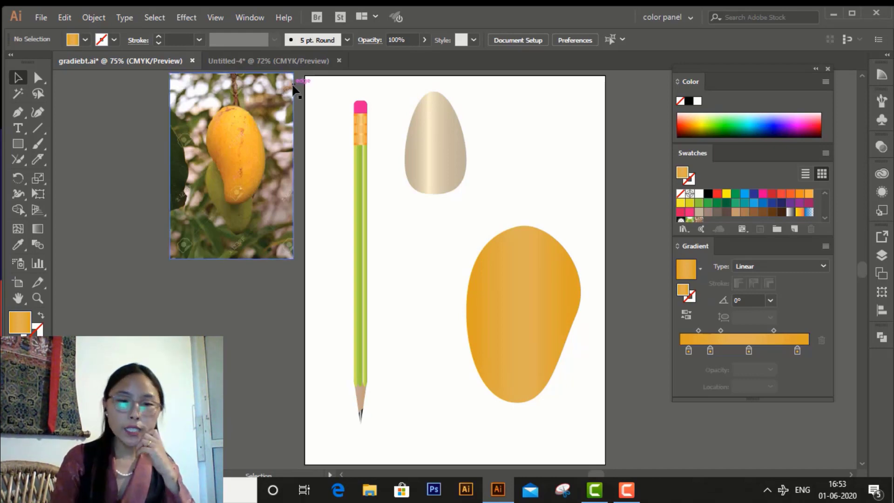
Step: Draw a wide green rectangle across the upper half of the blank artboard in the Untitled-4 document
click(317, 56)
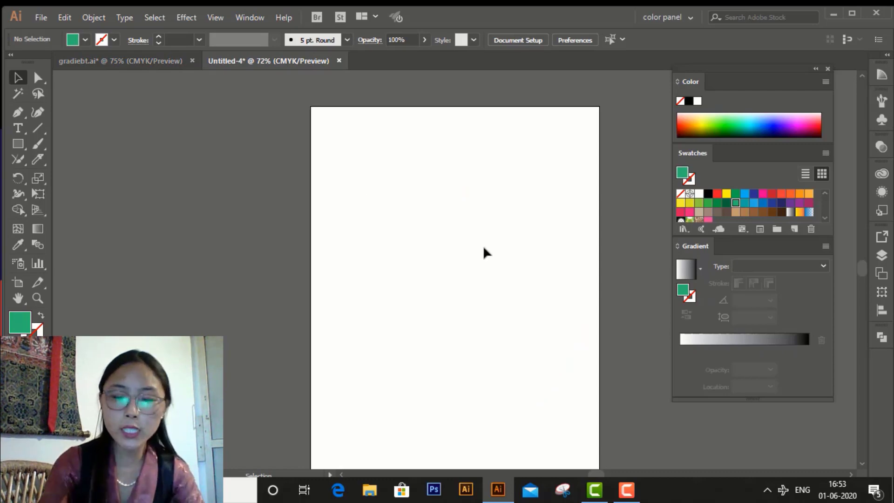
key(ctrl+0)
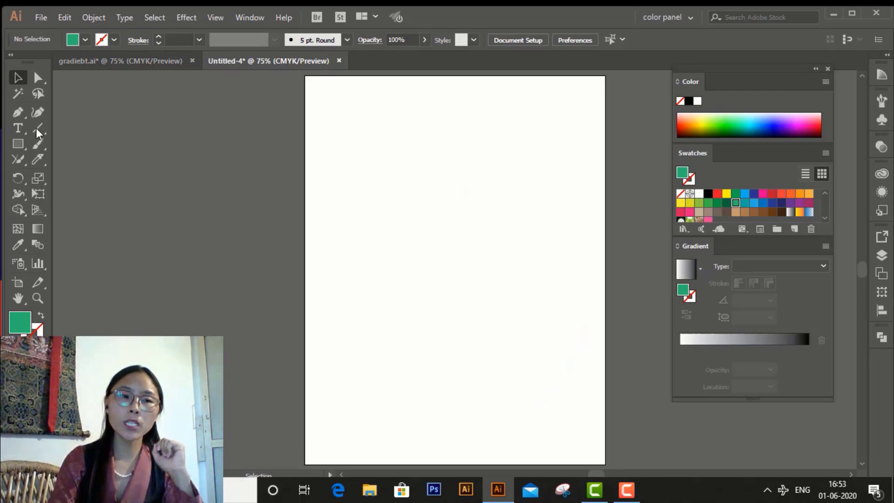
click(18, 144)
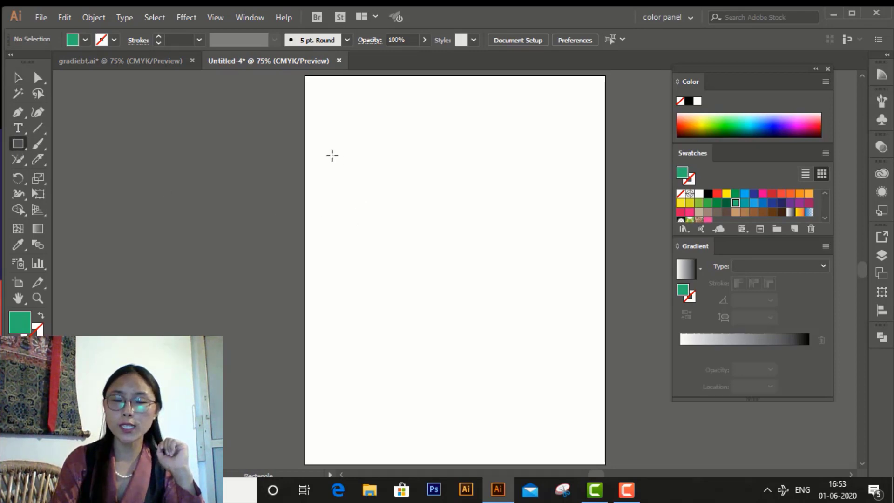
drag(332, 155, 582, 278)
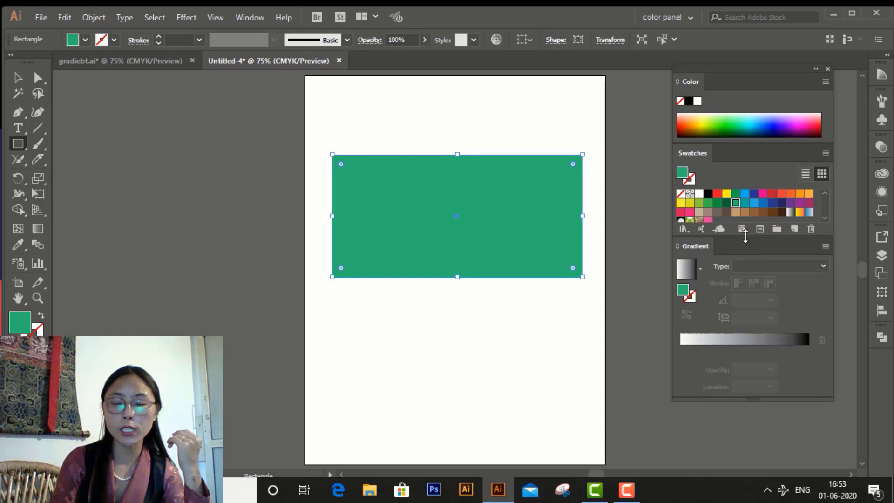
Step: Enlarge the Swatches panel to reveal its colour groups and show HSB sliders in the Color panel, moving the panel stack up to fit
drag(745, 236, 743, 267)
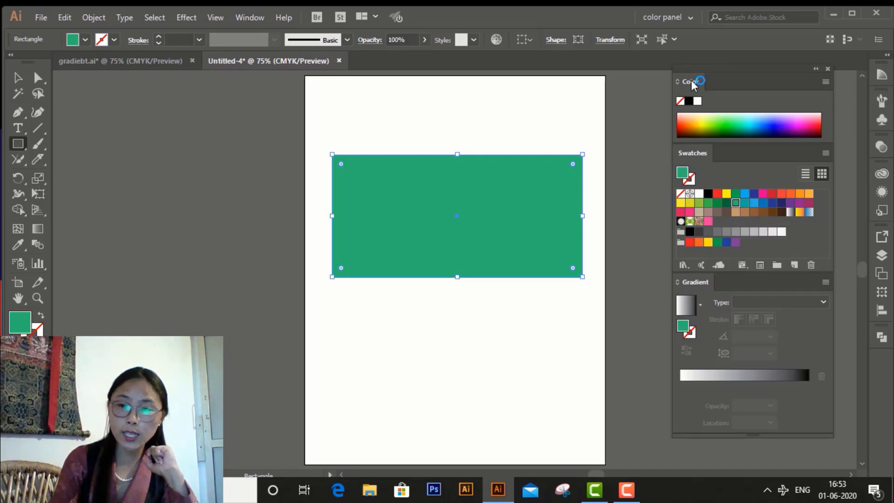
click(825, 82)
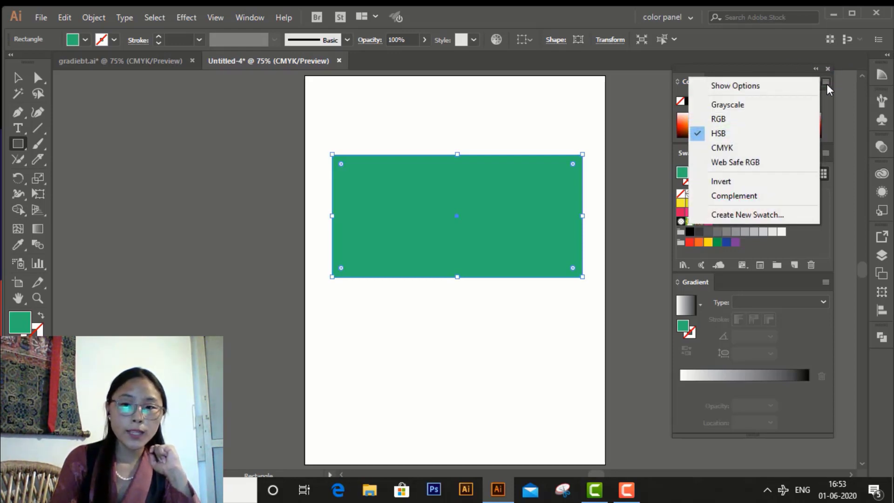
click(731, 148)
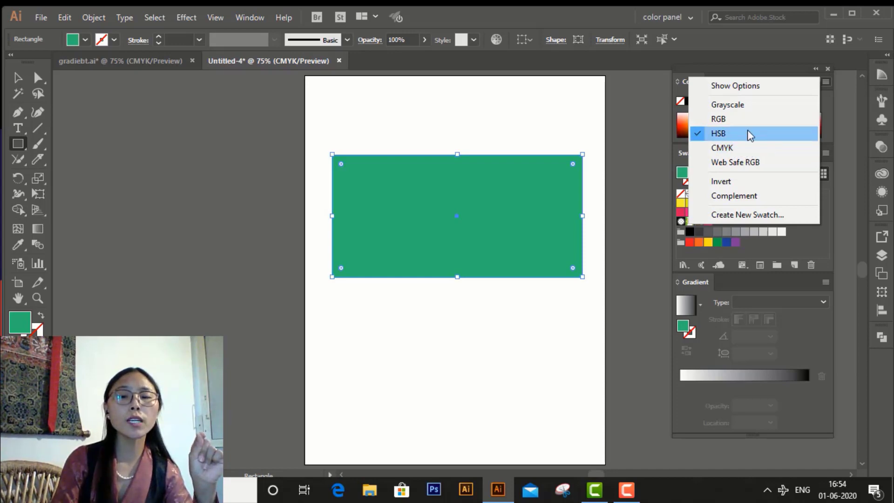
click(727, 132)
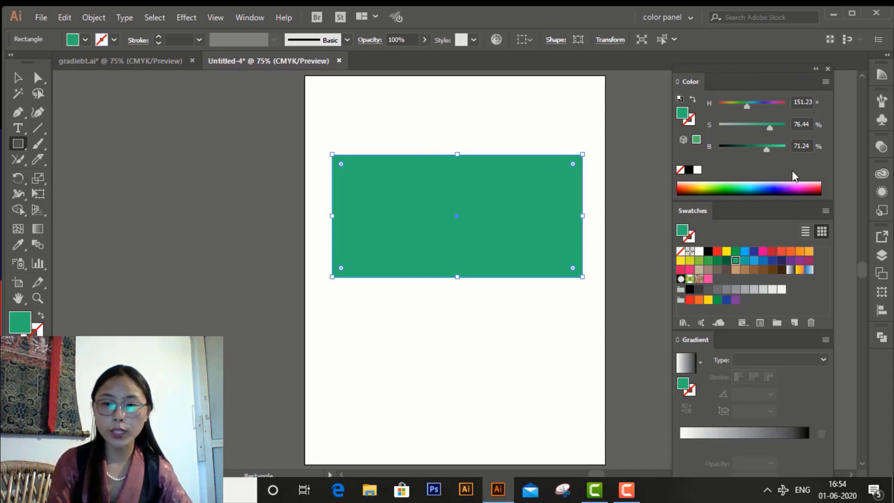
drag(776, 69, 767, 11)
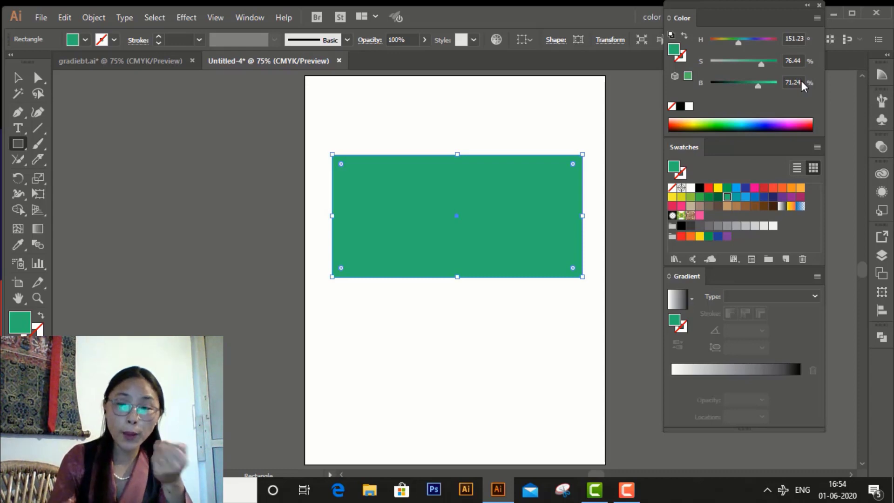
click(740, 58)
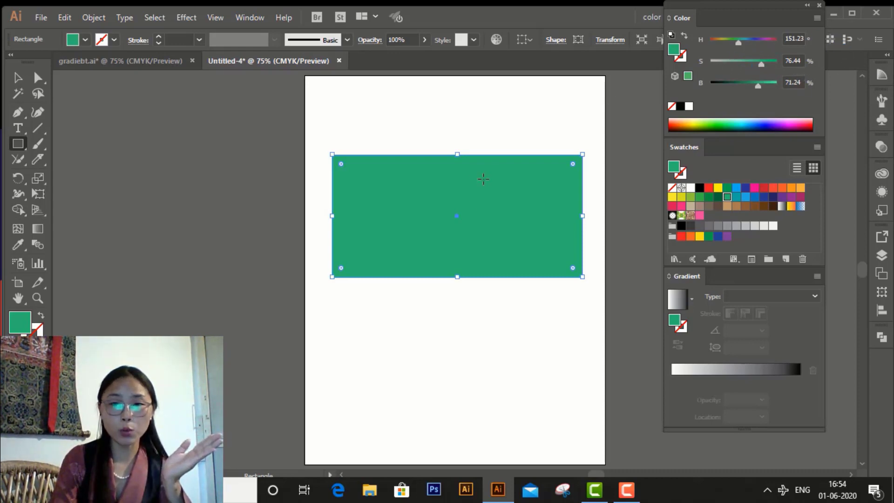
click(735, 83)
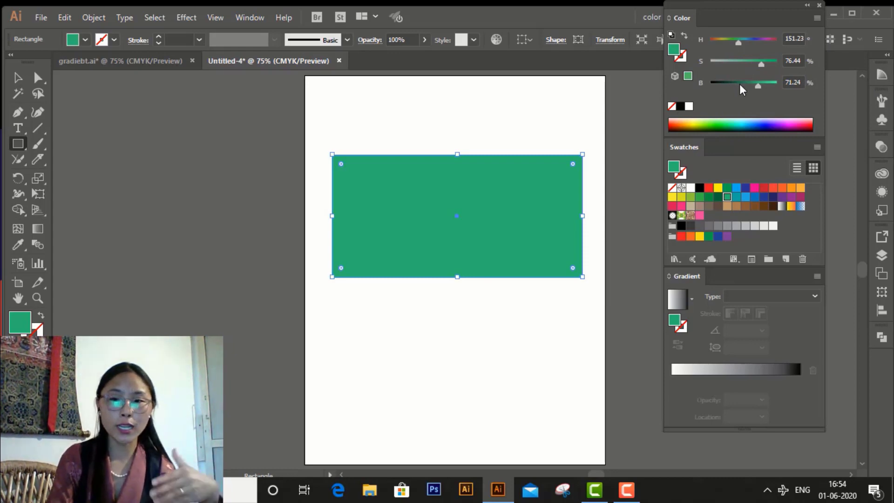
click(768, 91)
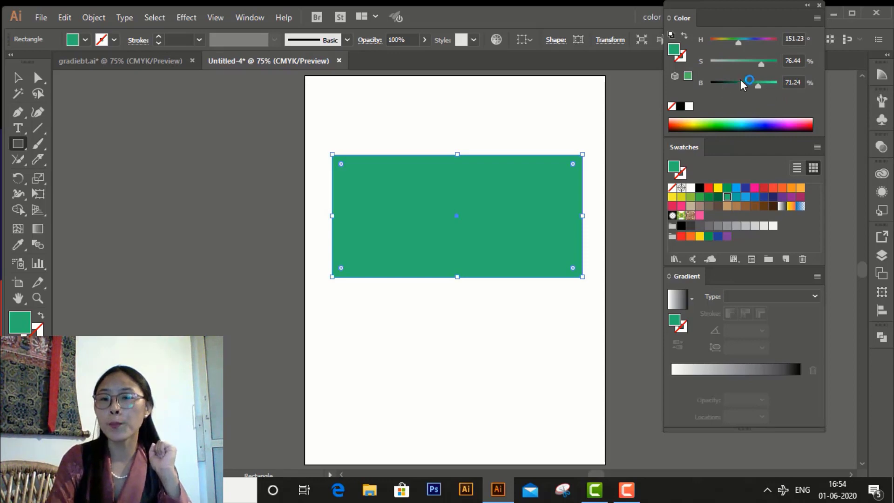
click(752, 68)
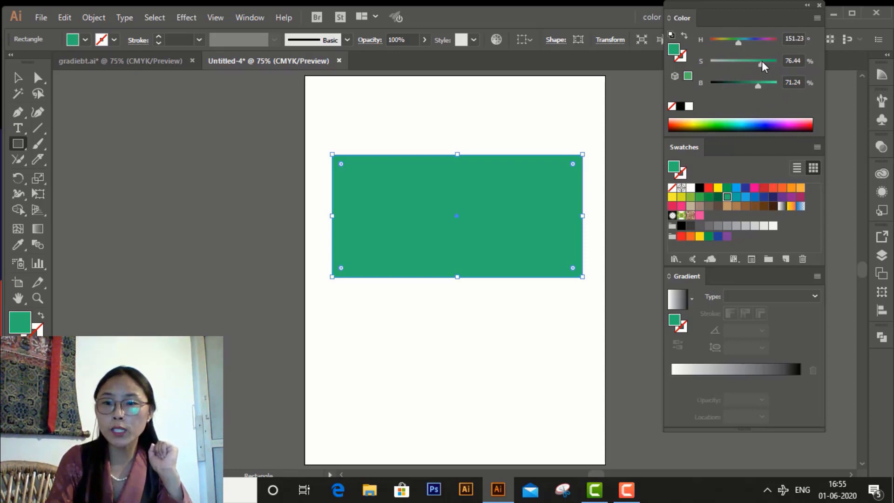
Step: Set the rectangle's fill to hue 42° and saturation 49%, and save this tan colour as a swatch after the pink one
drag(736, 45, 716, 46)
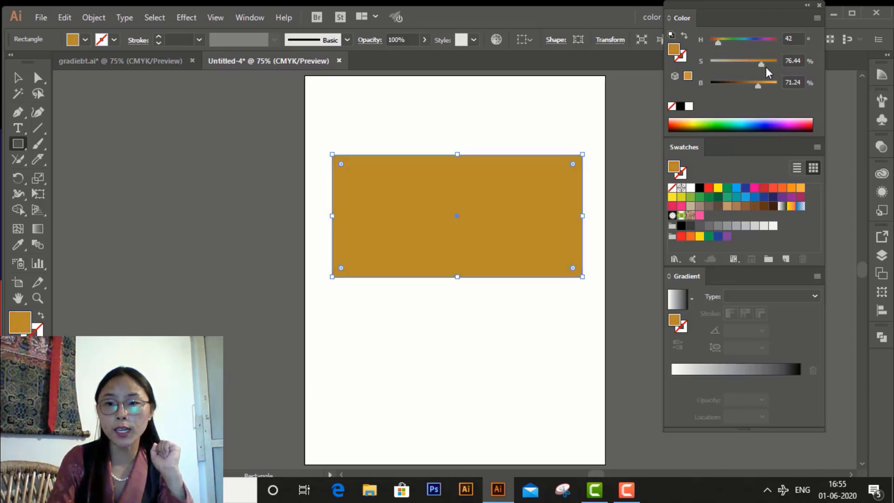
drag(761, 67, 732, 68)
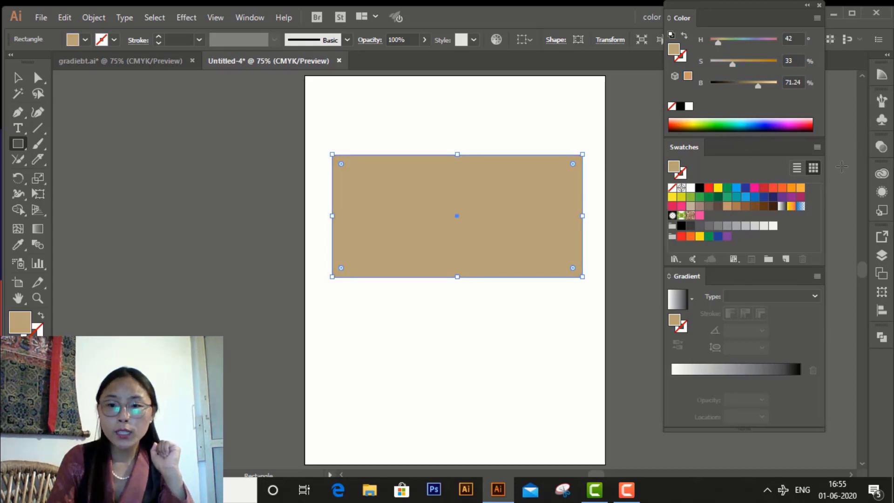
drag(734, 64, 744, 64)
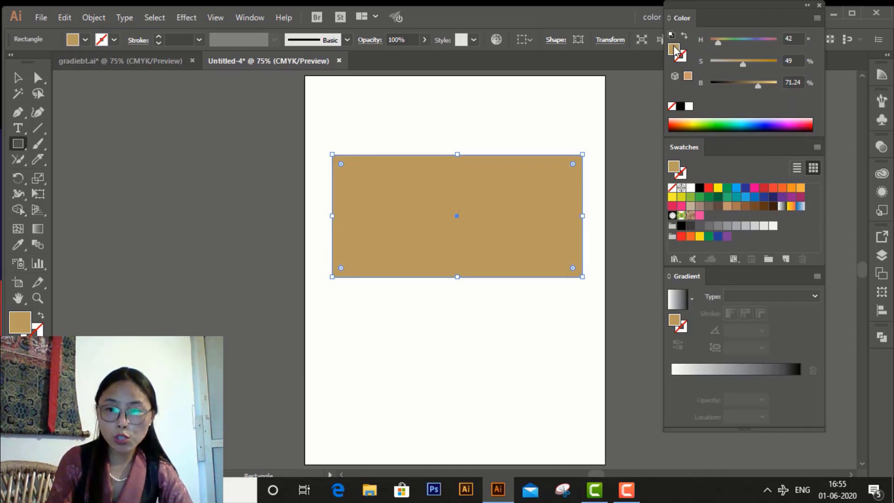
mouse_move(678, 49)
mouse_down()
mouse_move(730, 198)
mouse_move(725, 209)
mouse_up()
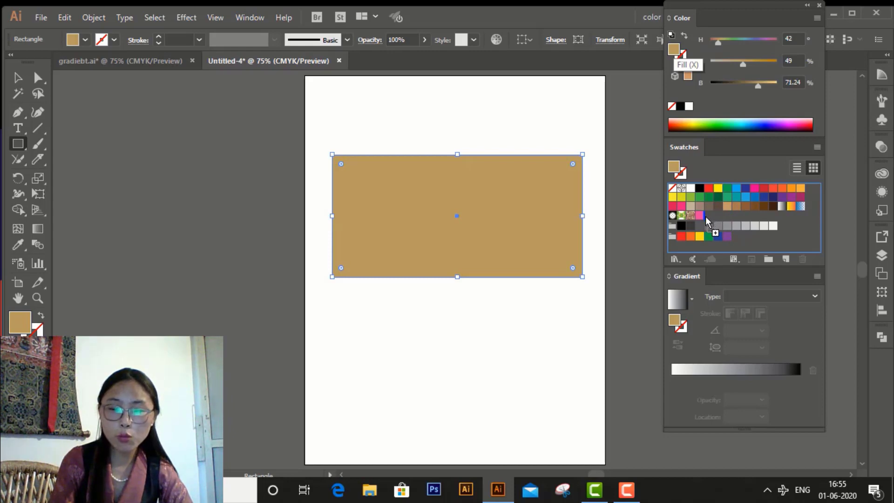
drag(706, 216, 705, 216)
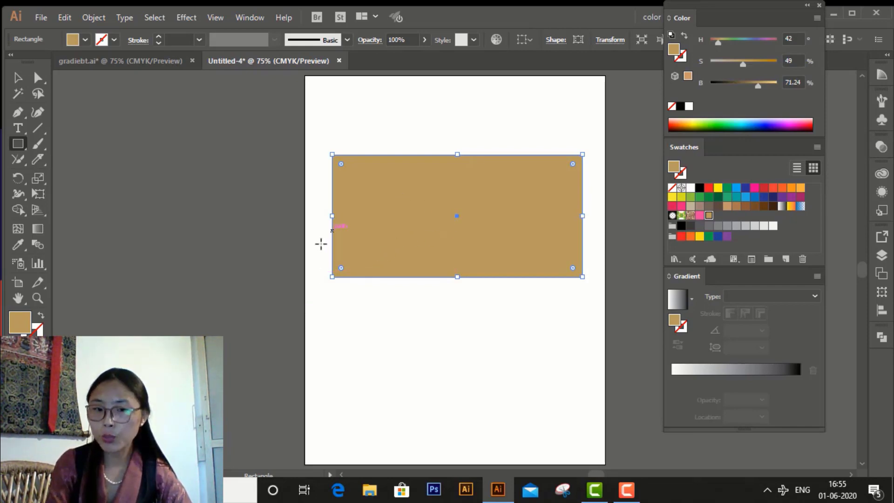
Step: Fill the rectangle with the white-to-black Linear gradient and replace its white stop with the green swatch C=85 M=10 Y=100 K=10 at 9.25%
click(681, 308)
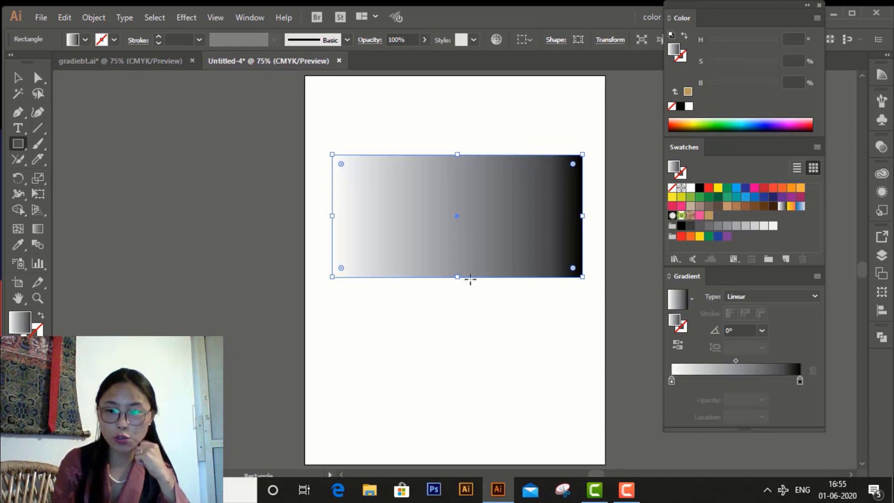
click(811, 296)
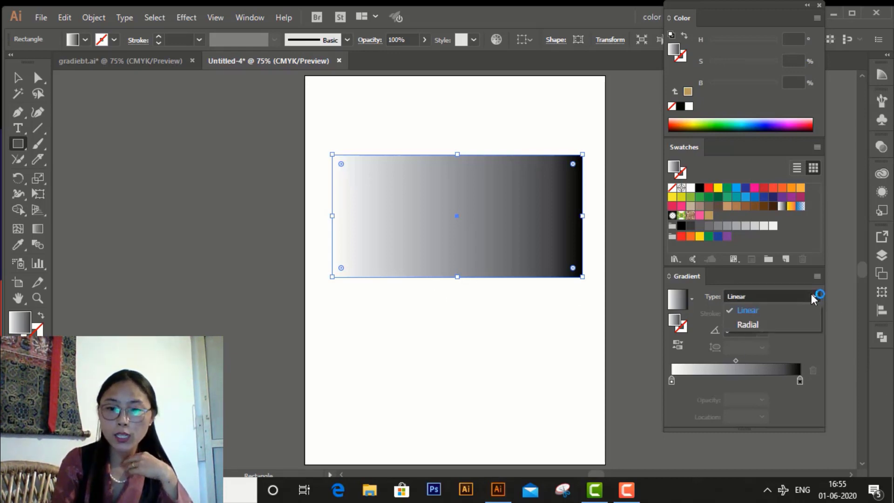
click(764, 309)
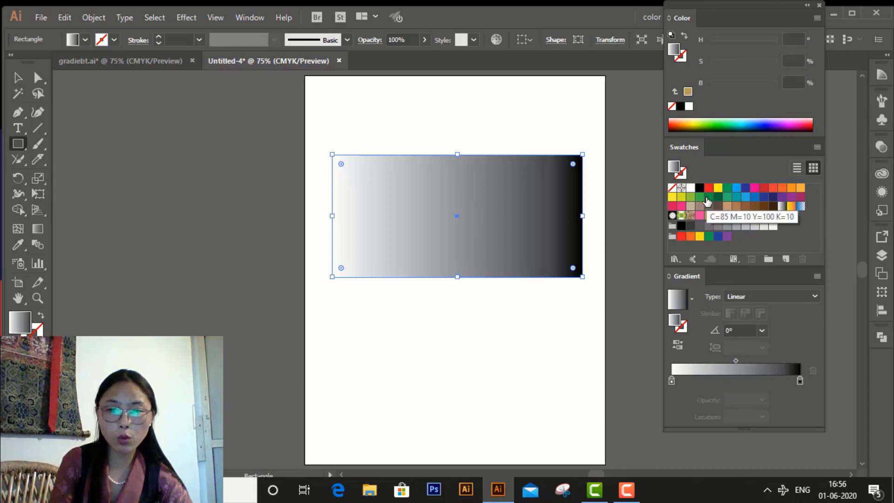
drag(709, 201, 682, 365)
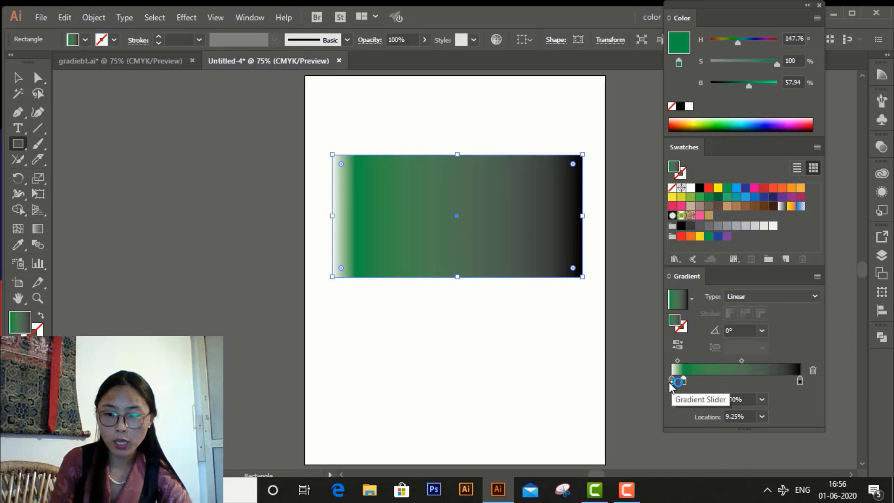
drag(672, 381, 671, 394)
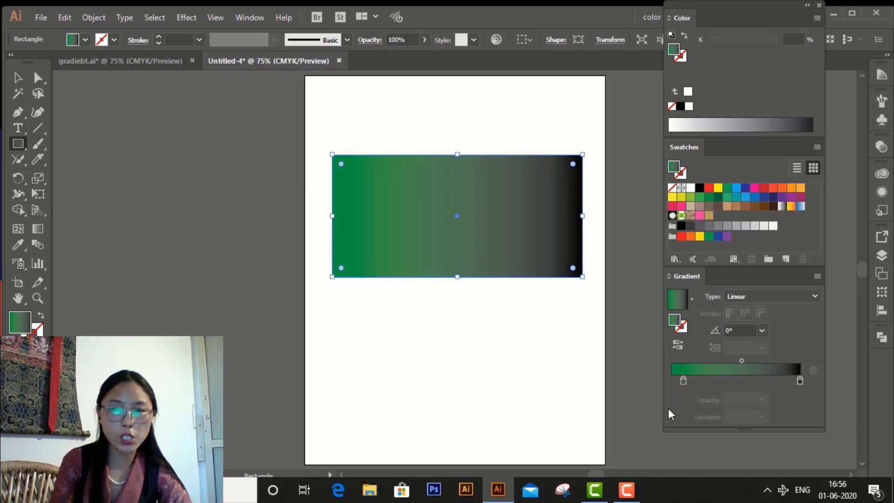
Step: Select the green stop of the rectangle's gradient and switch its colour sliders to HSB
click(683, 382)
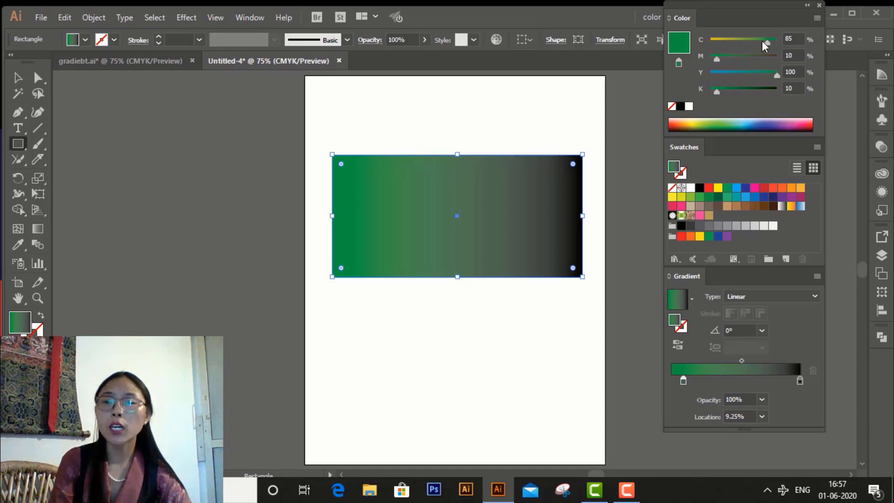
click(815, 19)
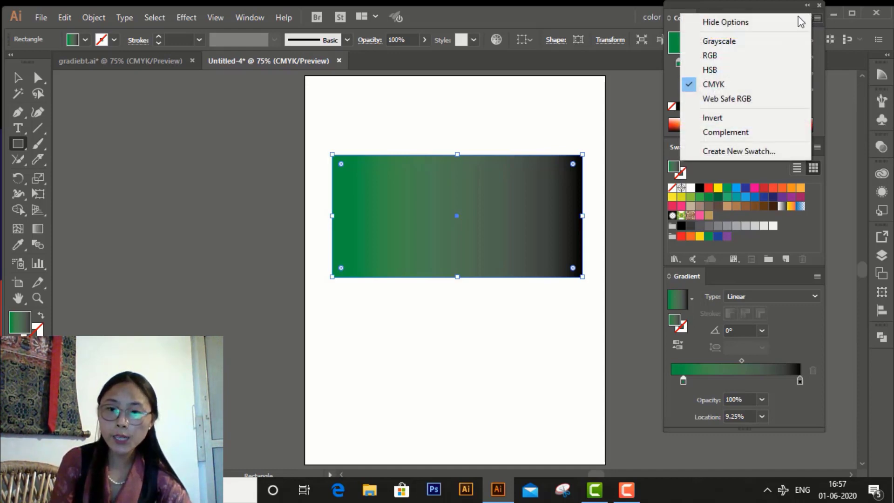
click(747, 67)
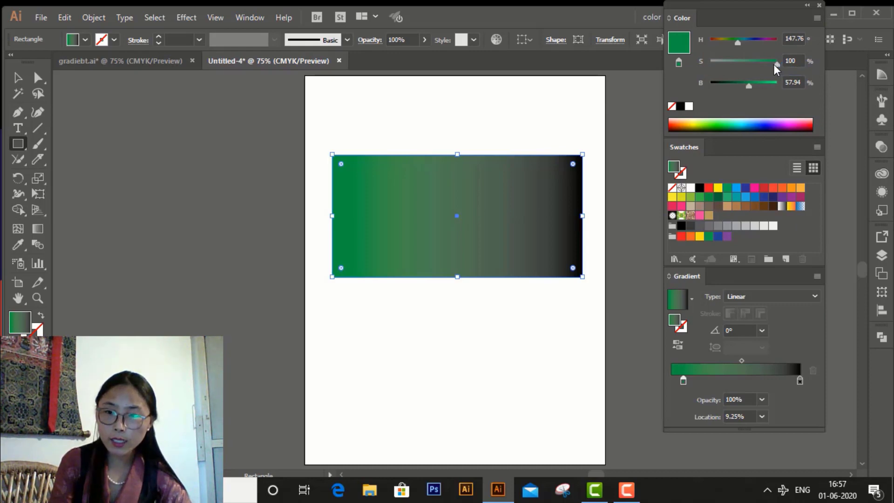
Step: Set the green stop's saturation and brightness to 90% each, and add a stop at 23.75% with its yellow value at 30%
drag(774, 65, 769, 64)
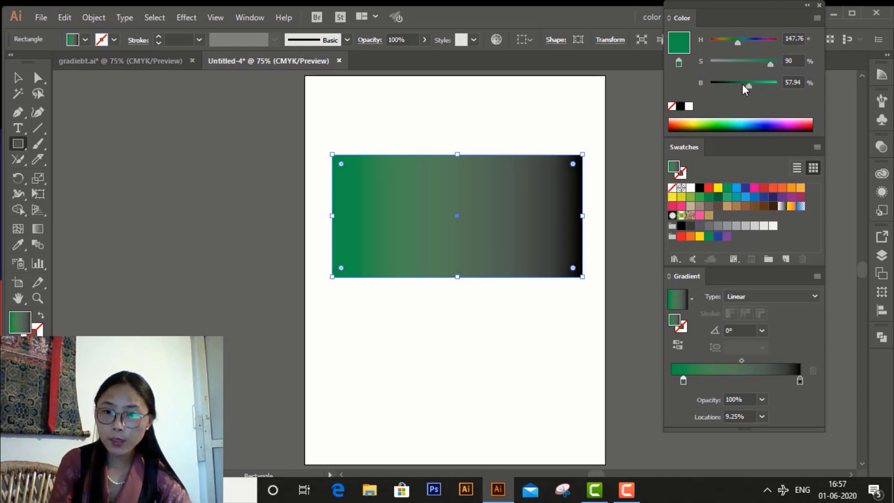
drag(747, 85, 769, 85)
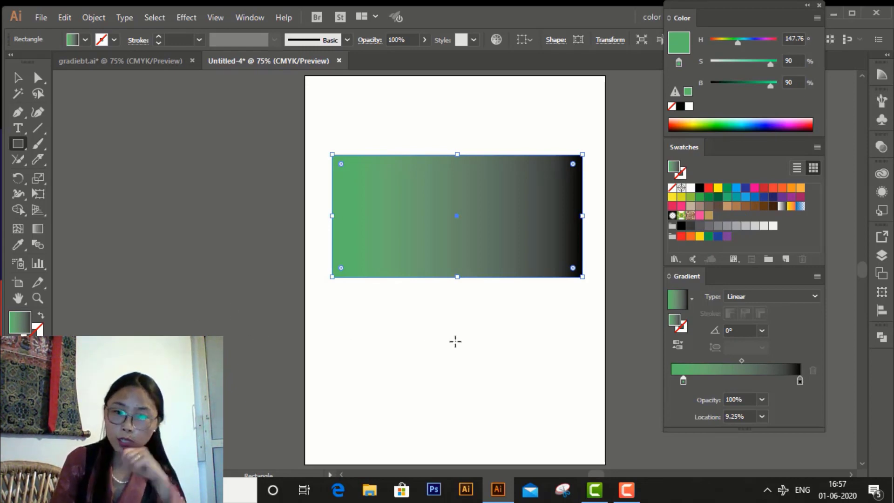
click(702, 382)
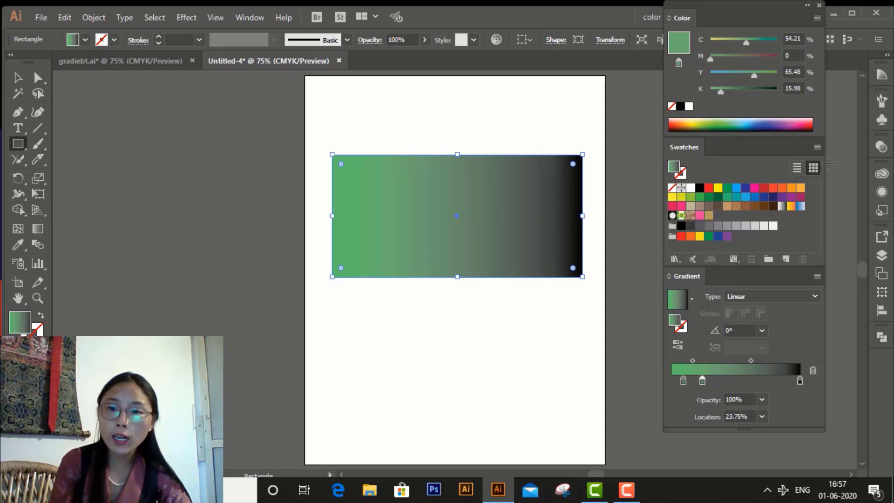
drag(749, 76, 733, 76)
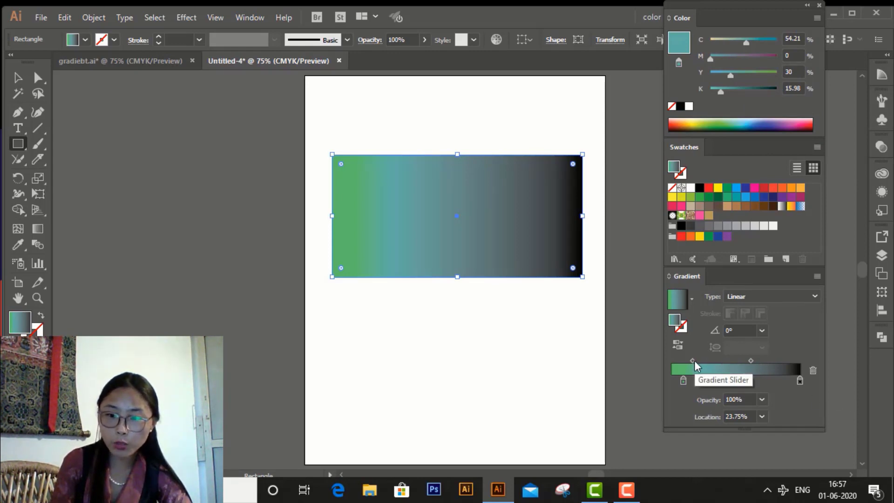
Step: Move the gradient midpoint between green and teal to 87% and the midpoint between teal and black to 36.23%
drag(692, 361, 714, 368)
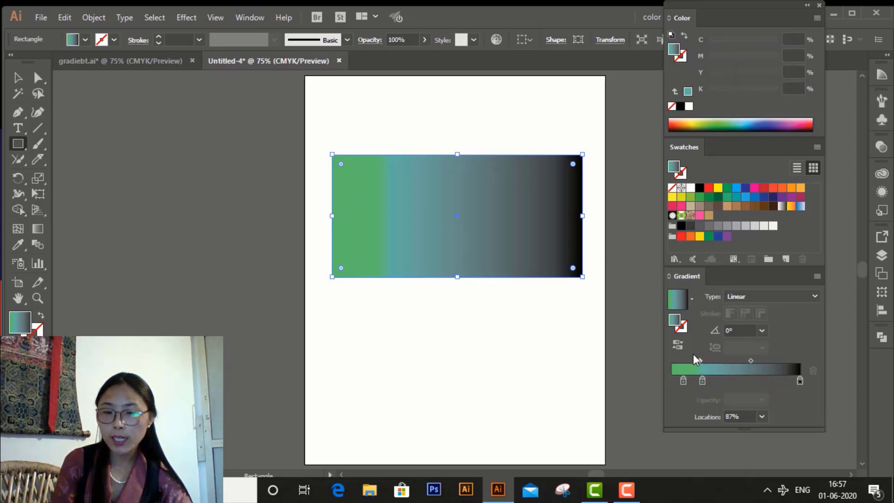
click(682, 380)
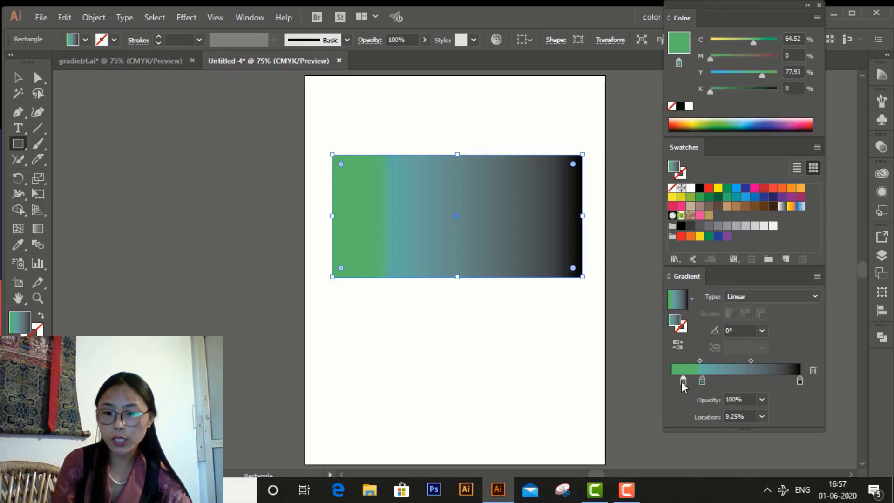
click(699, 360)
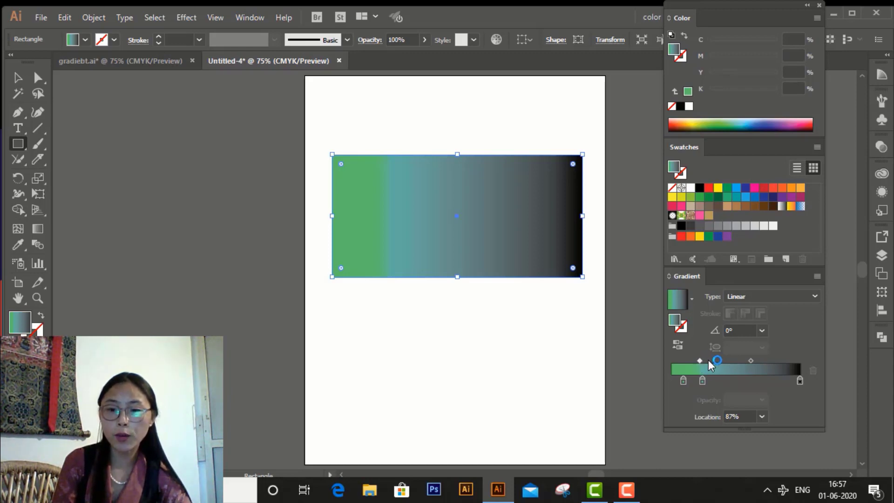
drag(751, 360, 735, 364)
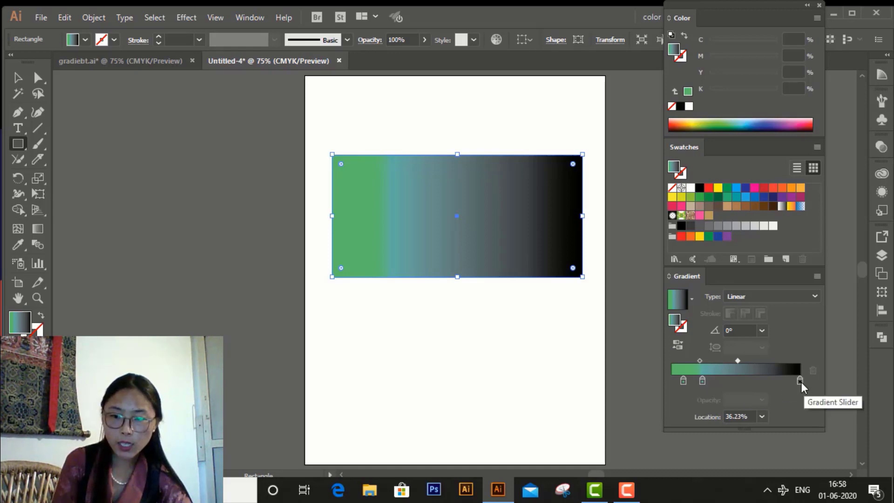
Step: Try reordering the gradient stops, moving black to the start at 12% and green to the far end
drag(799, 381, 680, 373)
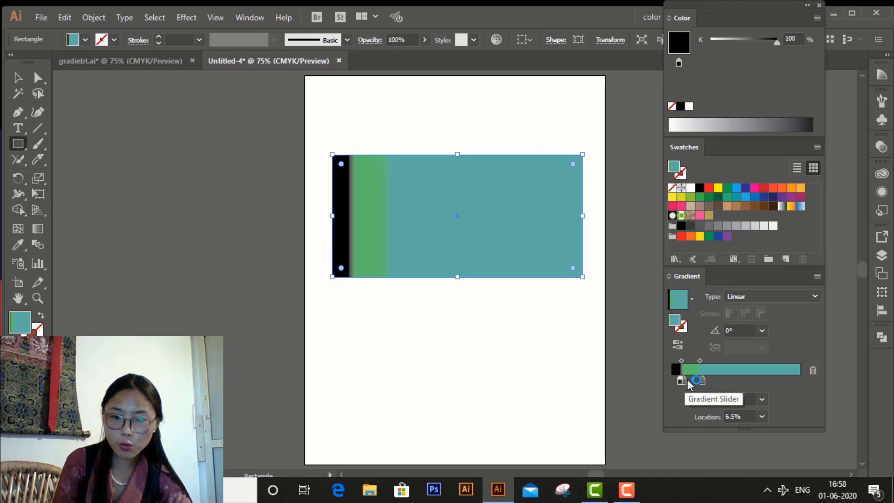
click(692, 380)
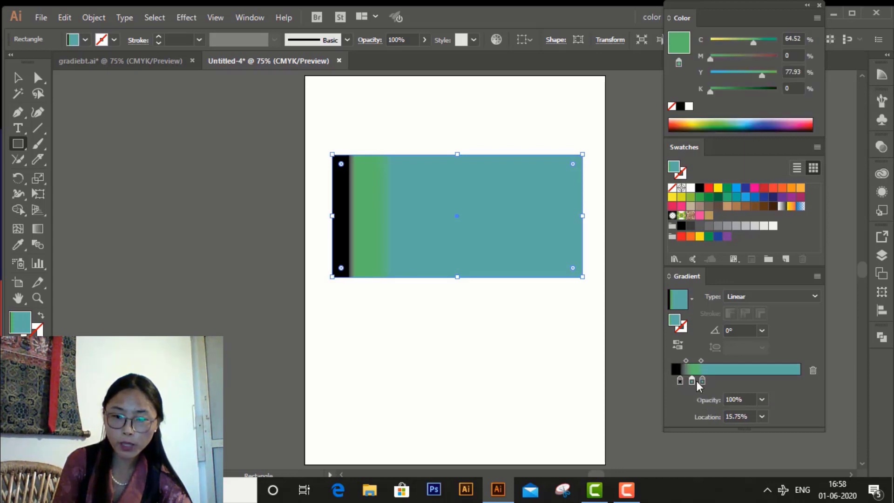
drag(788, 384, 802, 388)
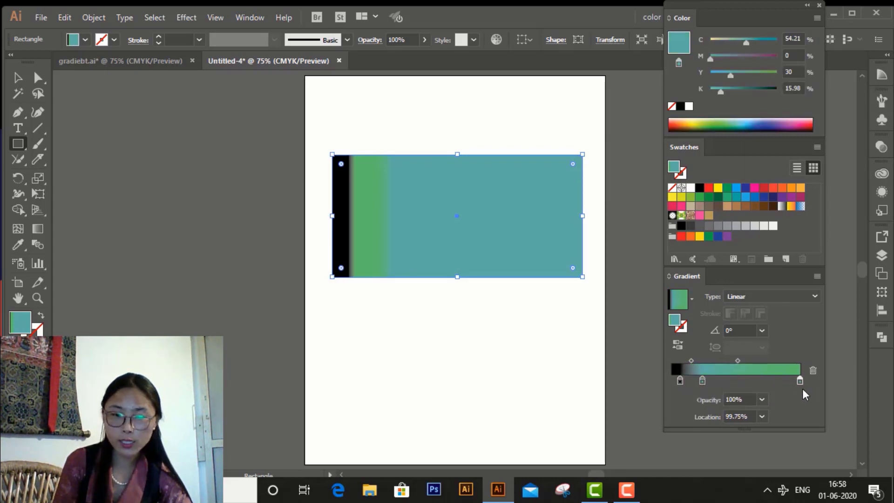
mouse_move(683, 380)
mouse_down()
mouse_move(694, 381)
mouse_move(683, 412)
mouse_move(686, 384)
mouse_up()
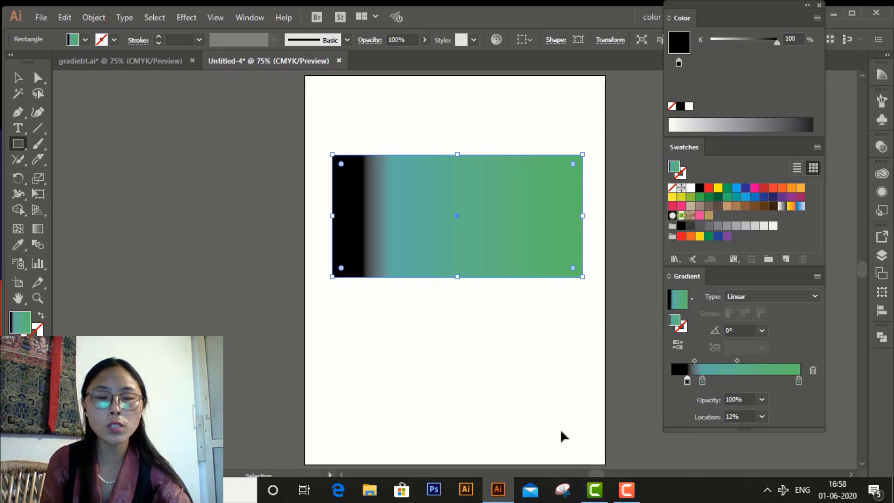
Step: Undo the reordering of the black and green gradient stops
key(ctrl+z)
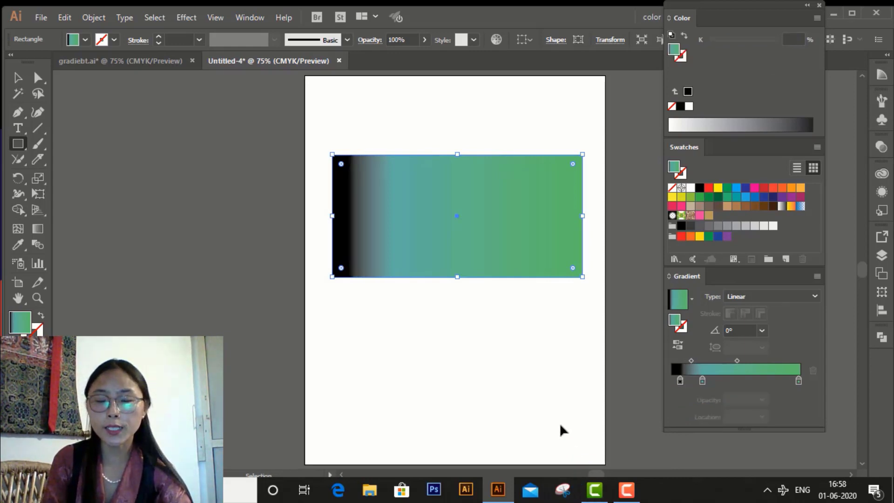
key(ctrl+z)
key(ctrl+z)
key(ctrl+z)
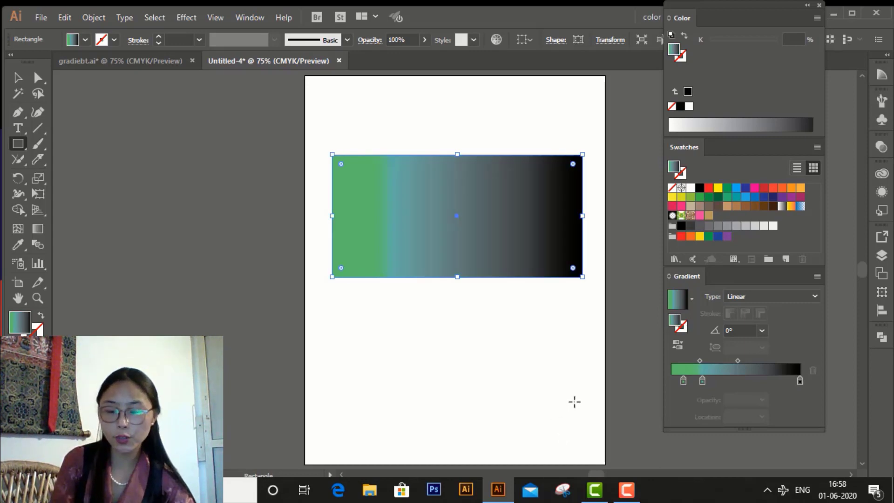
Step: Move the teal-to-black midpoint to 48.03% and the teal stop to 43.25%, bringing the green-to-teal midpoint to 50.24%
click(699, 360)
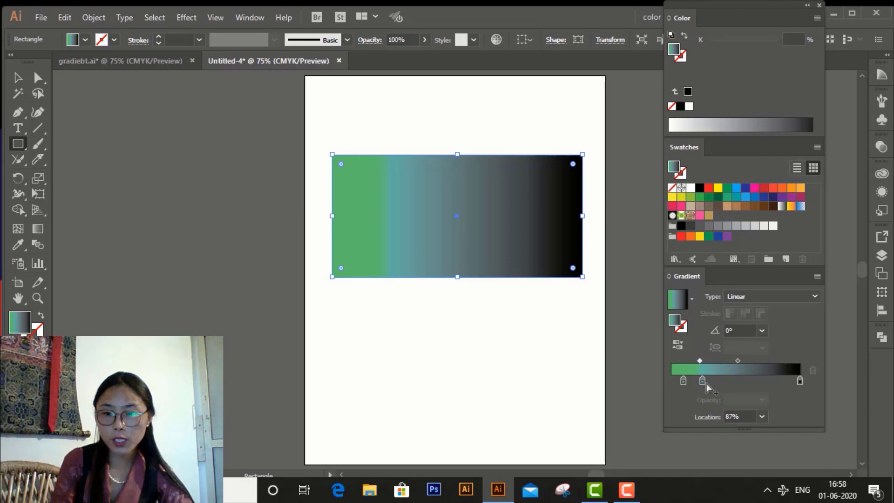
click(701, 380)
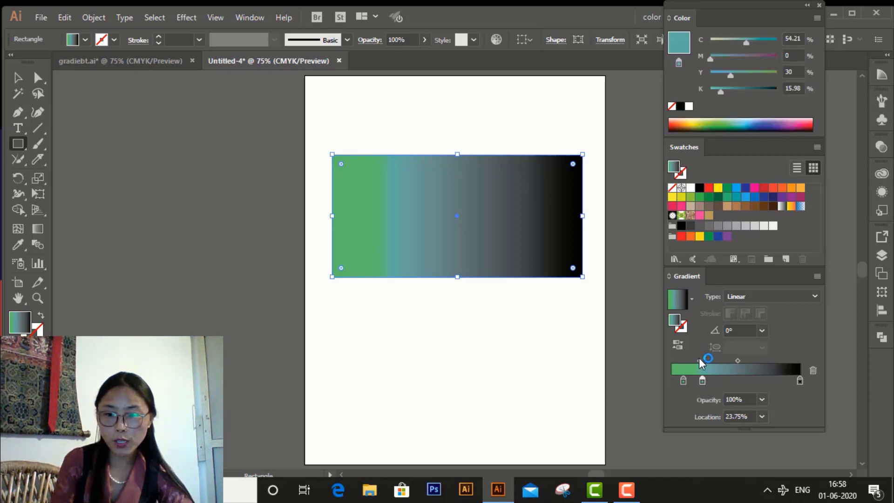
click(699, 360)
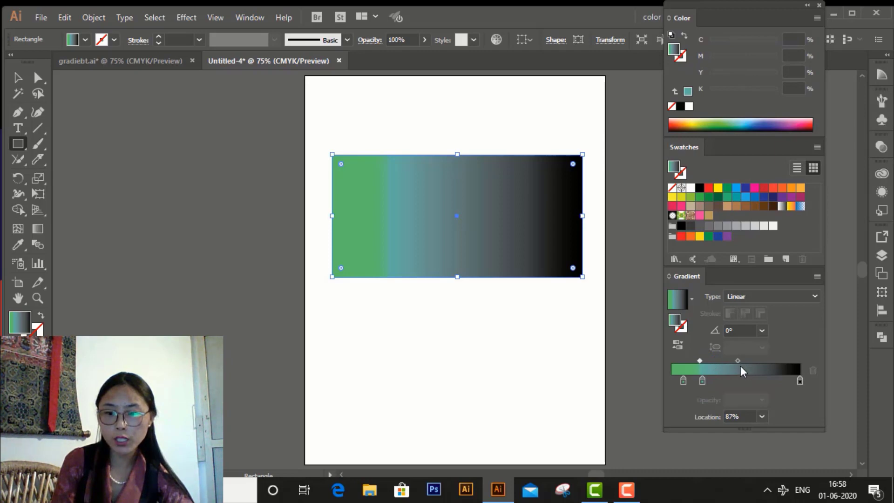
mouse_move(740, 360)
mouse_down()
mouse_move(722, 360)
mouse_move(751, 360)
mouse_up()
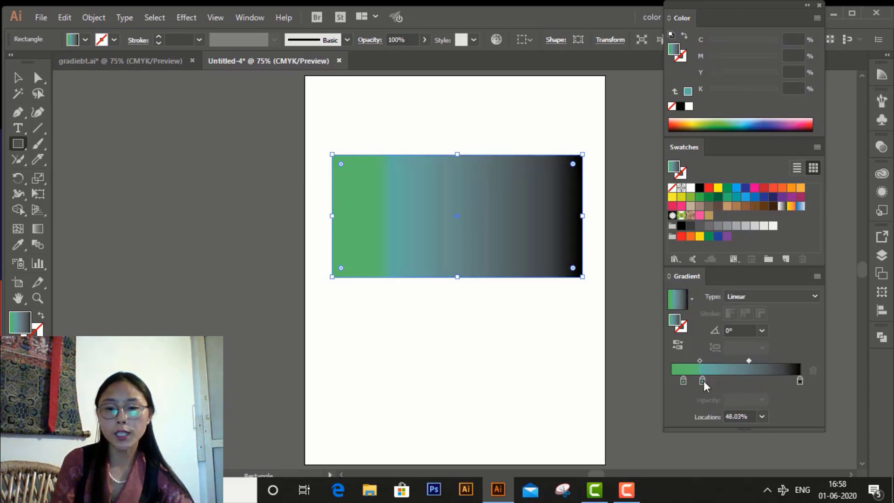
mouse_move(703, 381)
mouse_down()
mouse_move(728, 381)
mouse_move(721, 360)
mouse_move(695, 366)
mouse_move(705, 369)
mouse_up()
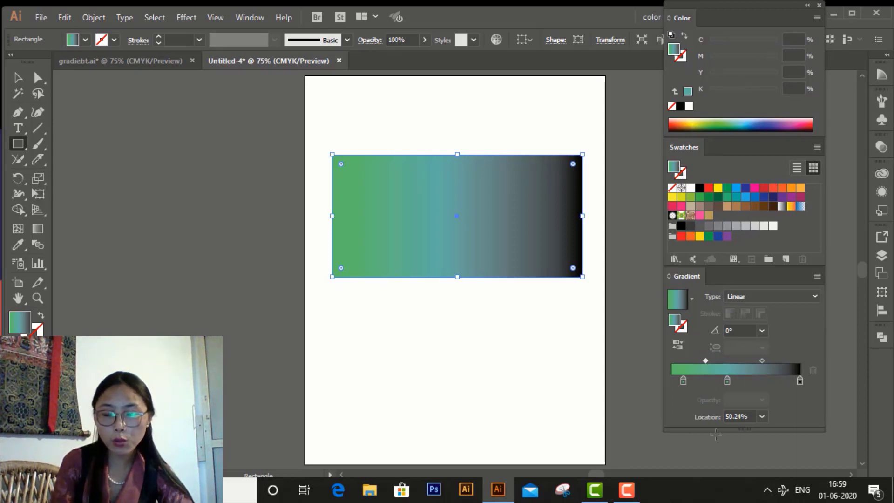
Step: Set the location of the green-to-teal midpoint to 50% and raise it to 70%
click(762, 417)
click(786, 342)
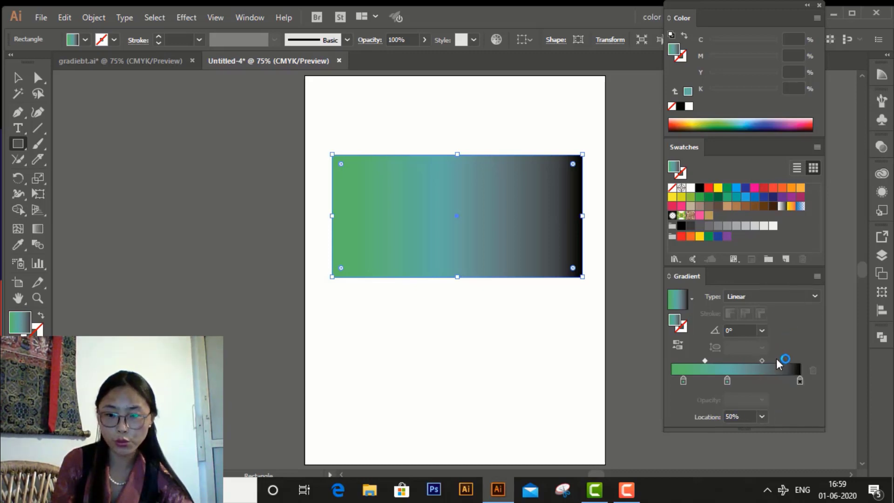
click(766, 414)
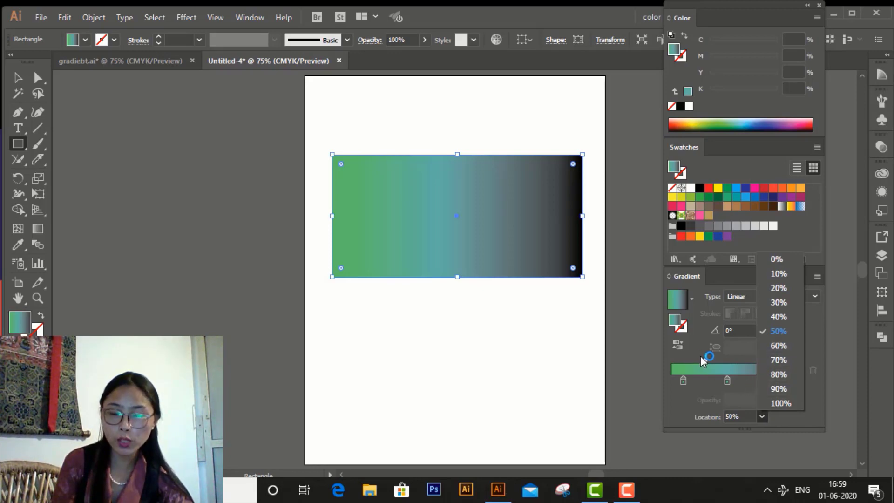
click(775, 358)
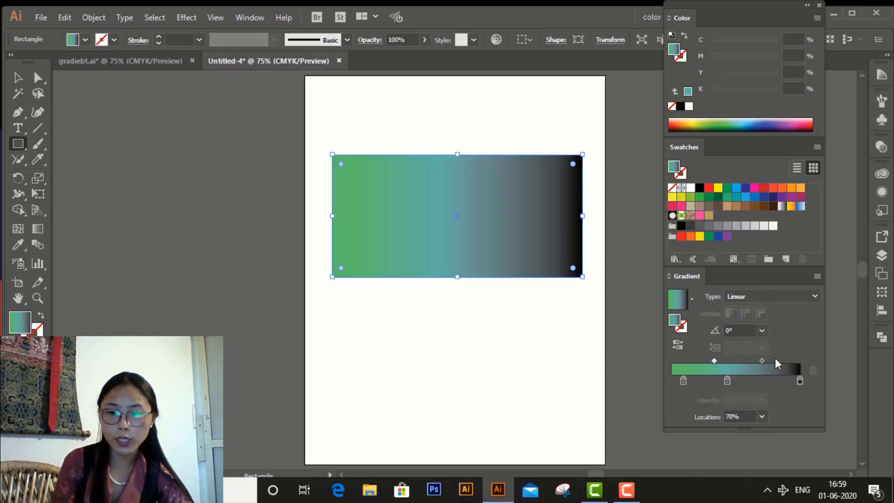
Step: Set the location of the teal-to-black midpoint to 60%
click(762, 360)
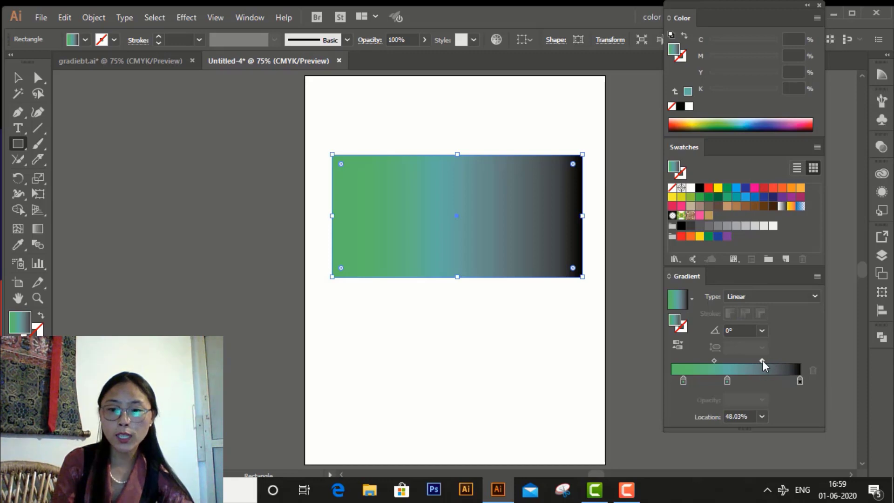
click(759, 413)
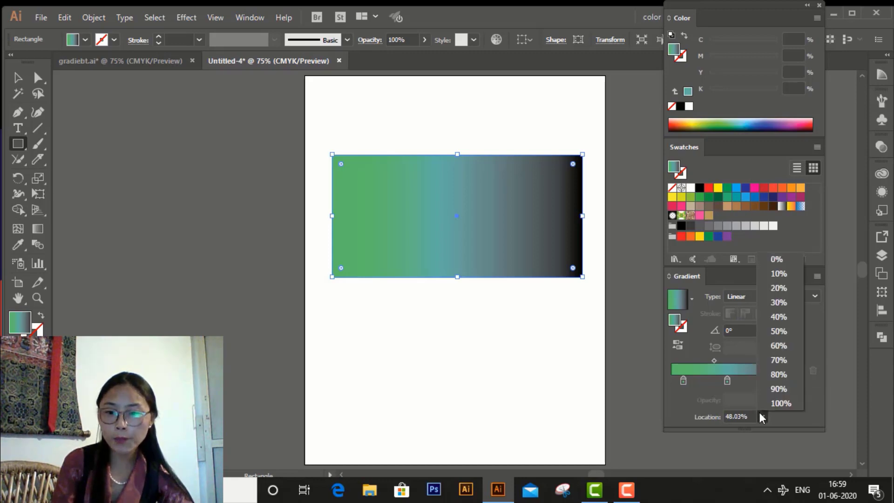
click(782, 350)
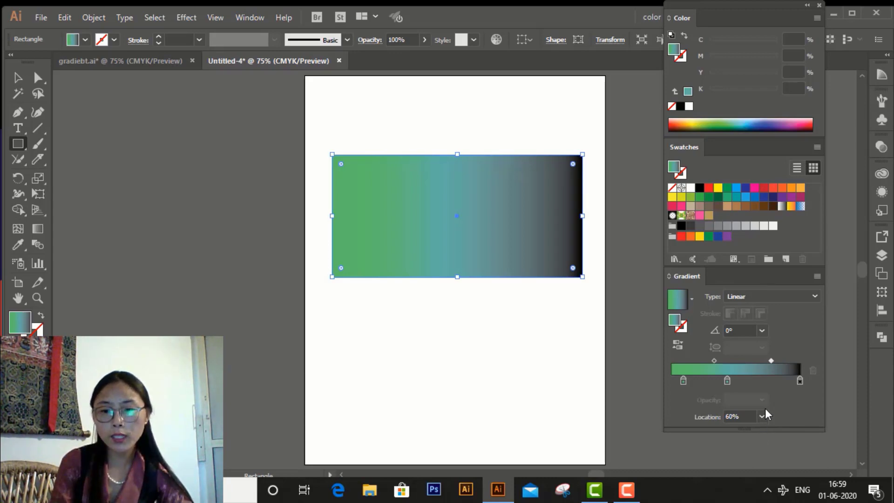
Step: Lower the teal gradient stop's opacity to 20% and further to 0%
click(728, 381)
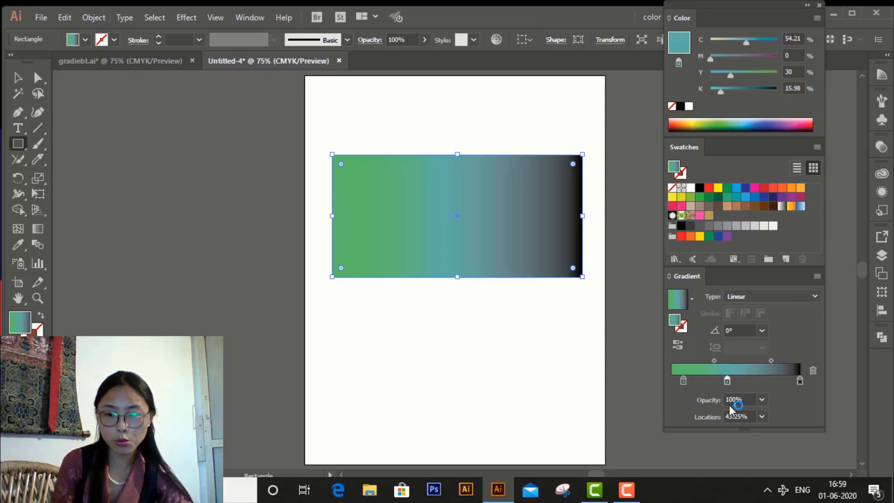
click(761, 399)
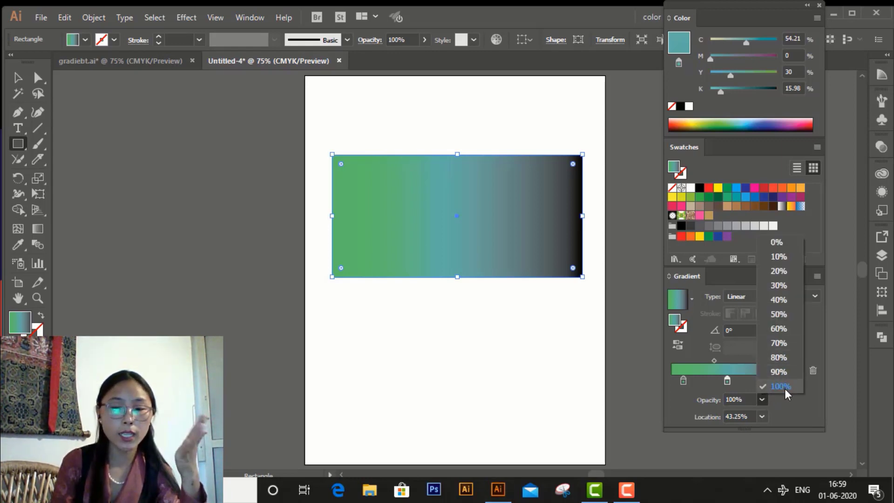
click(782, 272)
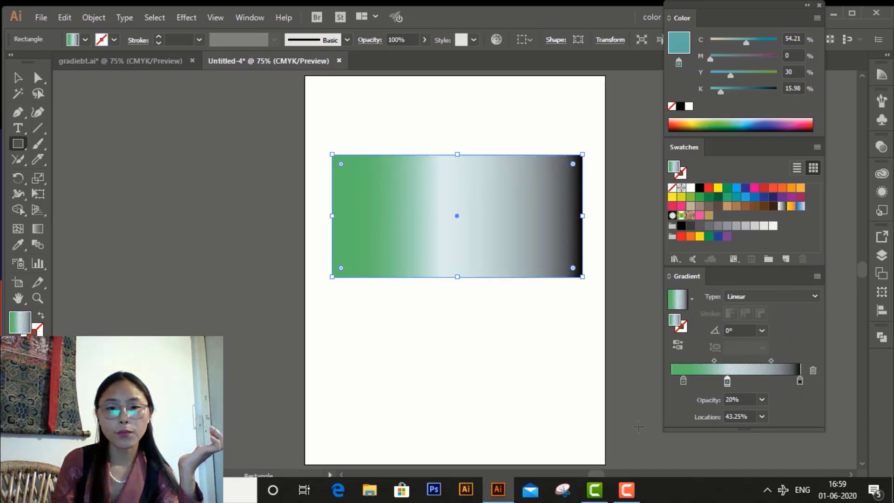
click(762, 399)
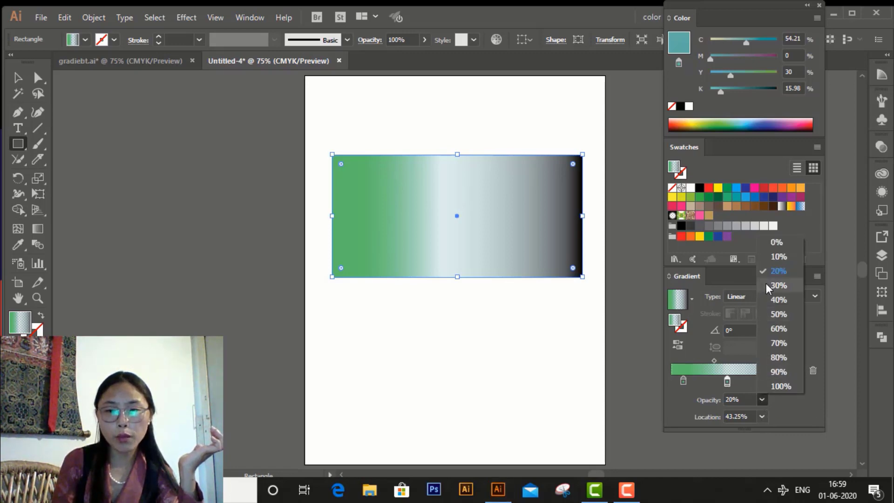
click(771, 243)
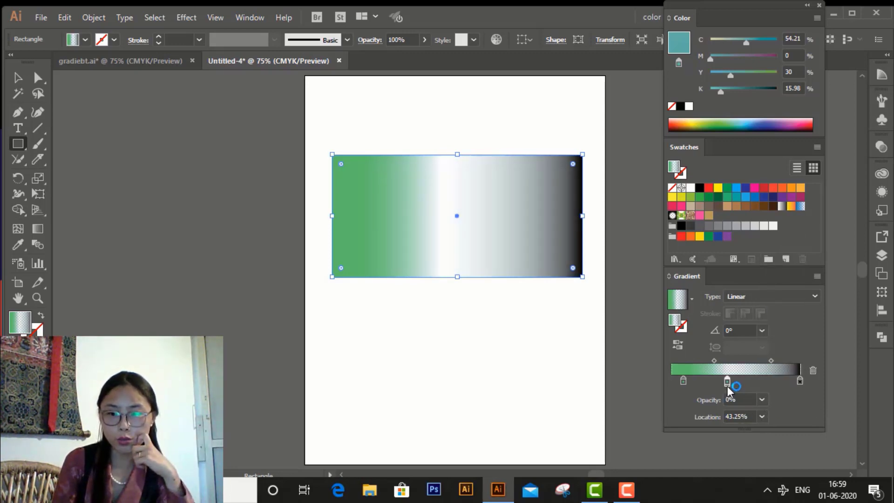
Step: Try an opacity of 20% on the green gradient stop and restore it to 100%
click(683, 382)
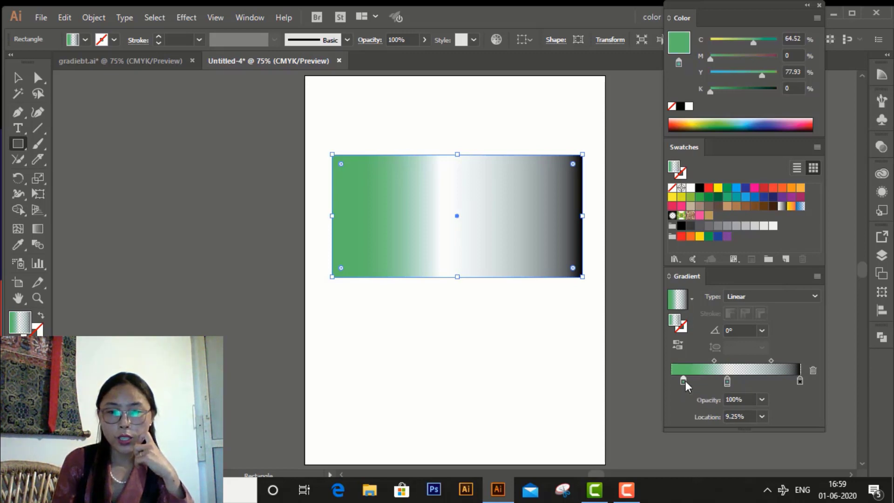
click(762, 399)
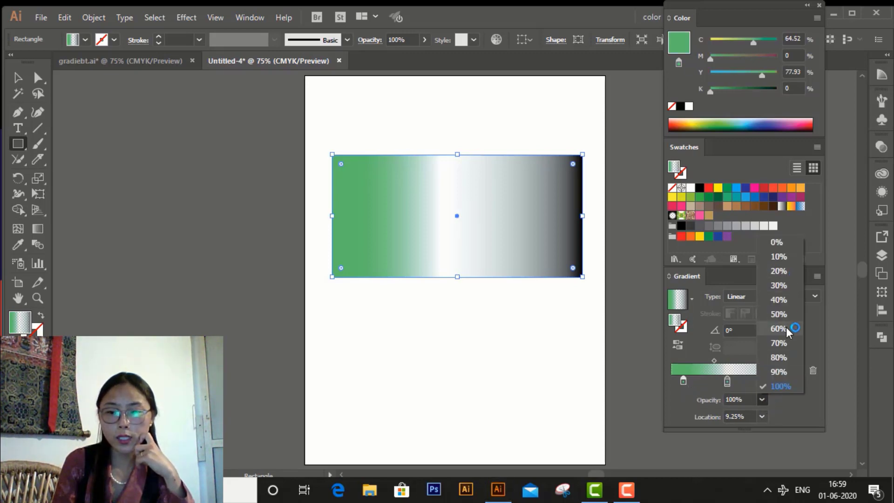
click(782, 270)
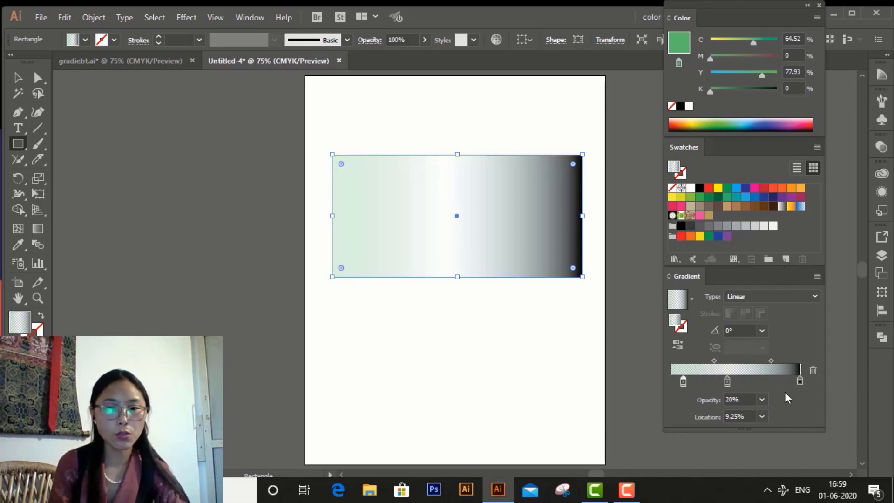
click(757, 399)
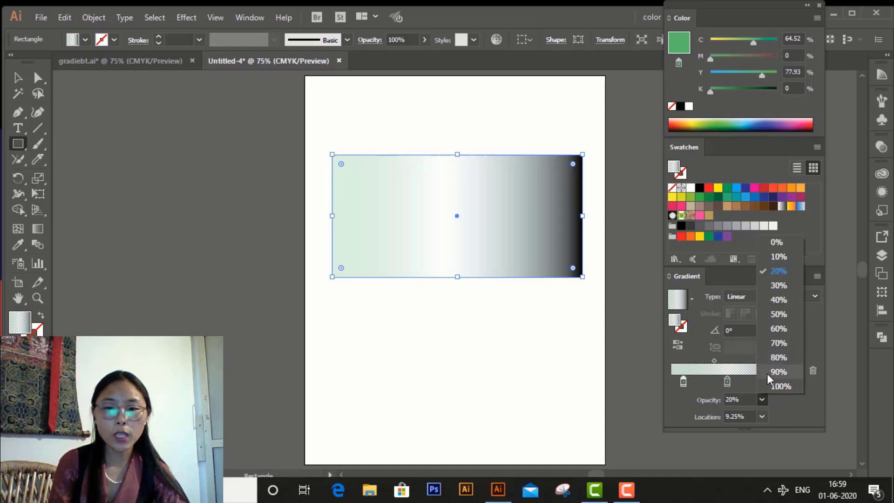
click(766, 382)
click(762, 399)
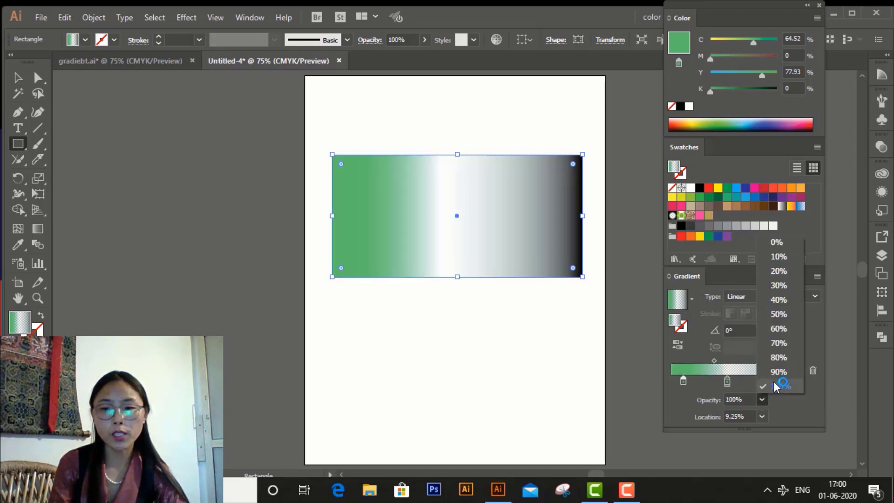
click(774, 381)
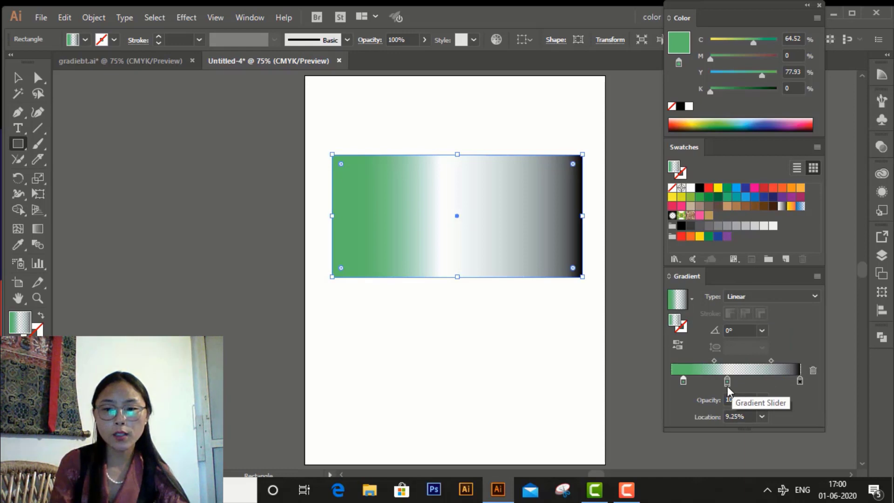
Step: Set the teal gradient stop's opacity to 100%
click(727, 381)
click(763, 399)
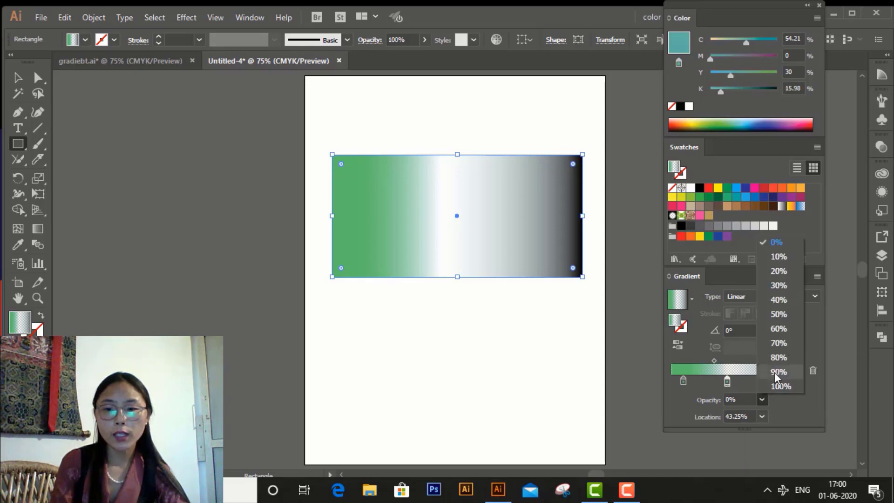
click(774, 384)
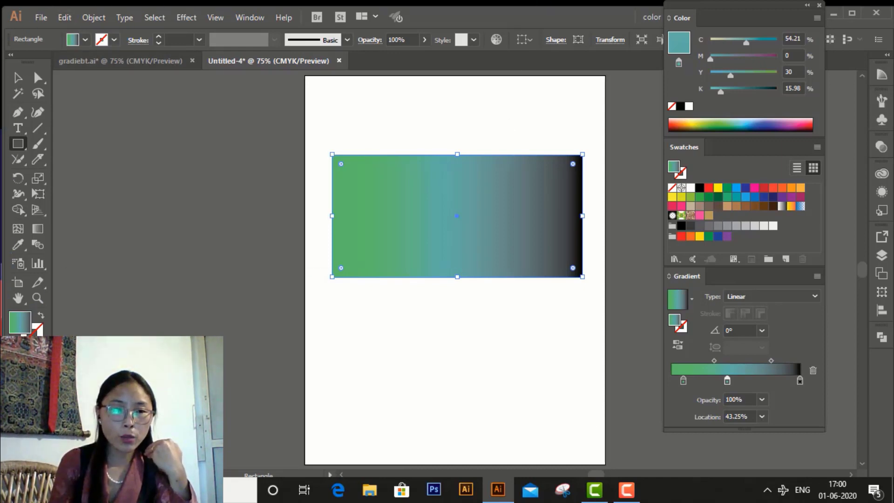
Step: Activate the Gradient tool and slide the black stop on the rectangle's gradient bar to about three quarters of its length
key(g)
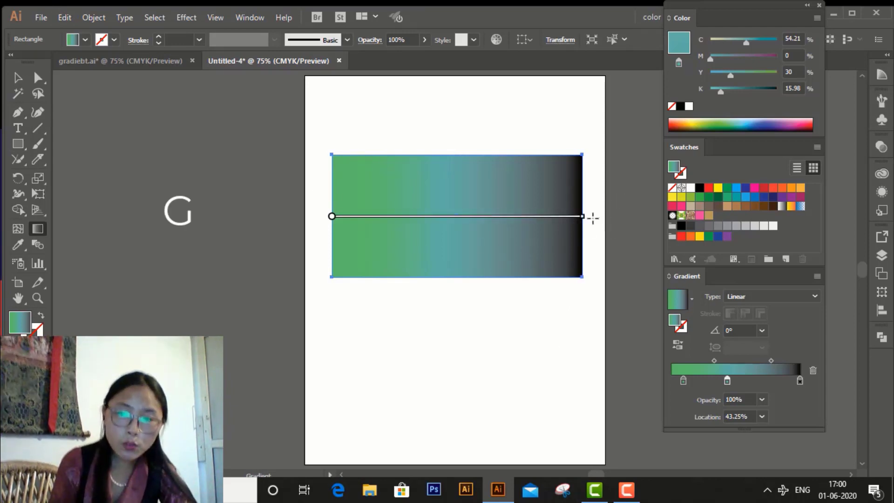
mouse_move(582, 221)
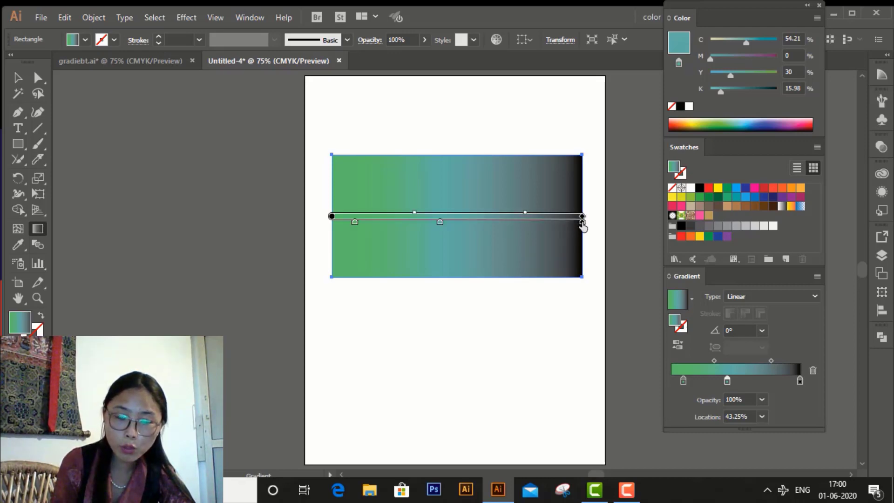
drag(582, 222, 519, 220)
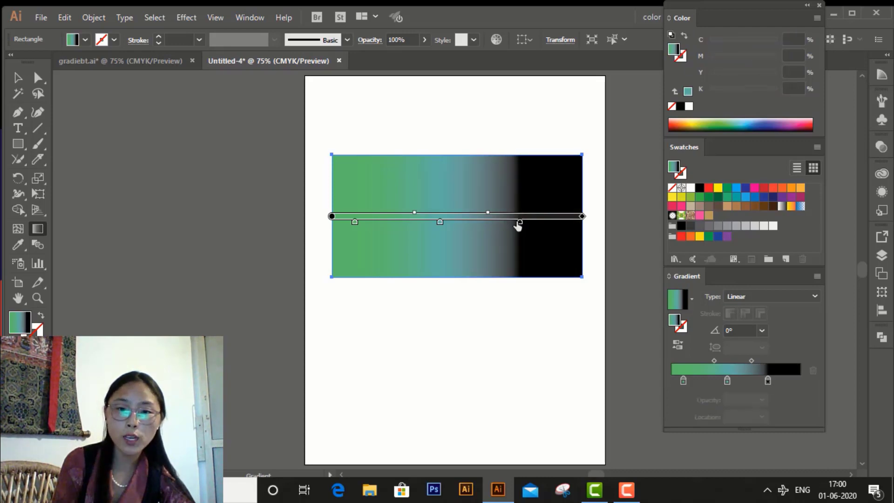
Step: Pull the black stop off the gradient bar on the rectangle and undo its removal
mouse_move(520, 225)
mouse_down()
mouse_move(554, 224)
mouse_move(593, 241)
mouse_move(578, 245)
mouse_up()
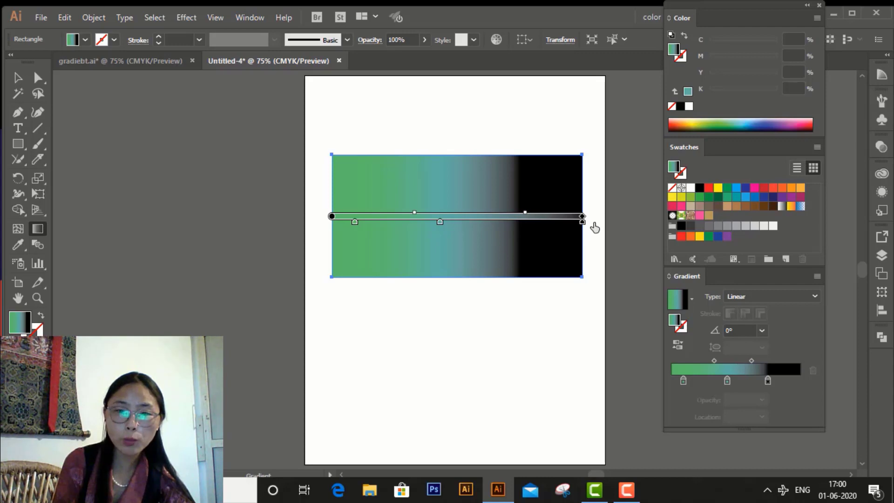
drag(595, 293, 590, 302)
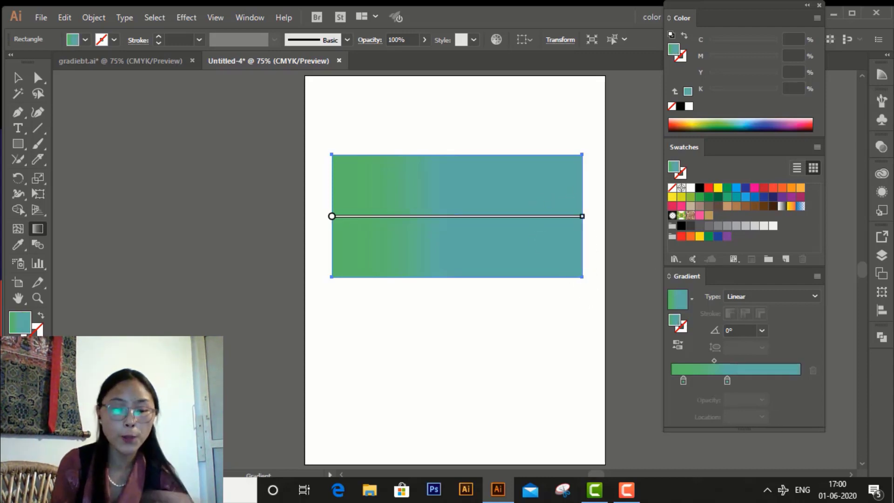
key(ctrl+z)
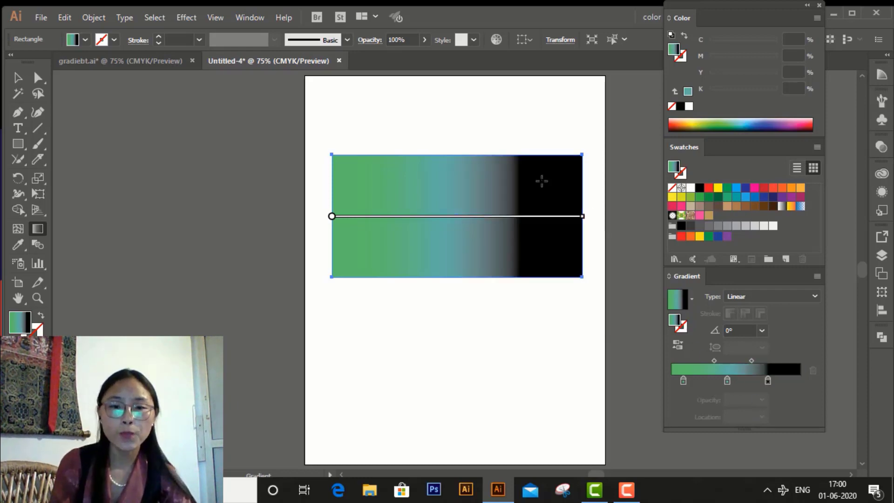
Step: Move the black stop close to the rectangle's dark edge and shift the teal stop nearer to the green stop
mouse_move(525, 227)
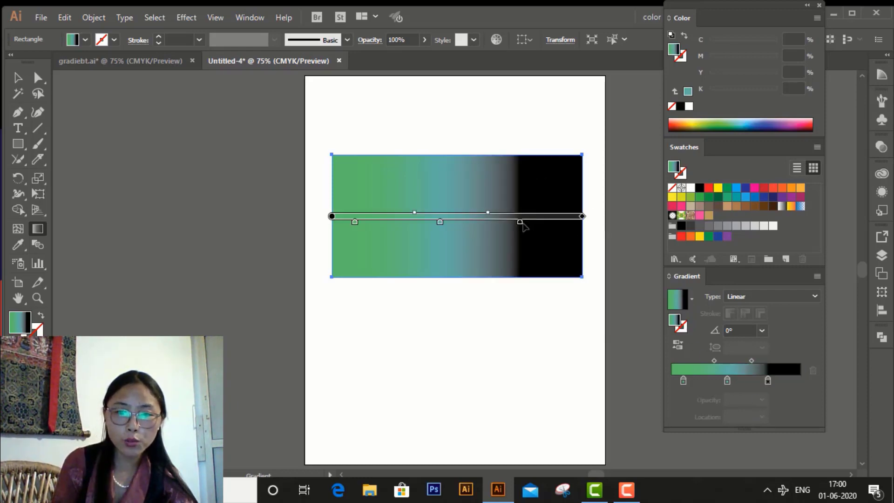
drag(521, 224, 577, 228)
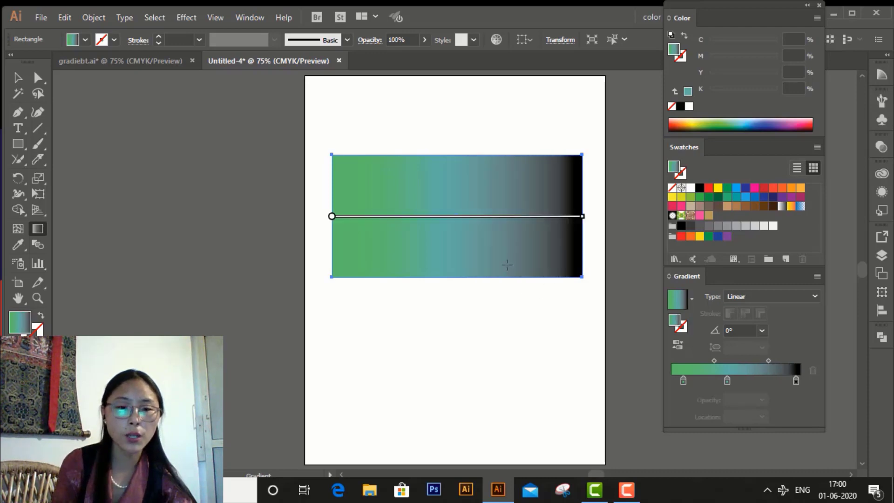
mouse_move(425, 221)
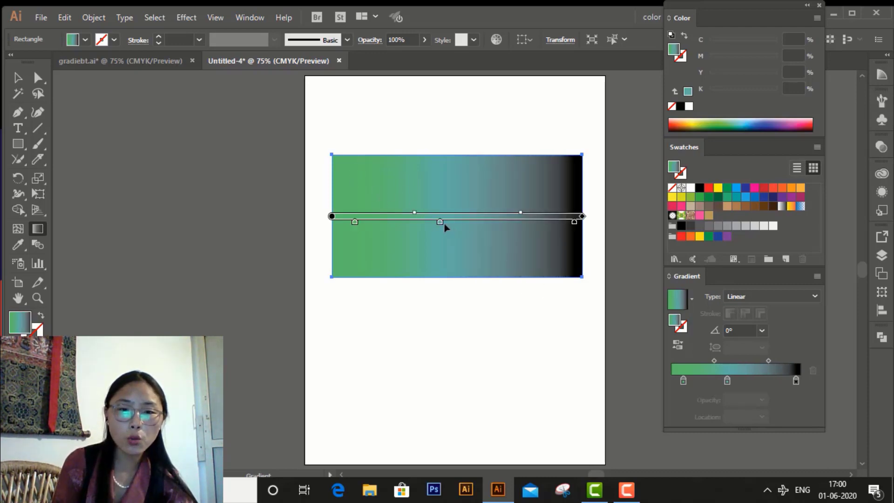
drag(440, 224, 409, 224)
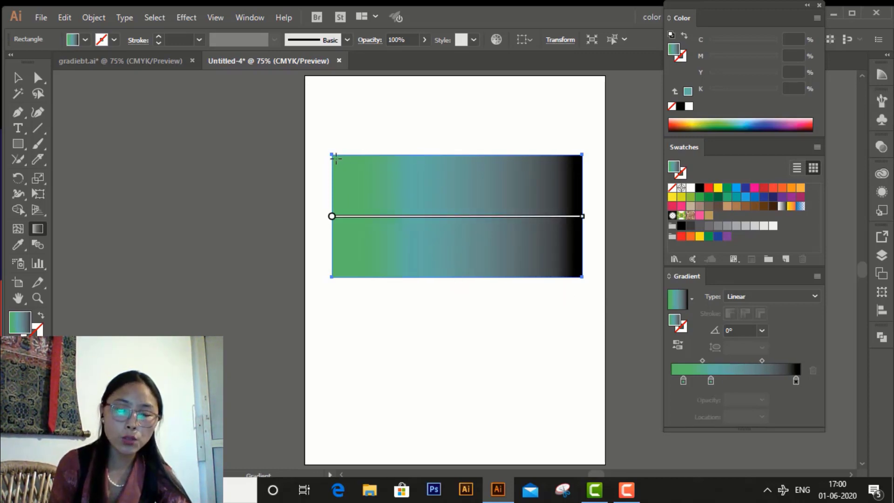
Step: Redraw the rectangle's gradient along both diagonals, from bottom to top, and from the left edge almost horizontally at about -0.8°
drag(336, 158, 561, 268)
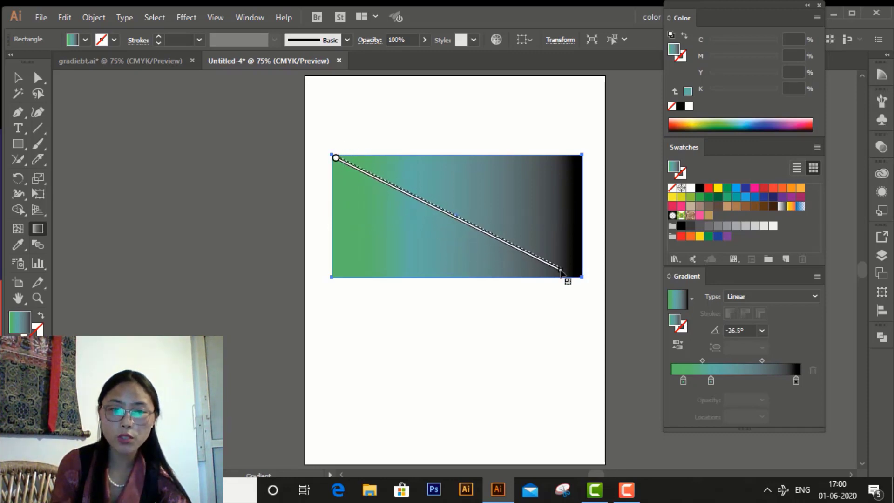
drag(575, 166, 340, 264)
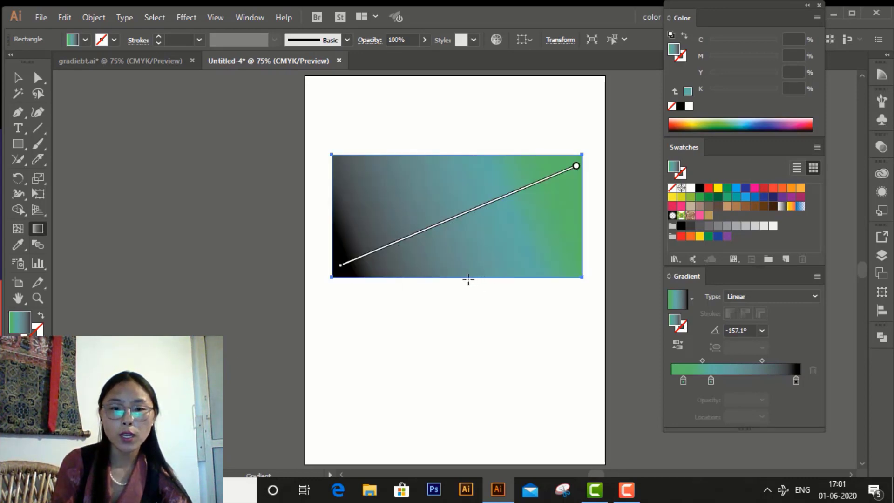
drag(450, 270, 462, 164)
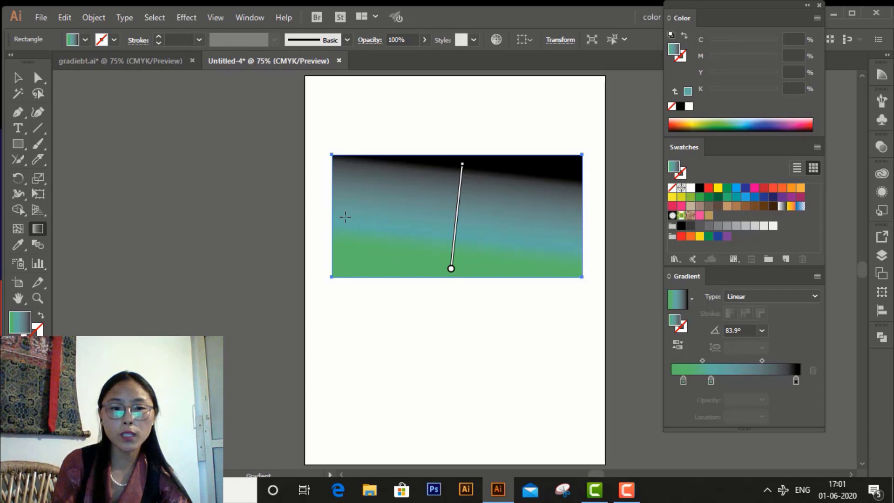
drag(333, 215, 576, 217)
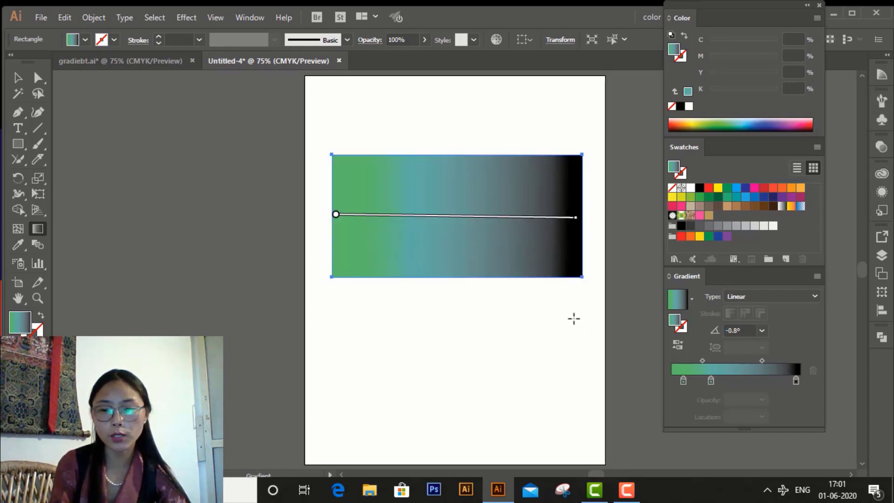
Step: Set the gradient angle to 180° and change it to -180°
click(763, 331)
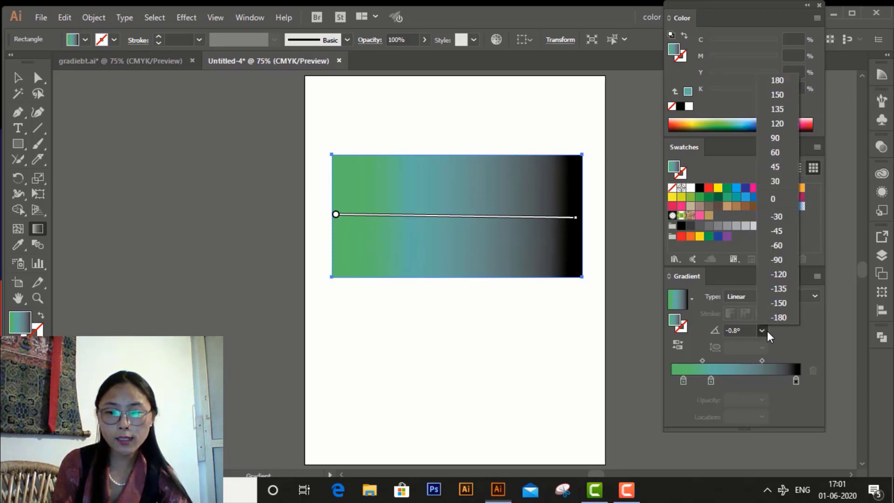
click(776, 81)
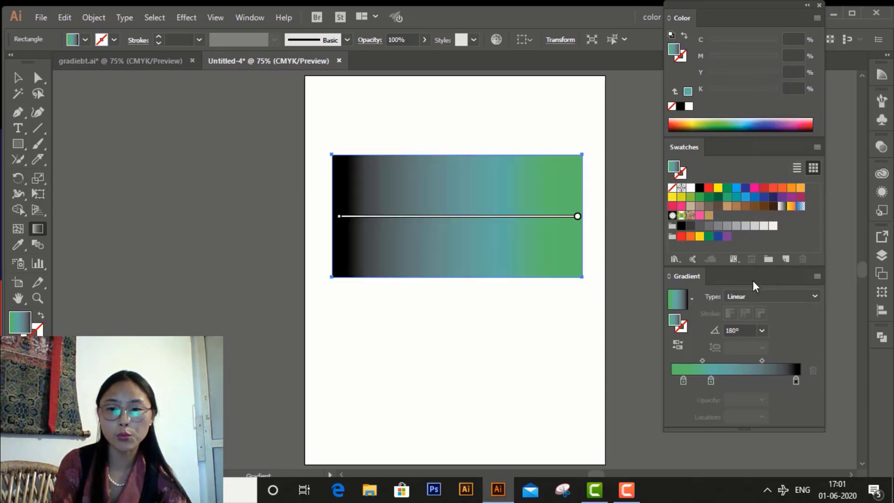
click(762, 330)
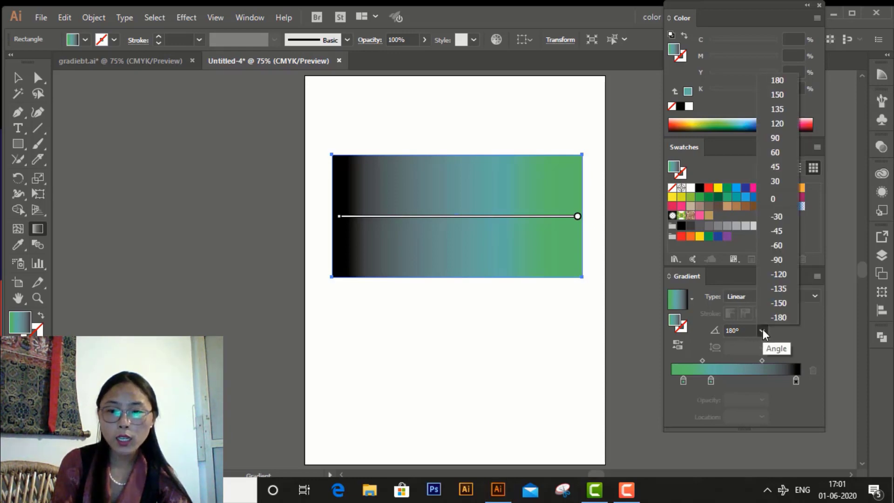
click(770, 321)
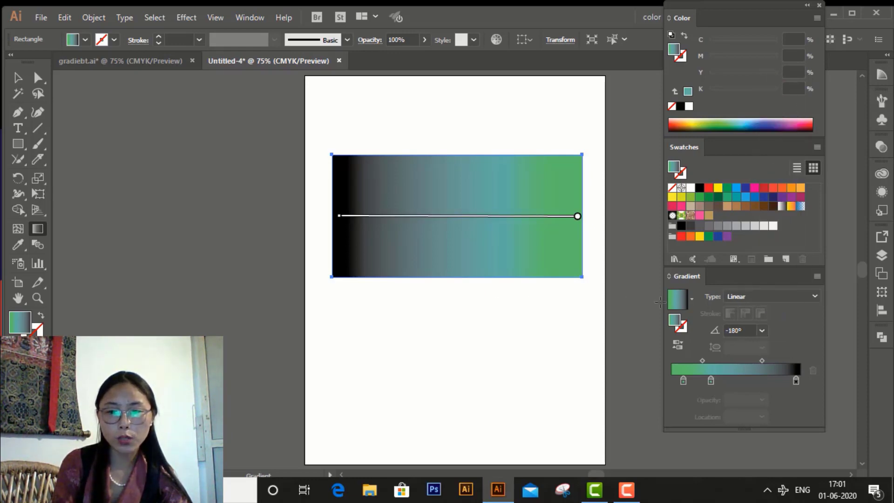
Step: Try a 0° gradient angle and a gradient stretched far beyond the rectangle's right edge, and undo both changes
click(761, 330)
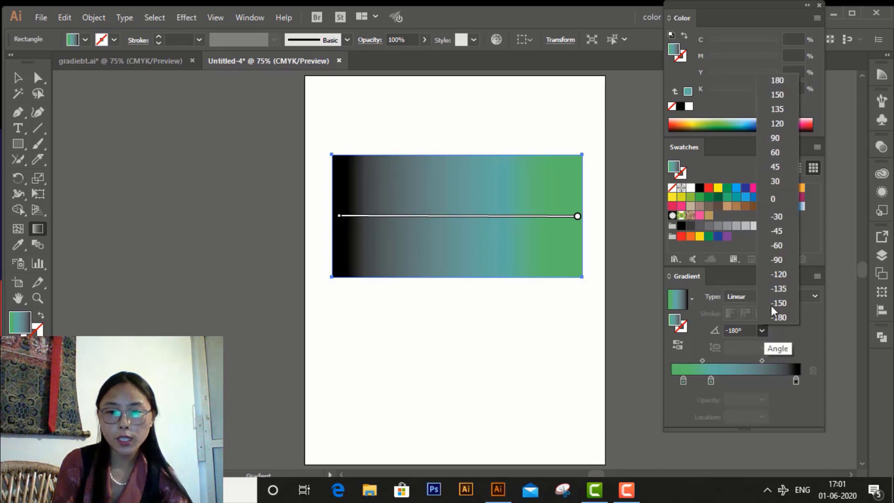
click(787, 199)
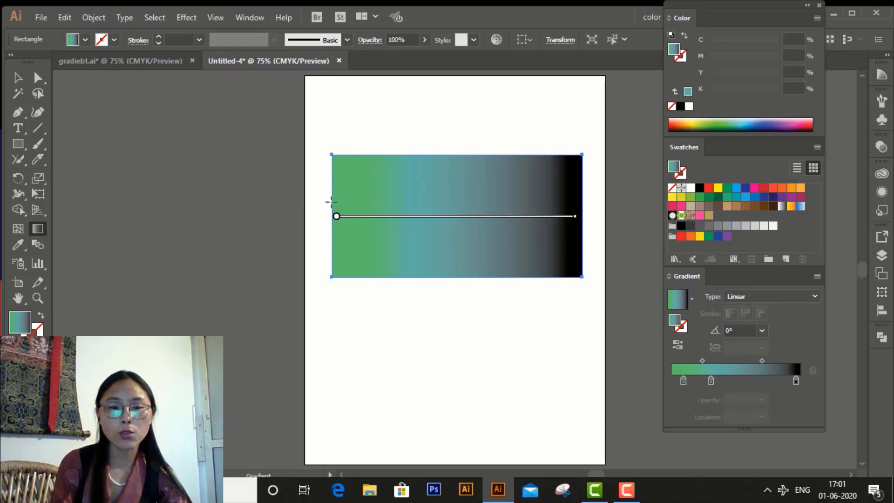
drag(331, 201, 694, 204)
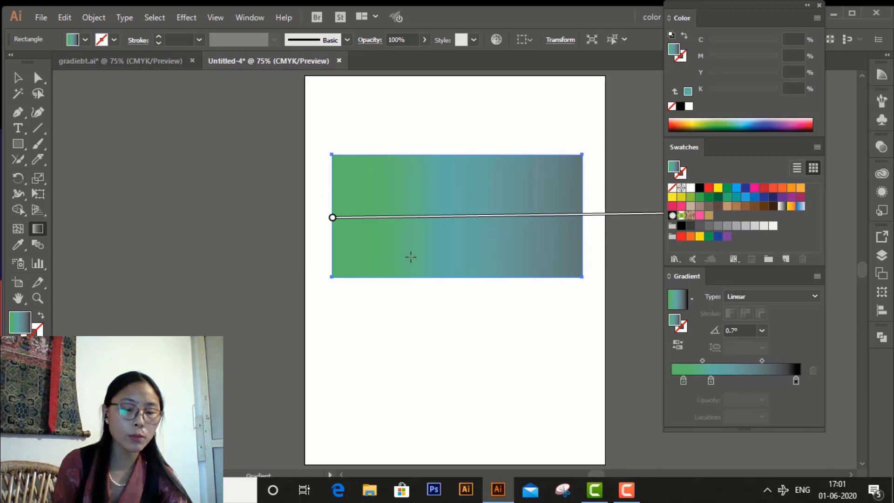
mouse_move(623, 218)
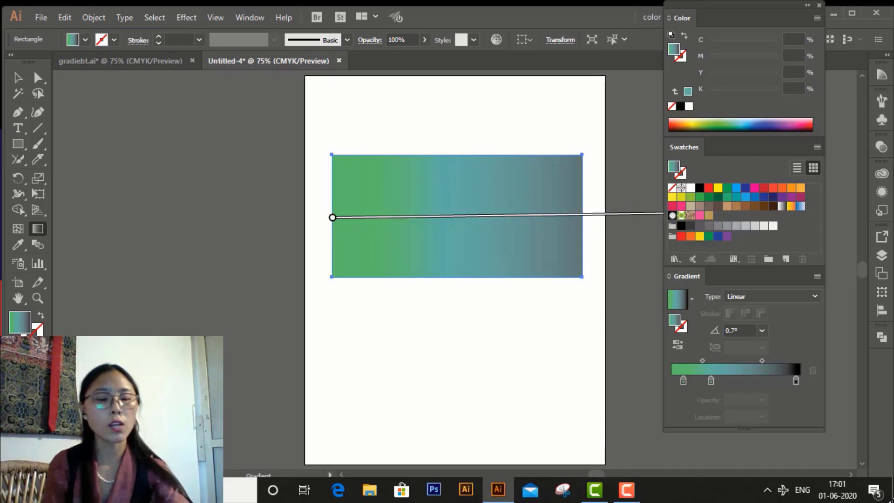
drag(336, 216, 574, 216)
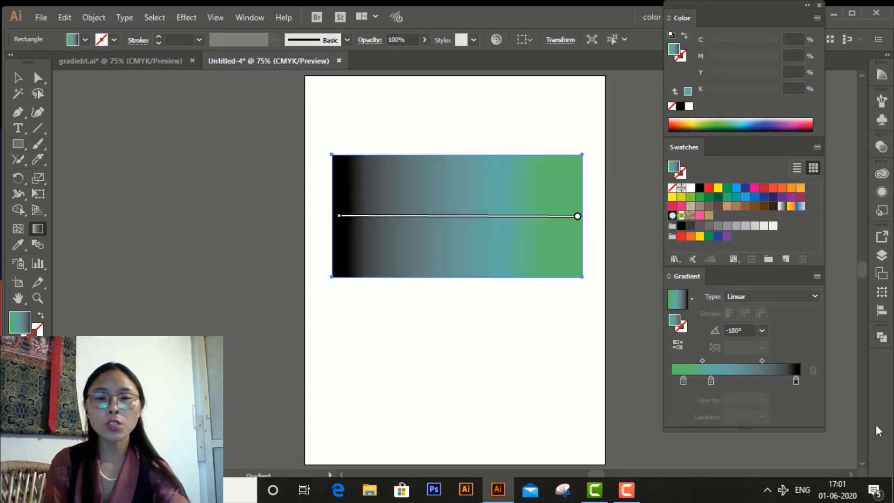
Step: Add a red swatch as a gradient stop at 72.75% and a cyan-blue swatch as a stop at 47.75%
click(693, 299)
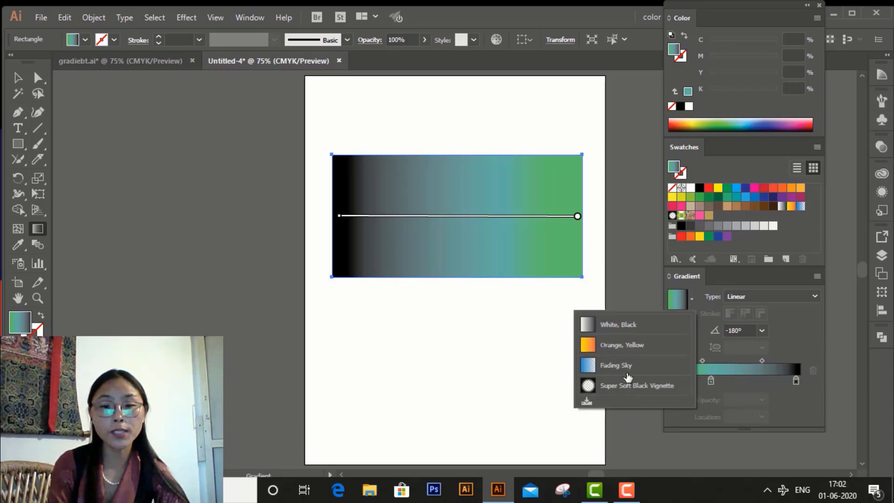
click(766, 190)
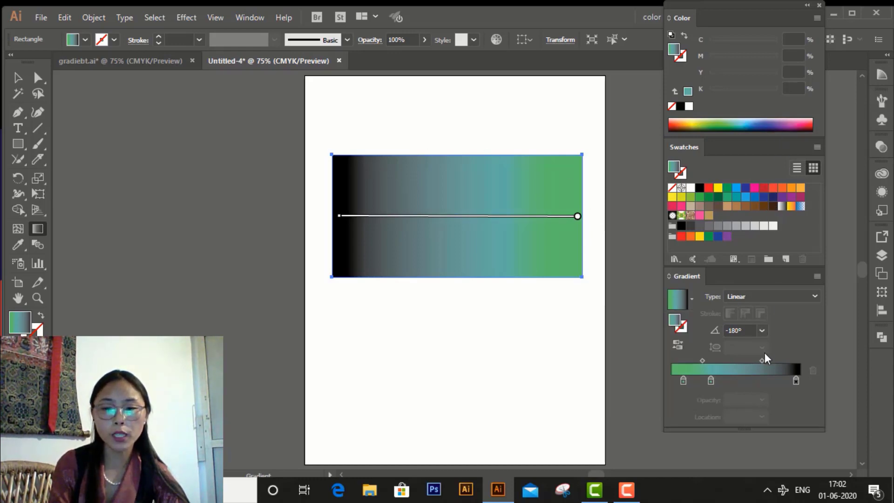
drag(762, 189, 766, 380)
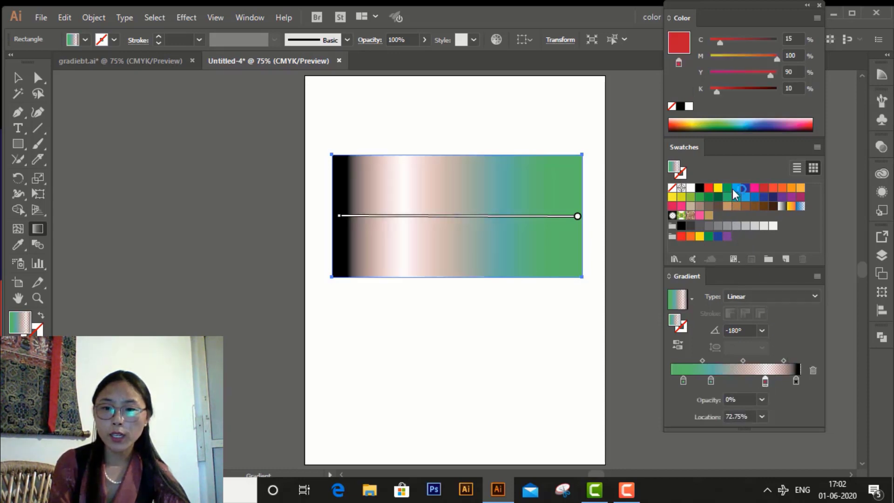
mouse_move(736, 187)
mouse_down()
mouse_move(717, 325)
mouse_move(722, 389)
mouse_move(732, 380)
mouse_up()
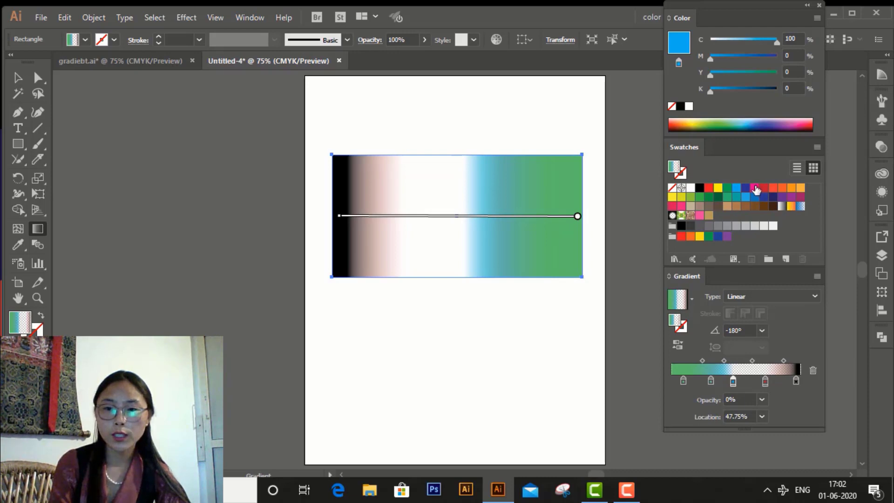
Step: Add a magenta swatch as a gradient stop at 62.25% and set the red stop's opacity to 100%
drag(756, 189, 751, 381)
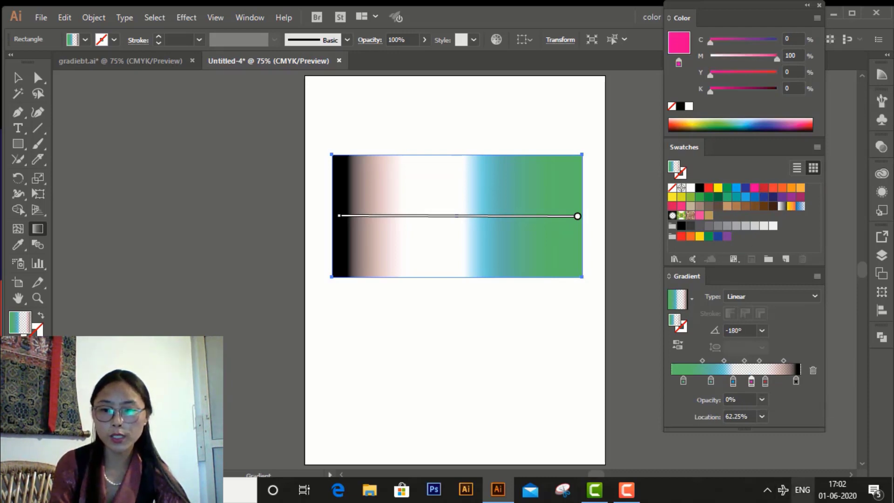
click(765, 382)
click(762, 399)
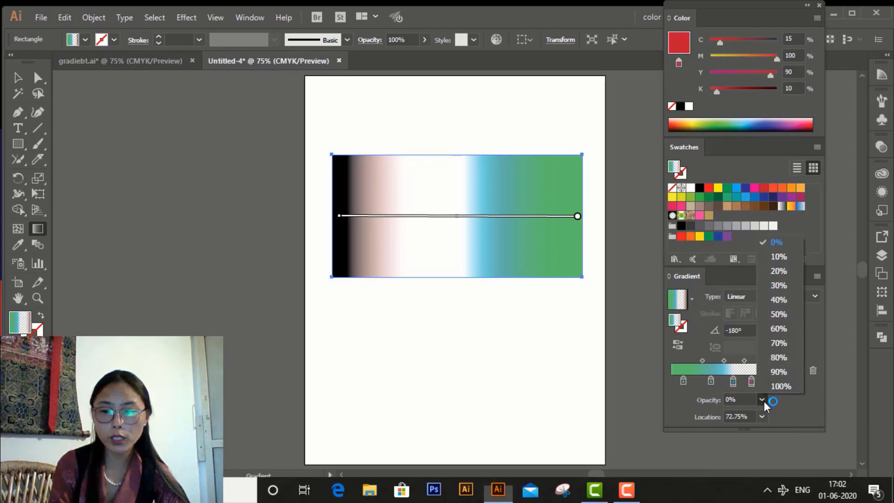
click(780, 386)
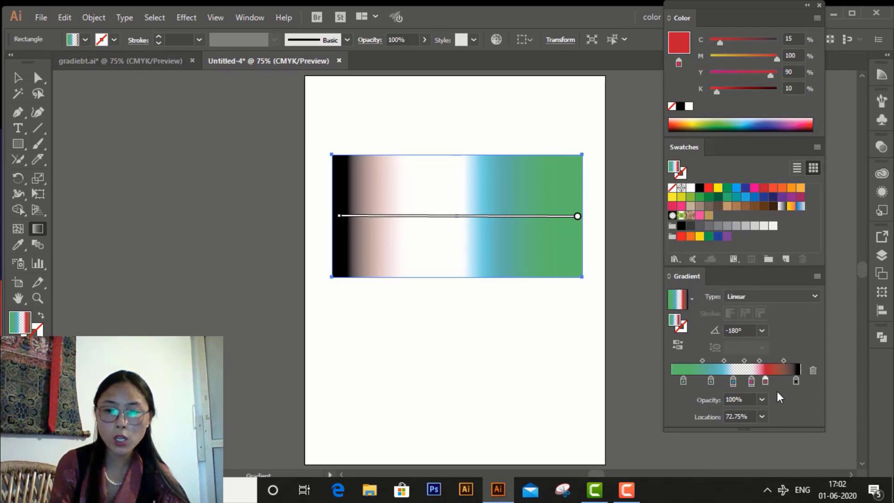
Step: Set the opacity of the magenta stop and the cyan-blue stop to 100%
click(751, 381)
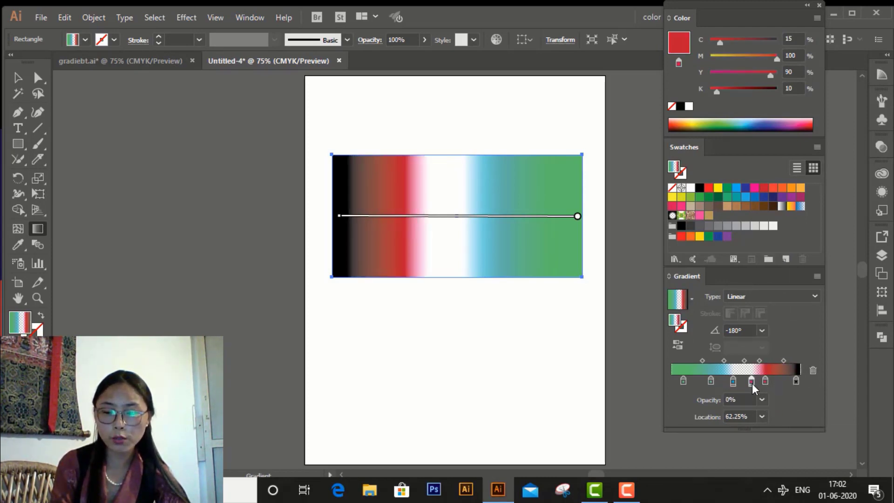
click(762, 400)
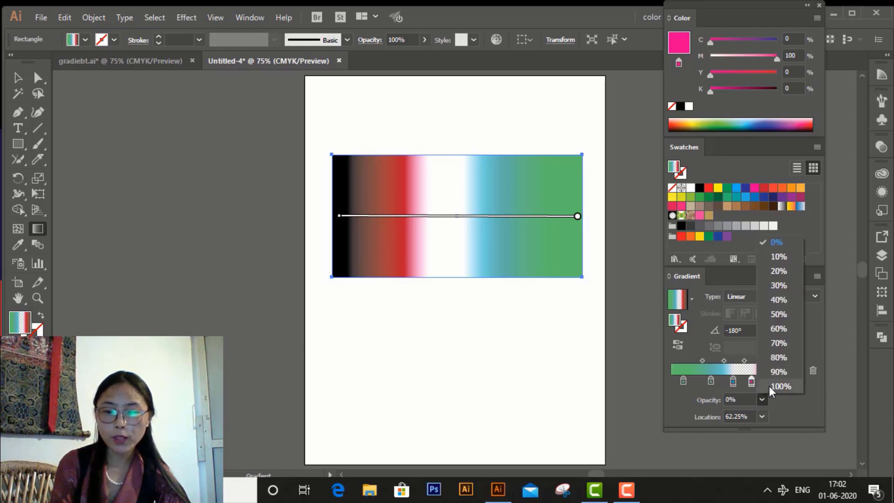
click(769, 386)
click(732, 381)
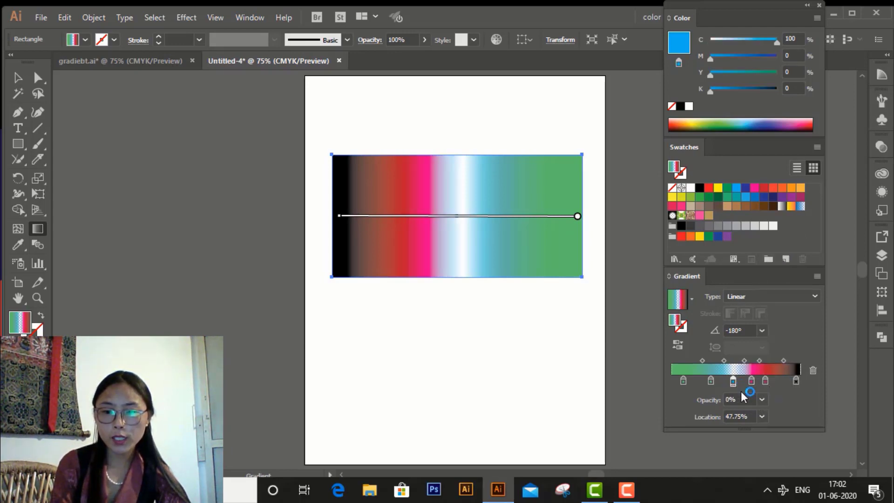
click(762, 399)
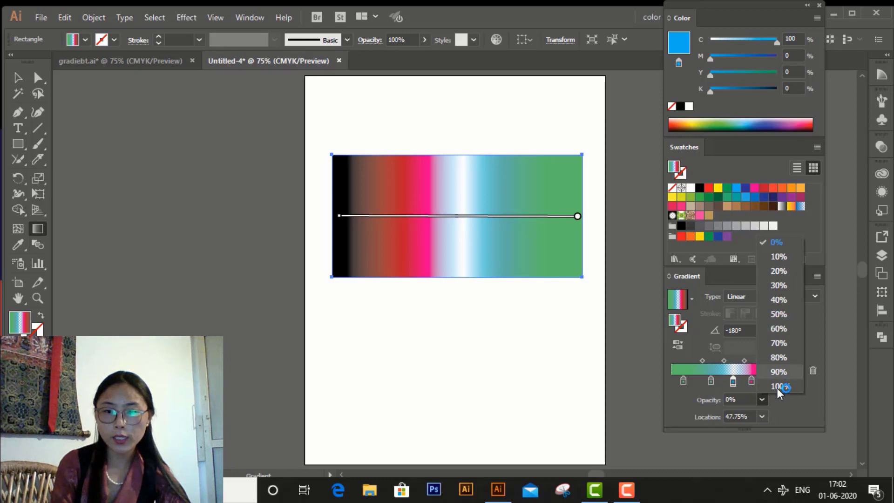
click(779, 386)
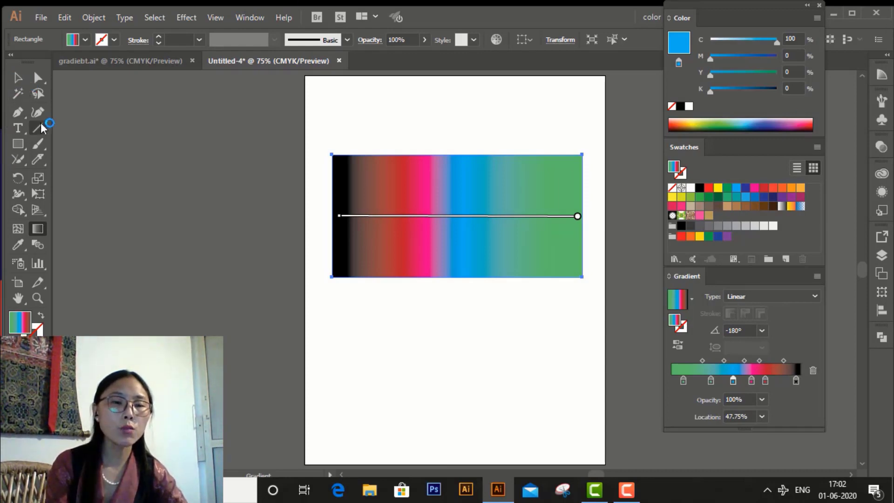
Step: Delete the gradient-filled rectangle from the artboard
click(18, 77)
drag(314, 132, 485, 271)
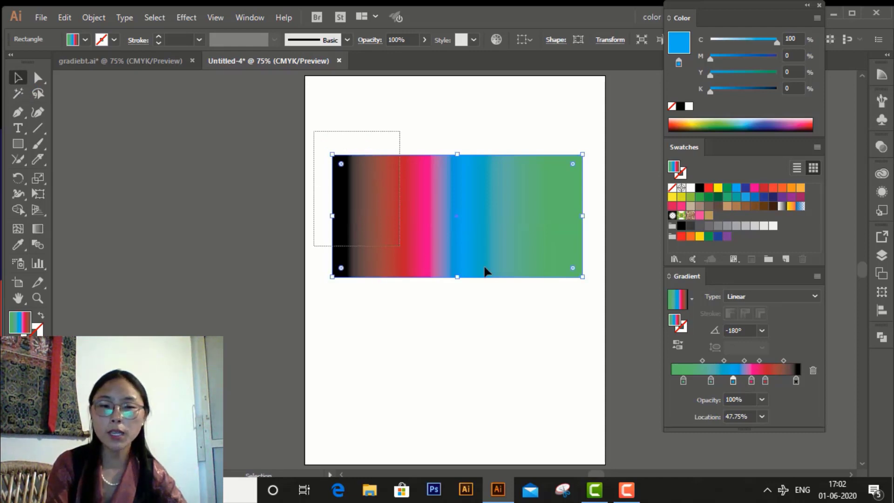
key(Delete)
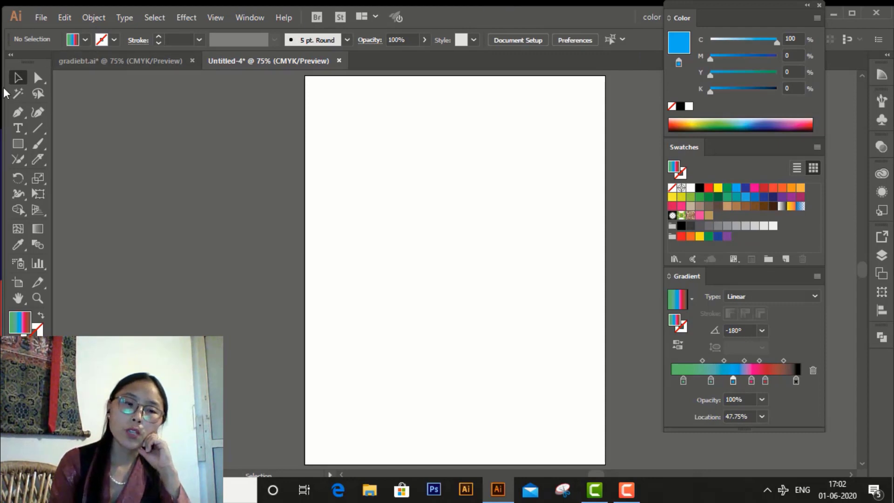
Step: Bring the mango photo from the gradiebt.ai document into Untitled-4 and place it beside the artboard
click(18, 144)
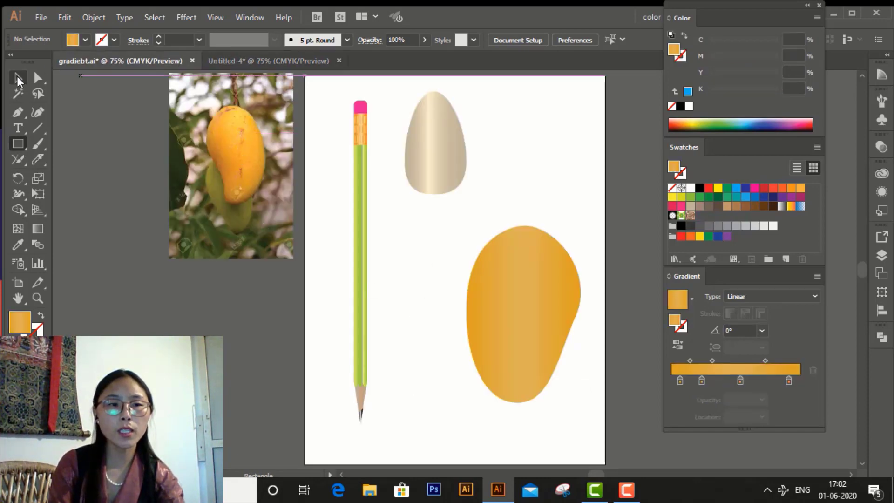
key(v)
click(285, 215)
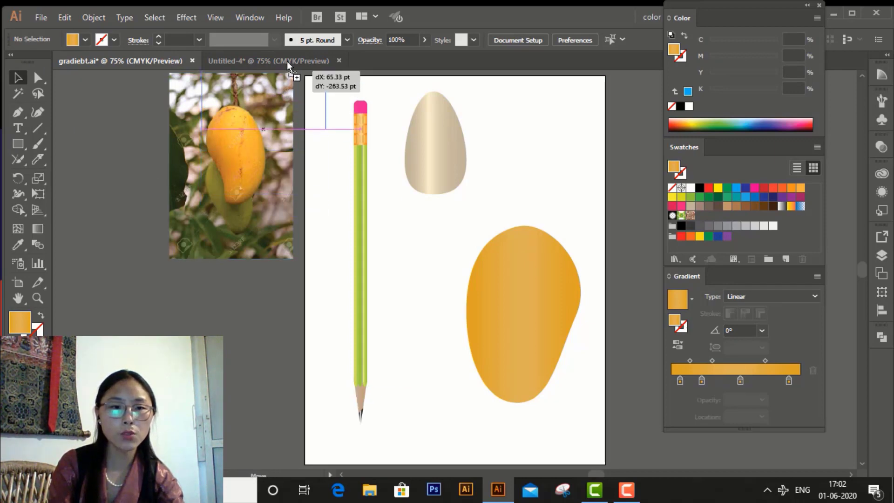
click(293, 66)
drag(293, 65, 189, 271)
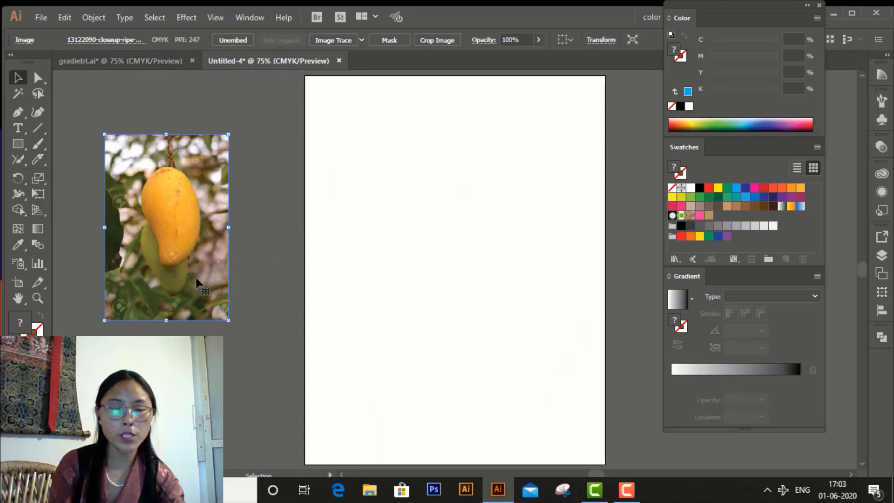
Step: Draw an upright ellipse about 4.78 in wide and 7.26 in high on the artboard
click(16, 146)
click(16, 150)
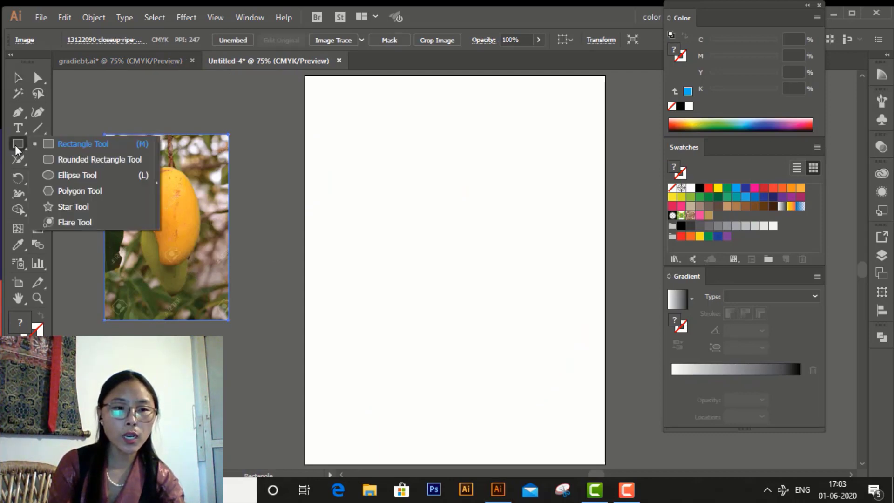
click(93, 175)
drag(424, 159, 582, 409)
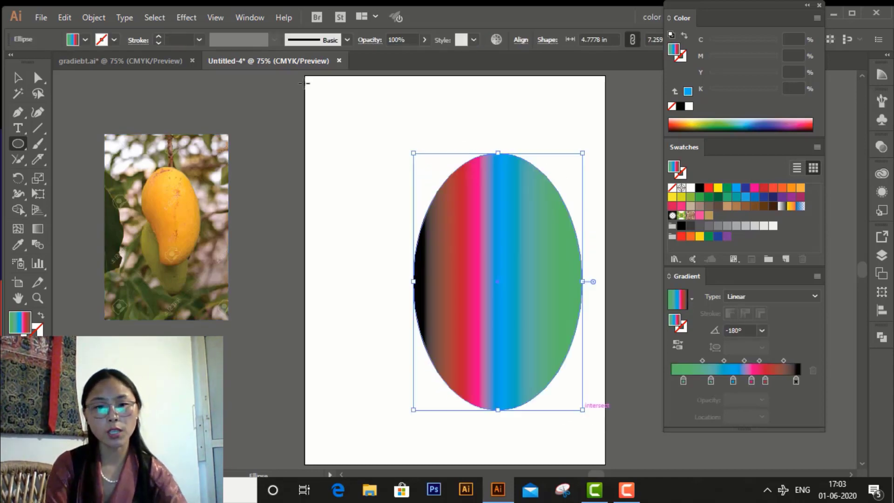
Step: Fill the ellipse with orange sampled from the mango photo and move it nearer the artboard's centre
click(18, 245)
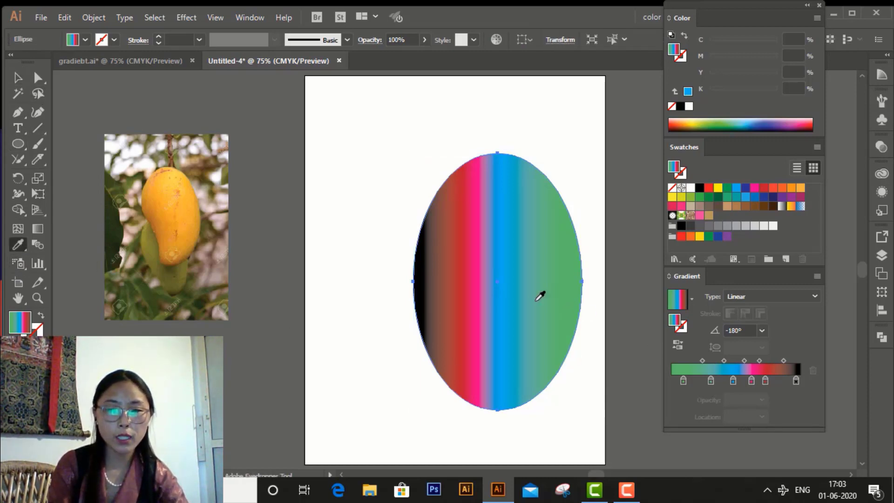
click(183, 228)
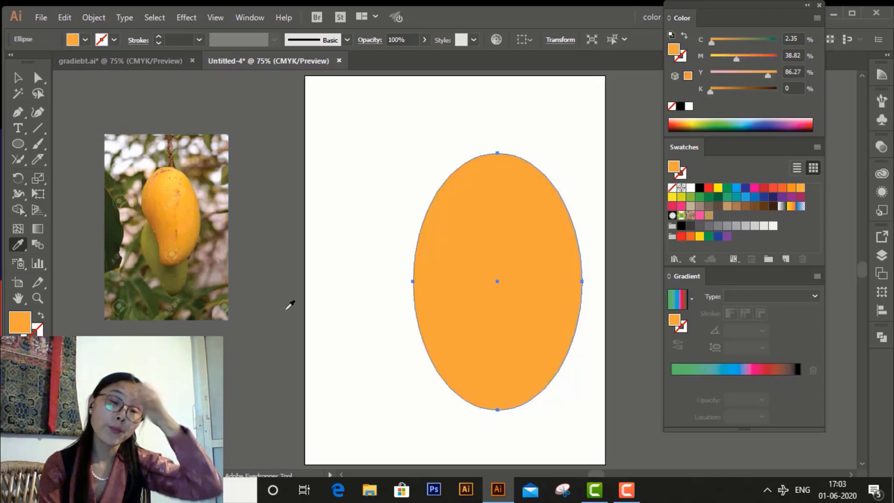
click(18, 77)
click(514, 301)
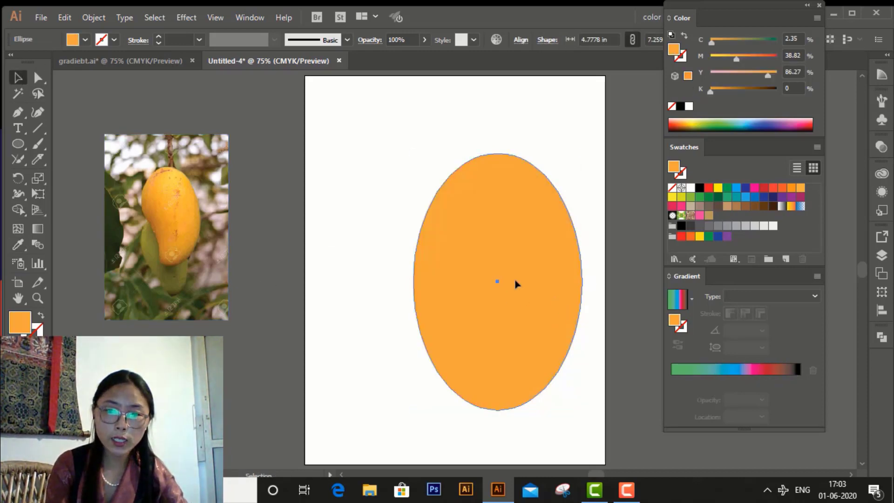
drag(515, 283, 477, 259)
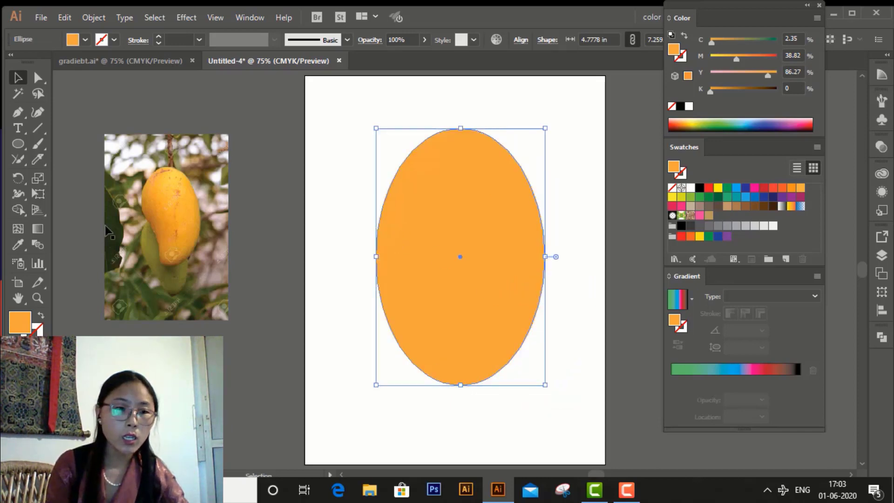
Step: Reshape the ellipse into a mango outline by adjusting its top and left anchor points and the right anchor's handle
click(39, 77)
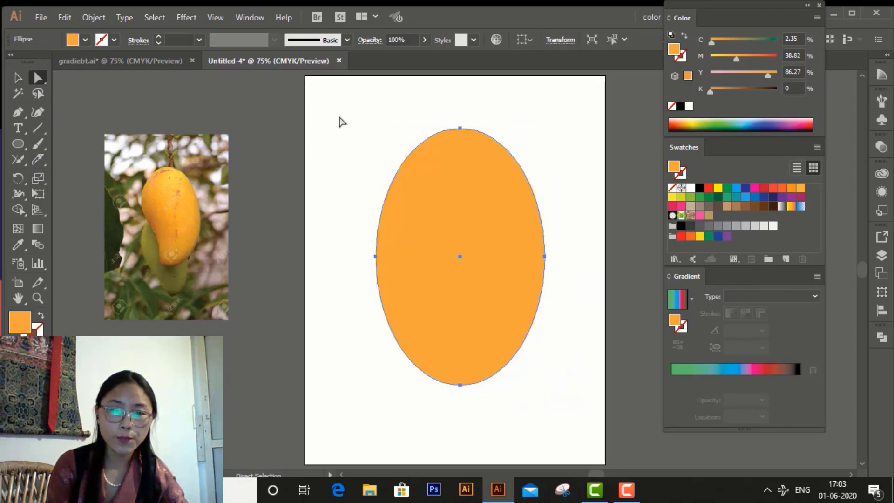
drag(339, 119, 562, 197)
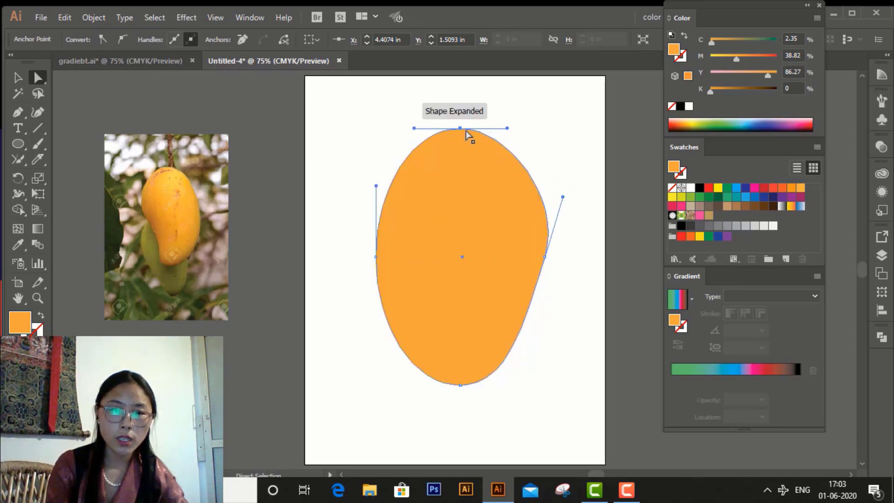
mouse_move(462, 128)
mouse_down()
mouse_move(475, 126)
mouse_move(471, 120)
mouse_up()
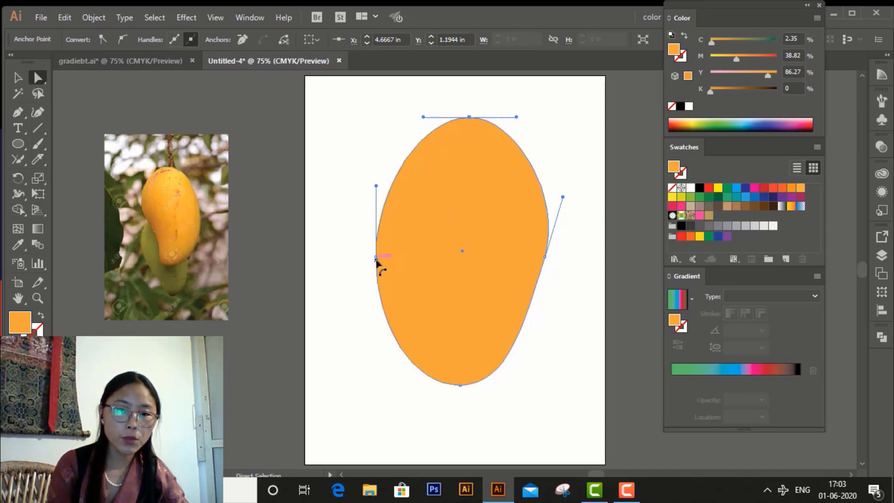
drag(376, 258, 388, 227)
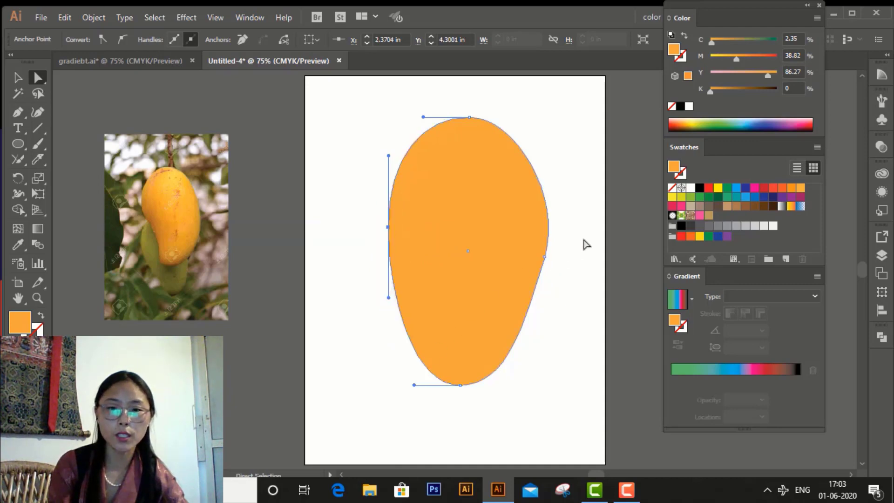
drag(574, 223, 514, 263)
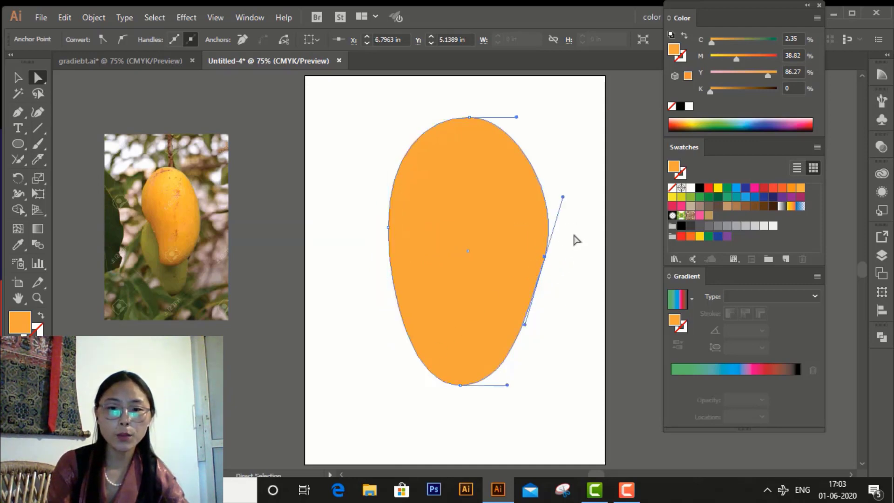
drag(563, 198, 574, 199)
click(565, 333)
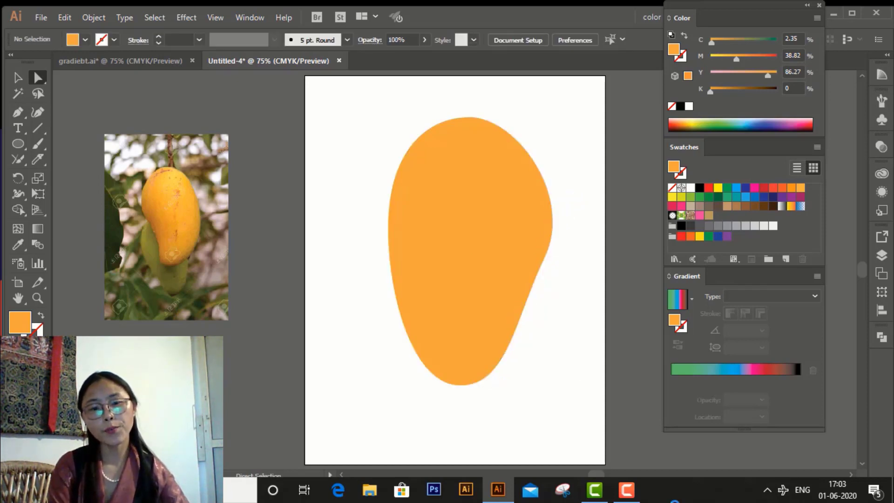
Step: Apply the linear gradient to the mango shape with an orange stop at 0% location and 100% opacity
drag(455, 250, 451, 250)
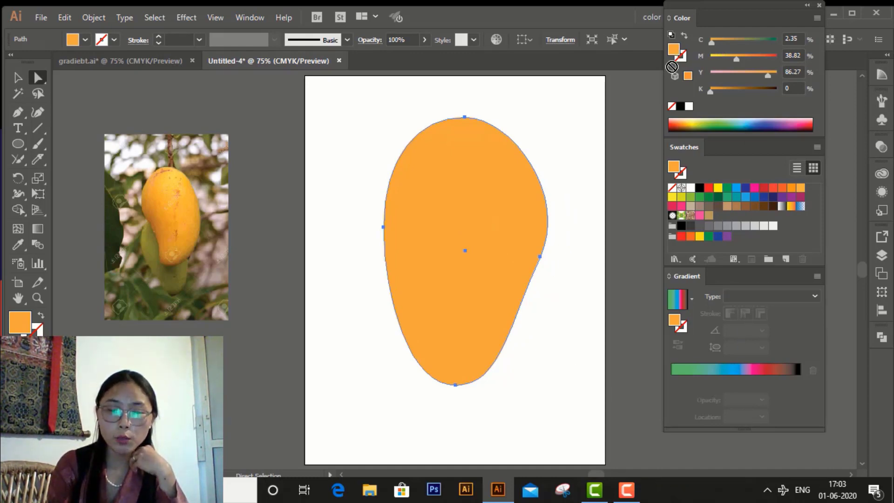
click(677, 371)
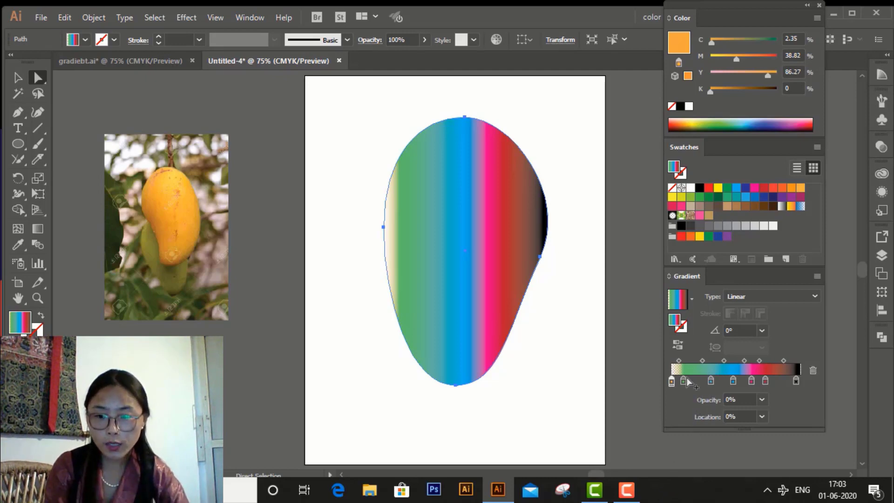
click(761, 399)
click(766, 386)
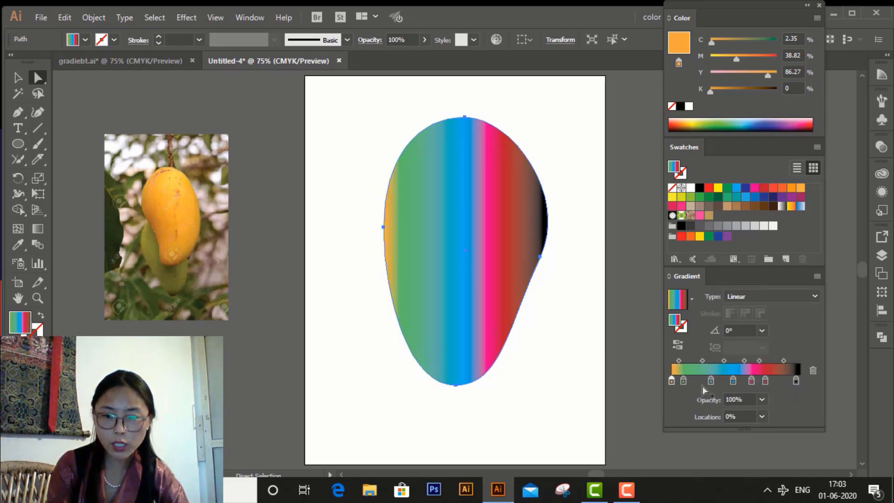
Step: Remove the green, teal, blue, magenta and red stops from the mango's gradient, keeping only orange and black
drag(682, 381, 694, 419)
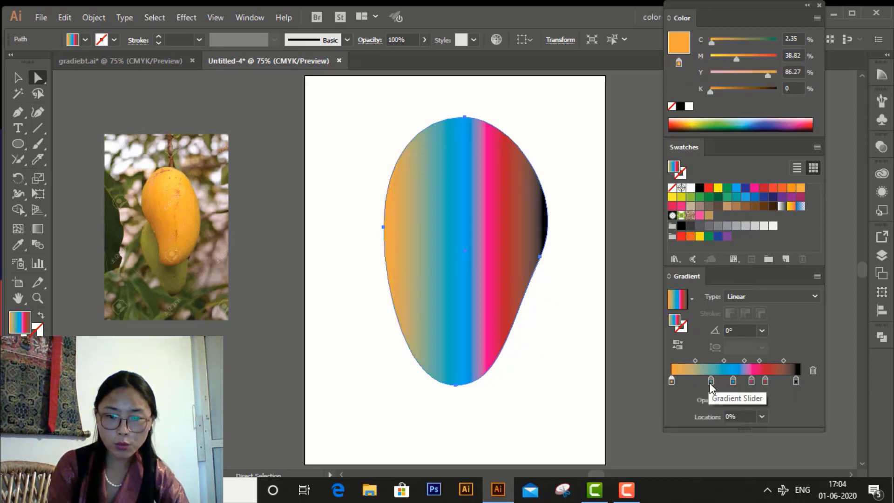
drag(711, 381, 716, 421)
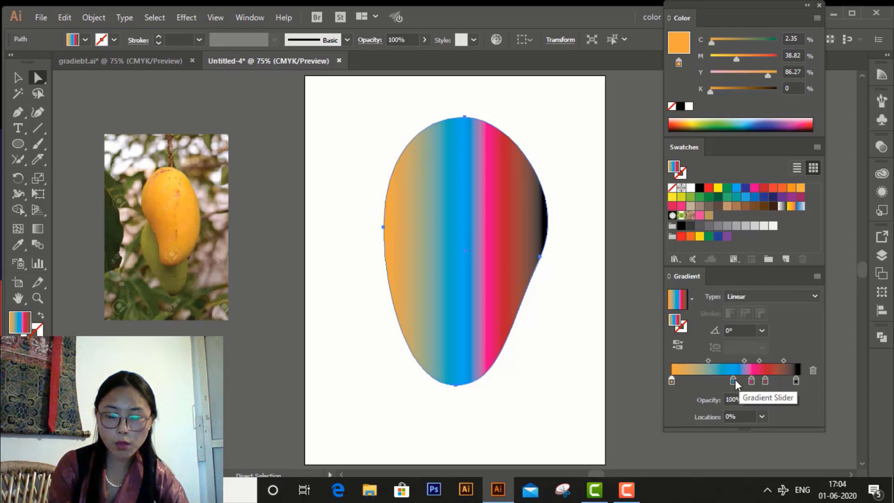
drag(735, 384, 736, 419)
drag(750, 381, 769, 412)
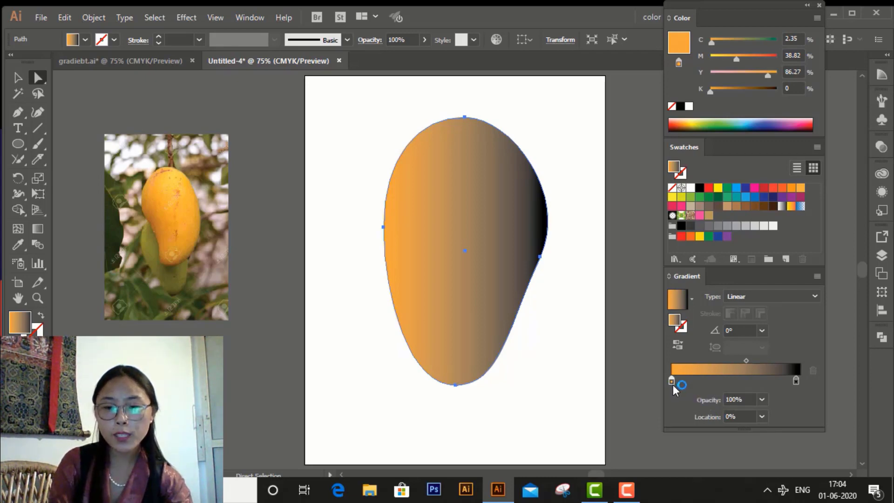
Step: Duplicate the orange stop near the gradient's end, remove the black stop, and move the duplicate to 96%
click(754, 403)
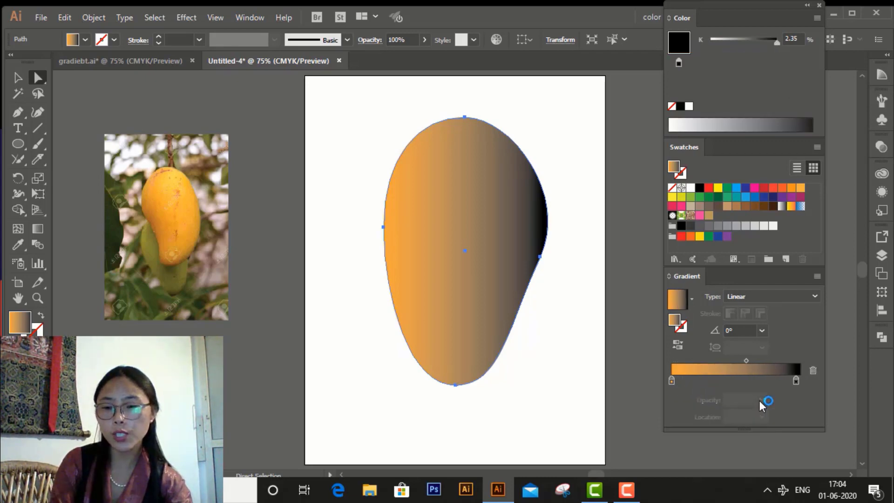
click(784, 382)
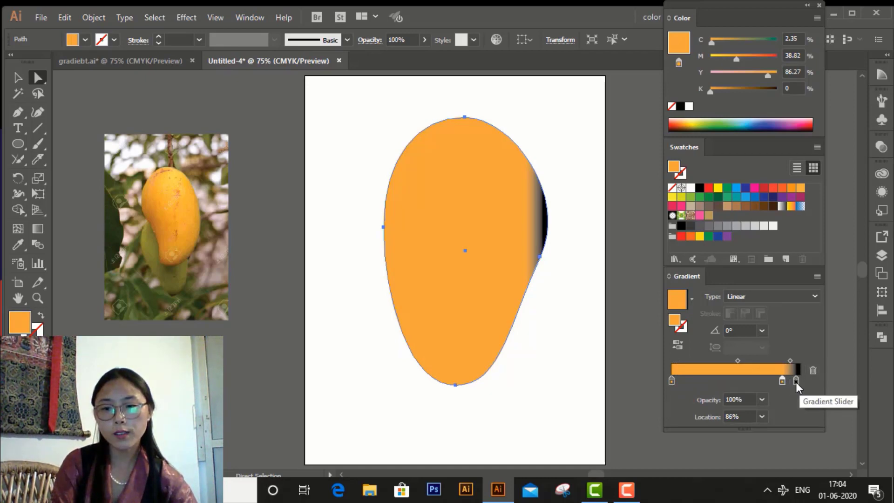
drag(795, 381, 795, 416)
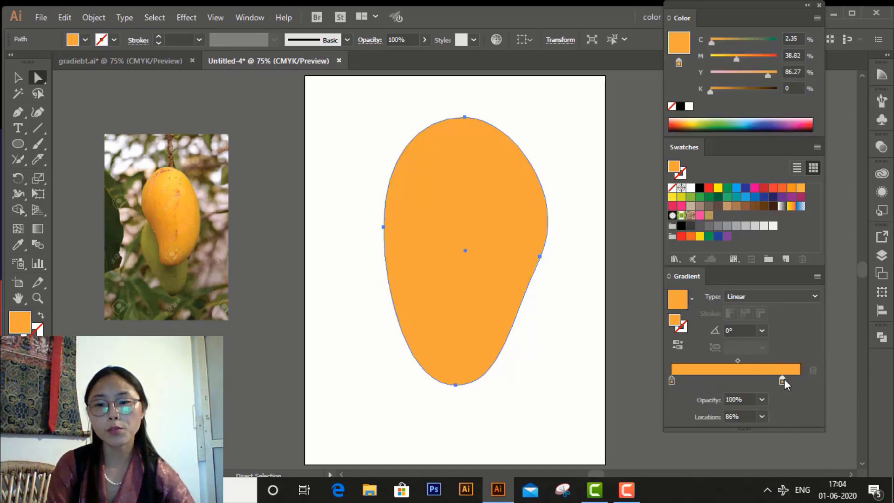
drag(789, 380, 798, 378)
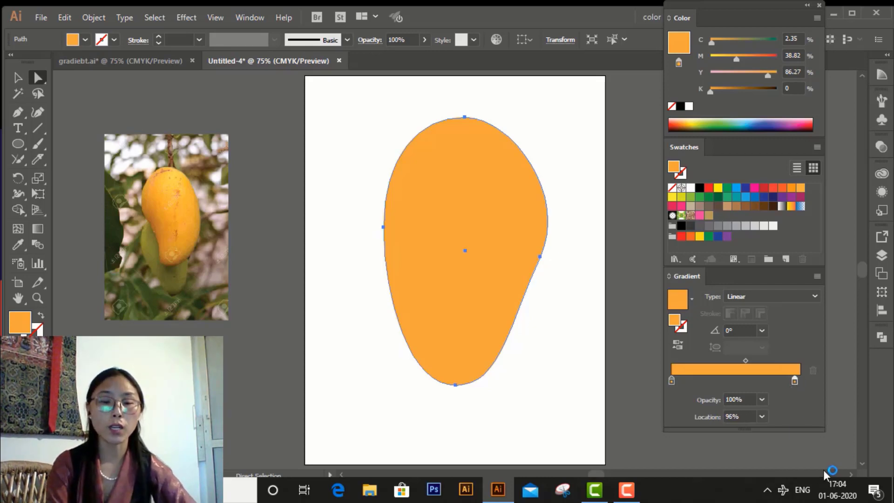
Step: Switch the color mode to HSB, lower the mango's end gradient stop to 57% saturation, and move it to 100% location
click(733, 372)
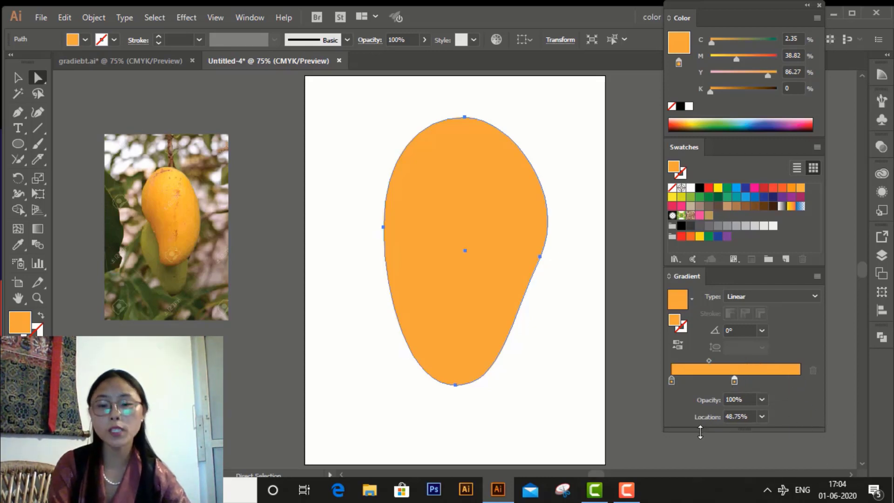
click(816, 19)
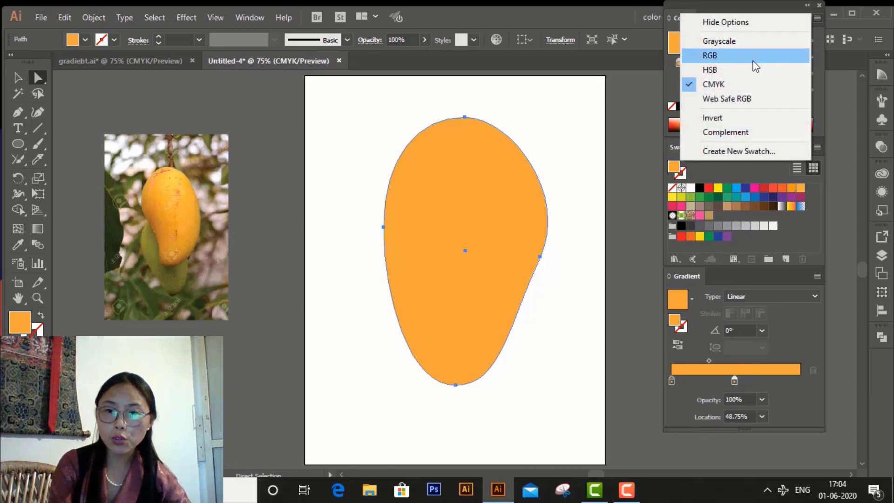
click(740, 68)
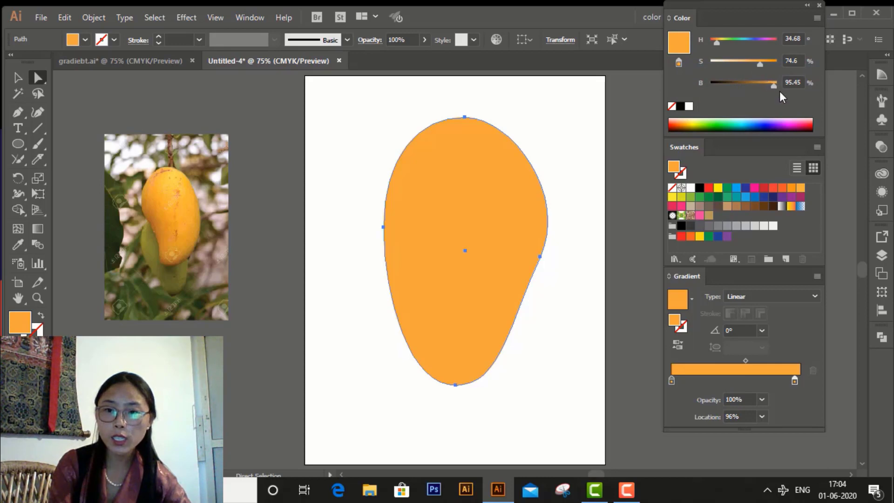
drag(757, 63, 748, 64)
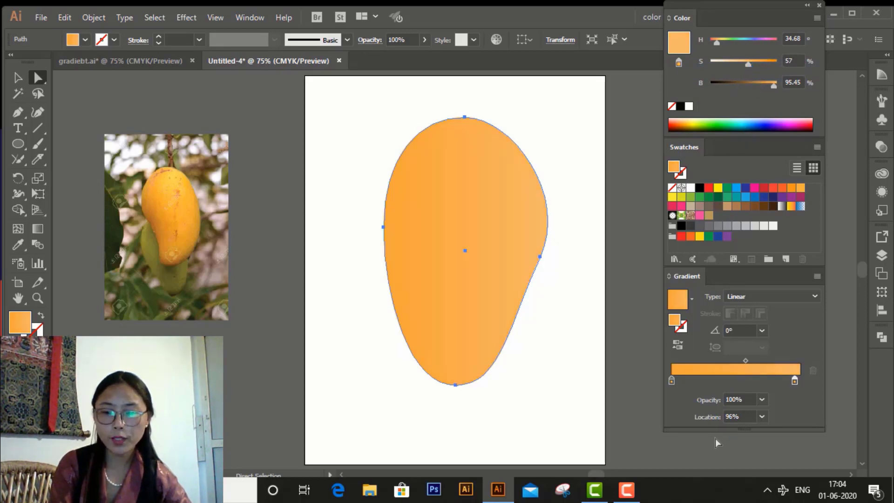
click(742, 379)
drag(741, 382, 799, 380)
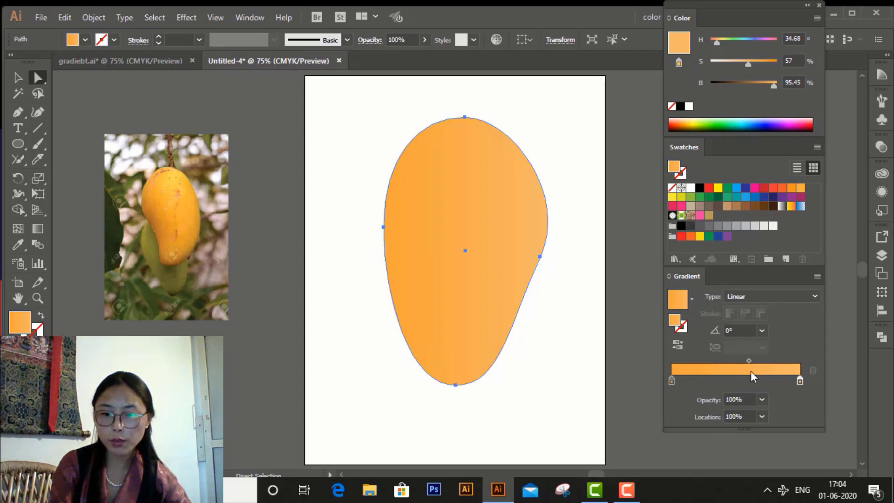
Step: Add a middle stop at 39.25% to the mango's gradient with 61% saturation and 84% brightness
click(722, 379)
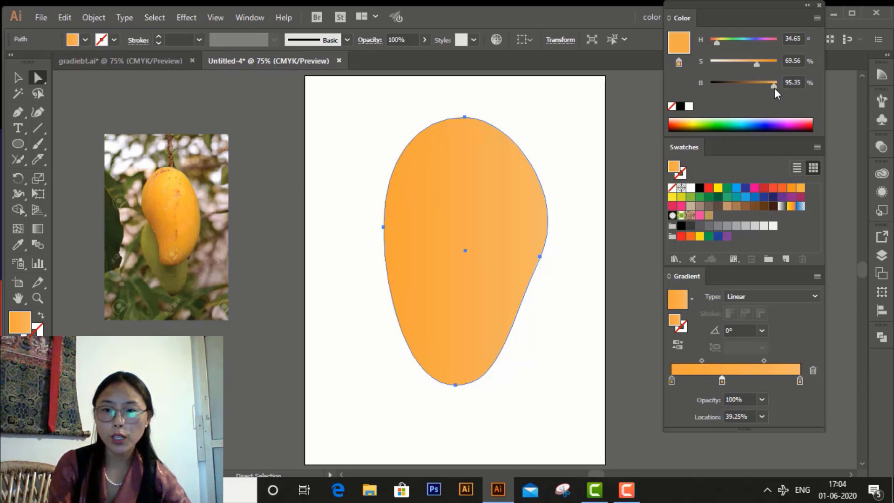
drag(774, 88, 735, 73)
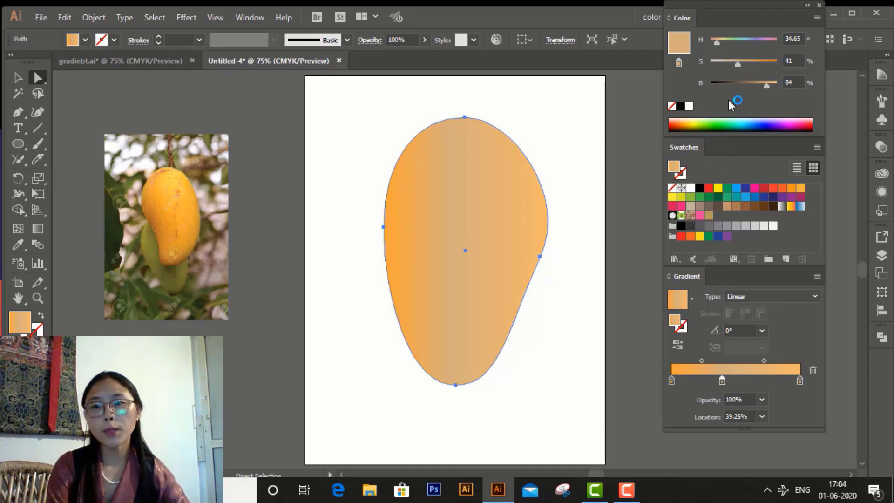
drag(739, 65, 751, 69)
click(585, 406)
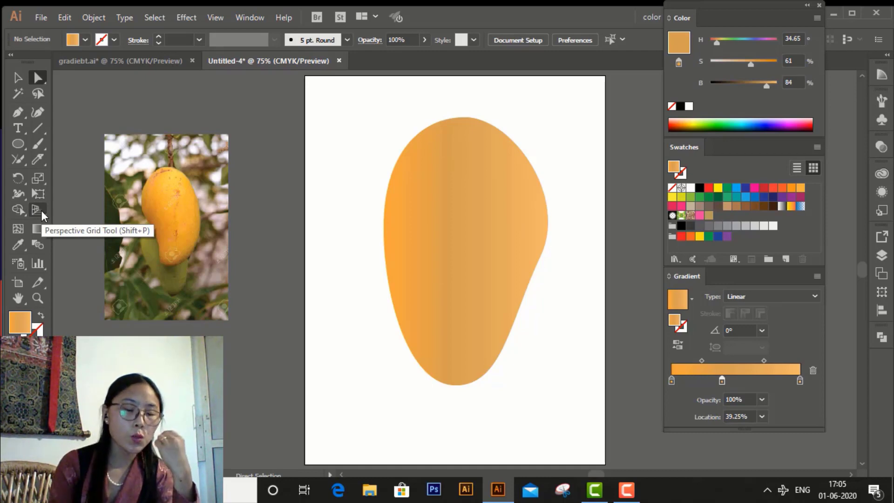
Step: Try adding a gradient mesh point near the center of the mango shape with the Mesh tool
click(15, 227)
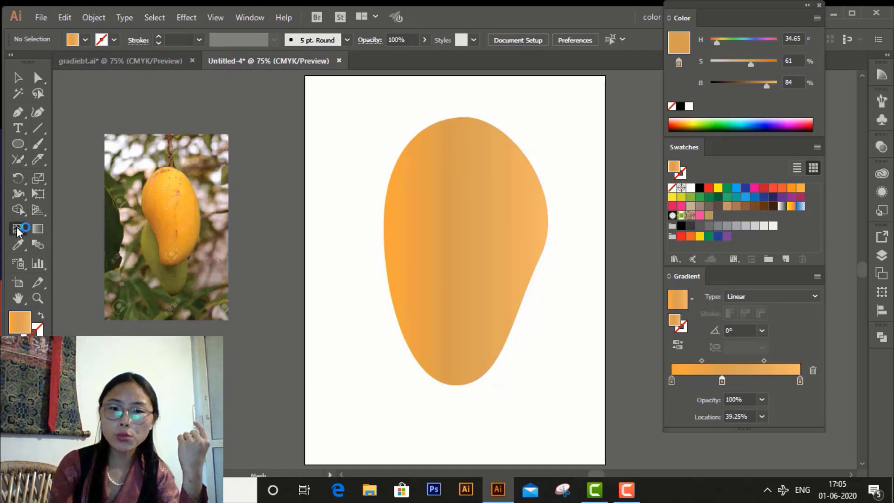
click(456, 242)
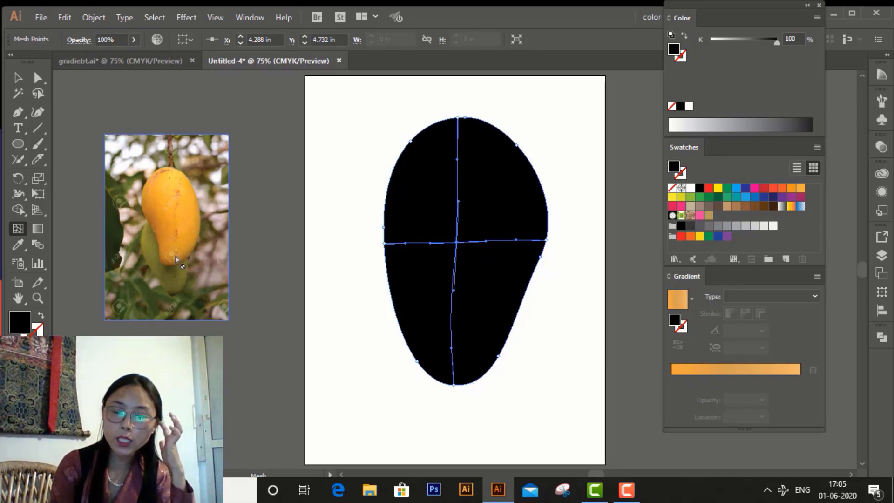
key(ctrl+z)
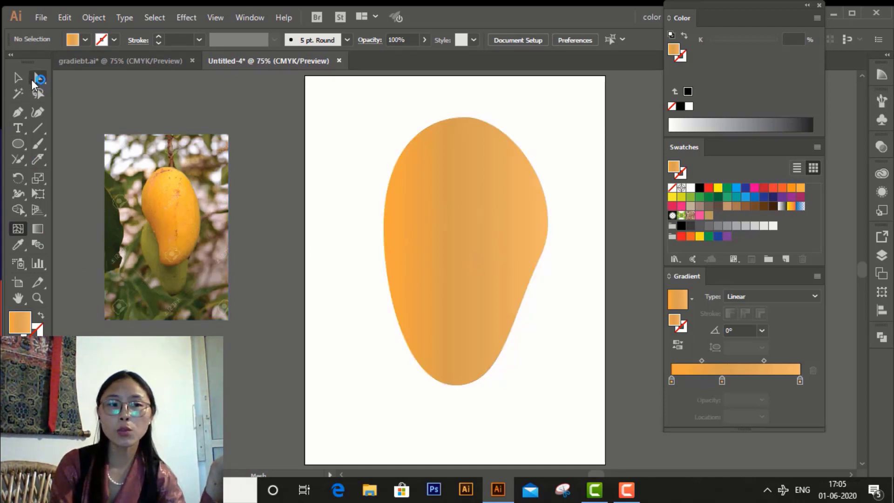
Step: Select the gradient's middle stop at 39.25% and switch its color values to HSB
click(18, 78)
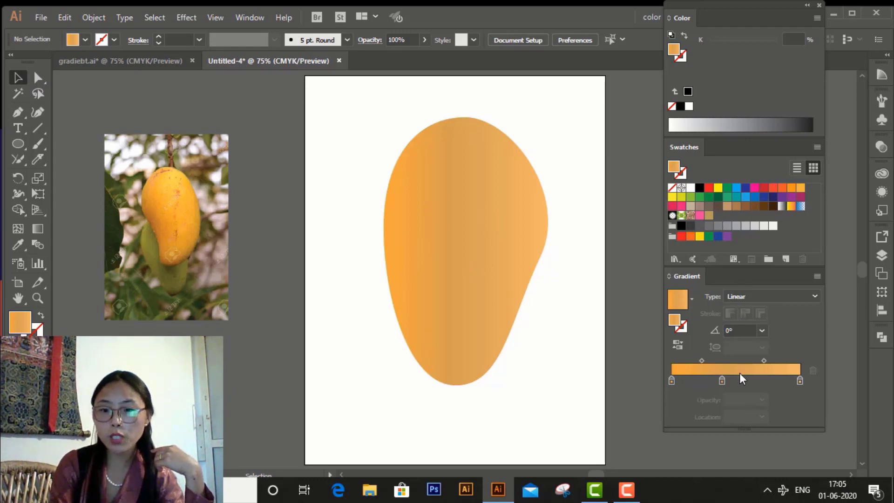
click(721, 380)
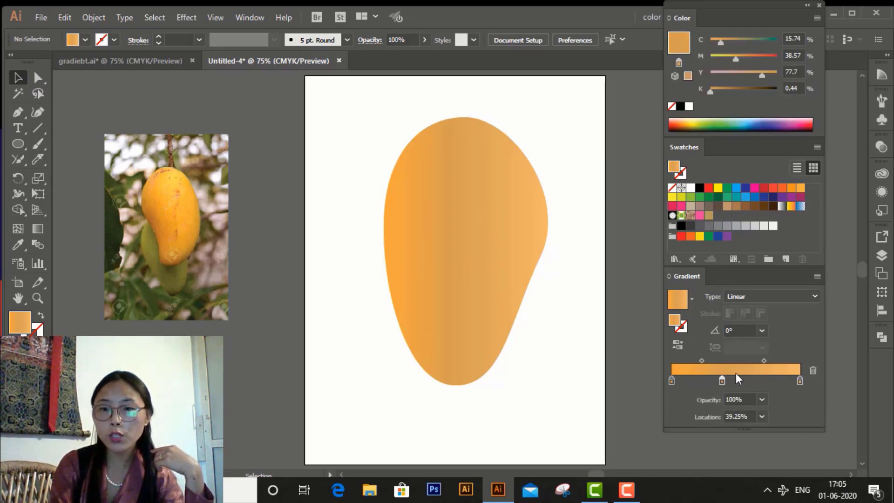
click(816, 18)
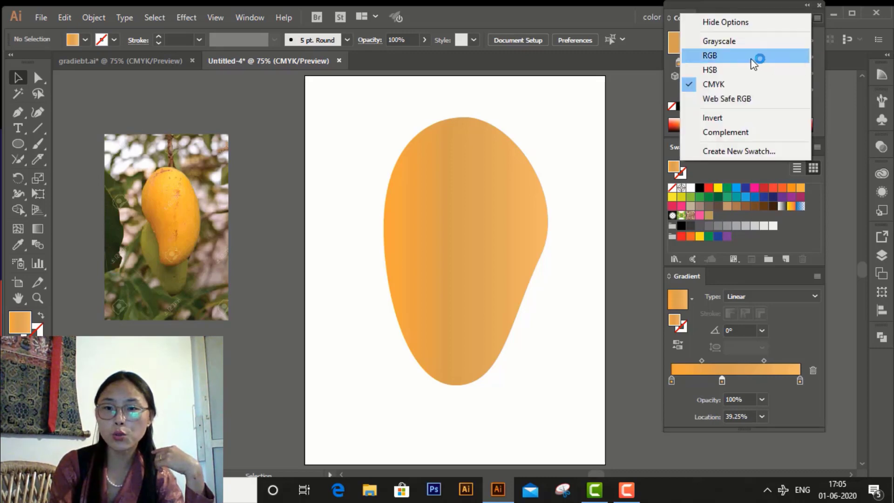
click(745, 70)
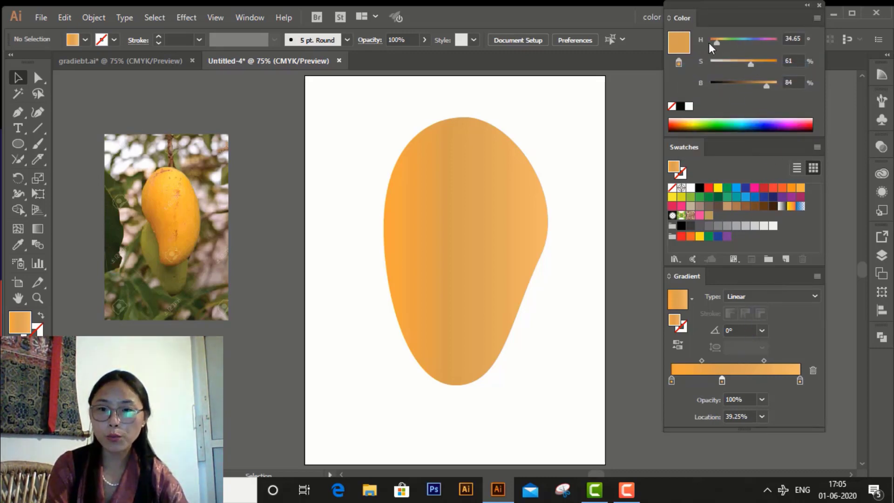
Step: Set the middle stop's hue to 21° and add another stop beside it at 42.25%
drag(717, 43, 714, 45)
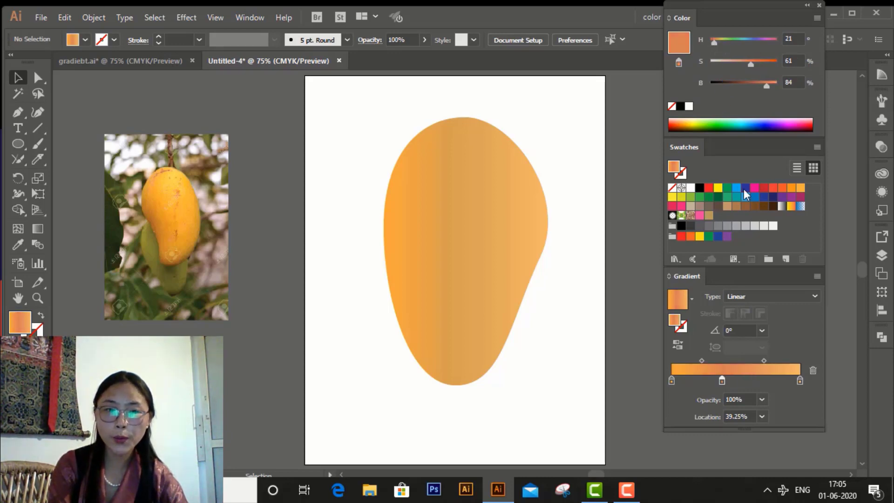
drag(721, 381, 725, 382)
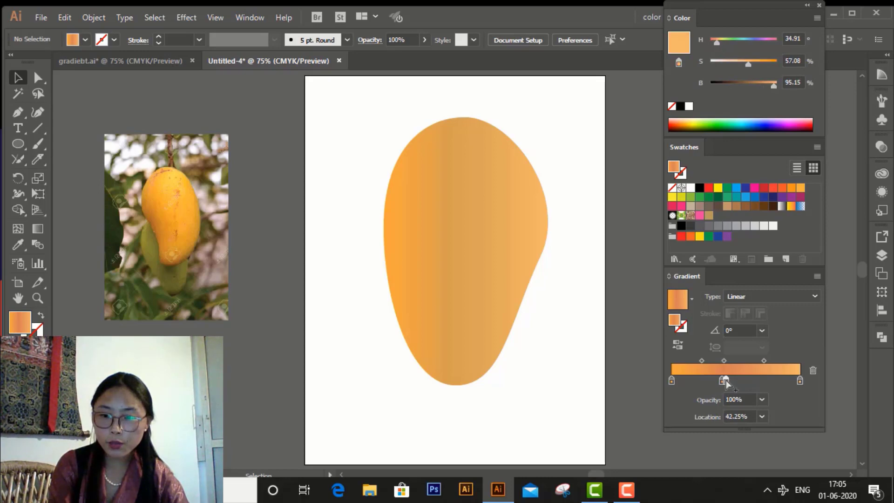
Step: Set the brightness of the gradient's first stop to 97% and of its last stop to 57%
click(671, 380)
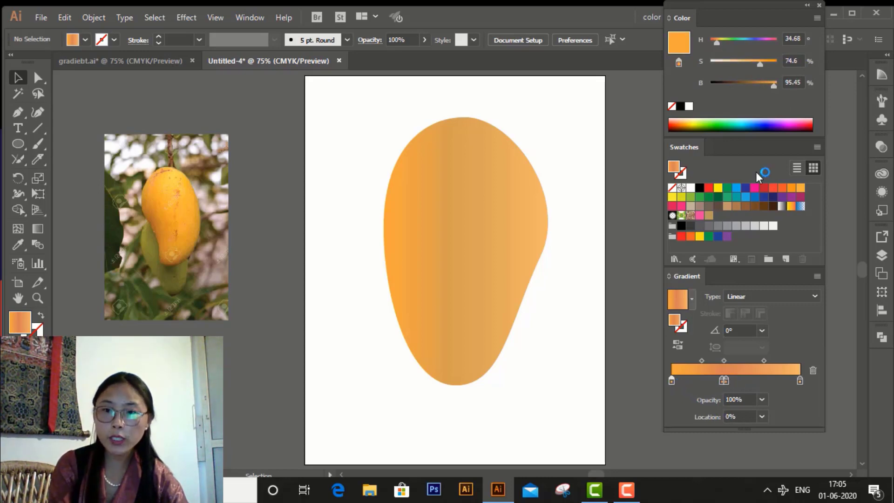
drag(775, 63, 758, 90)
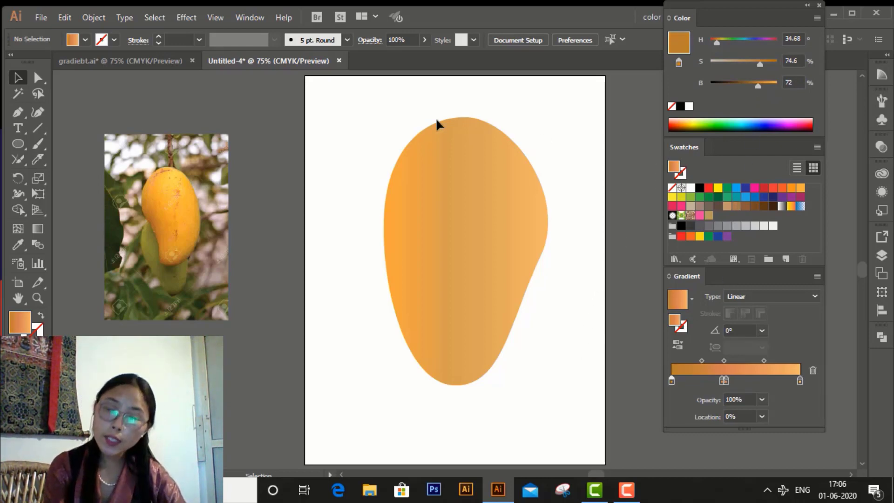
click(437, 269)
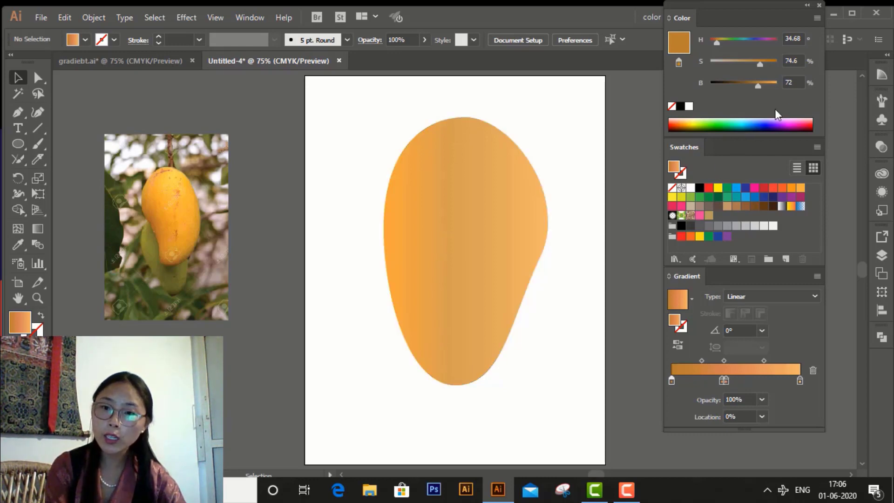
drag(757, 86, 775, 83)
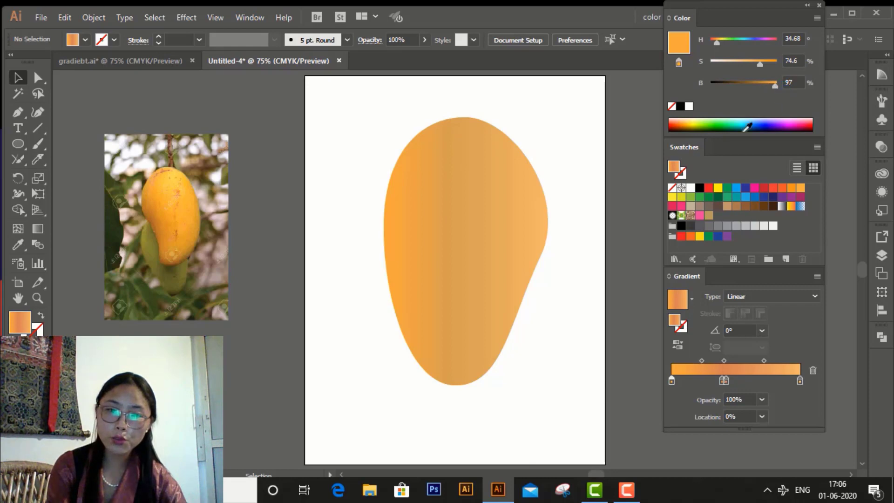
click(799, 378)
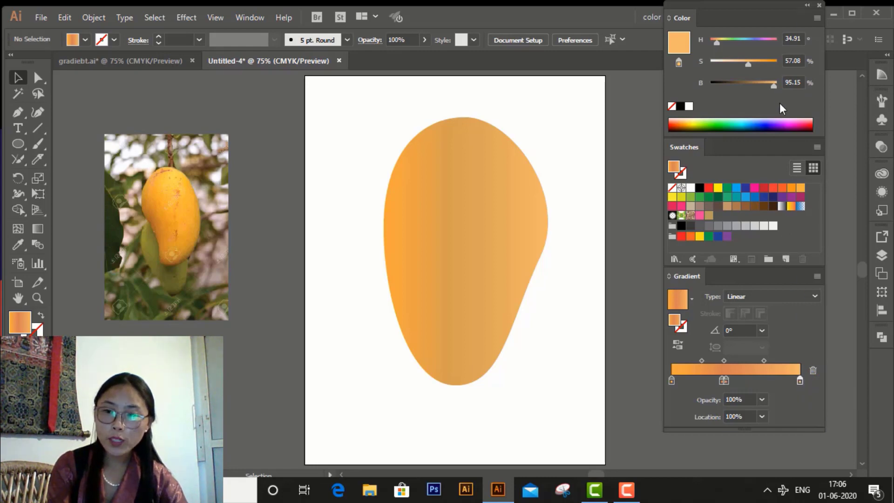
drag(772, 87, 745, 91)
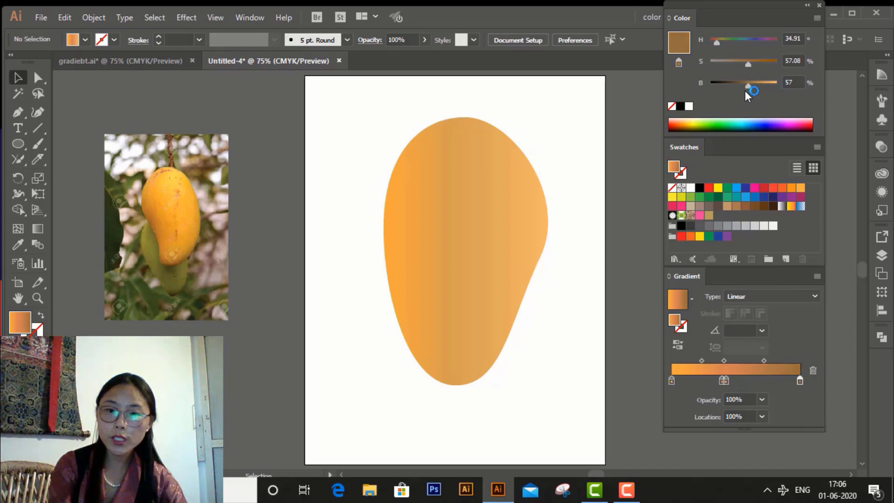
Step: Select the mango shape and set the brightness of its gradient stop at 100% location to 73%
click(526, 264)
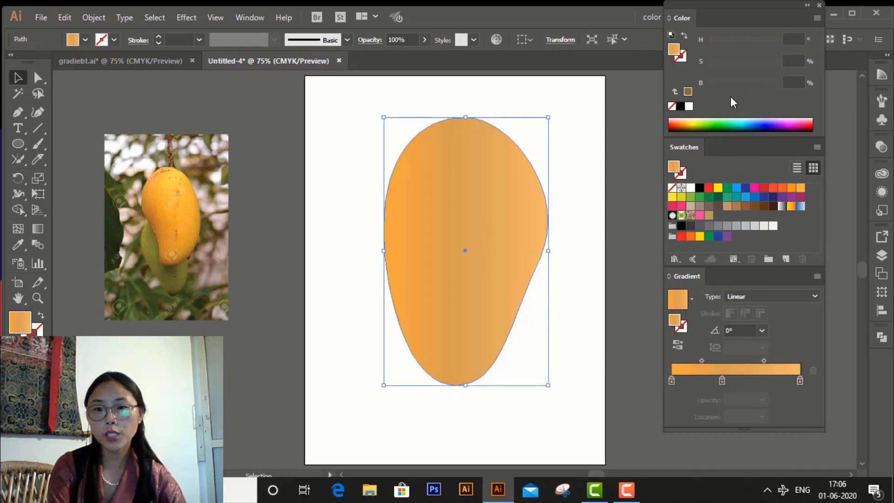
click(800, 382)
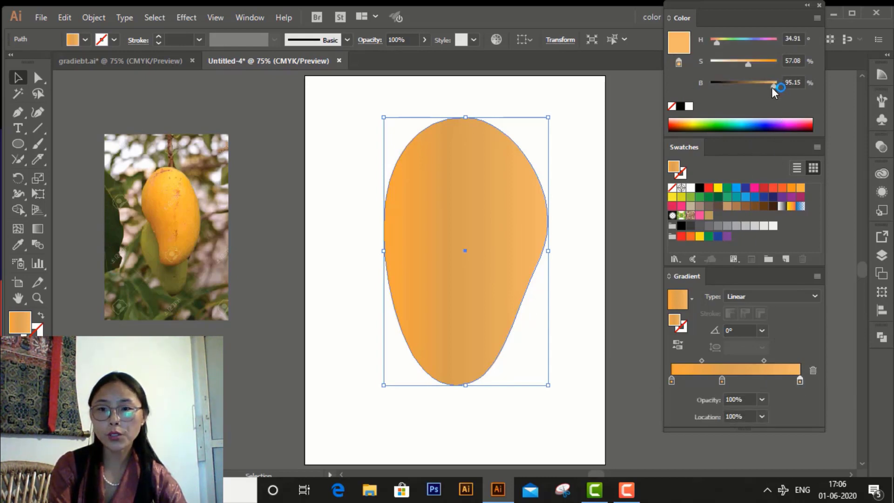
drag(775, 88, 761, 90)
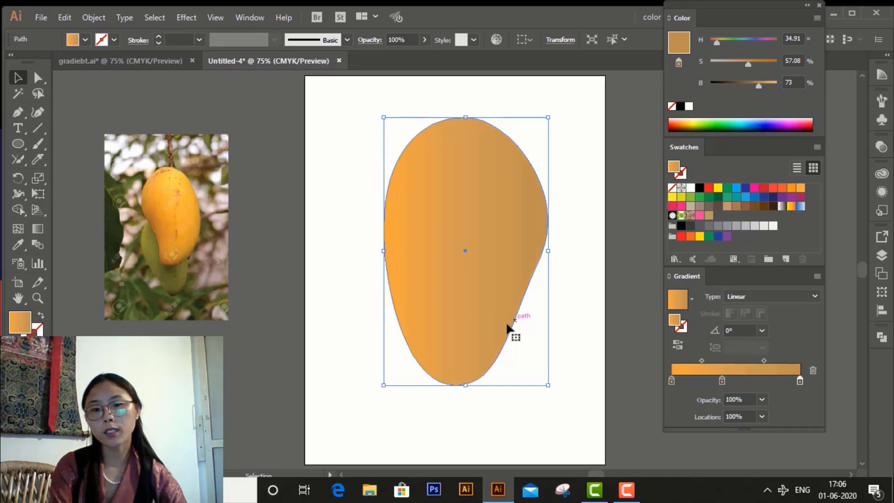
Step: Move the mango's first gradient stop to 0.5% location and give it 57% saturation and 100% brightness
click(671, 380)
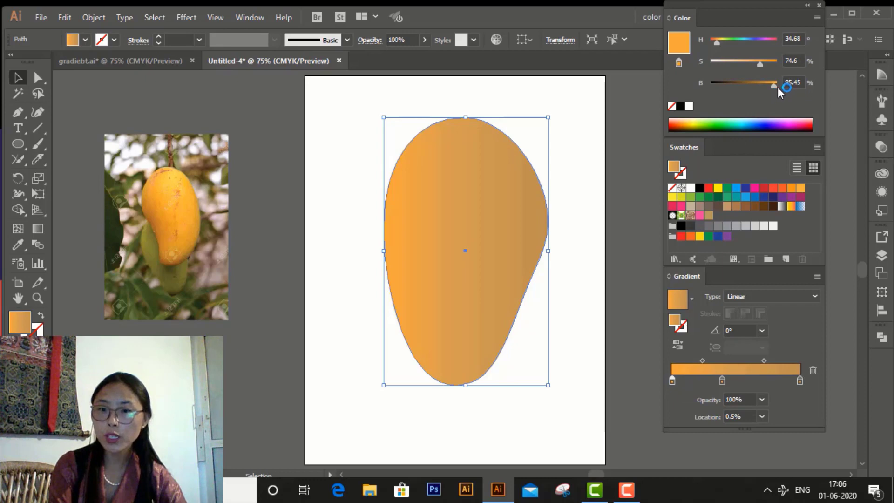
drag(774, 83, 747, 69)
click(571, 366)
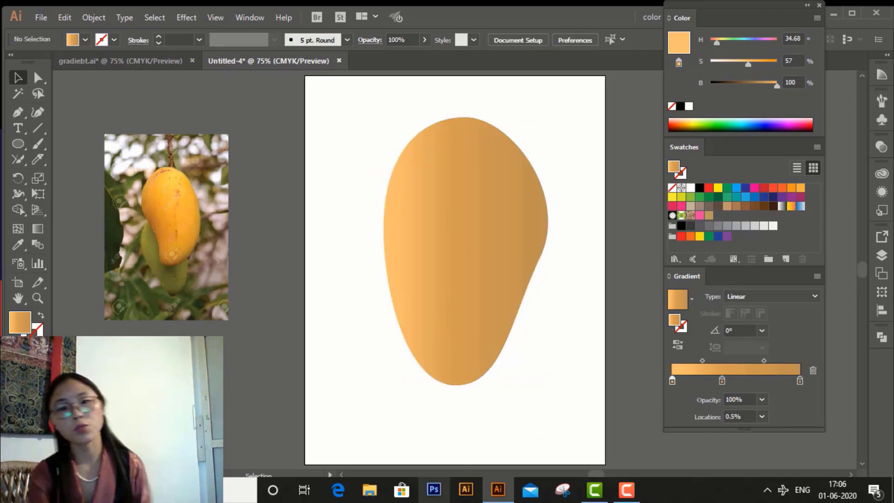
Step: Delete the mango shape and the mango reference photo
click(458, 251)
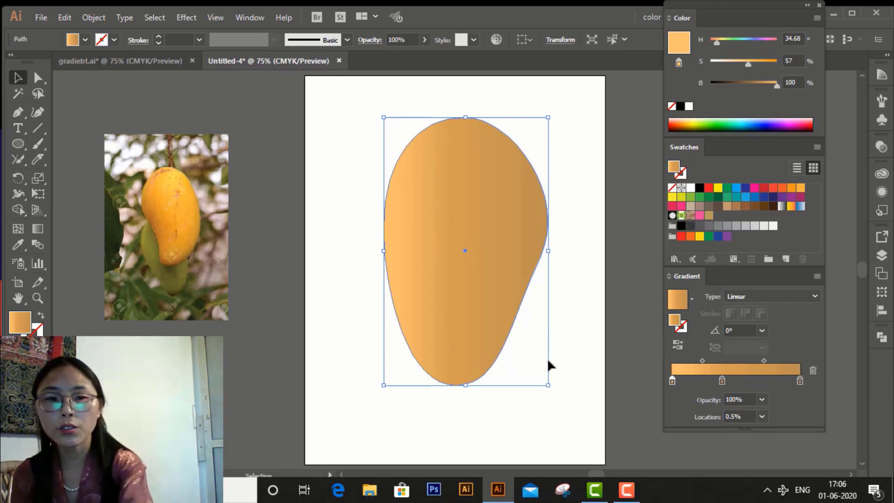
key(Delete)
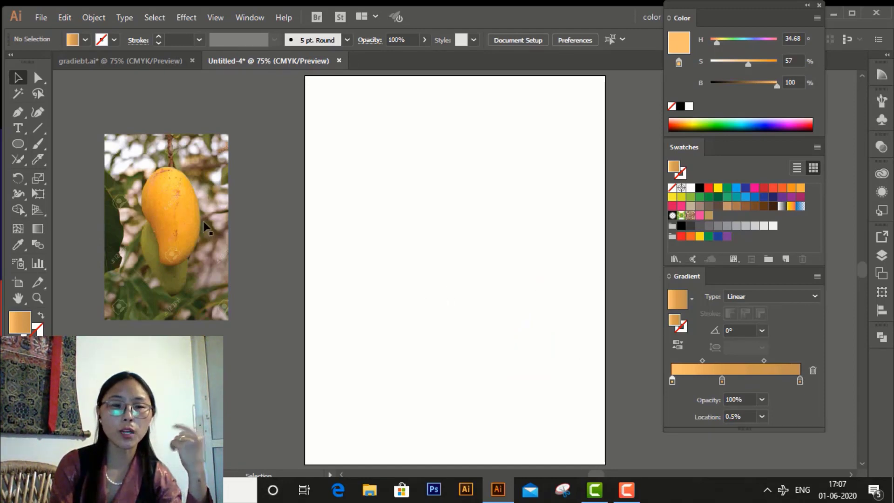
click(187, 218)
key(Delete)
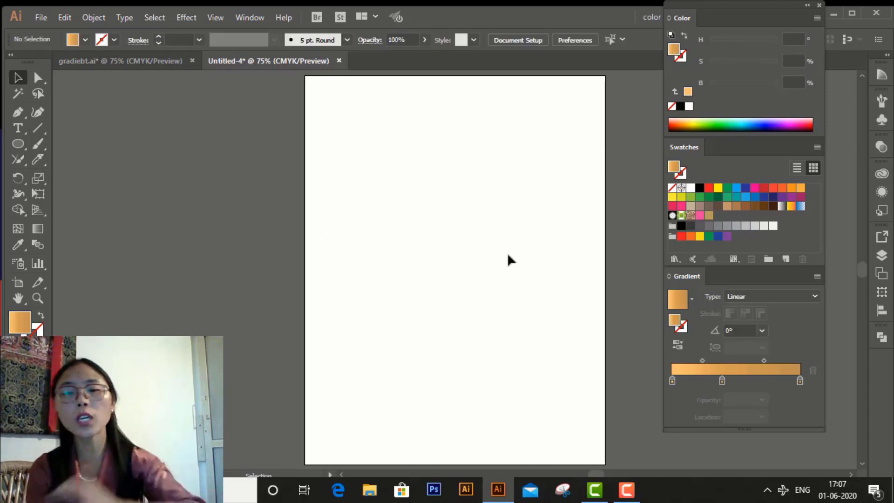
Step: Draw a circle about 5.67 in wide on the artboard and change its gradient type to Radial
click(18, 145)
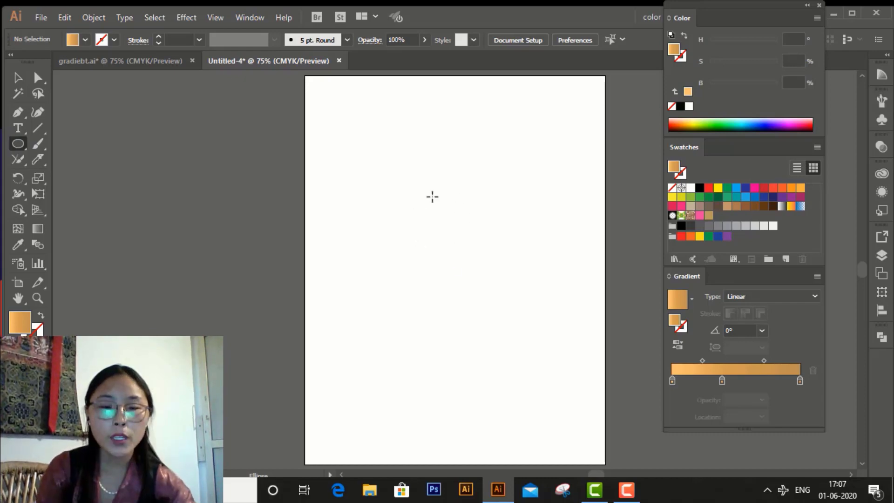
drag(364, 164, 508, 364)
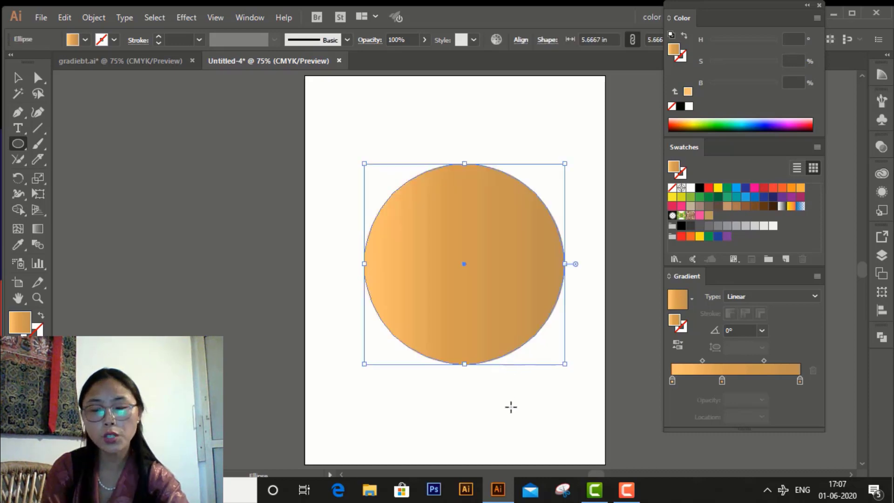
click(812, 295)
click(775, 322)
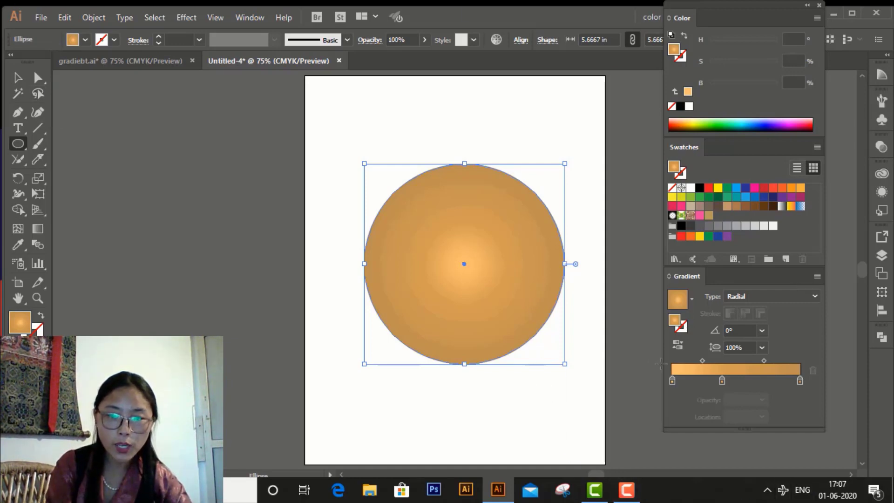
Step: Set the saturation of the circle's middle gradient stop at 39.25% location to 37%
click(723, 380)
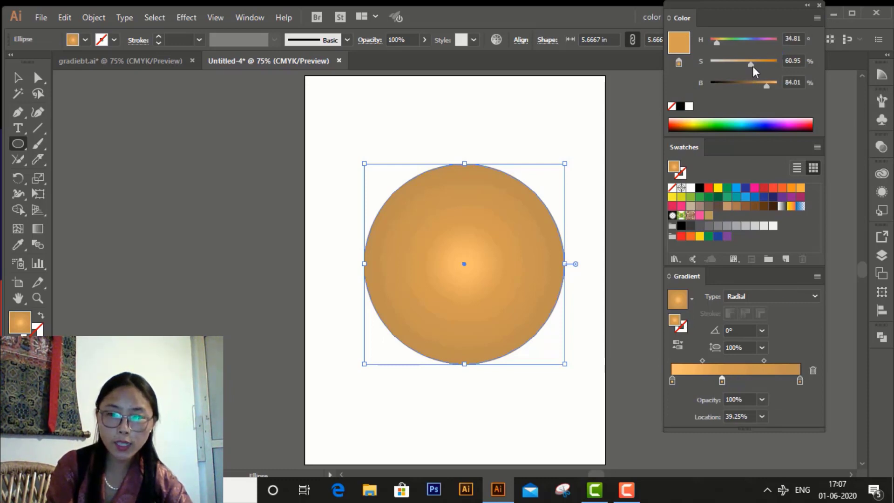
drag(752, 65, 728, 65)
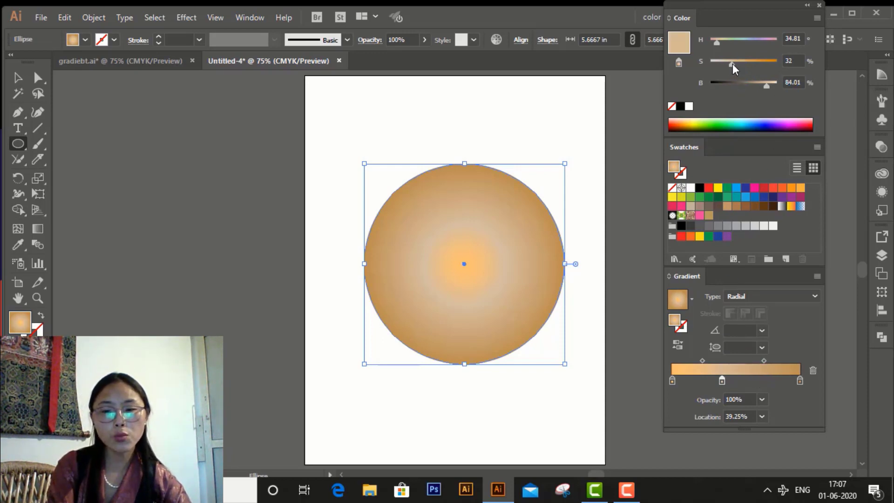
drag(729, 65, 733, 66)
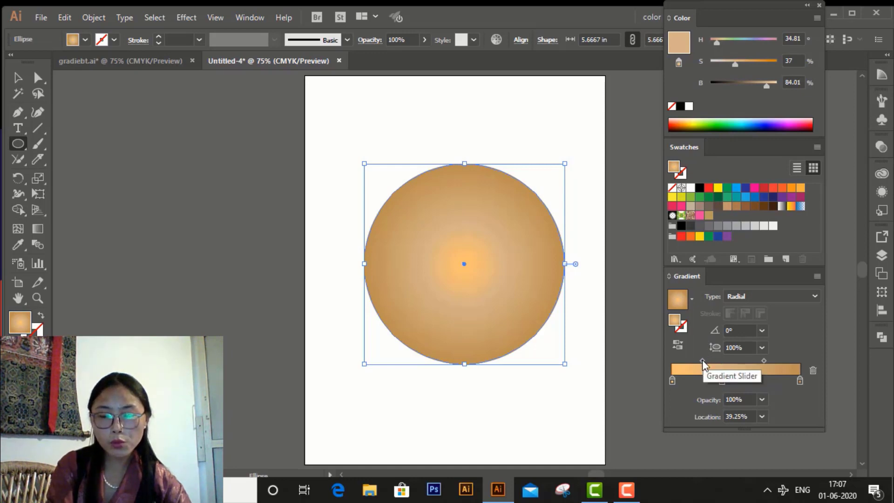
Step: Move the first gradient midpoint to 87% location and the second to 28.42%, leaving the circle deselected
drag(702, 359, 715, 360)
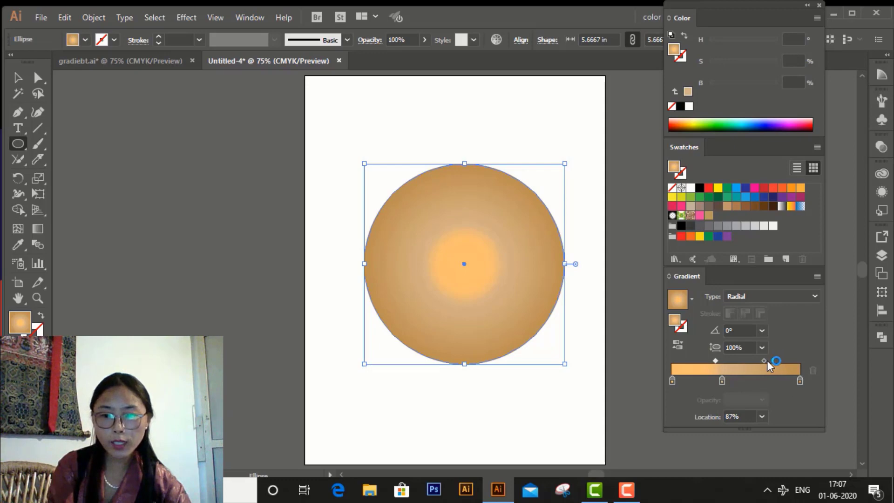
drag(764, 361, 743, 373)
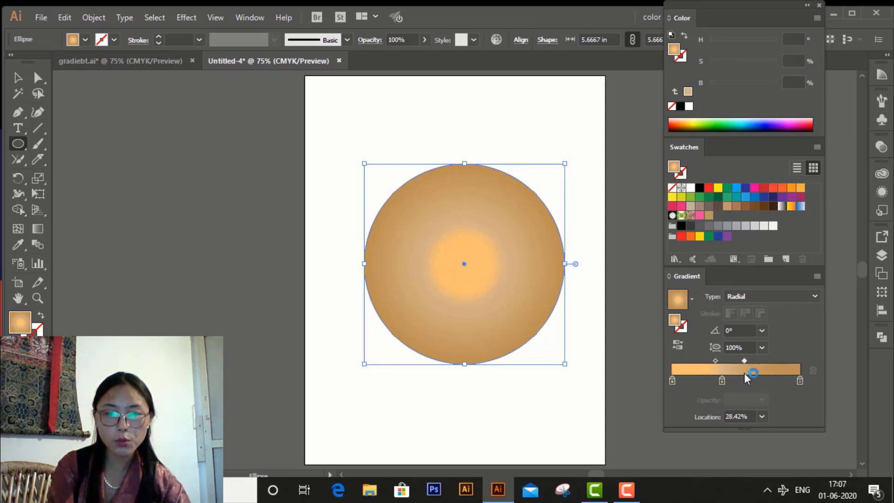
click(18, 78)
click(583, 420)
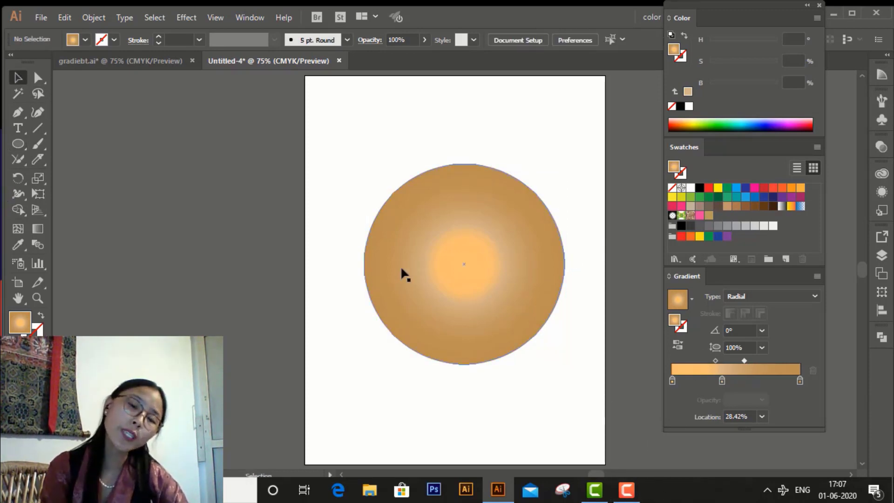
Step: Shrink and enlarge the circle's radial gradient with the Gradient tool, finishing with its boundary on the circle's edge
click(445, 275)
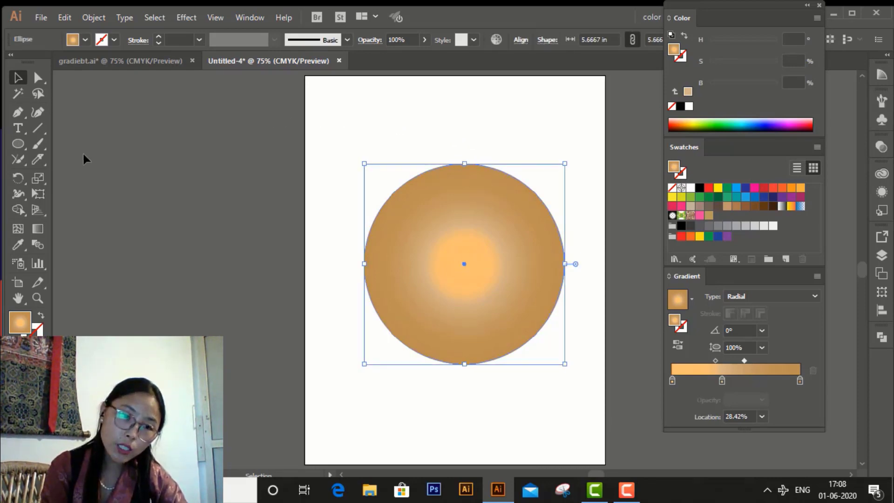
click(41, 228)
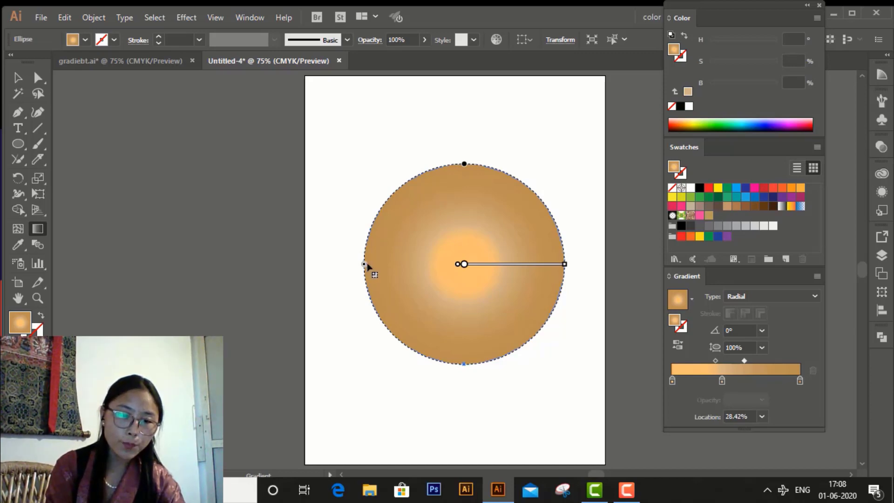
drag(366, 265, 398, 265)
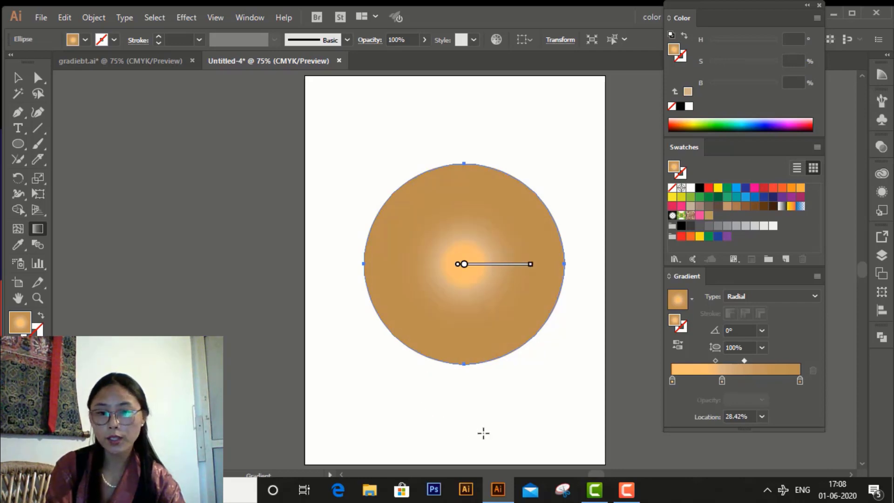
mouse_move(399, 263)
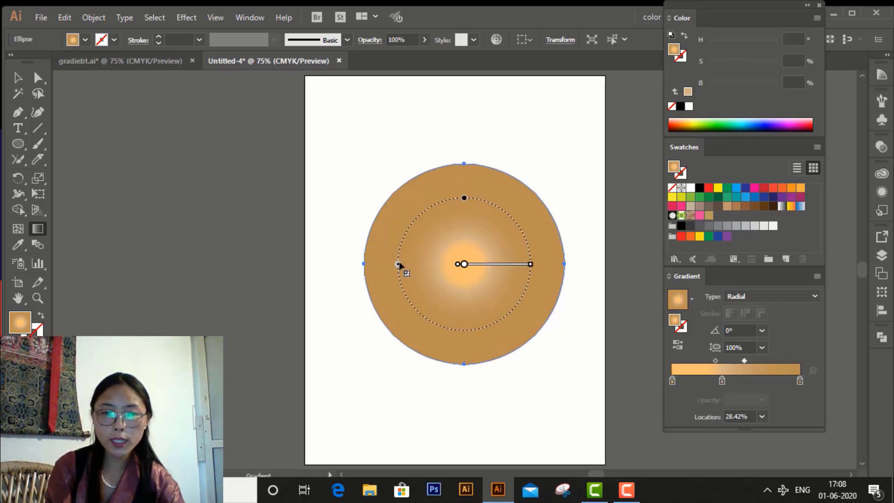
drag(399, 264, 342, 265)
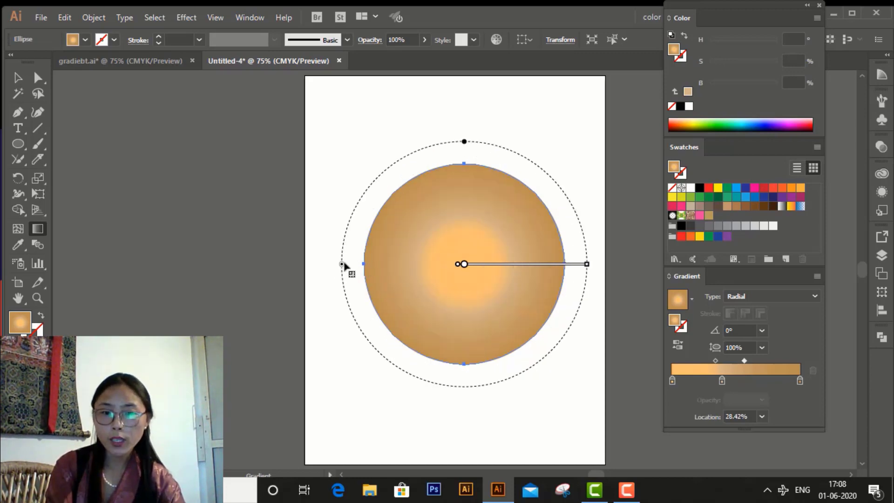
drag(343, 265, 390, 278)
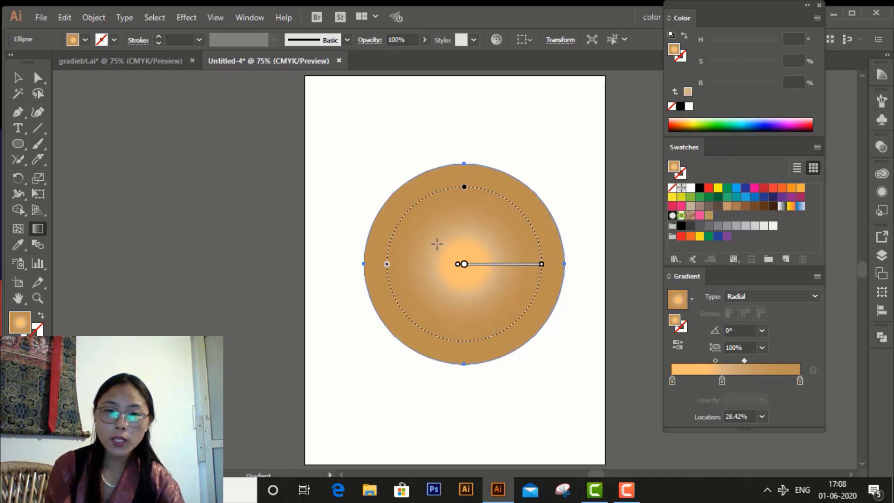
drag(383, 265, 364, 274)
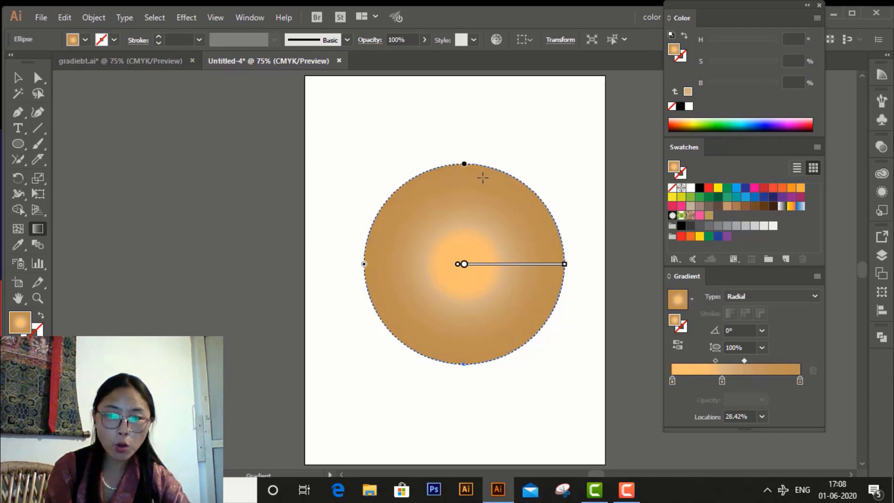
click(15, 145)
drag(358, 111, 487, 126)
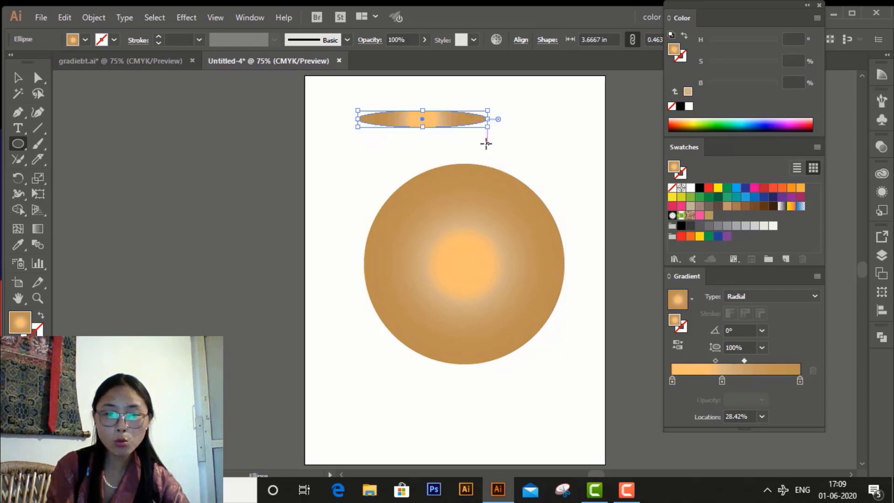
key(Delete)
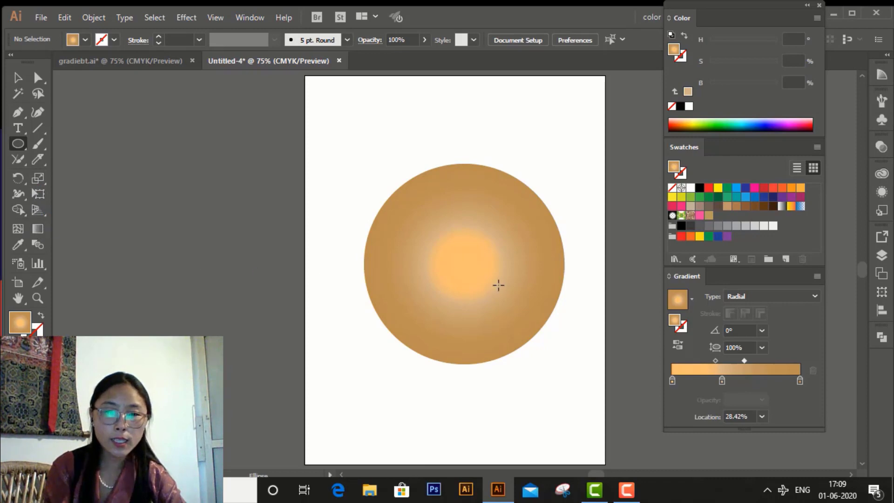
Step: Try to flatten the circle's radial gradient into an ellipse with a 25.5% aspect ratio, and undo it
click(38, 229)
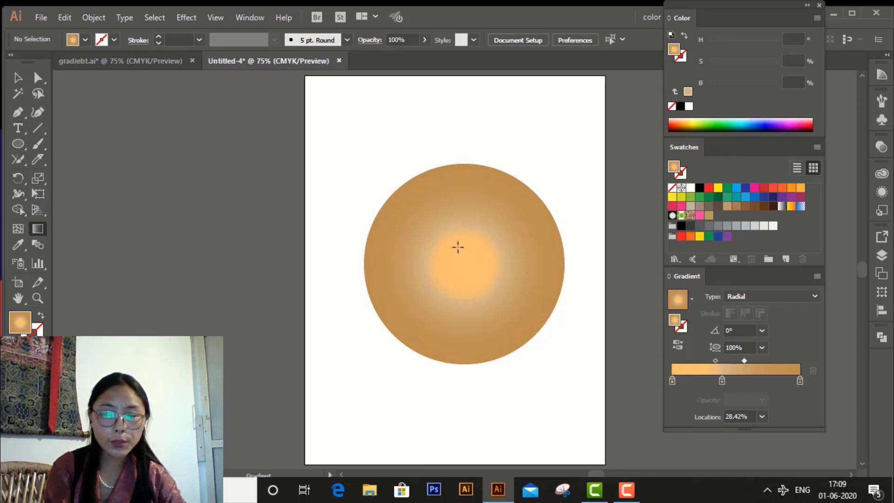
click(18, 78)
drag(330, 217, 431, 264)
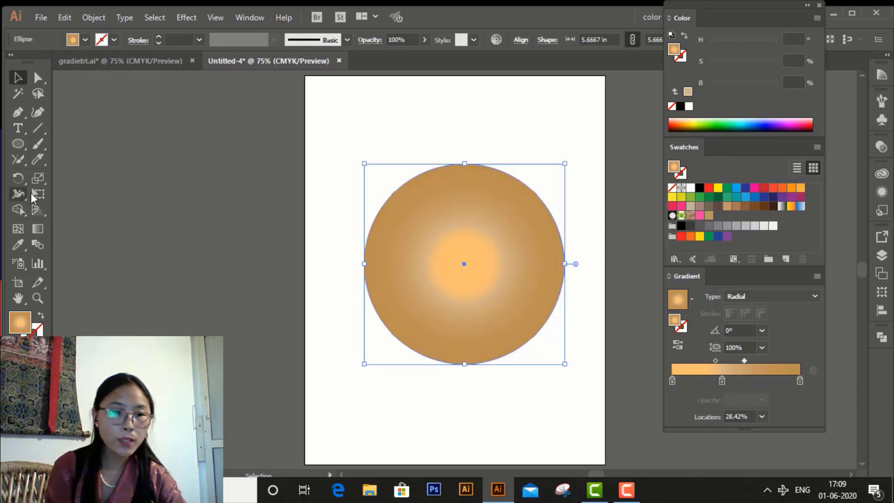
click(38, 228)
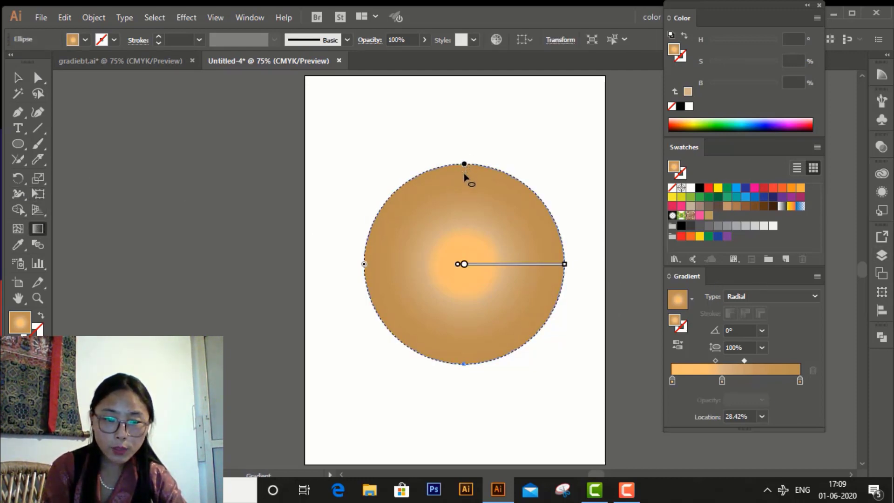
drag(465, 176, 464, 247)
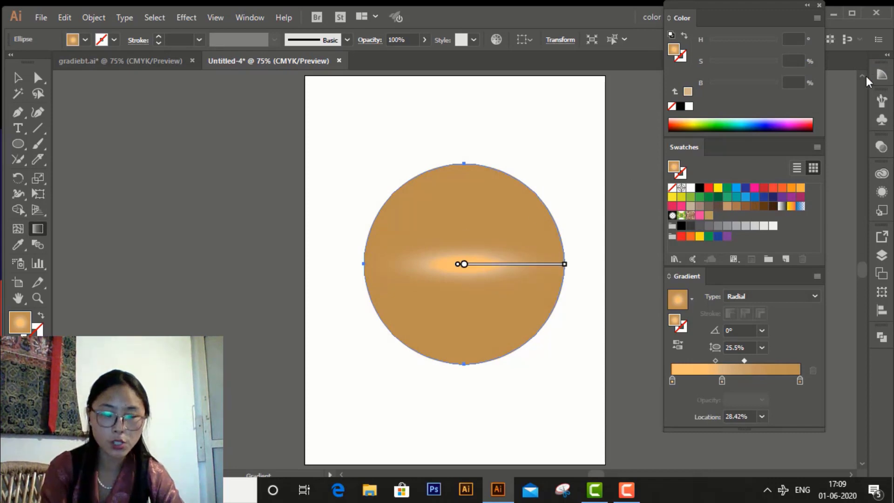
key(ctrl+z)
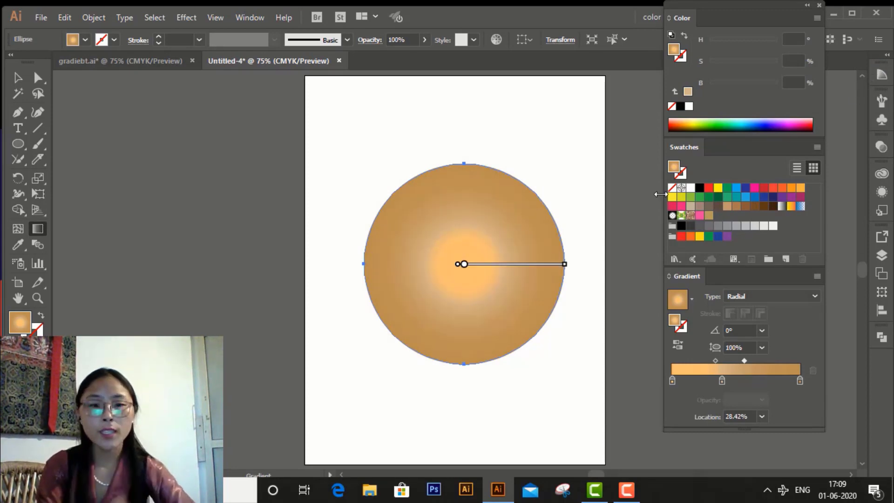
Step: Redraw the radial gradient from the circle's upper-left area outward at a 131.1° angle and shorten its reach
drag(419, 234, 352, 158)
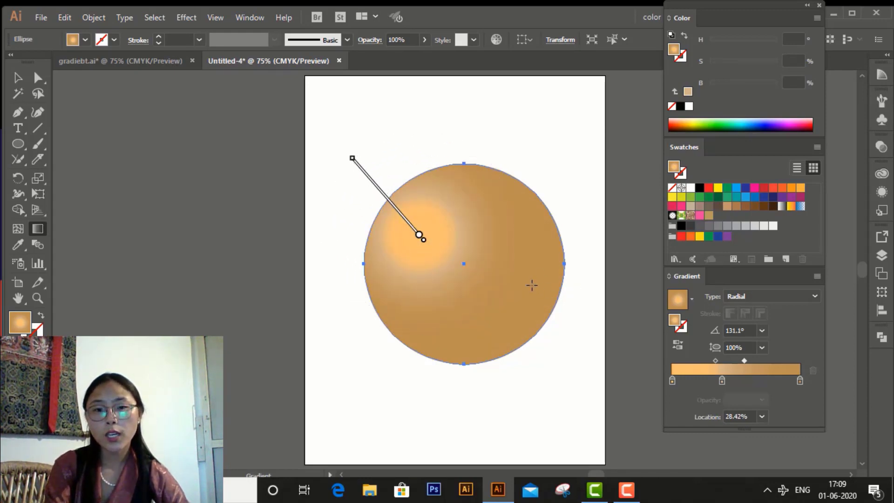
mouse_move(354, 161)
mouse_move(354, 161)
mouse_down()
mouse_move(357, 182)
mouse_move(377, 161)
mouse_move(413, 173)
mouse_up()
mouse_move(375, 190)
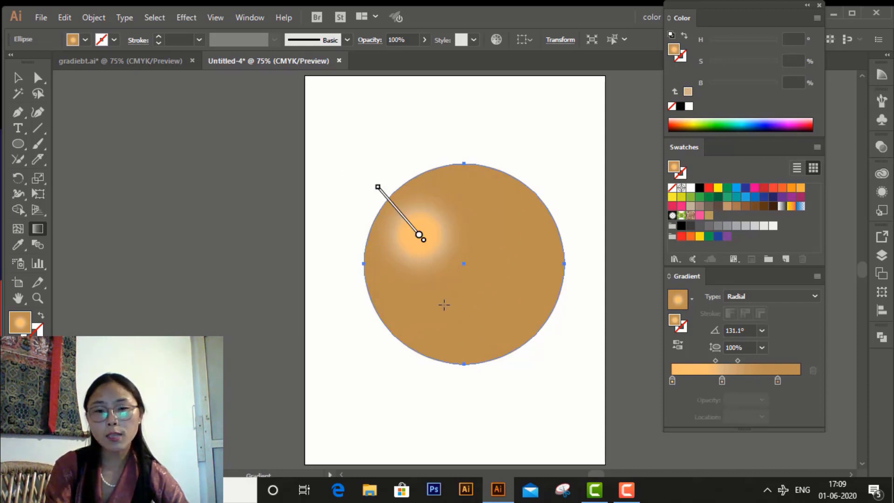
Step: Replace the circle with a tall, narrow rectangle along the artboard's left side, filled with the orange-red swatch
click(17, 78)
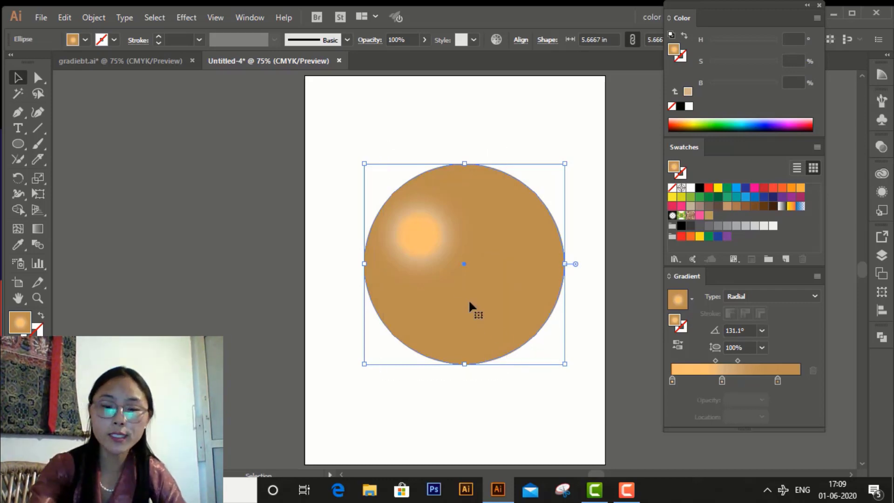
key(Delete)
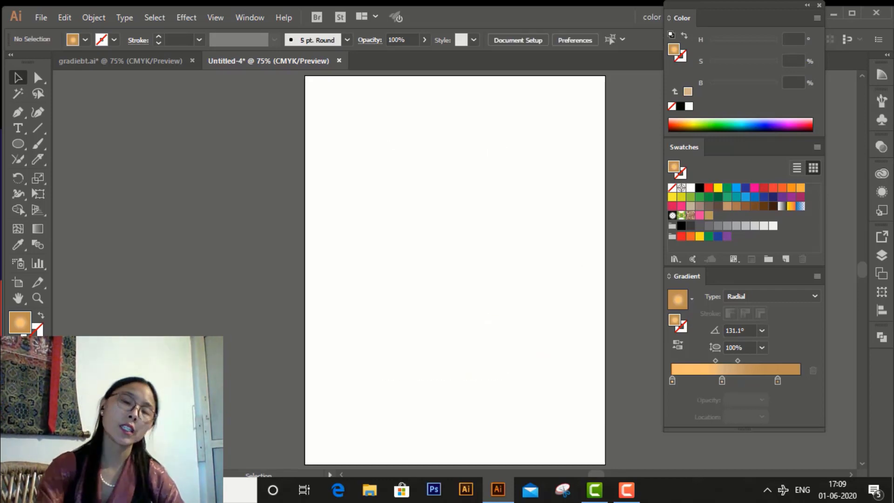
click(22, 141)
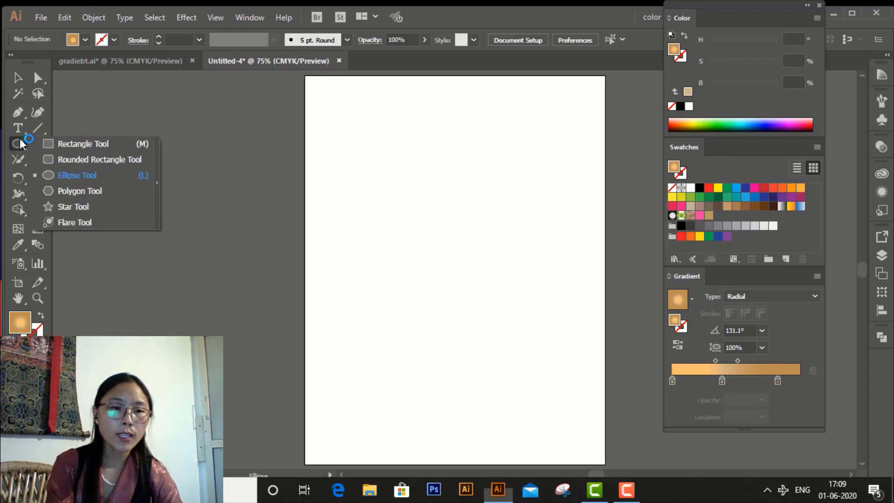
click(47, 144)
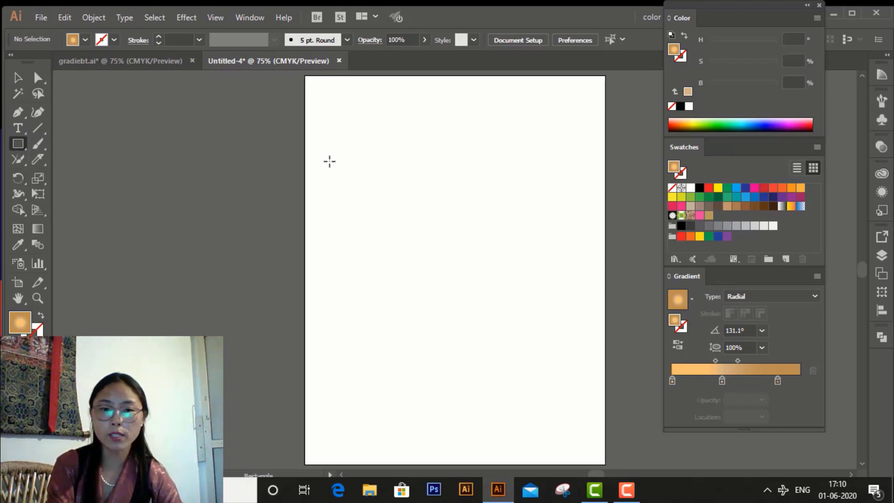
drag(325, 97, 346, 376)
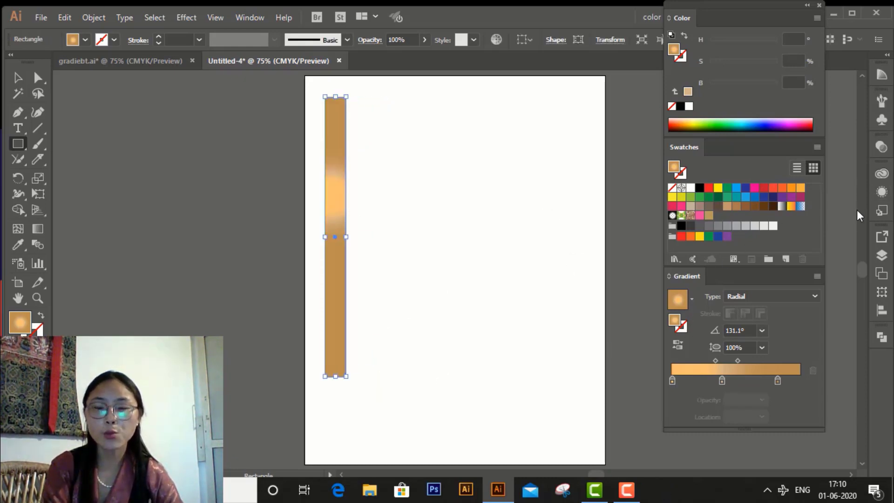
click(772, 188)
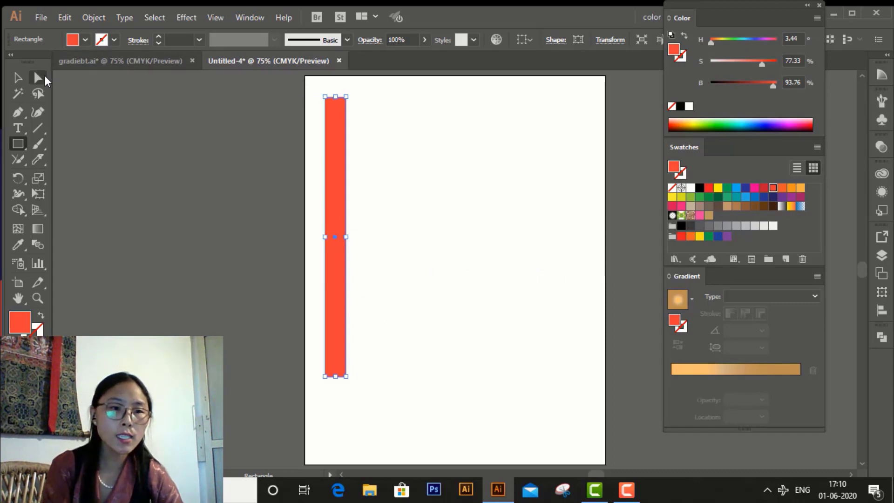
Step: Add an anchor point at the middle of the rectangle's bottom edge and pull it down to Y 9.7315 in as a pointed tip
click(19, 114)
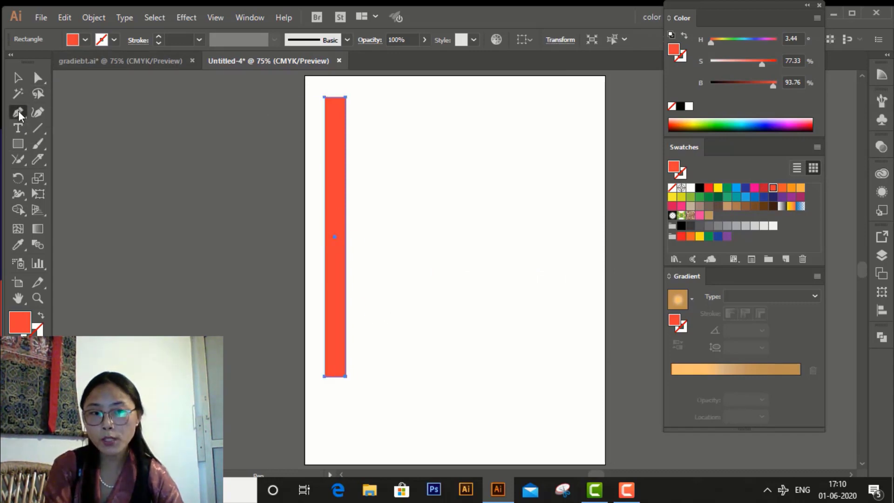
click(334, 376)
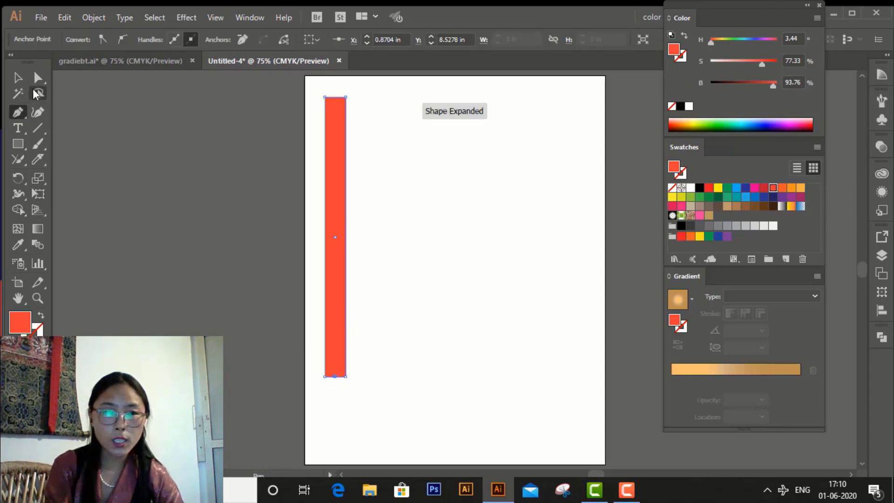
click(38, 78)
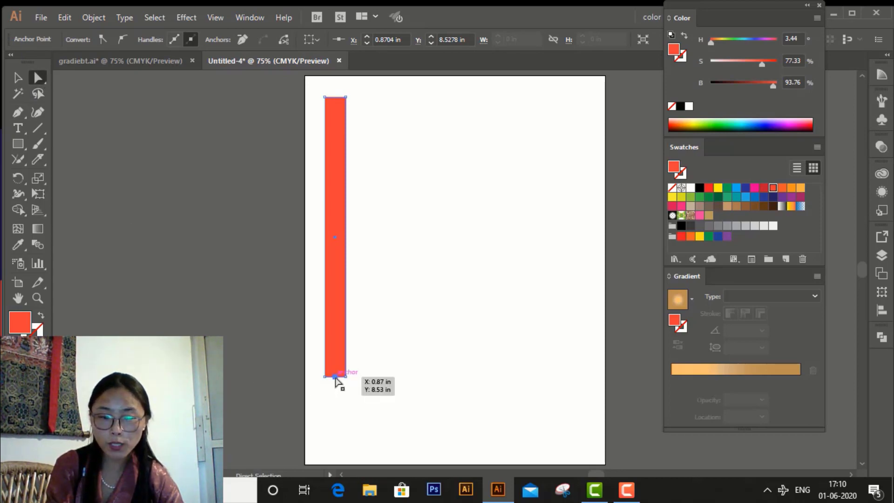
drag(335, 378, 333, 416)
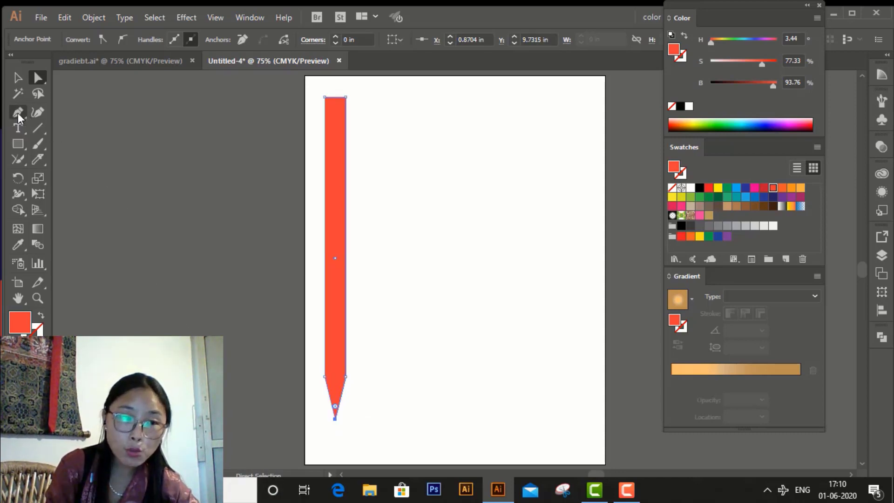
Step: Round the red shape's pointed lower tip with the Anchor Point Tool, using short horizontal handles
click(18, 112)
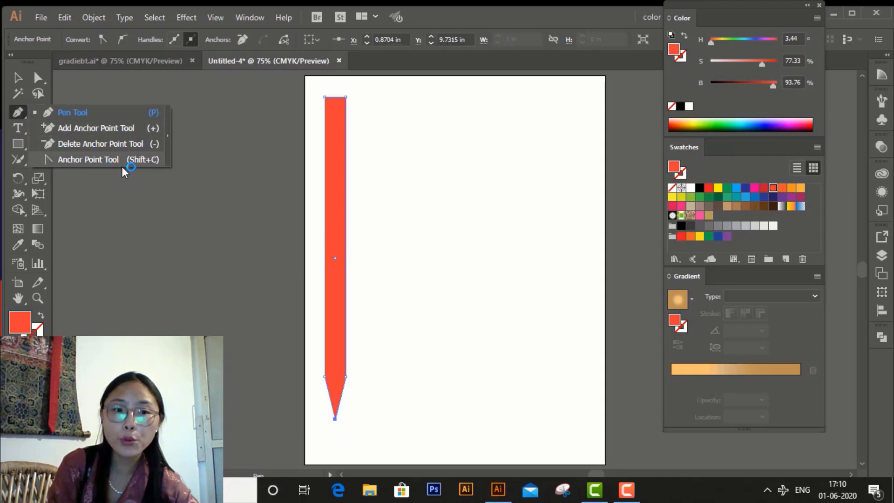
click(158, 160)
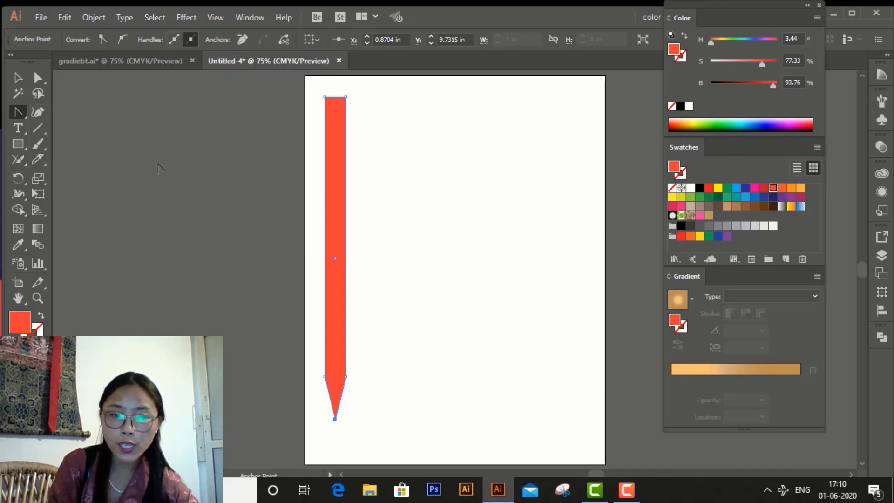
drag(334, 418, 329, 420)
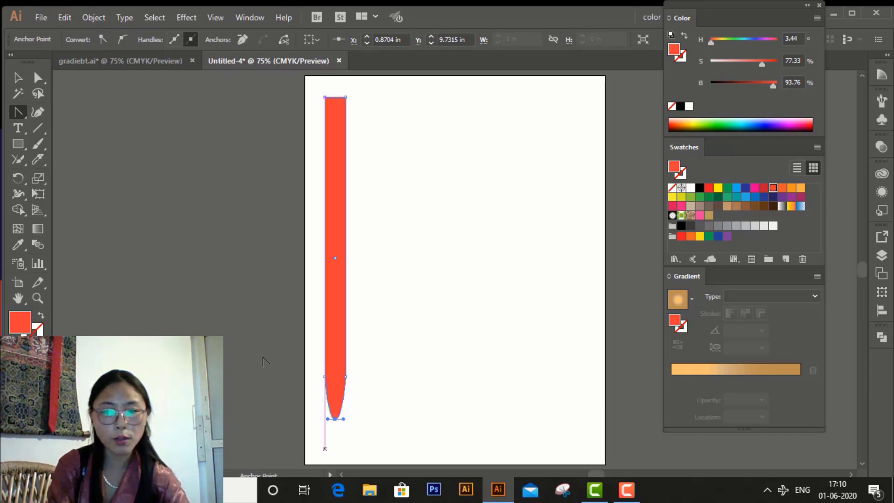
Step: Shorten the red strip by moving the anchor point at its lower tip upward, making the tip blunter
click(18, 78)
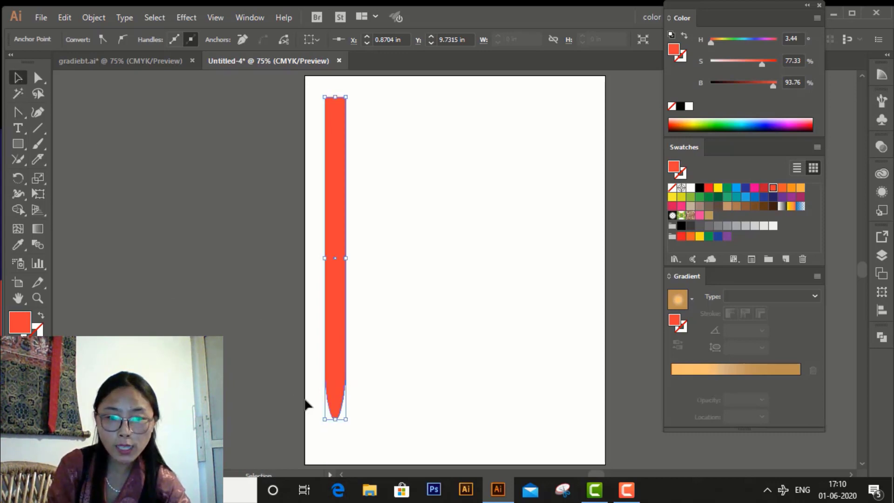
click(40, 78)
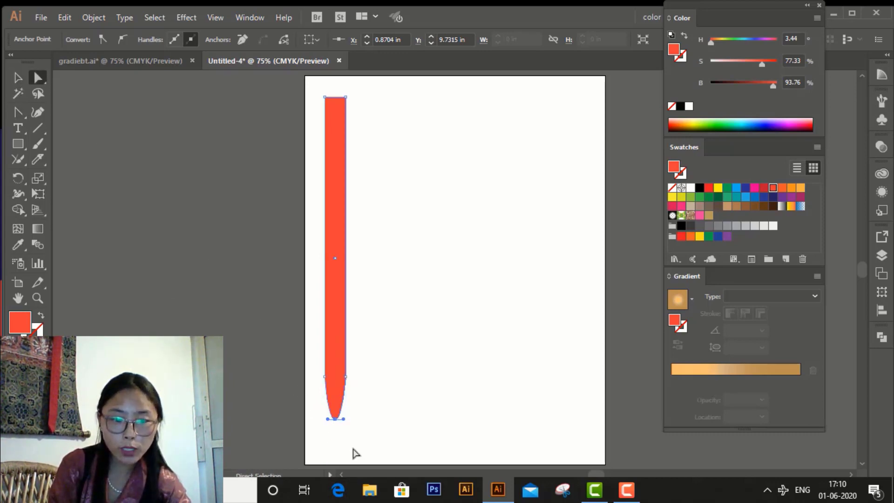
click(334, 418)
drag(336, 421, 341, 399)
click(395, 393)
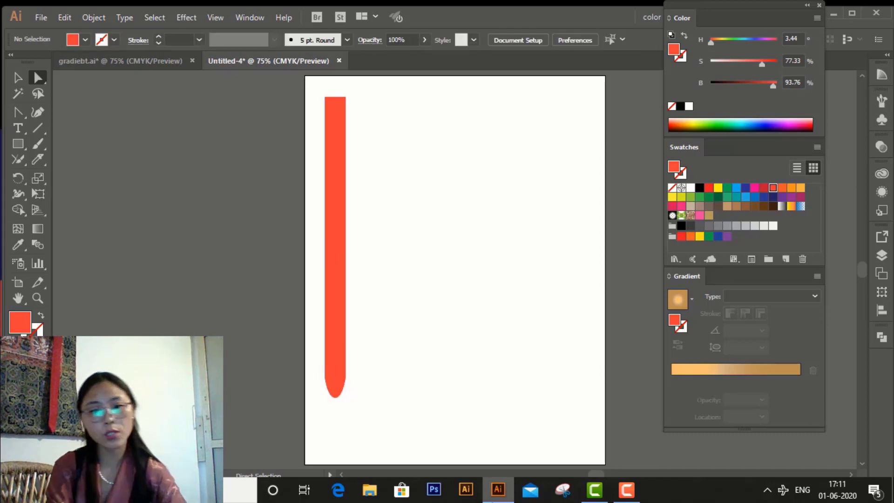
Step: Move the red strip right and up near the artboard's top edge, and narrow it to about two-thirds of its width
click(17, 77)
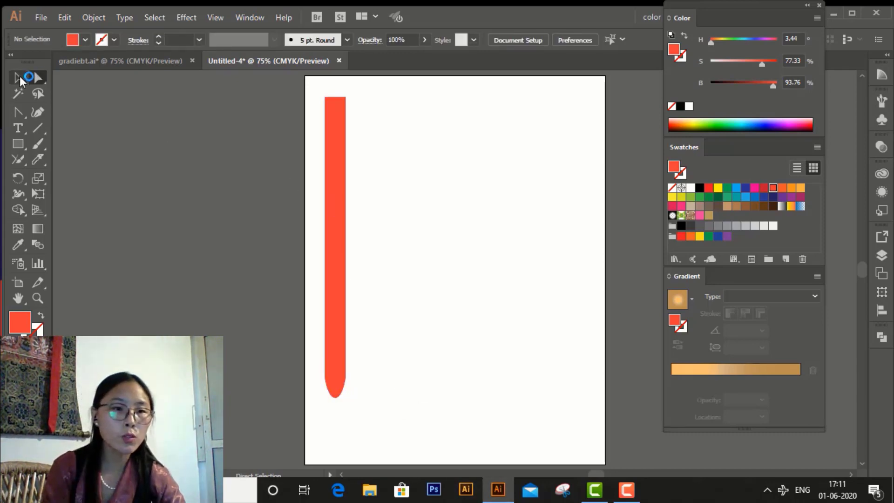
drag(334, 236, 393, 219)
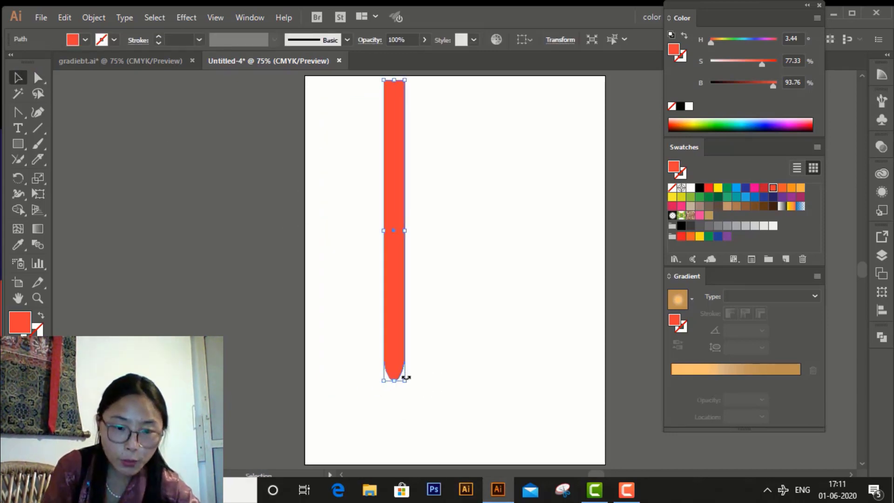
click(18, 143)
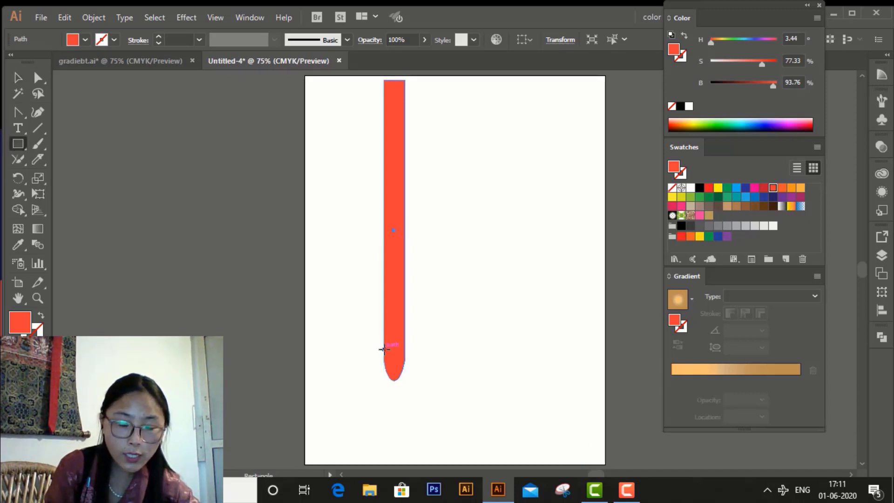
key(v)
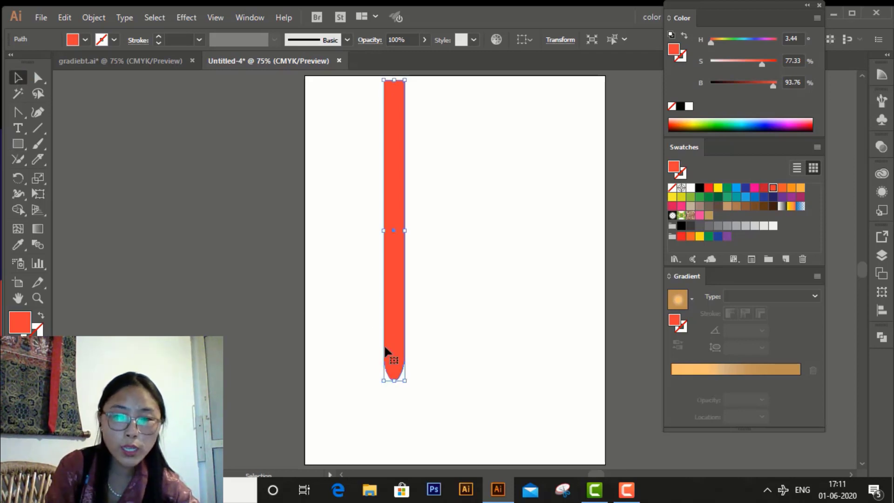
drag(405, 230, 398, 235)
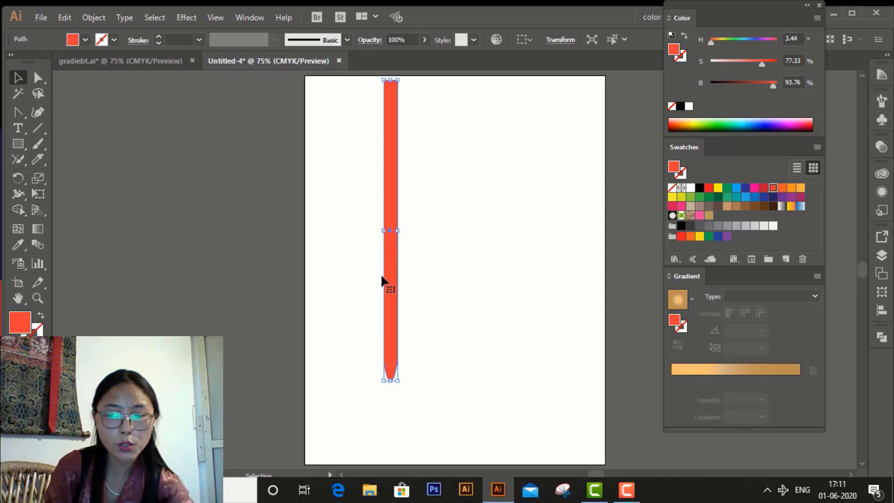
Step: Duplicate the narrow red strip twice to its right, spacing the copies evenly edge to edge
drag(391, 278, 403, 279)
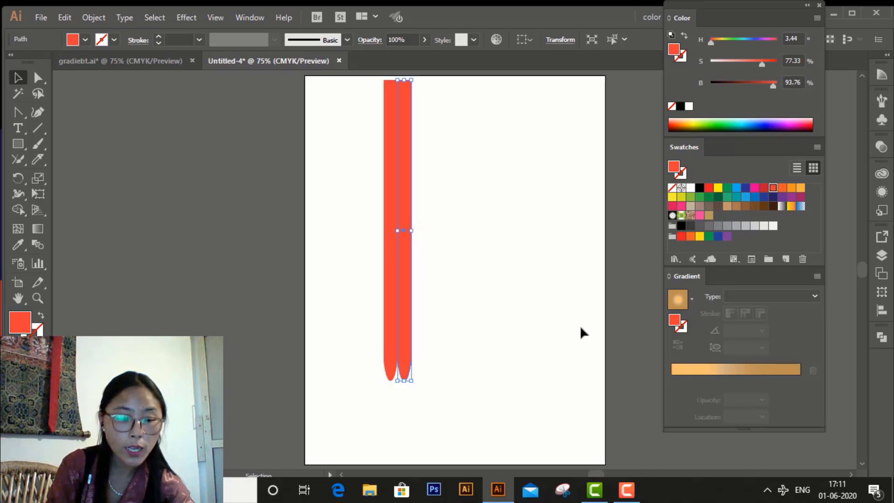
key(ctrl+d)
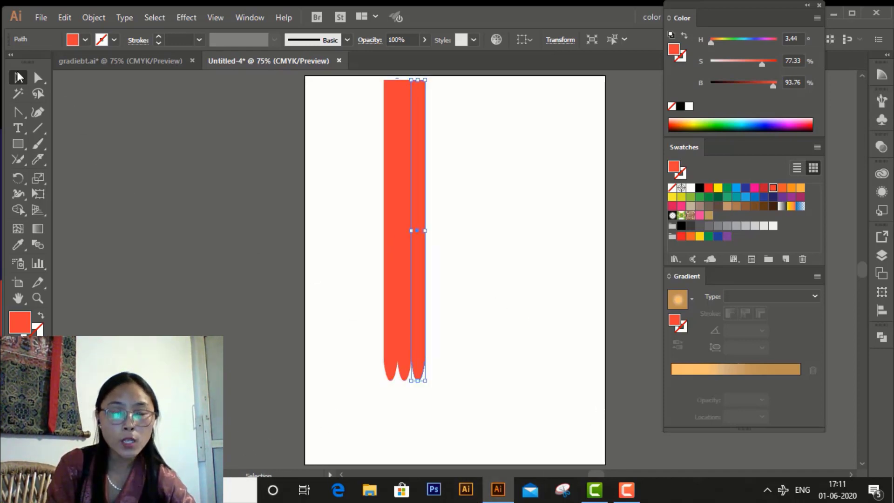
Step: Narrow all three red strips together to about three-quarters of their width and move them slightly down the artboard
drag(375, 206, 412, 409)
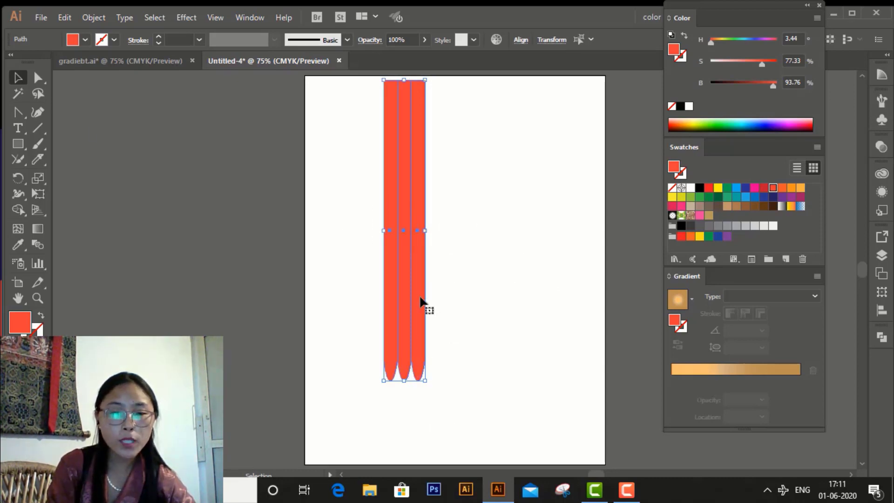
drag(428, 233, 414, 231)
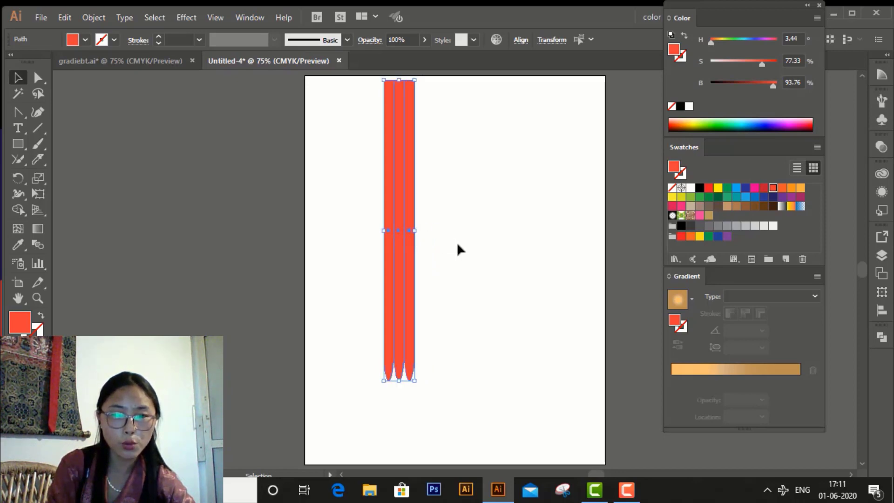
click(457, 246)
click(409, 237)
drag(409, 237, 410, 262)
click(436, 274)
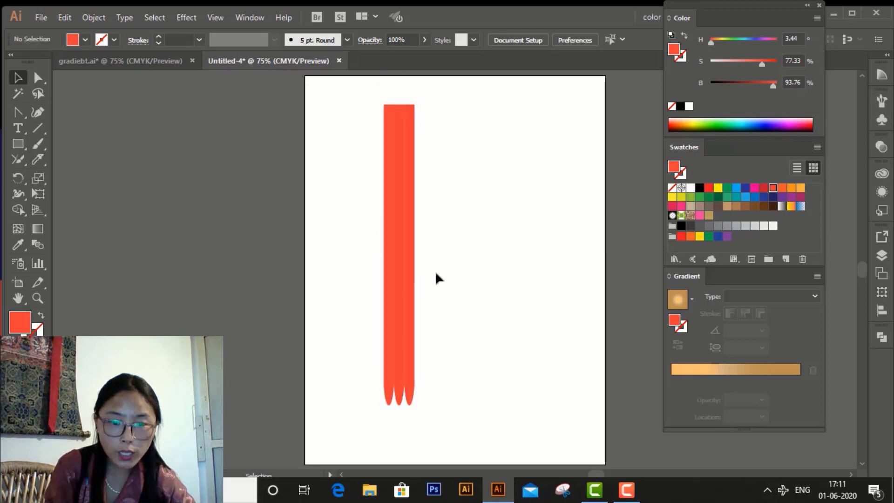
Step: Nudge the middle and right strips slightly left to close up the three red strips
click(397, 271)
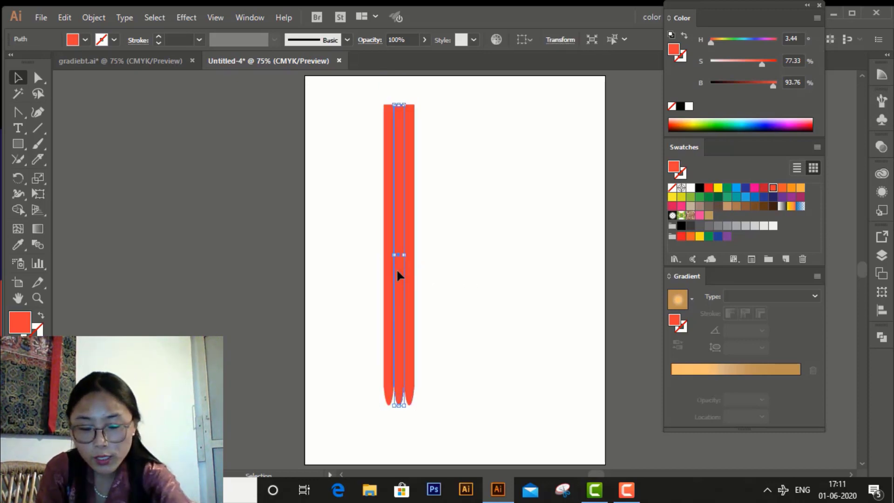
click(414, 288)
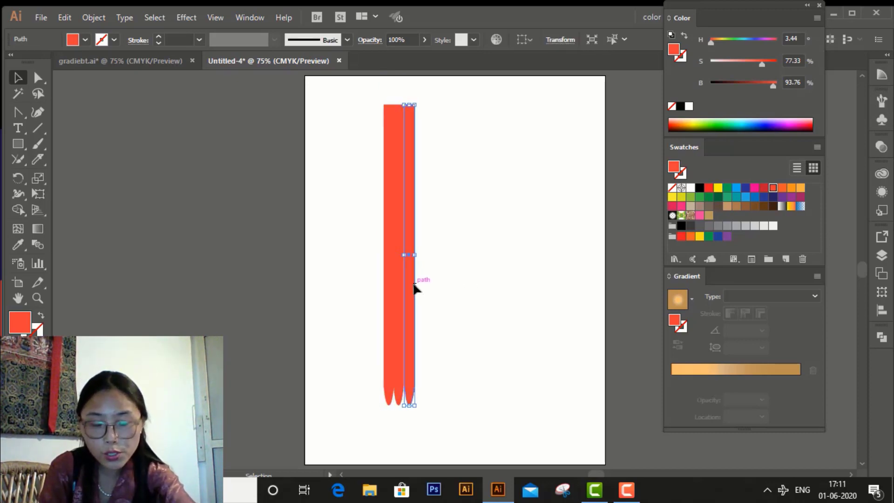
click(482, 328)
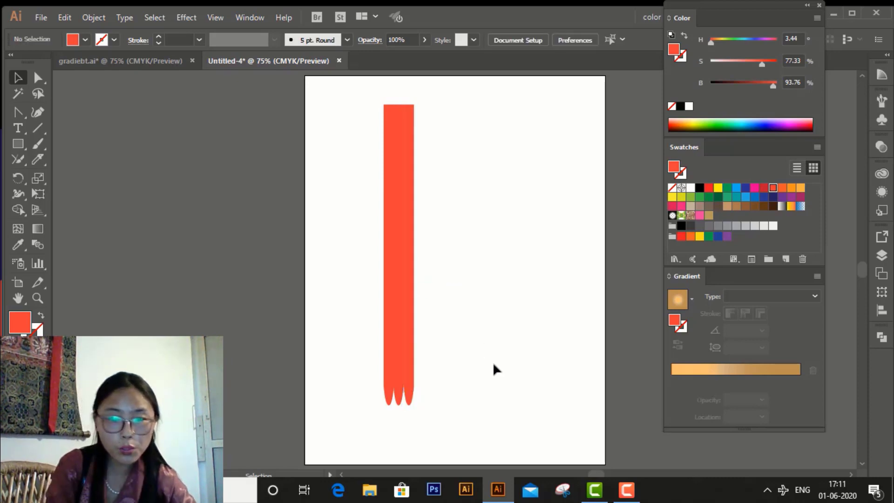
click(412, 301)
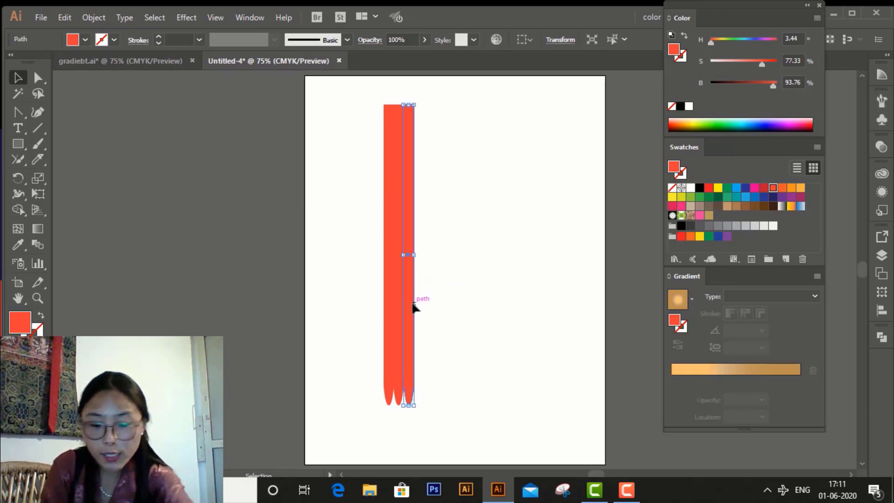
click(473, 297)
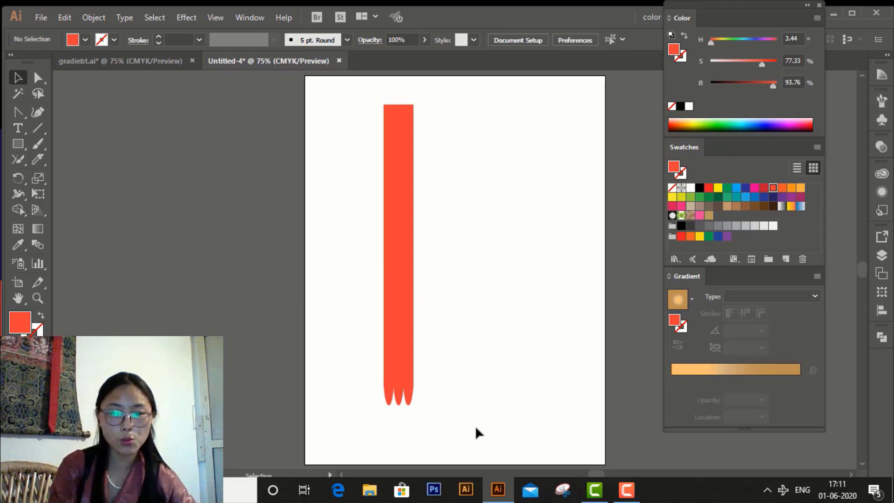
Step: Raise the bottom anchor points of all three strips slightly to shorten their rounded tips
drag(350, 336, 419, 417)
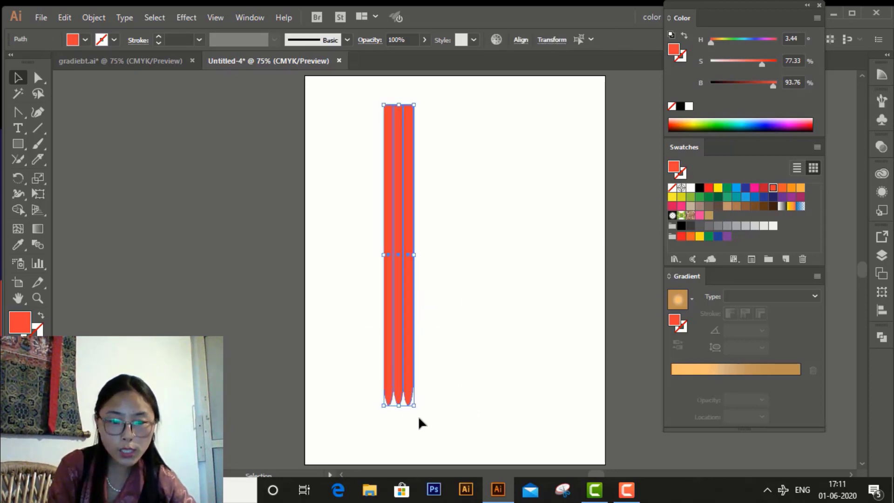
click(39, 80)
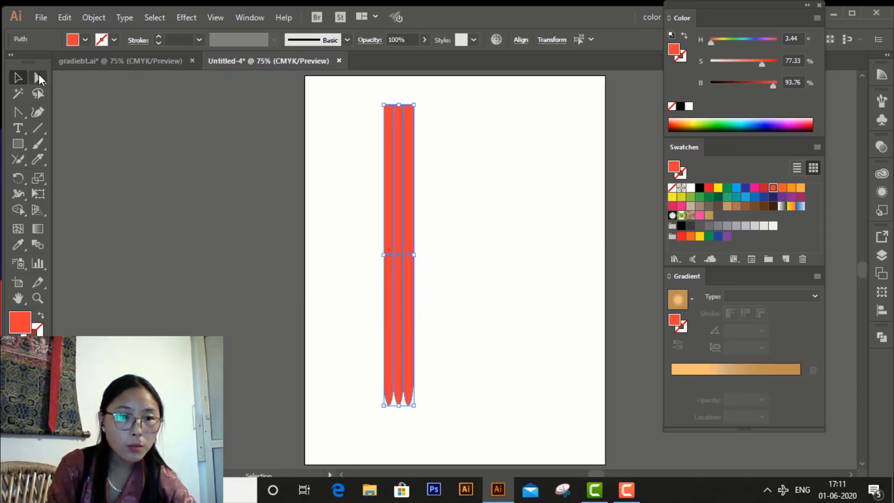
drag(370, 396, 446, 440)
drag(401, 408, 399, 403)
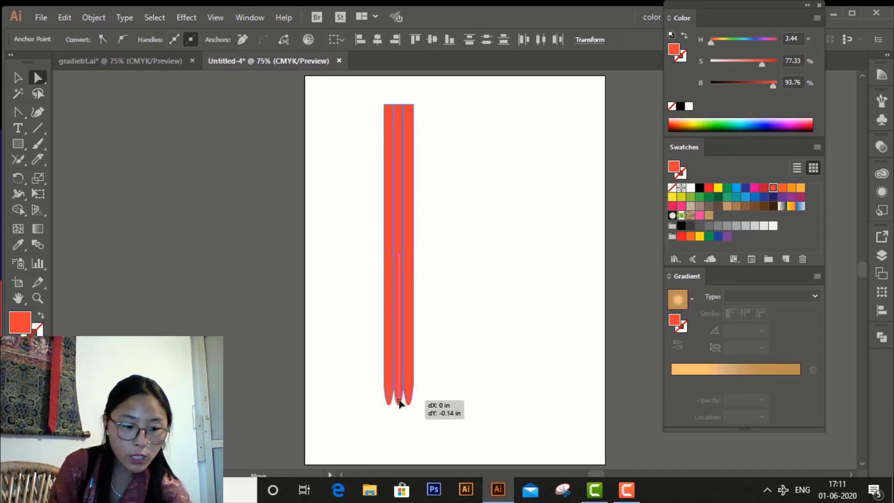
drag(399, 403, 399, 402)
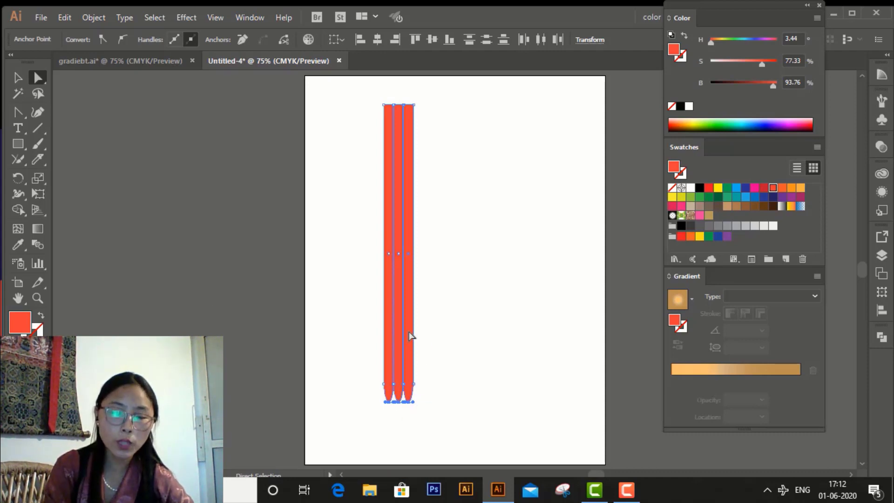
click(15, 79)
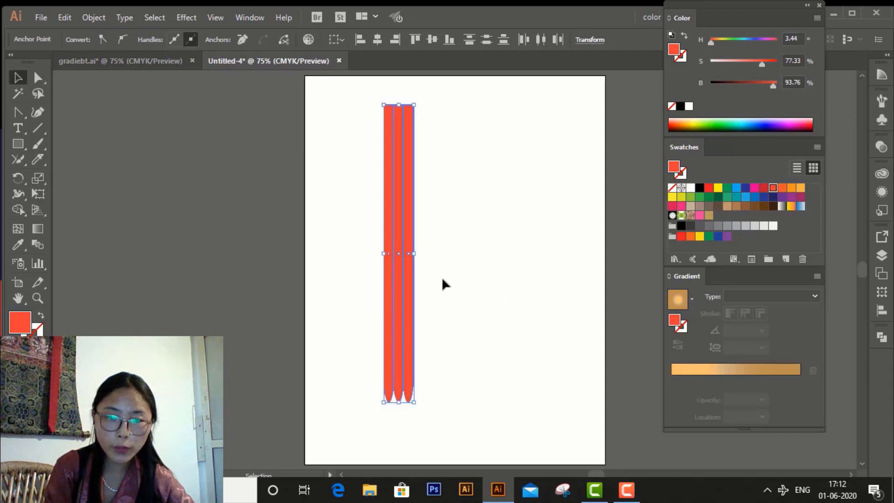
Step: Apply the gradient to the right strip and replace its old stops with red stops at 4.25% and 96.75%
click(410, 289)
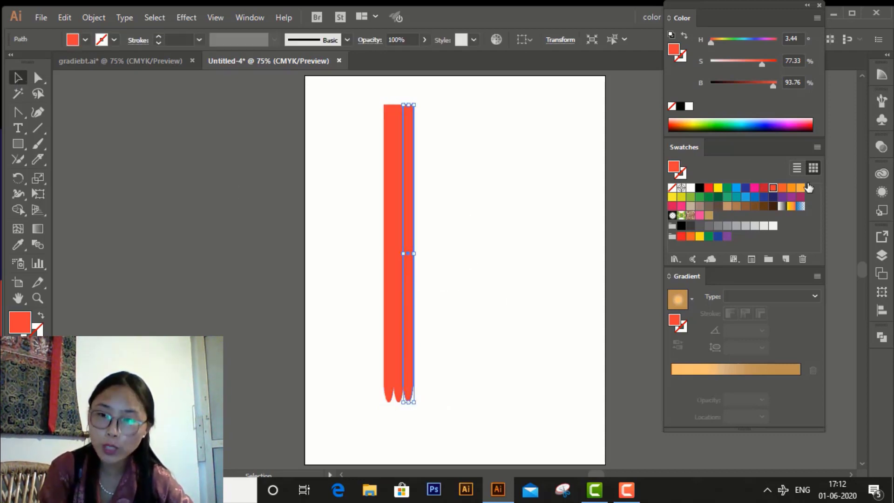
click(675, 377)
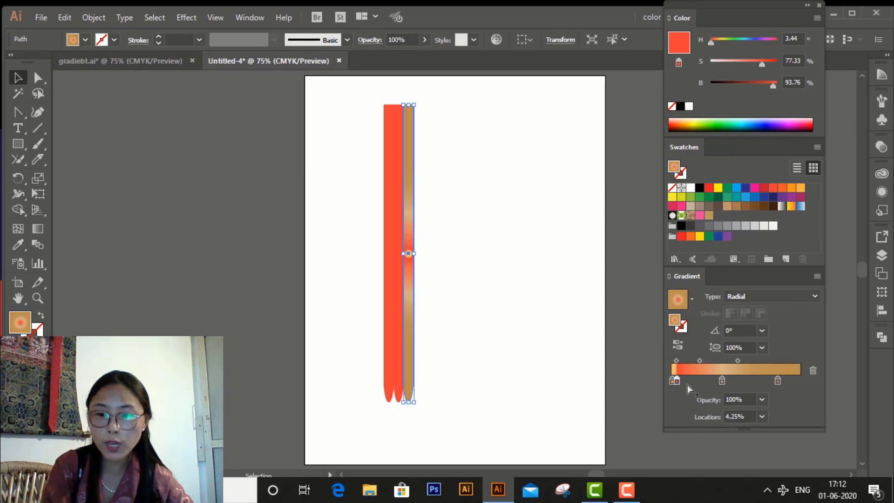
drag(672, 383, 673, 400)
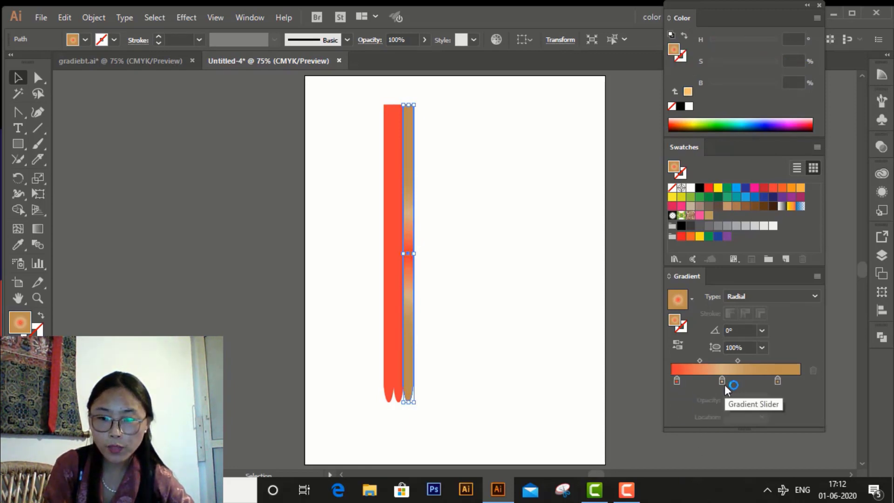
drag(723, 382, 761, 401)
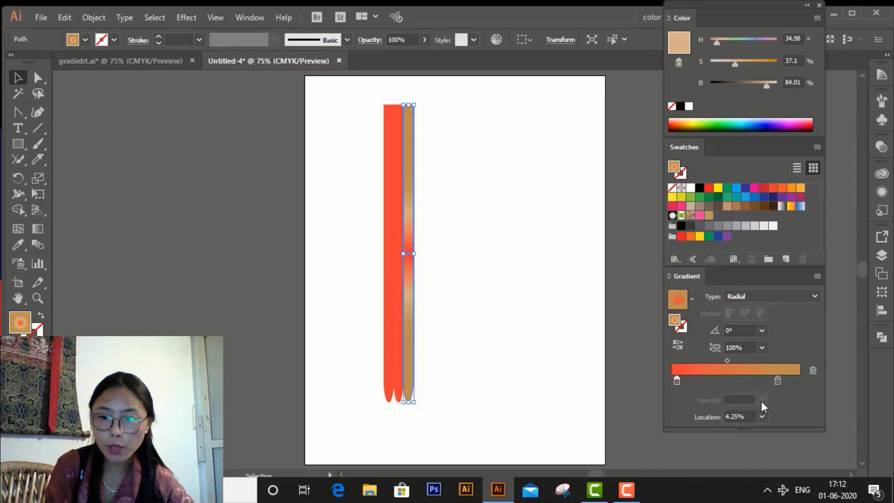
click(682, 380)
drag(749, 378, 799, 376)
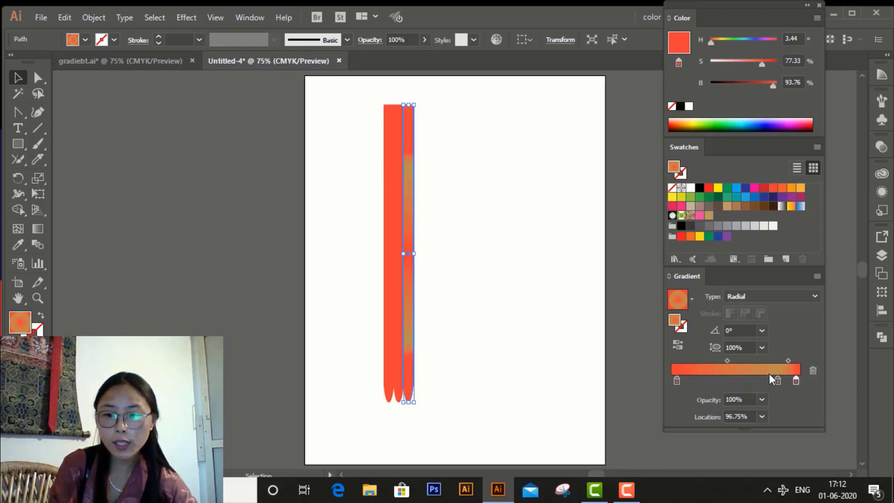
drag(777, 382, 778, 422)
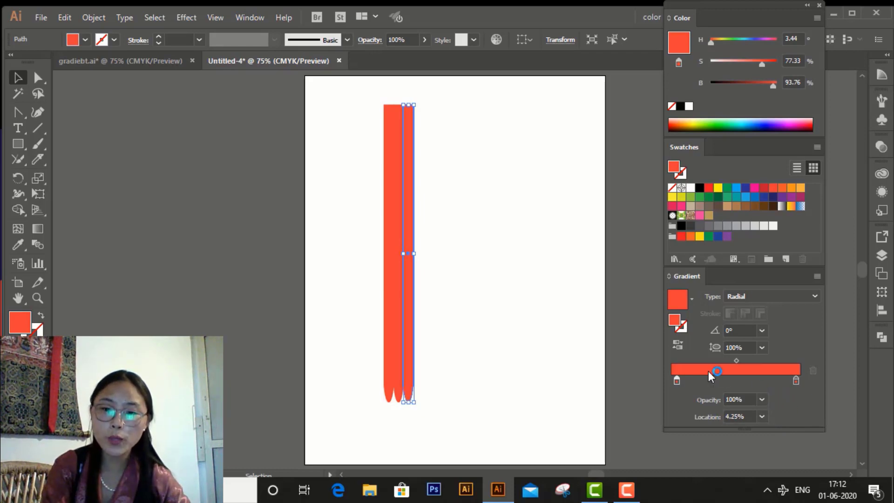
Step: Set the starting stop's saturation to 46% and change the right strip's gradient type to Linear
click(678, 378)
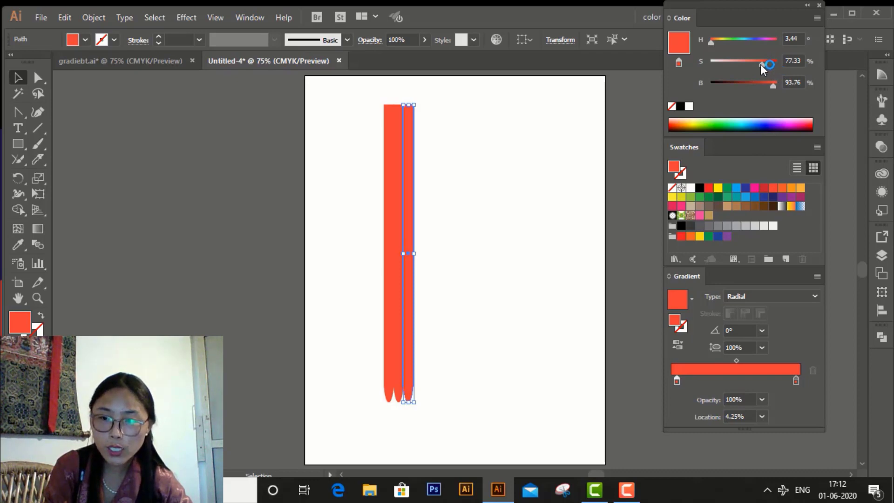
drag(761, 64, 740, 68)
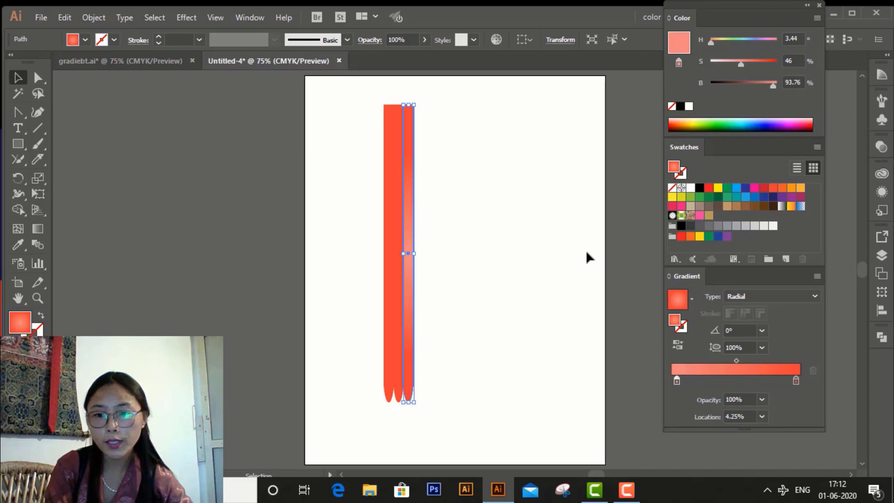
click(798, 294)
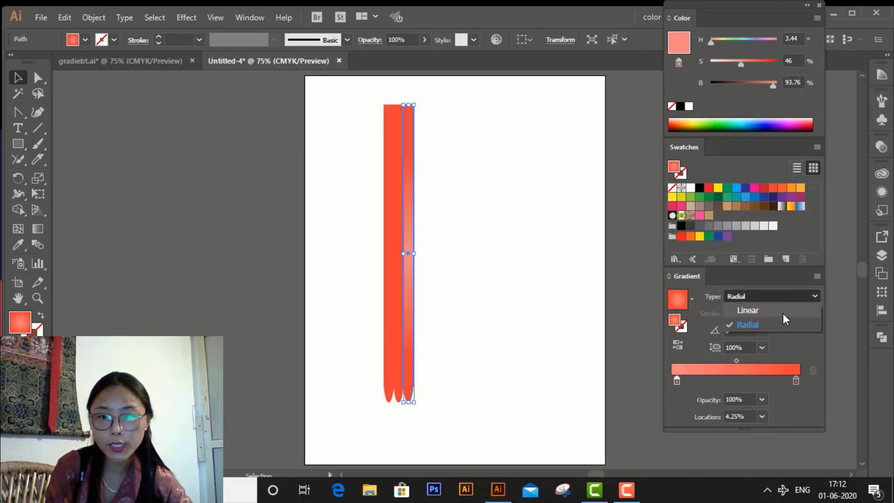
click(783, 313)
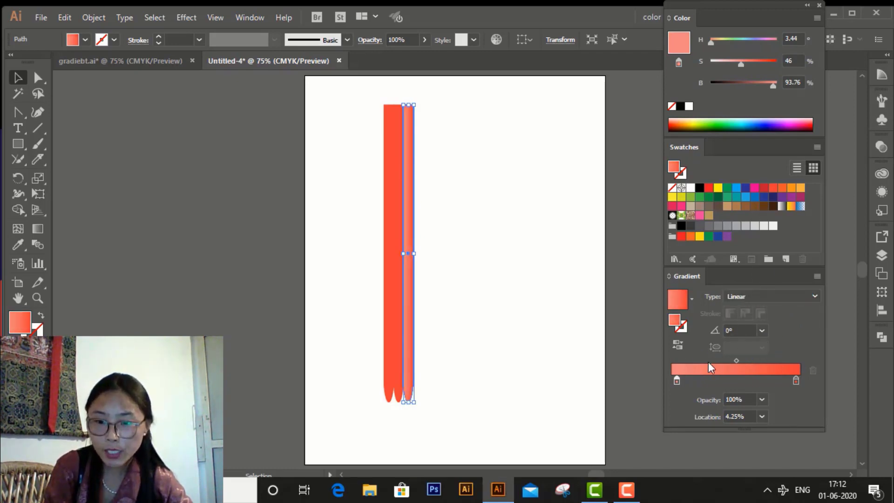
Step: Move the gradient midpoint to 13% and set the end stop's brightness to 89%
drag(737, 358, 683, 363)
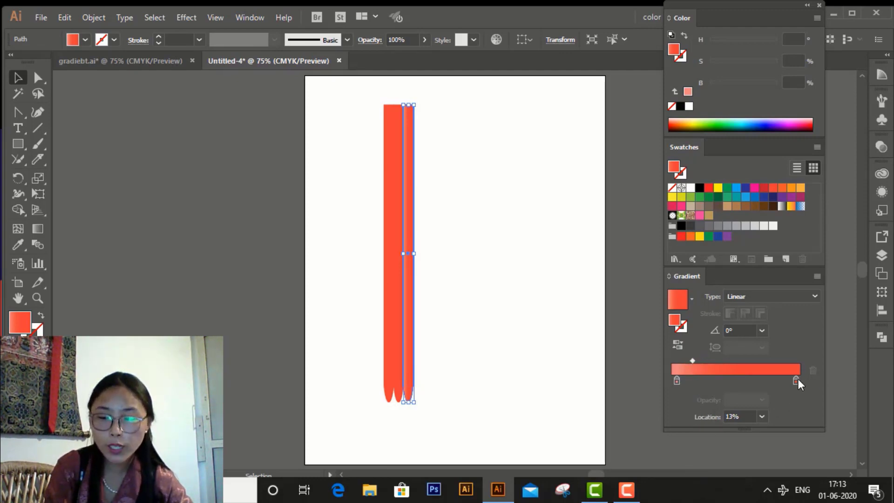
click(723, 377)
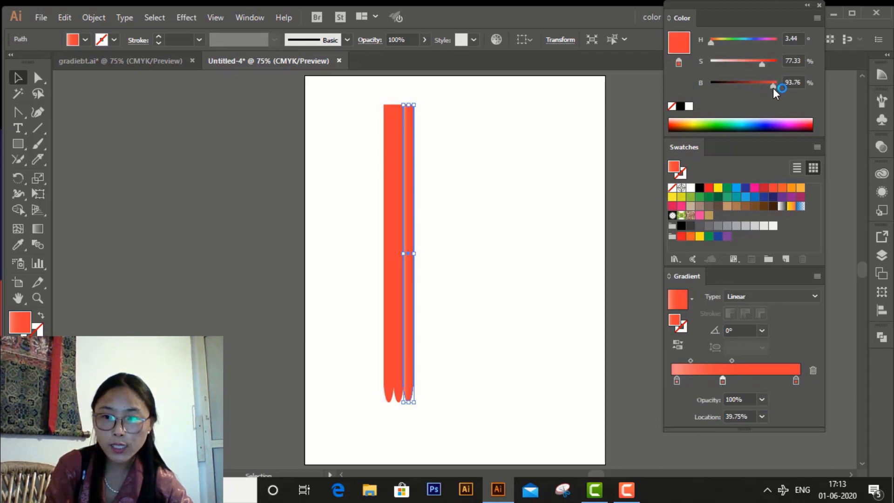
drag(773, 88, 772, 91)
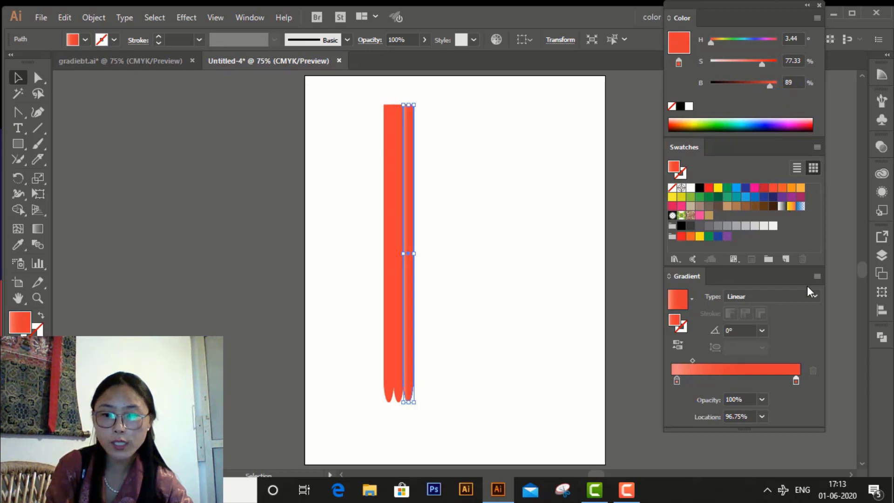
click(560, 400)
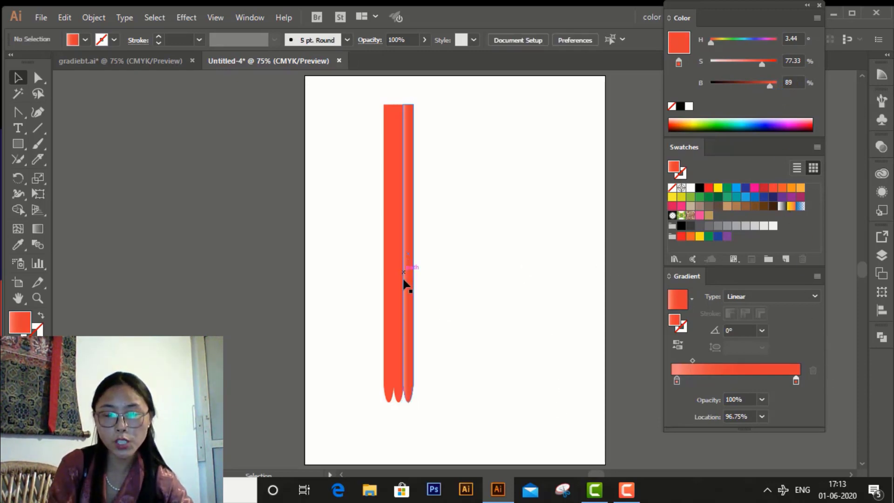
click(410, 353)
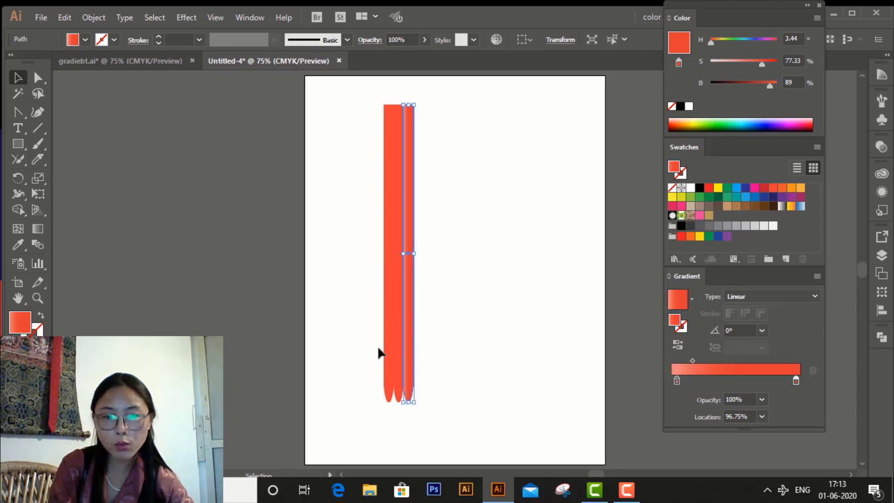
click(391, 343)
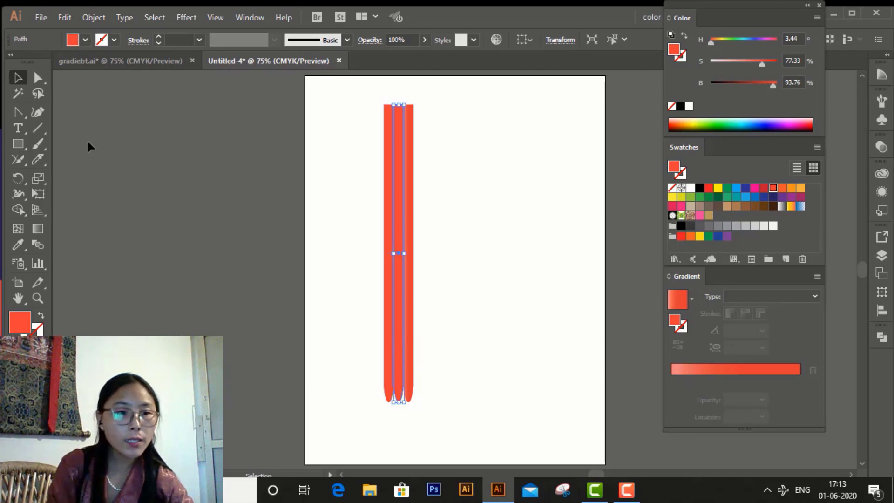
click(18, 243)
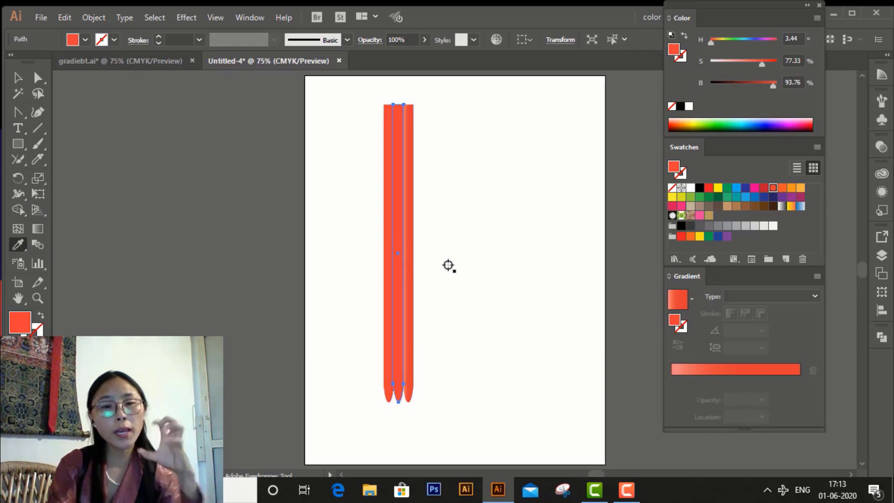
key(Caps_Lock)
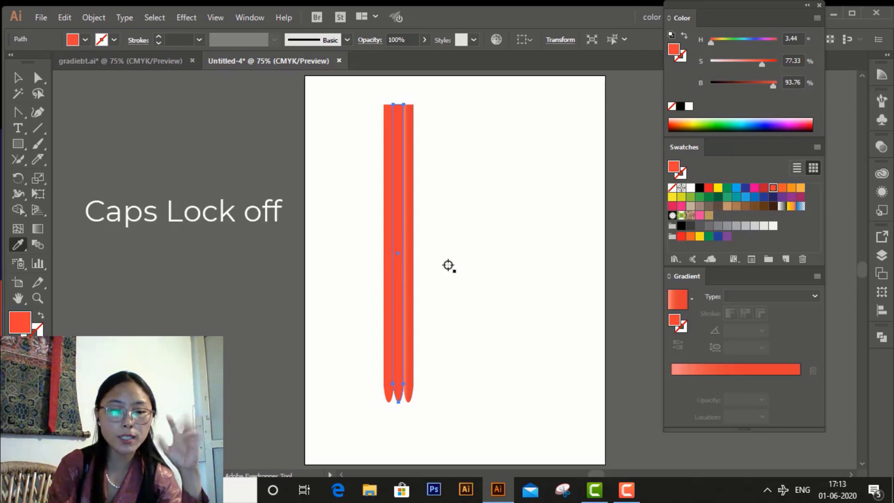
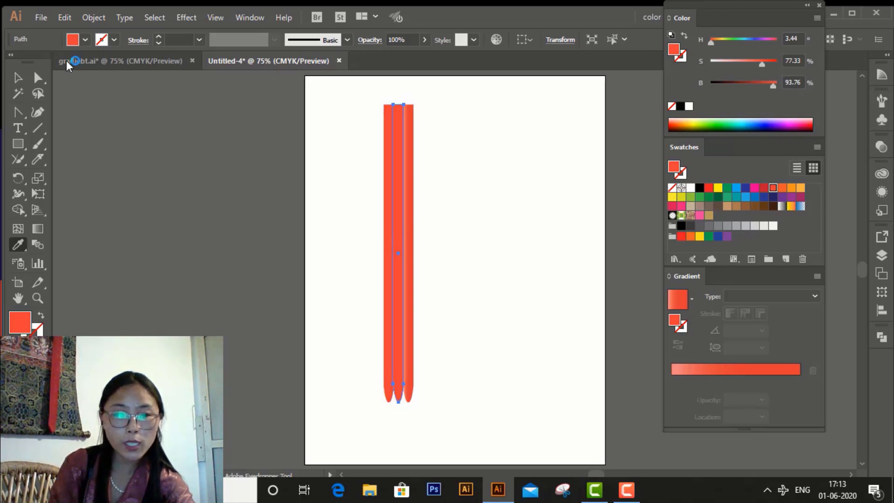
click(19, 77)
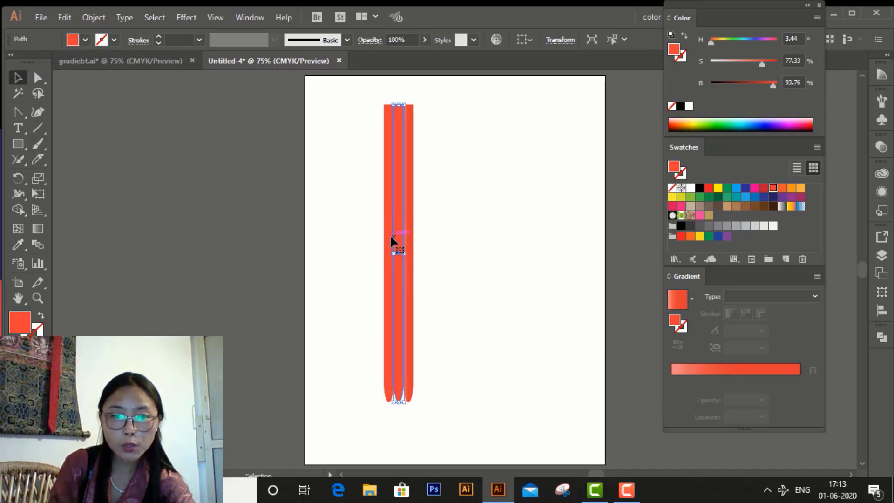
Step: Copy the right strip's linear red gradient onto the left strip with the Eyedropper
click(351, 188)
key(ctrl+equal)
key(ctrl+equal)
key(ctrl+equal)
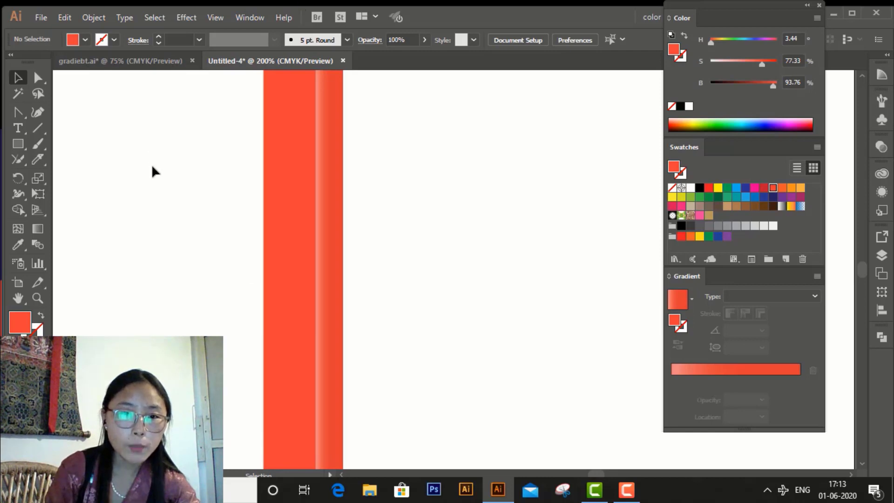
click(277, 167)
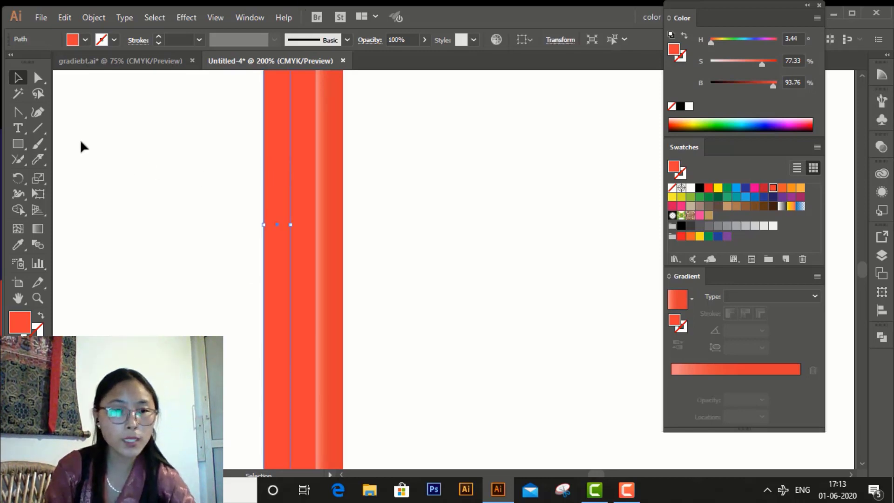
click(19, 245)
click(335, 249)
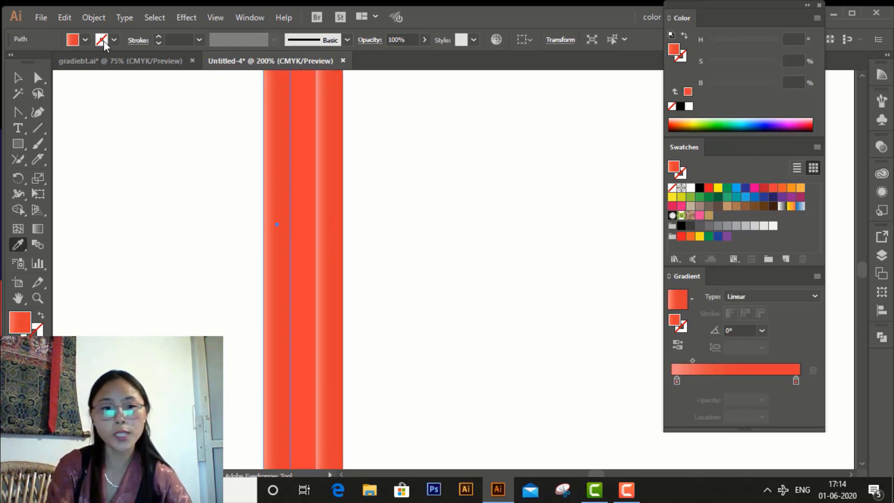
click(17, 79)
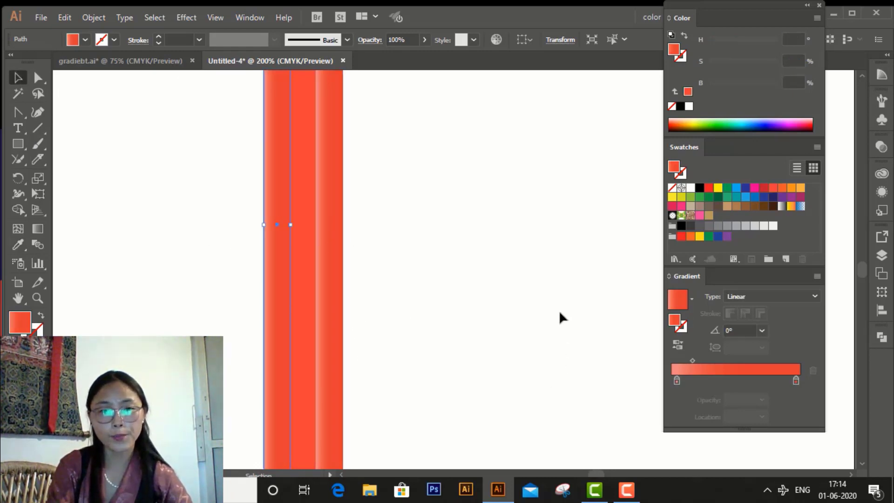
click(597, 441)
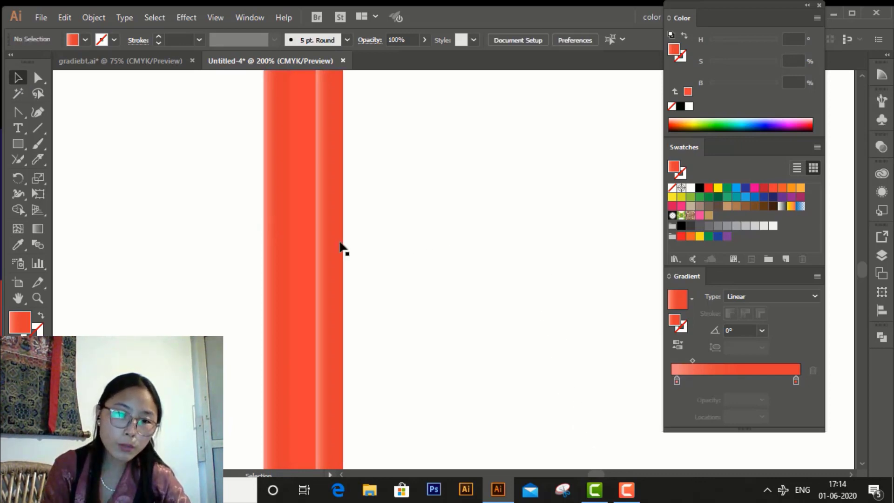
Step: Move the starting stop of the right strip's linear gradient to location 0%
click(329, 337)
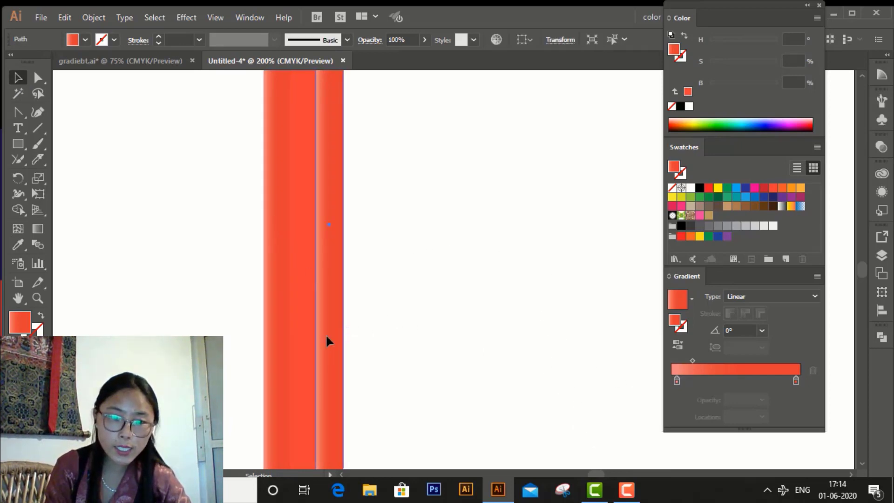
click(692, 360)
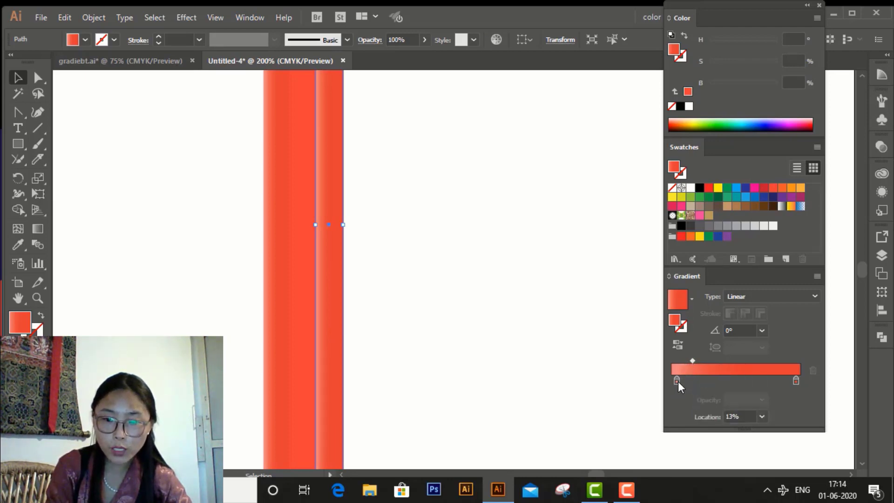
drag(678, 382, 666, 384)
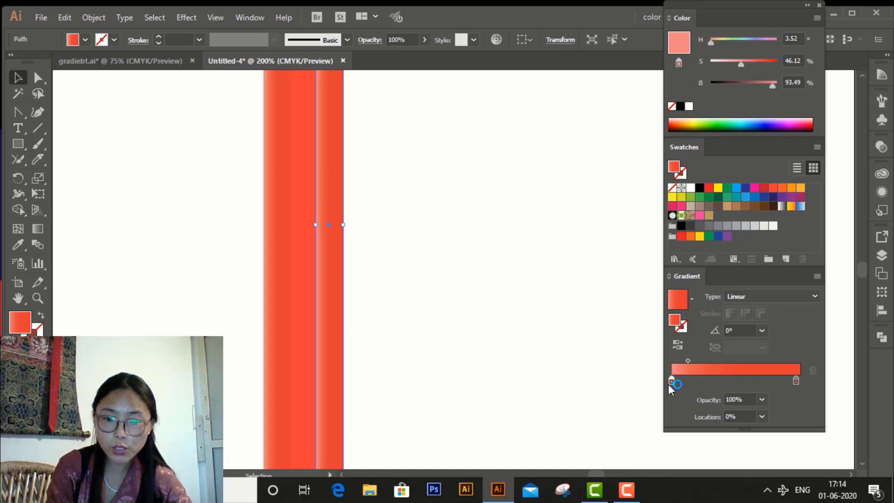
click(531, 303)
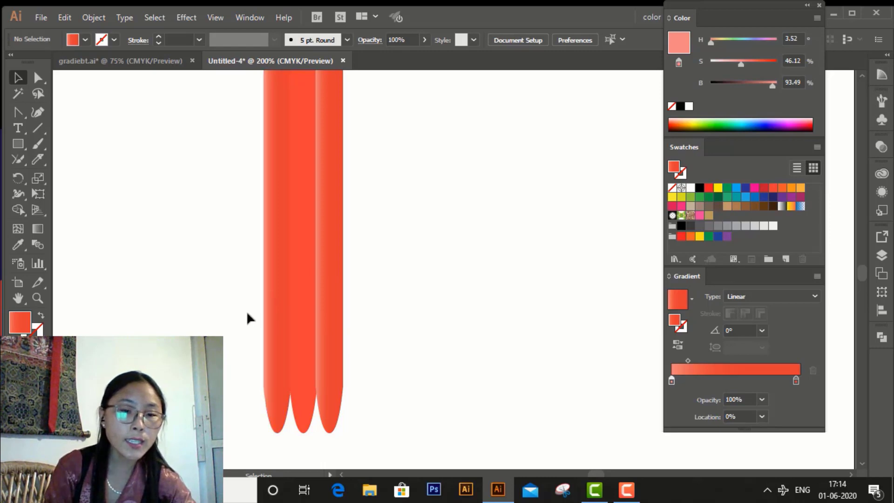
Step: Draw a rectangle as wide as the three strips from just above their rounded tips downward and fill it with the light tan swatch
scroll(250, 318, down, 2)
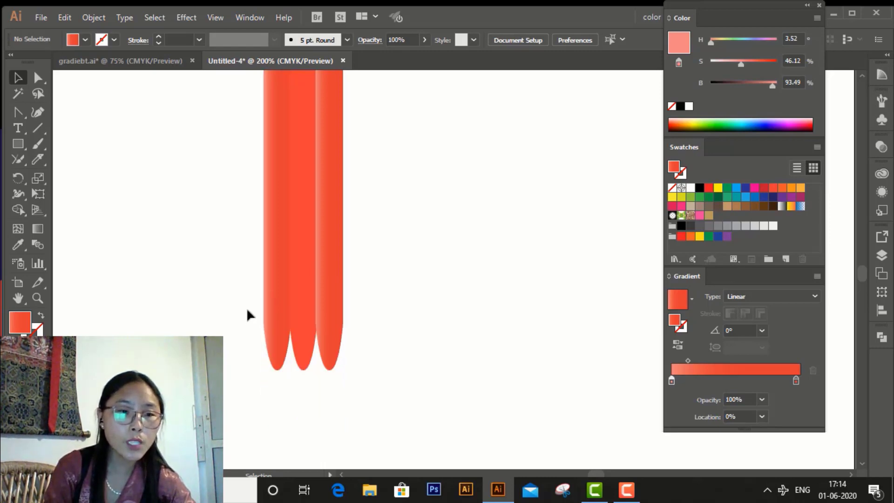
click(19, 145)
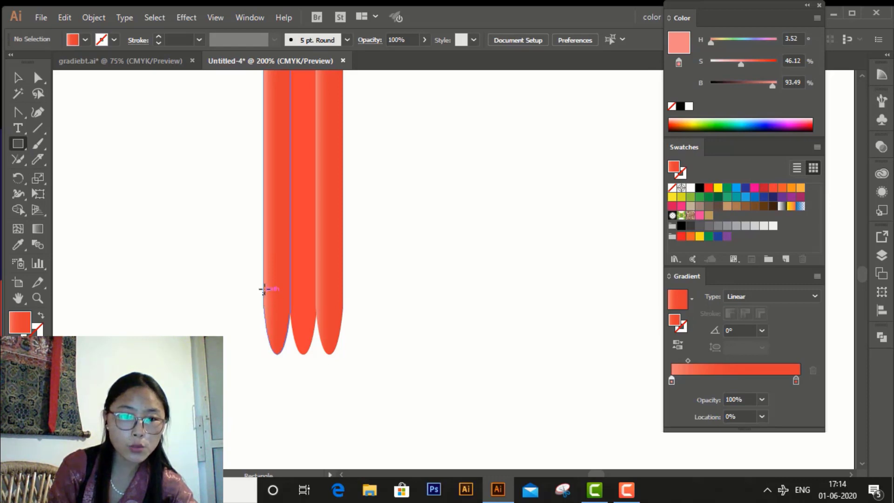
drag(262, 289, 343, 304)
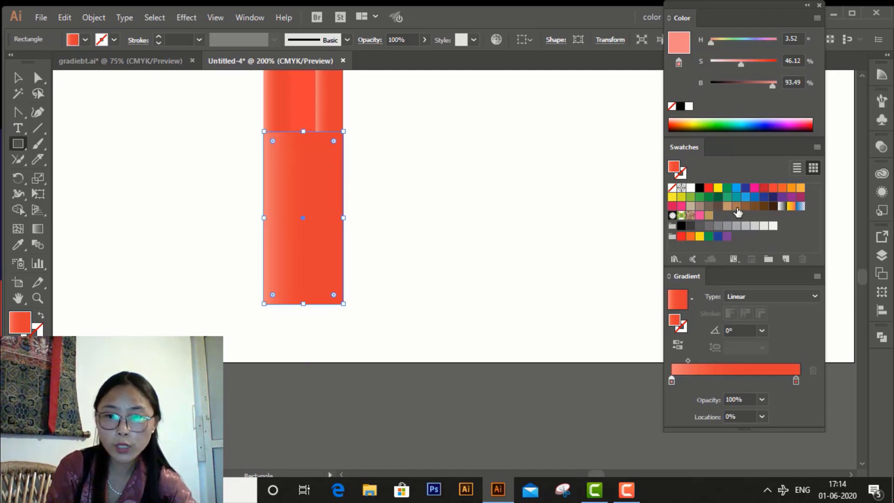
click(736, 205)
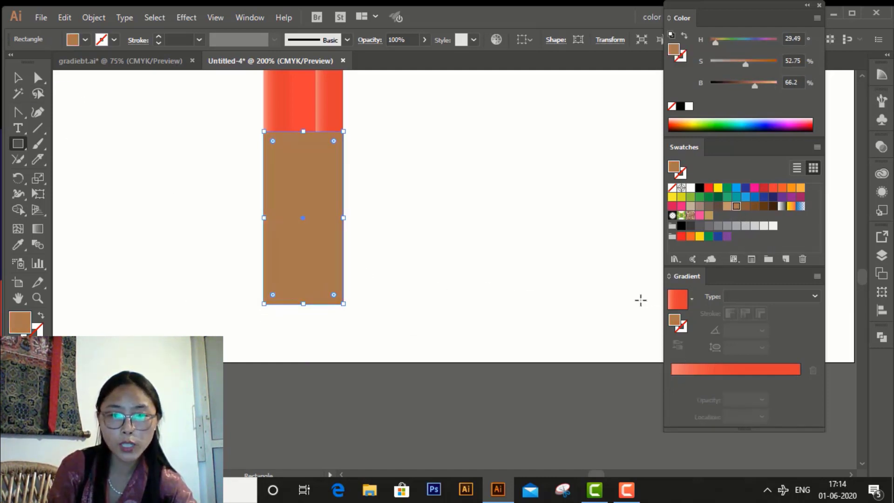
click(726, 206)
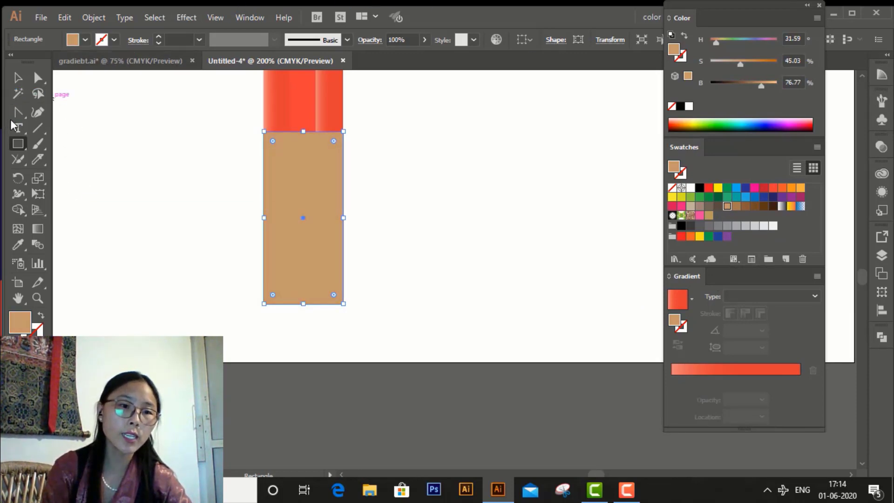
Step: Turn the tan rectangle into a downward-pointing triangle by adding a midpoint anchor on its bottom edge and deleting both bottom corner anchors
drag(18, 113, 75, 113)
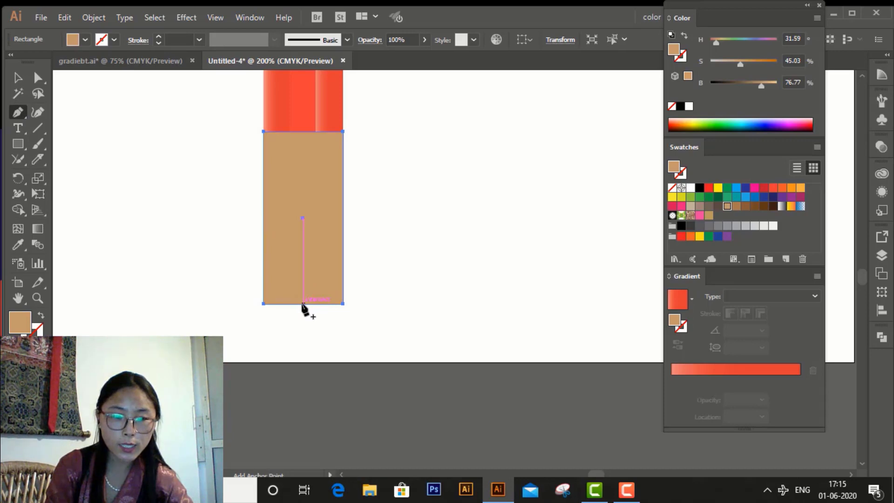
click(302, 303)
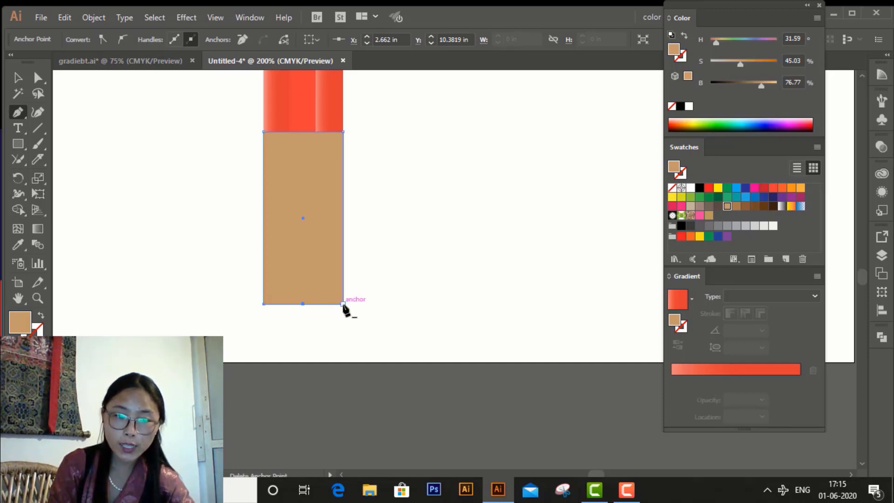
click(343, 304)
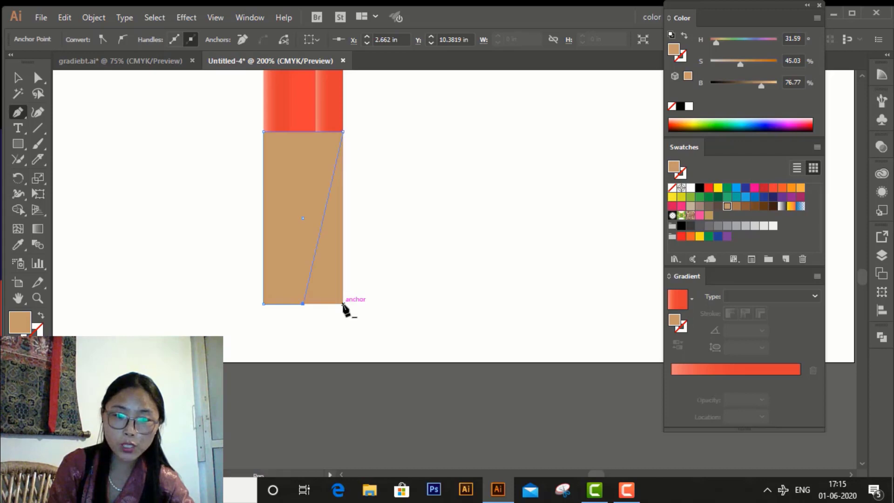
click(263, 303)
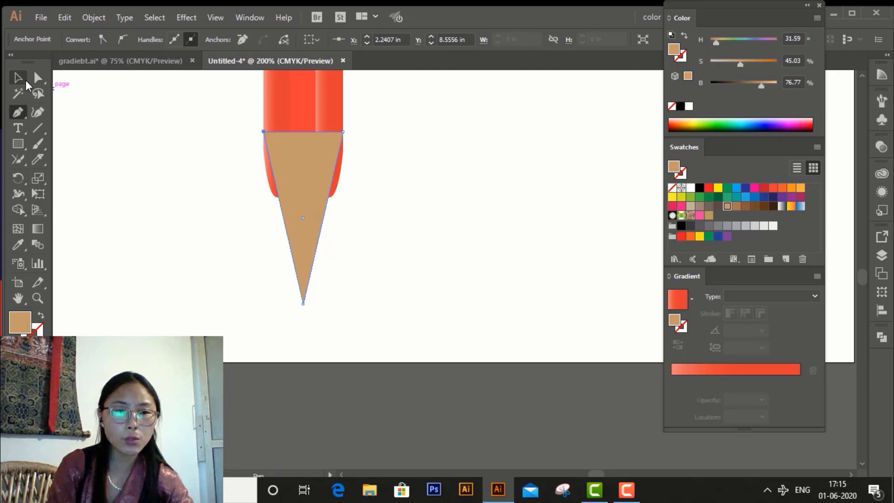
Step: Stretch the tan triangle downward from its point and send it to the back behind the red strips
click(26, 80)
drag(303, 305, 304, 398)
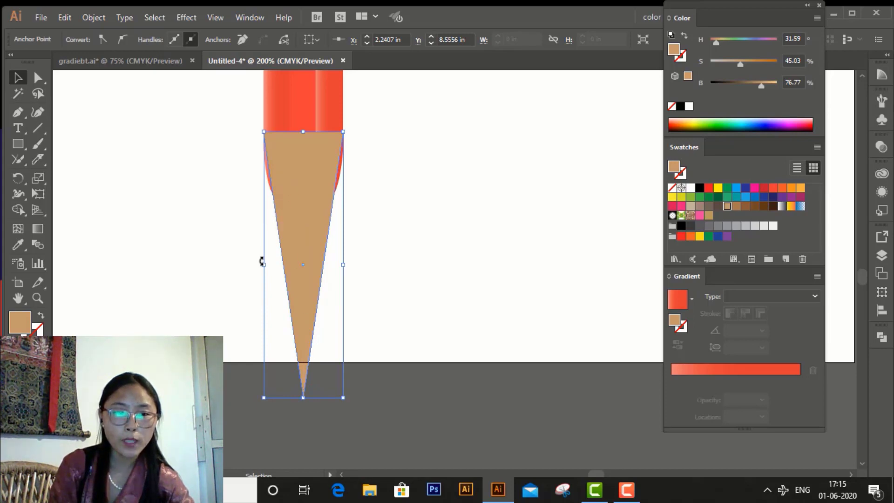
drag(267, 268, 264, 269)
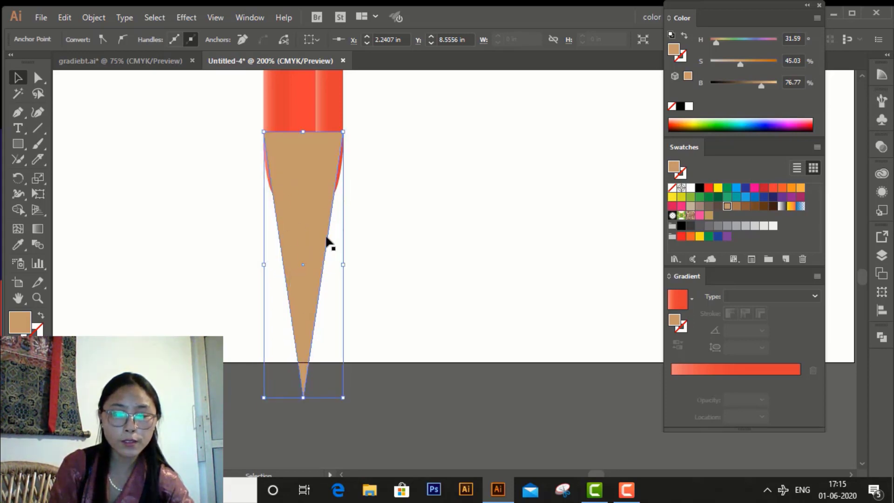
right_click(309, 179)
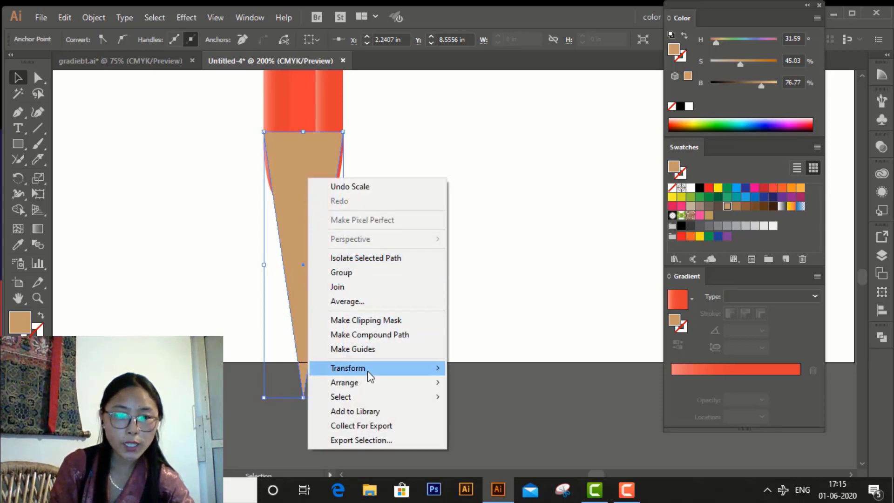
mouse_move(368, 383)
click(535, 426)
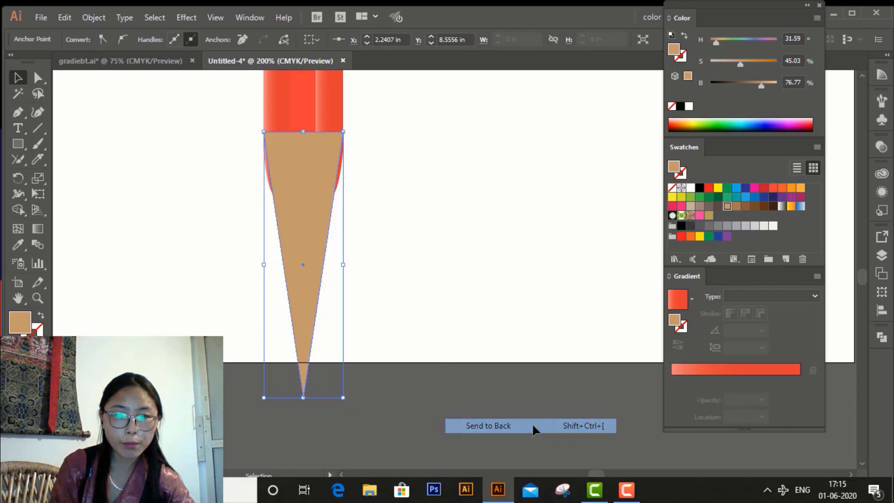
Step: Lengthen the tan triangle further by stretching its point downward, past the artboard's lower edge
scroll(516, 215, down, 2)
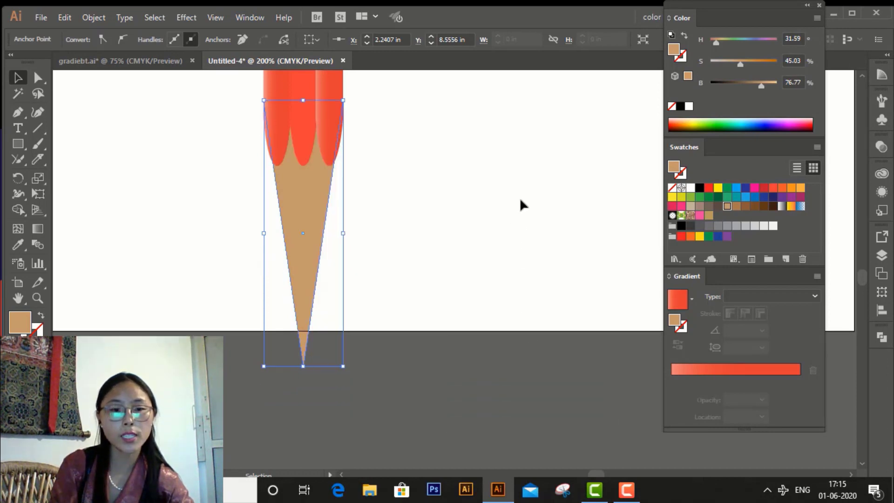
drag(302, 368, 302, 411)
click(471, 332)
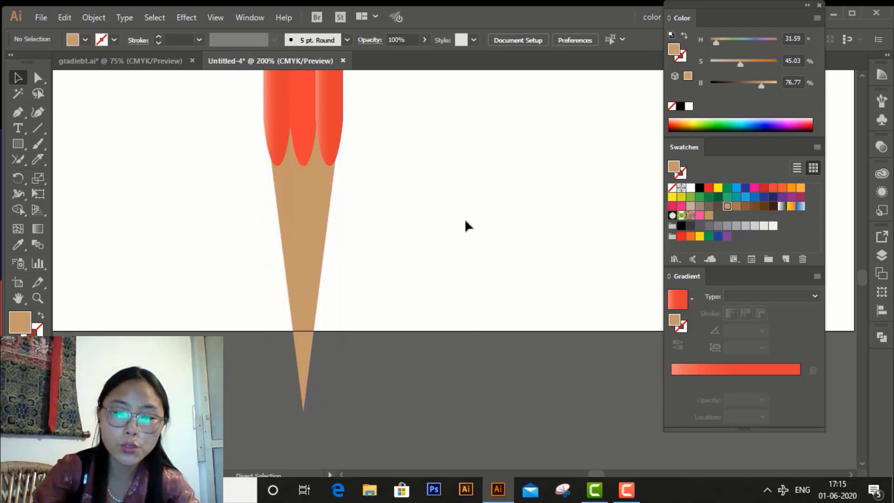
Step: Select the three red strips and the tan tip together
key(ctrl+equal)
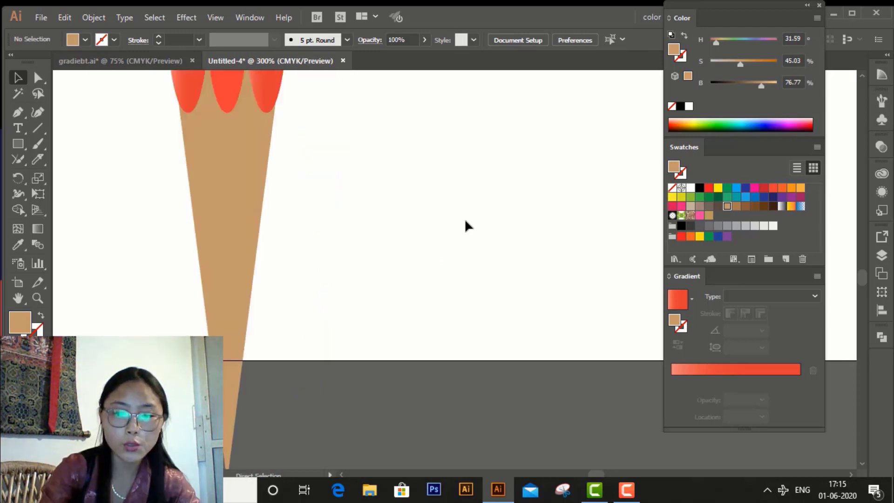
key(ctrl+0)
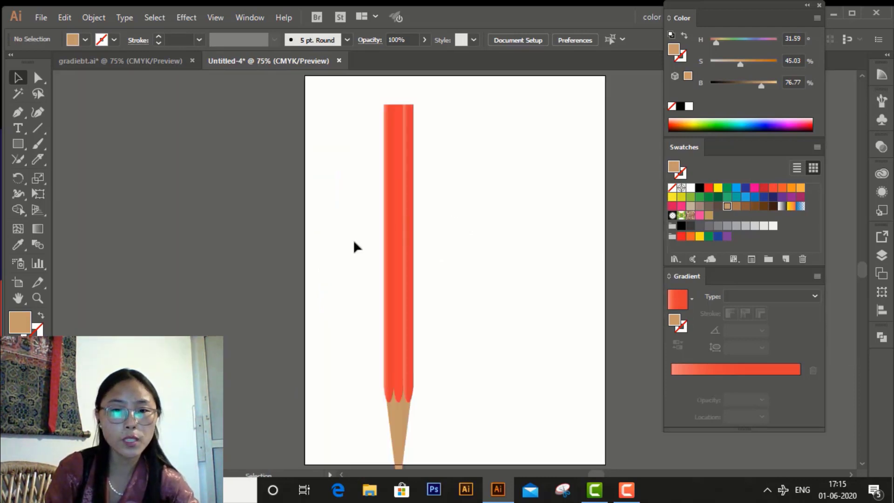
mouse_move(335, 257)
mouse_down()
mouse_move(413, 464)
mouse_move(426, 407)
mouse_up()
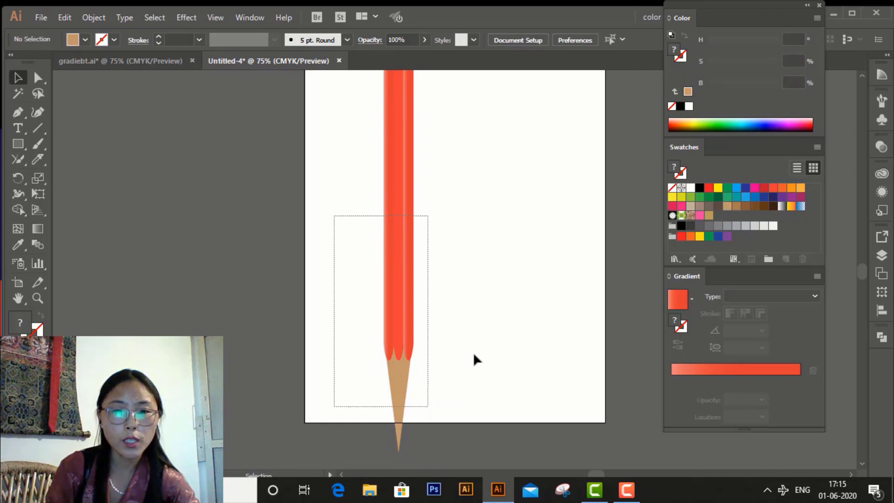
mouse_move(403, 247)
mouse_down()
mouse_move(414, 196)
mouse_move(408, 209)
mouse_up()
scroll(536, 247, up, 2)
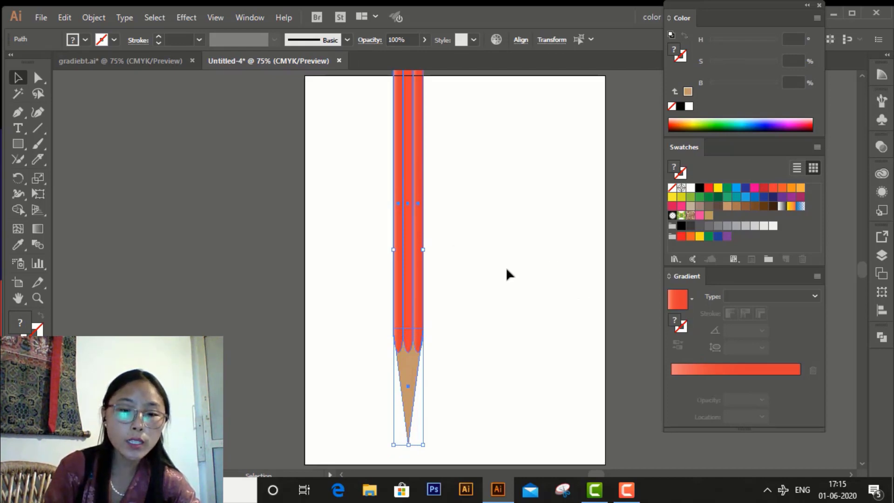
scroll(509, 274, up, 1)
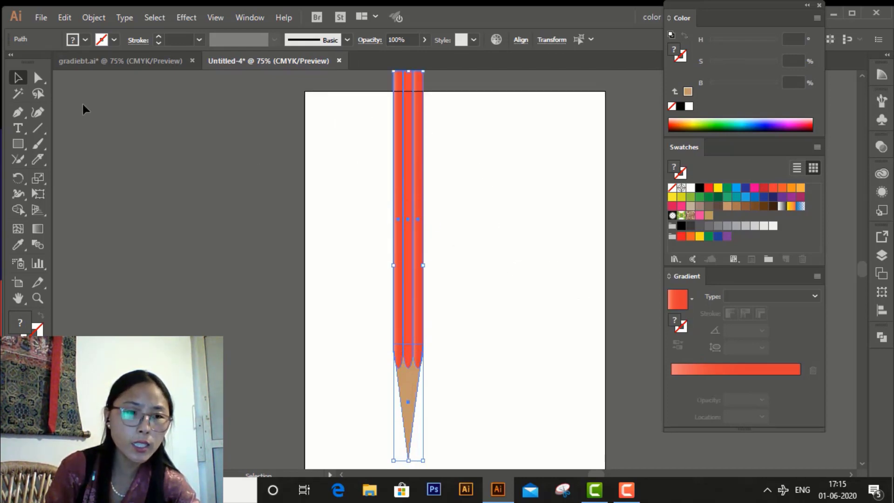
click(509, 291)
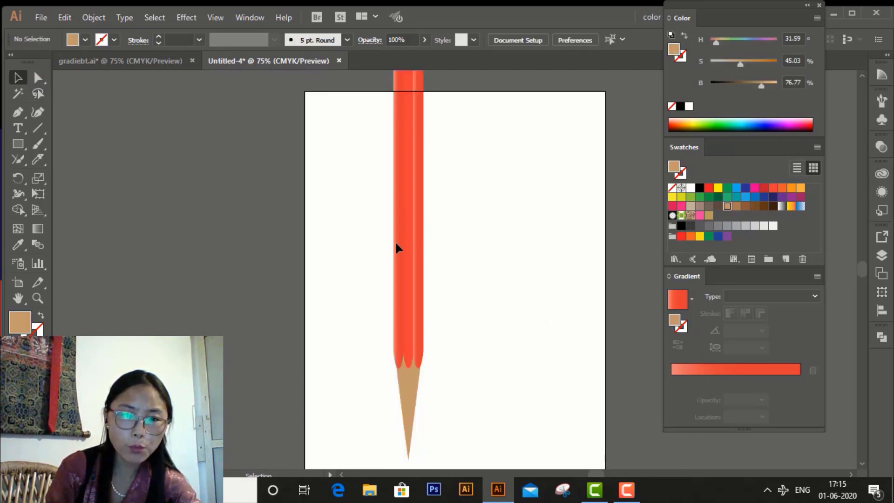
drag(356, 224, 440, 254)
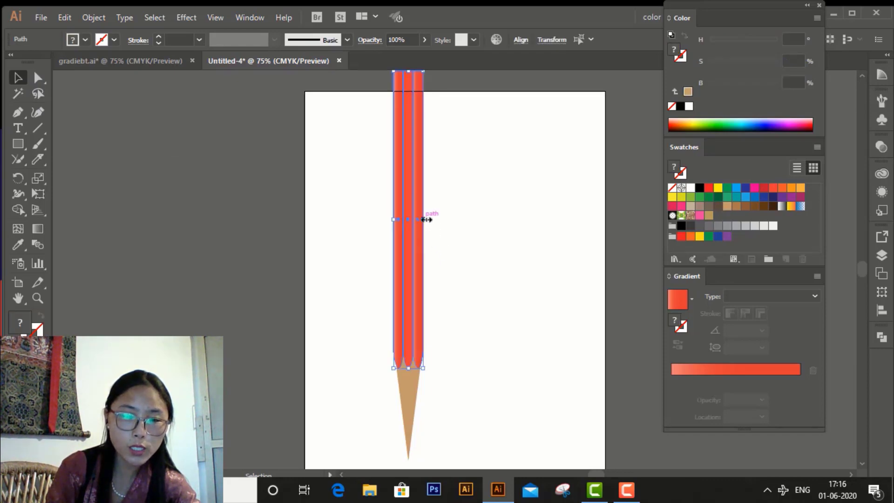
drag(426, 219, 423, 219)
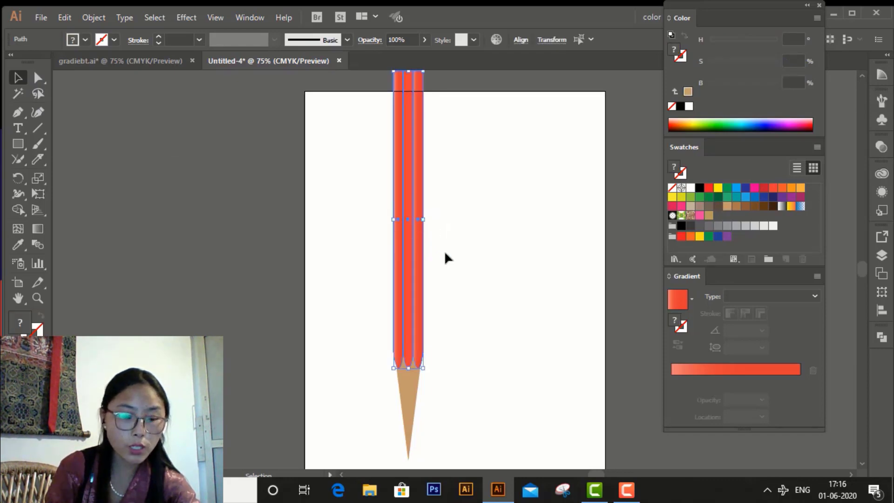
key(ctrl+z)
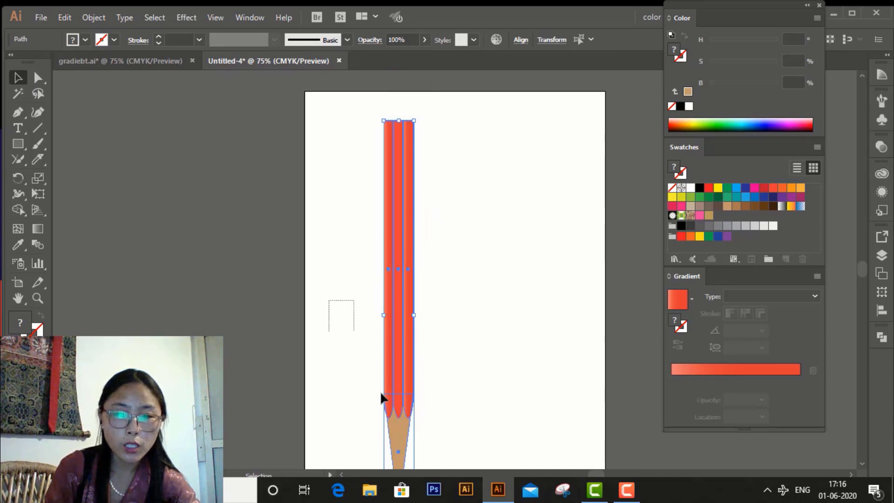
Step: Narrow the whole pencil to about two thirds of its width, keeping its left edge in place
scroll(428, 363, down, 2)
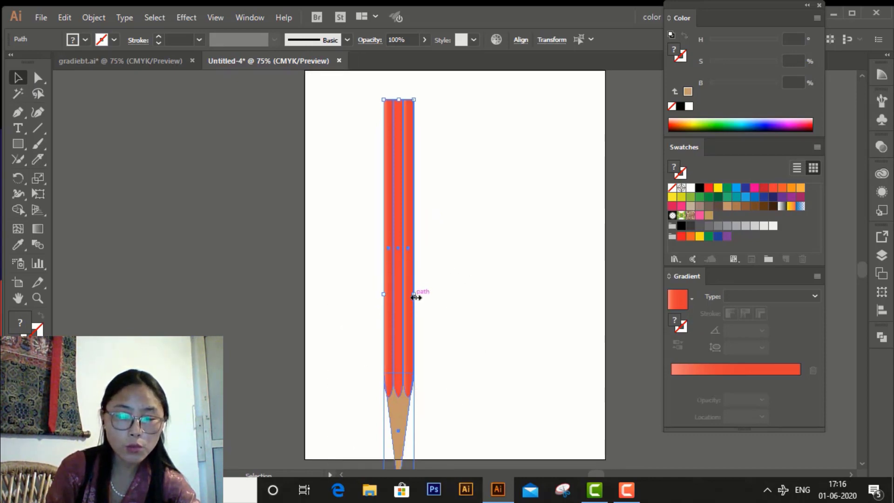
drag(415, 297, 404, 303)
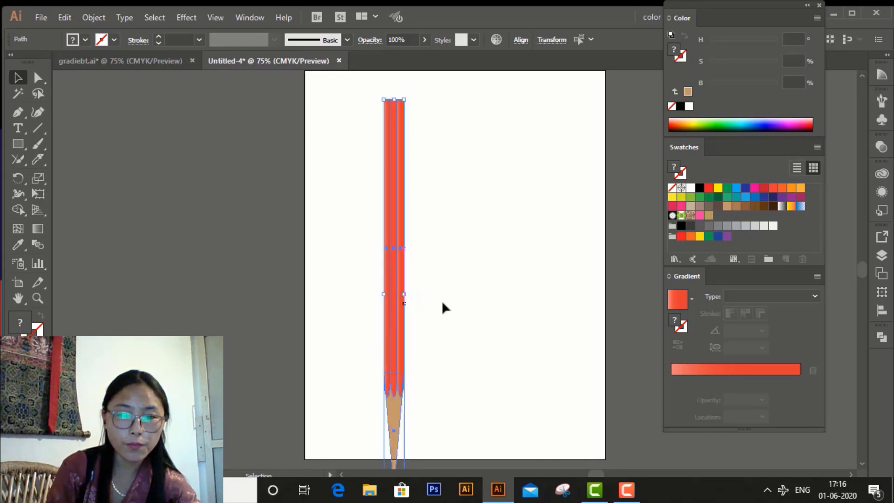
click(480, 331)
Step: Select all pencil parts and move them straight up until the tan point lies inside the artboard
key(ctrl+a)
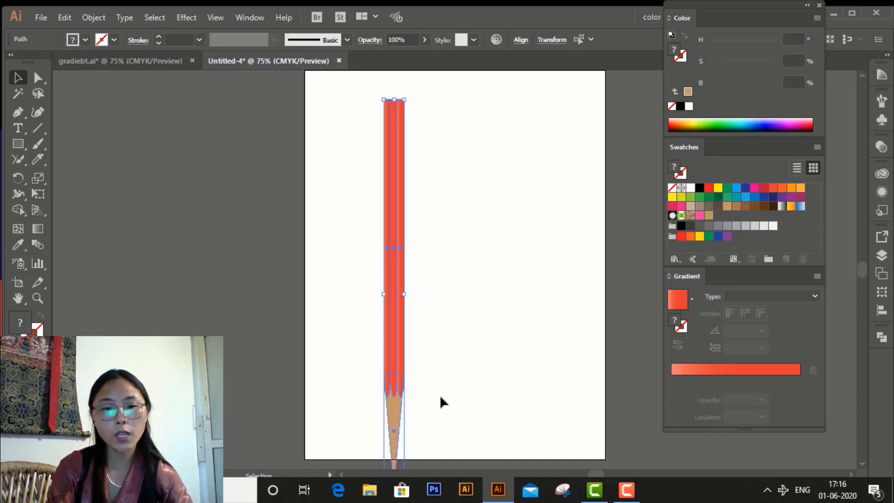
scroll(451, 351, down, 3)
drag(394, 410, 394, 376)
click(447, 336)
scroll(533, 286, up, 1)
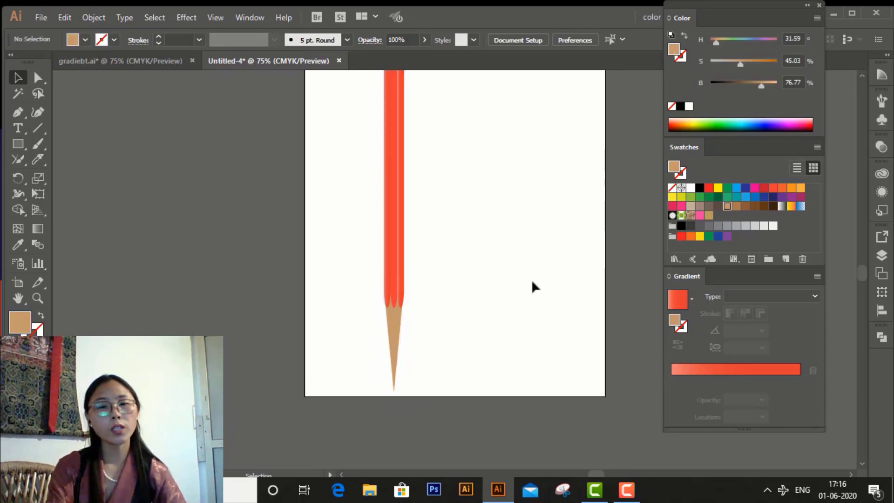
Step: Shorten the tan tip by moving its bottom anchor point straight up about 0.44 in
scroll(533, 286, up, 2)
scroll(532, 286, down, 2)
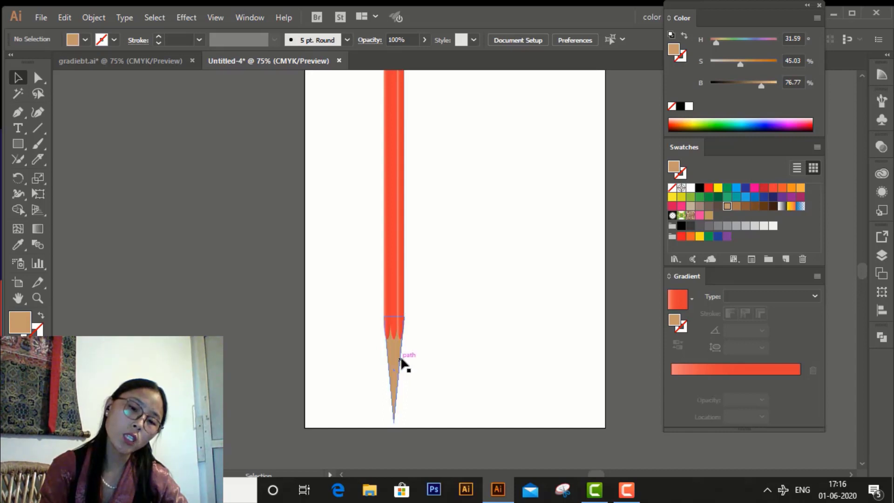
click(400, 375)
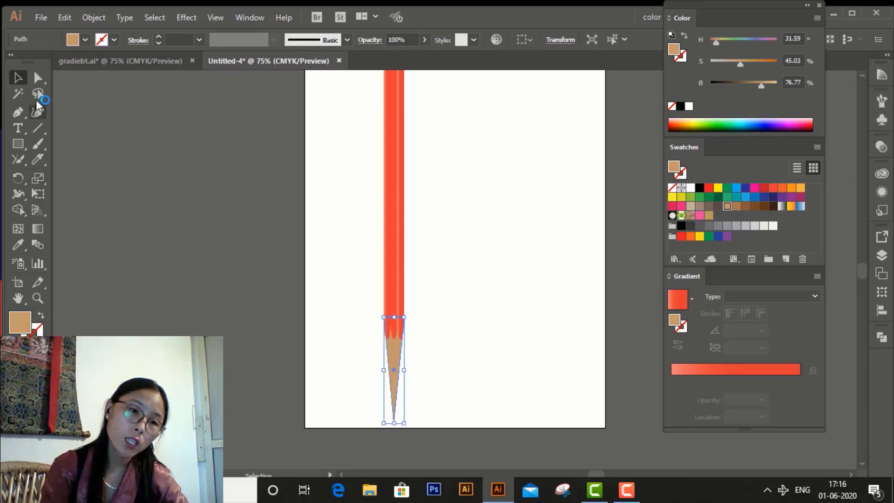
click(38, 78)
drag(371, 401, 493, 462)
mouse_move(394, 423)
mouse_down()
mouse_move(399, 401)
mouse_move(395, 410)
mouse_up()
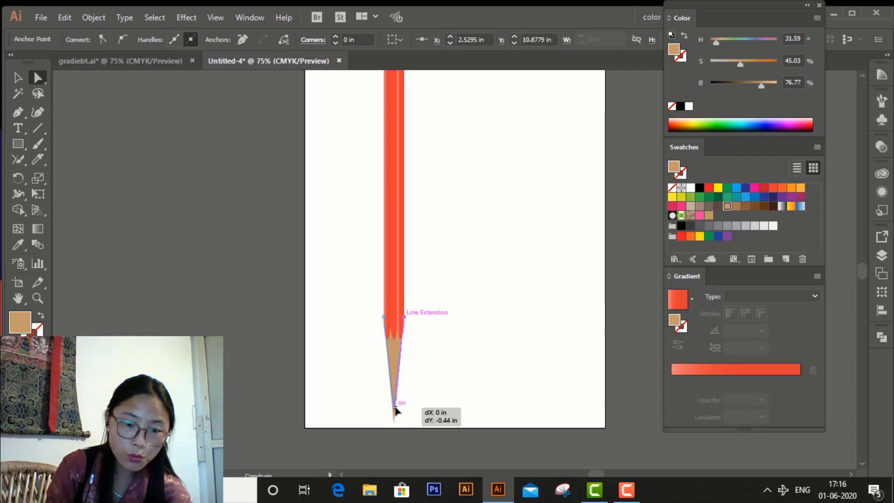
click(489, 399)
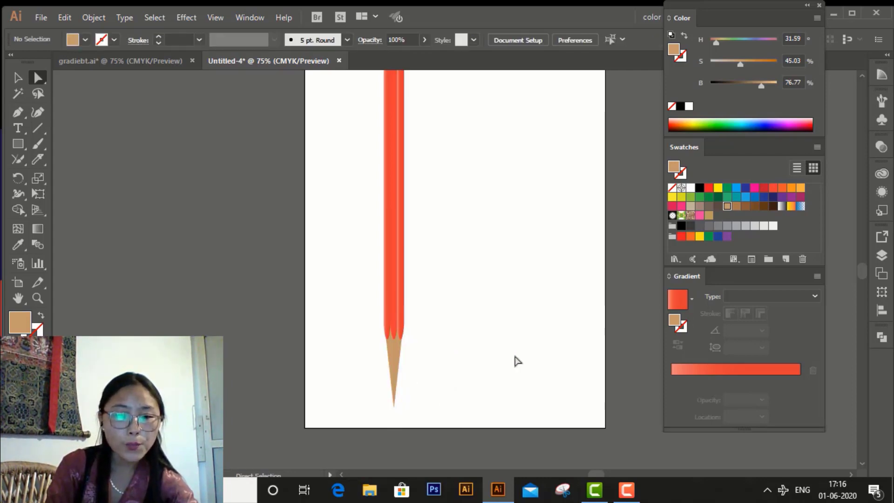
drag(349, 237, 425, 313)
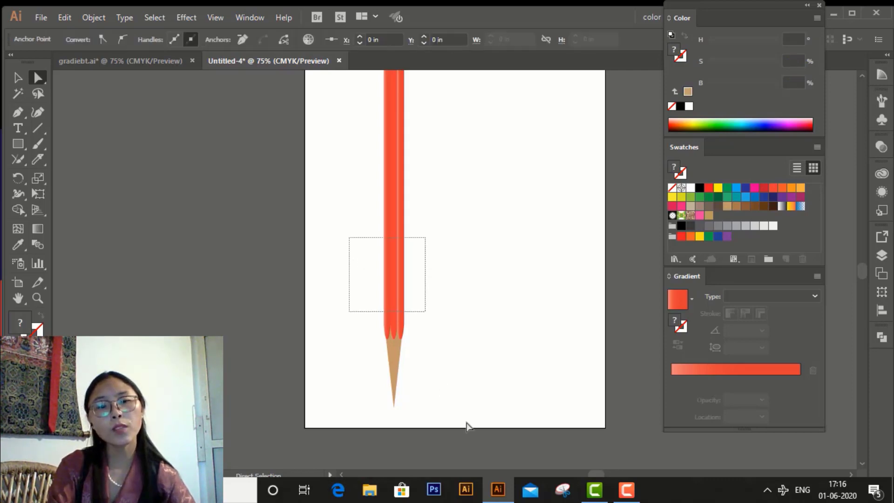
scroll(461, 342, up, 2)
click(469, 354)
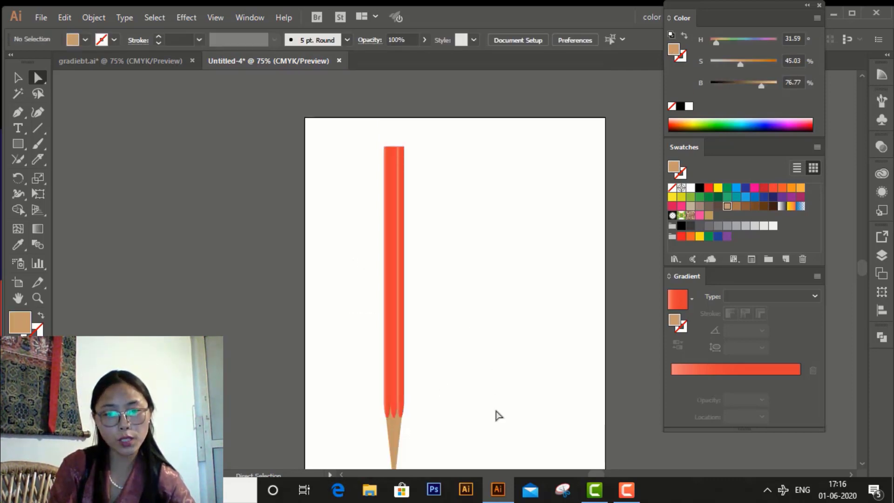
Step: Fill the tan tip with a linear gradient and replace both red stops with the tan colour
scroll(491, 396, down, 1)
scroll(487, 378, down, 1)
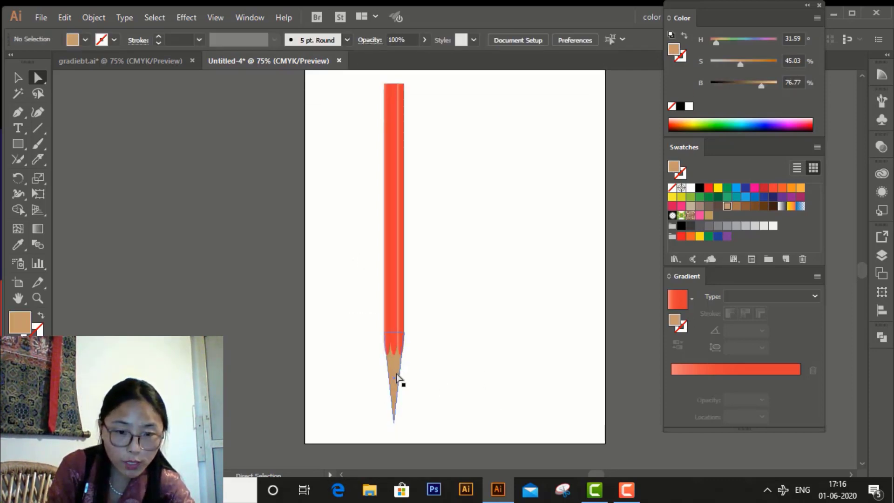
click(398, 377)
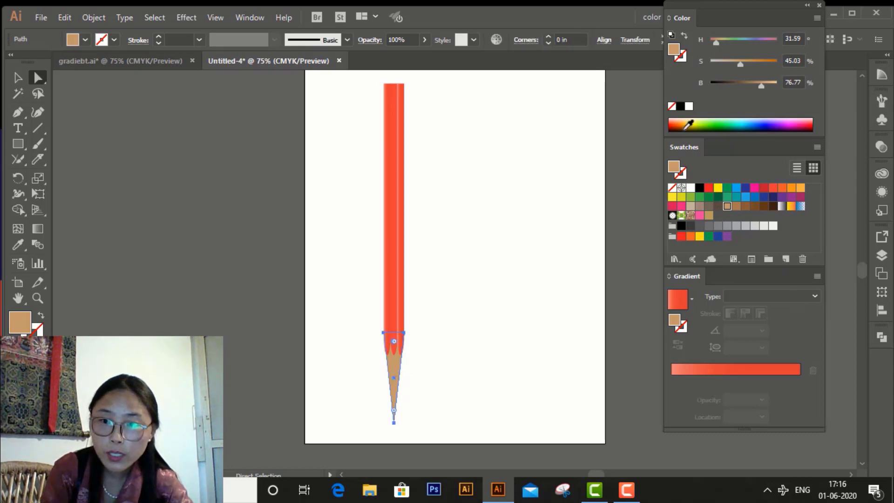
mouse_move(673, 60)
mouse_down()
mouse_move(630, 363)
mouse_move(664, 370)
mouse_move(686, 393)
mouse_move(678, 389)
mouse_up()
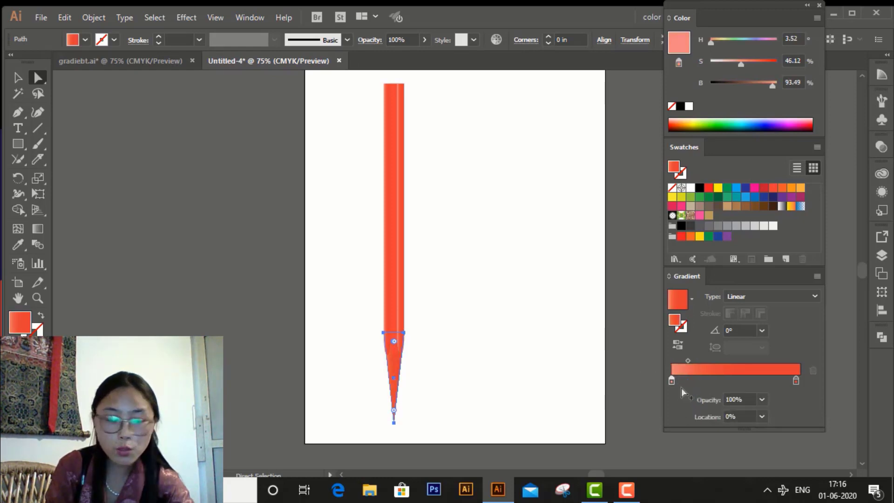
click(679, 382)
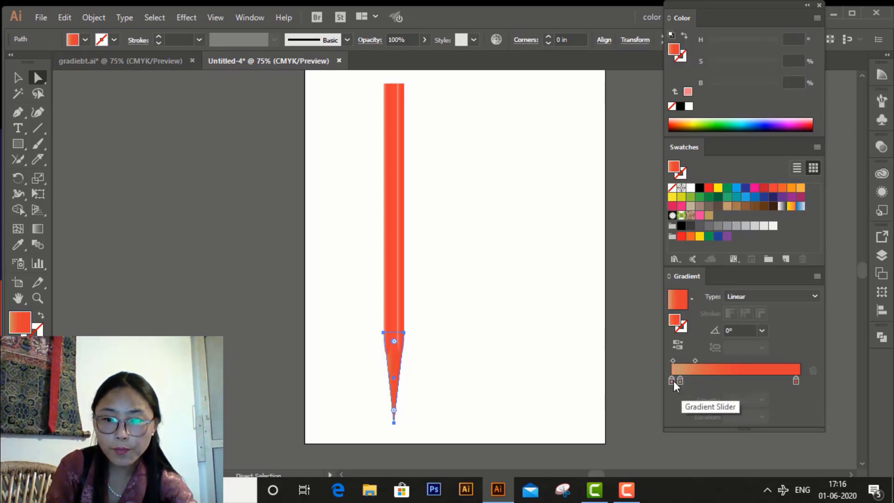
click(675, 381)
click(677, 381)
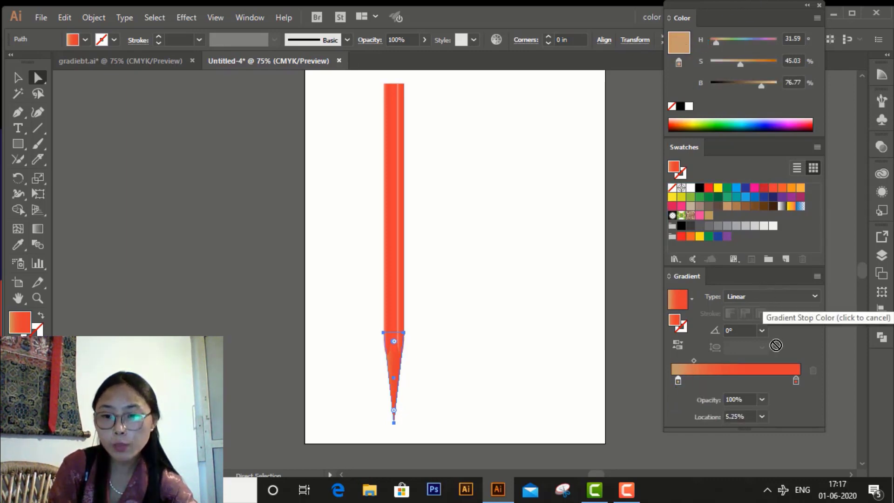
click(796, 382)
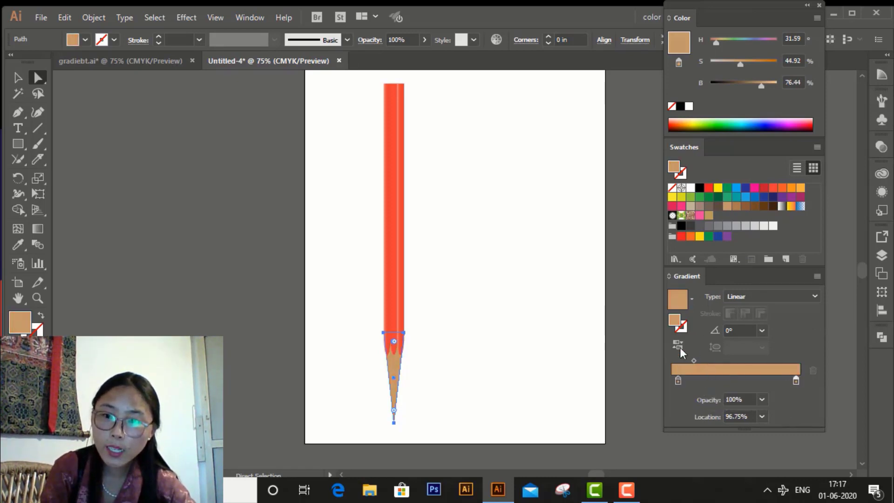
Step: Set the tip gradient's starting stop to 81% brightness and its ending stop to 66% saturation
click(677, 382)
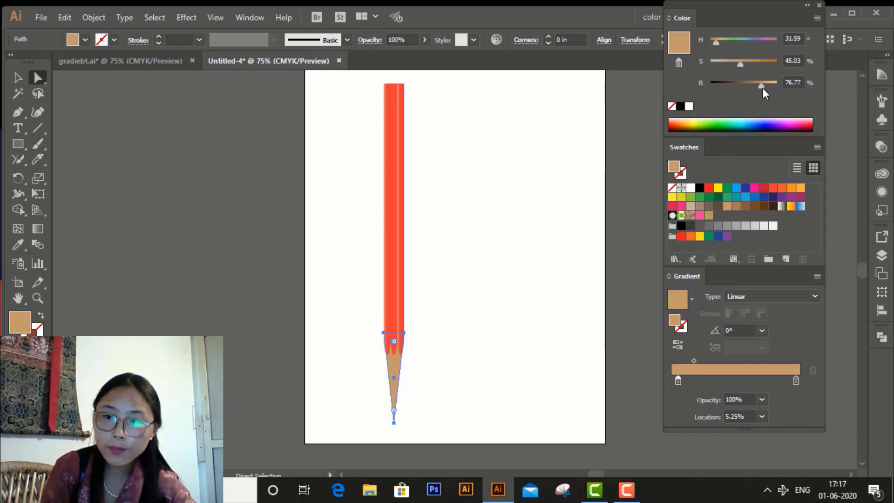
drag(763, 90, 765, 89)
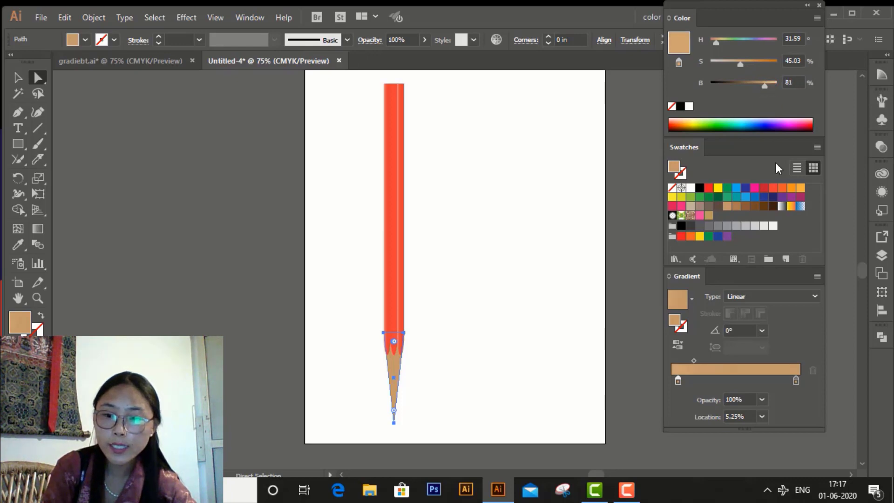
click(796, 381)
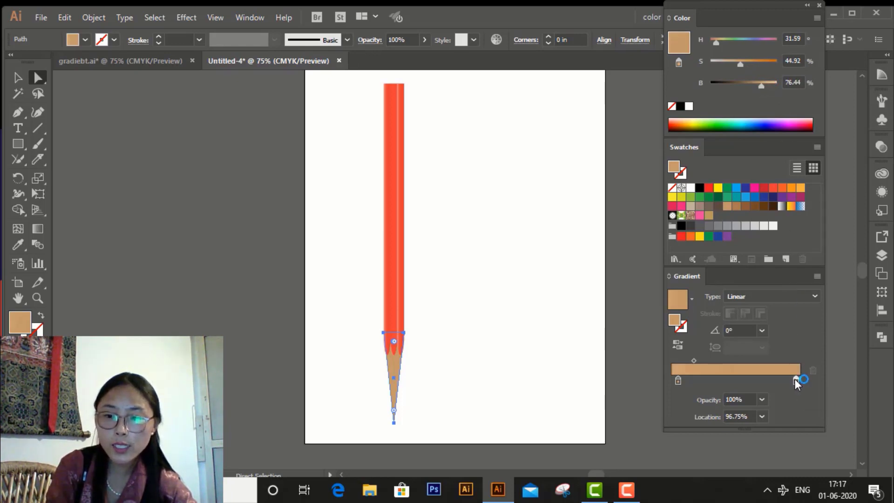
click(752, 65)
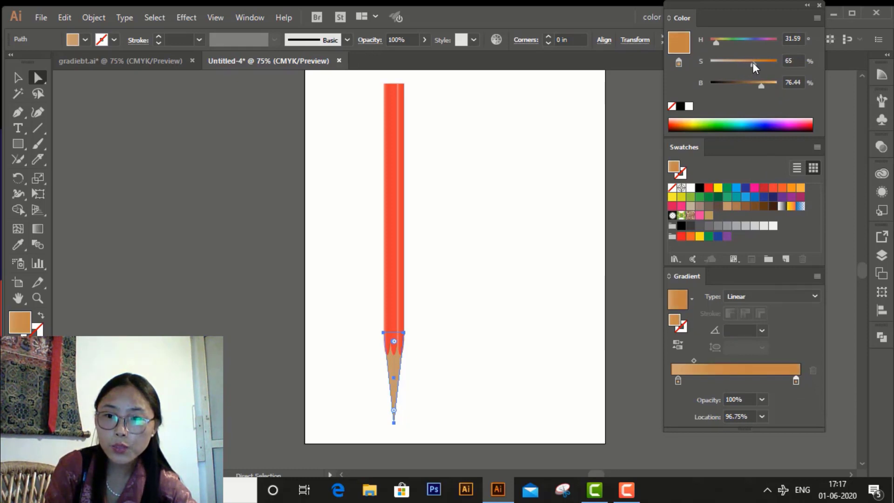
click(544, 247)
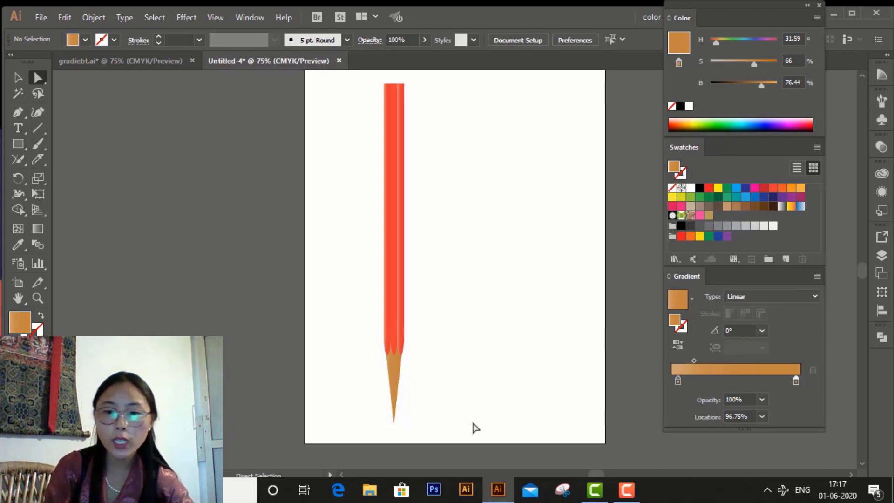
Step: Shift the tan tip's lighter gradient stop to 9.25% and the gradient midpoint to 15.86%
drag(679, 384, 694, 384)
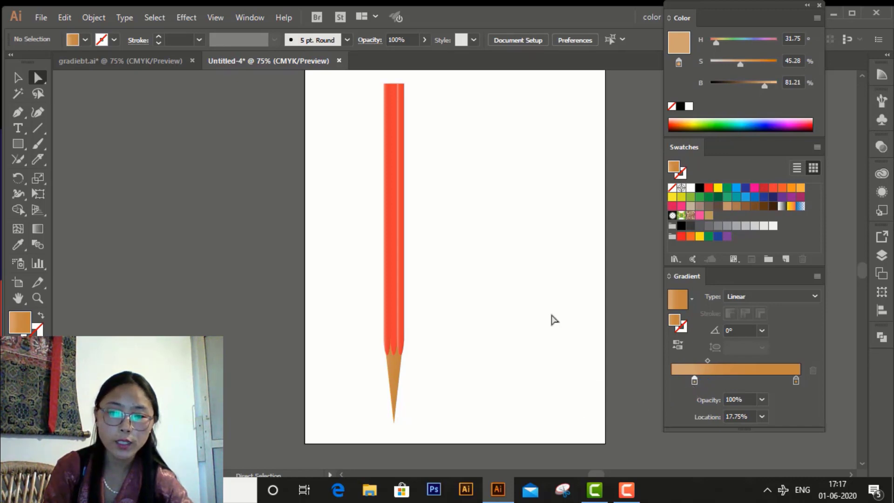
mouse_move(351, 345)
mouse_down()
mouse_move(508, 444)
mouse_move(547, 448)
mouse_up()
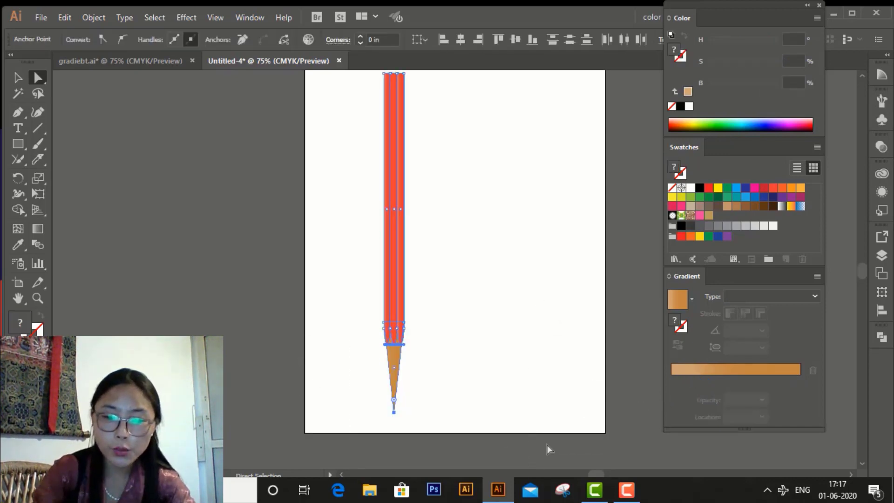
key(ctrl+plus)
key(ctrl+plus)
key(ctrl+plus)
key(ctrl+plus)
key(ctrl+plus)
key(ctrl+plus)
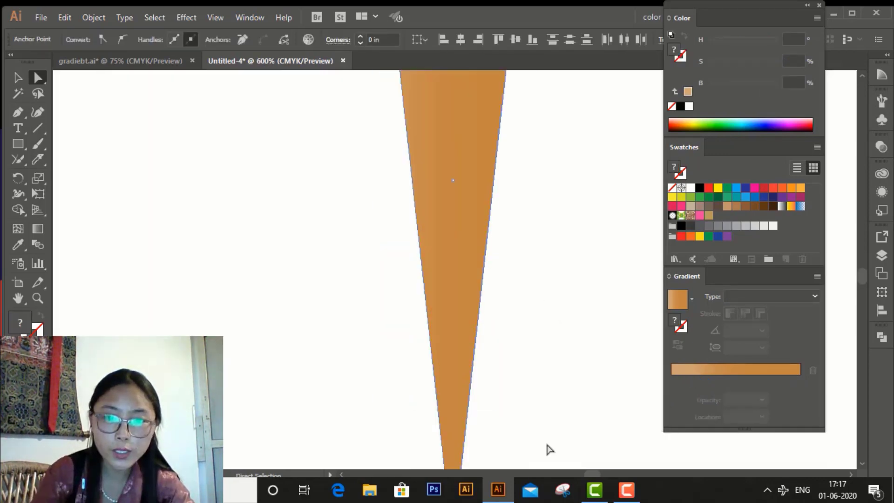
scroll(546, 343, up, 3)
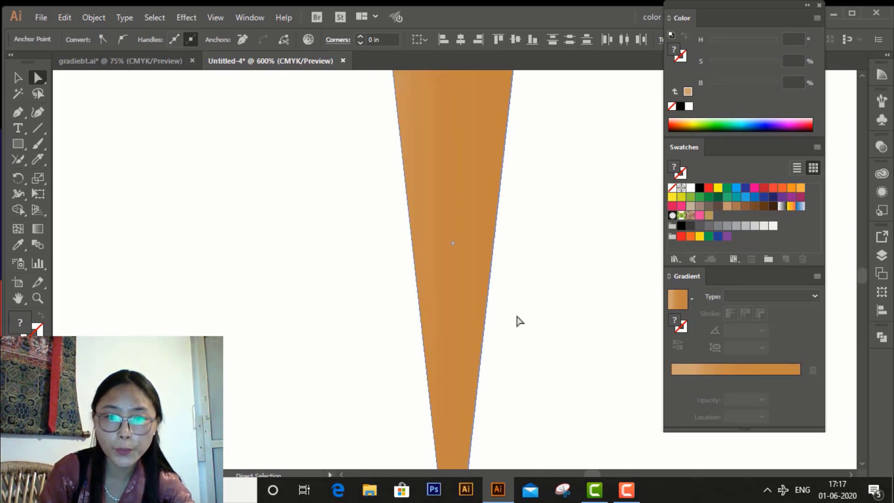
scroll(518, 321, up, 2)
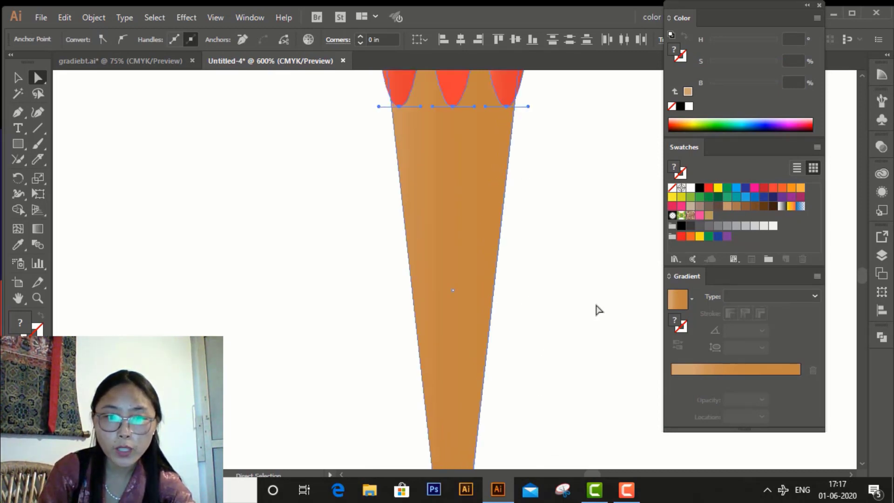
click(458, 270)
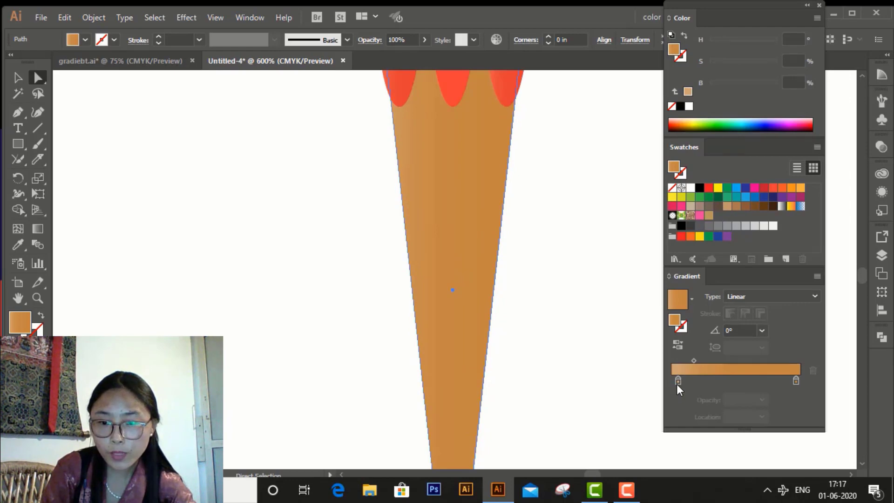
drag(678, 383, 701, 361)
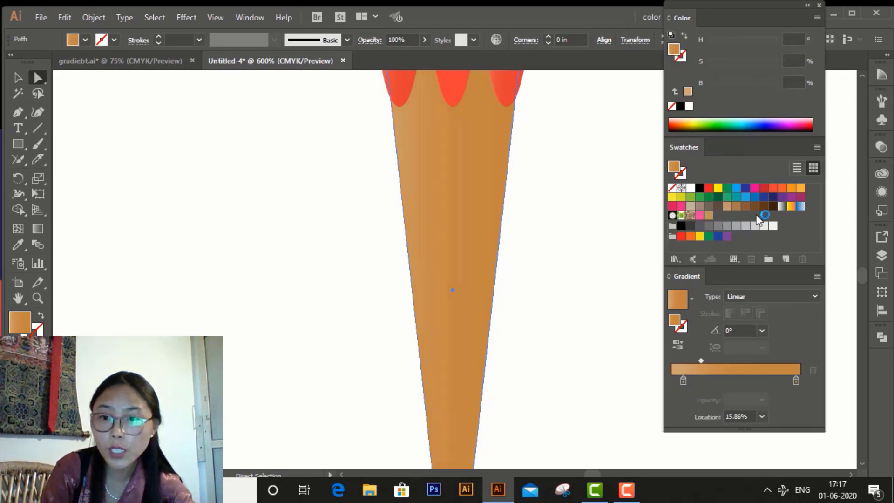
Step: Set the brightness of the tip gradient's lighter stop to 88%, leaving the tip deselected
click(683, 381)
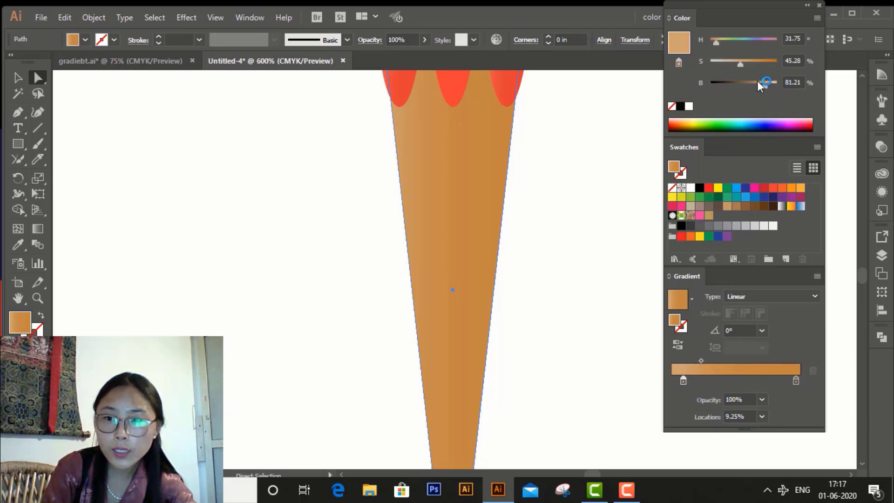
drag(764, 85, 768, 85)
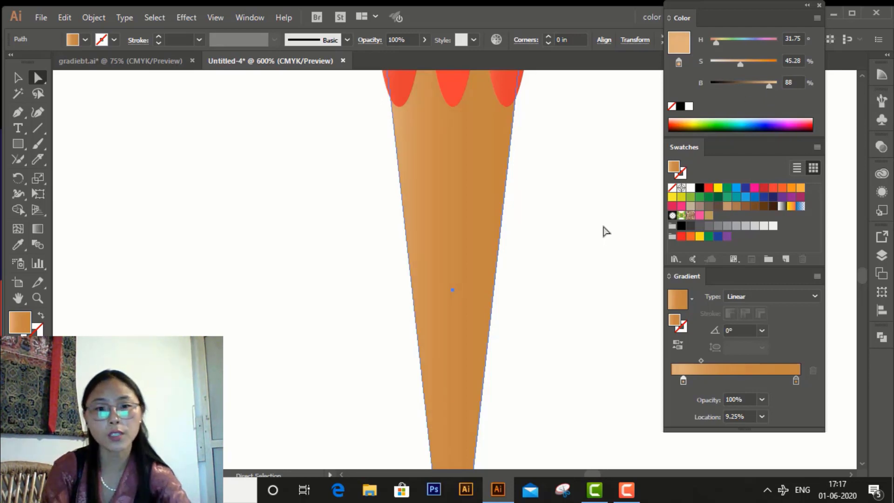
click(591, 320)
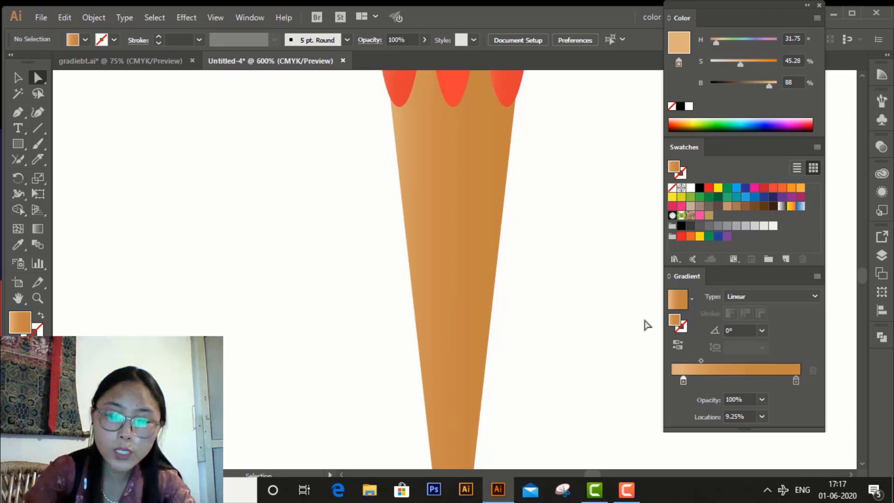
Step: Cut the tan tip with the Knife tool along a diagonal across its lower half, separating the pencil's point
key(ctrl+0)
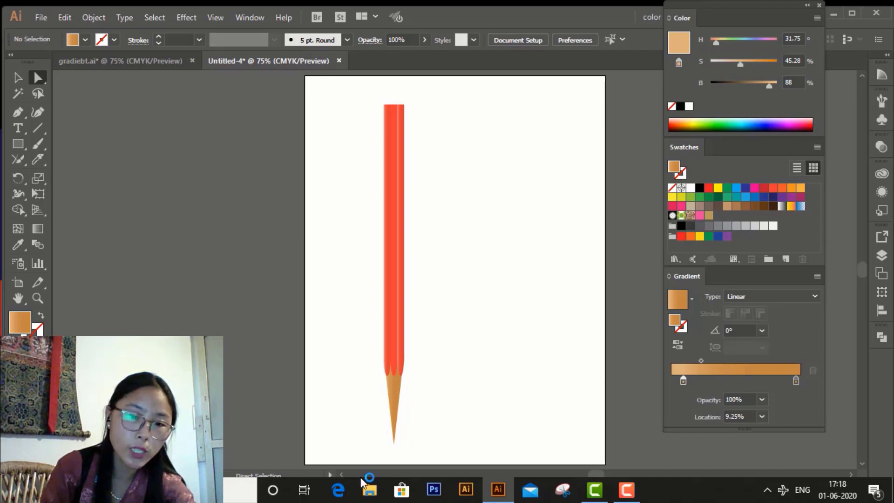
drag(367, 396, 470, 452)
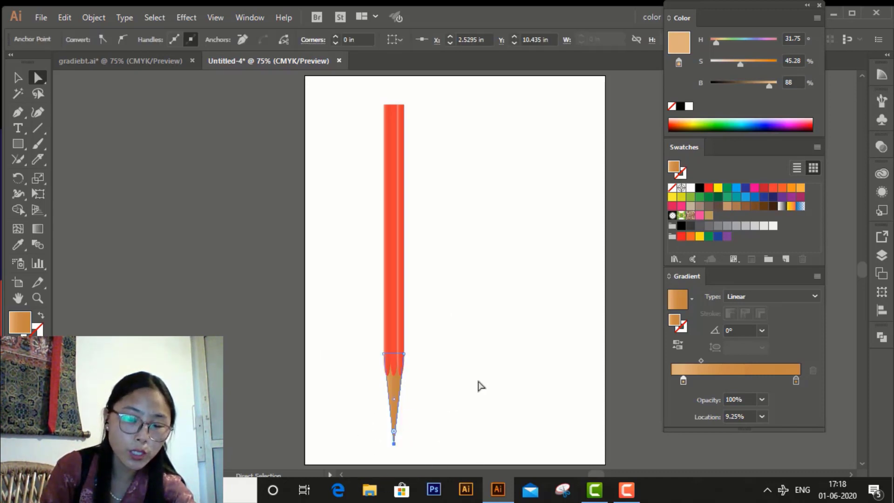
scroll(480, 384, down, 3)
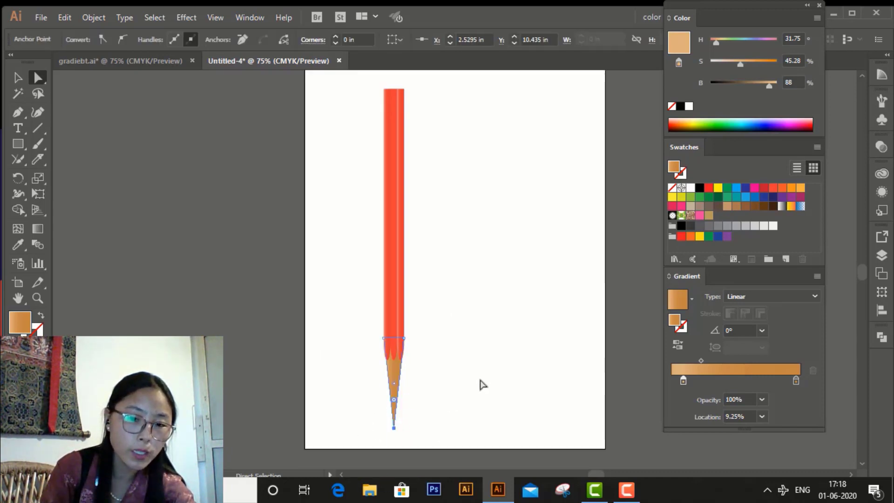
click(36, 160)
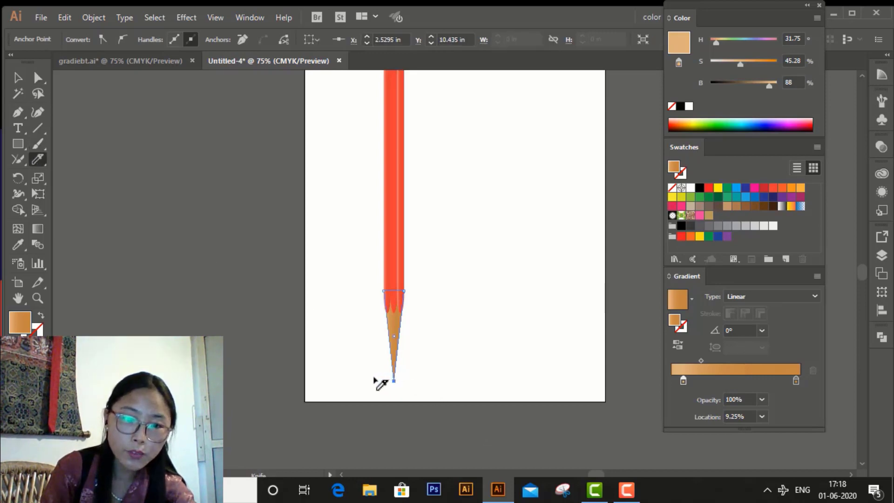
drag(374, 379, 444, 328)
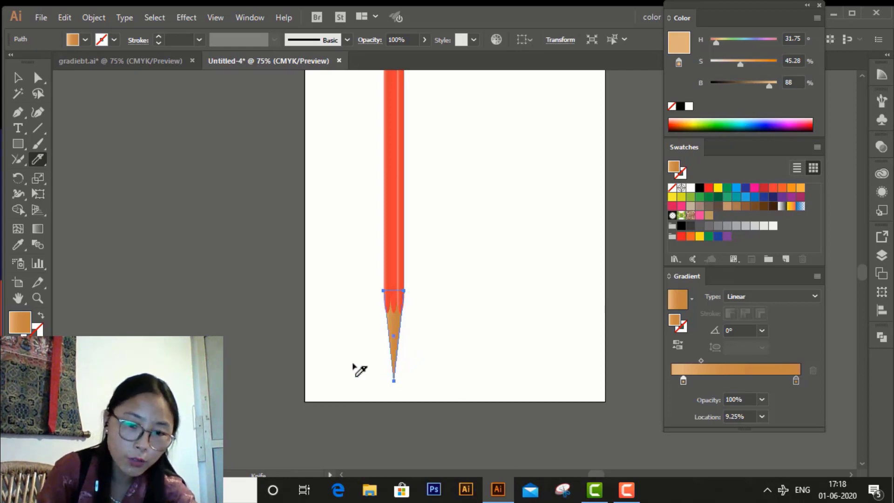
mouse_move(367, 383)
mouse_down()
mouse_move(398, 345)
mouse_move(454, 330)
mouse_up()
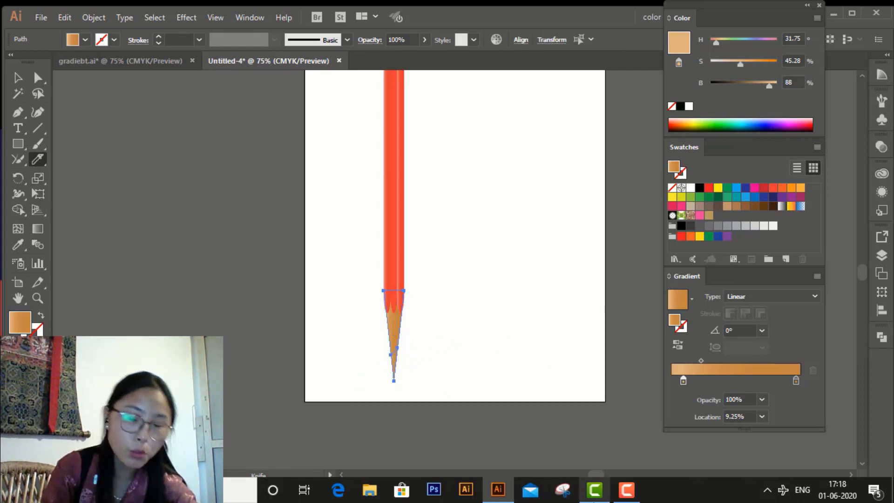
click(19, 78)
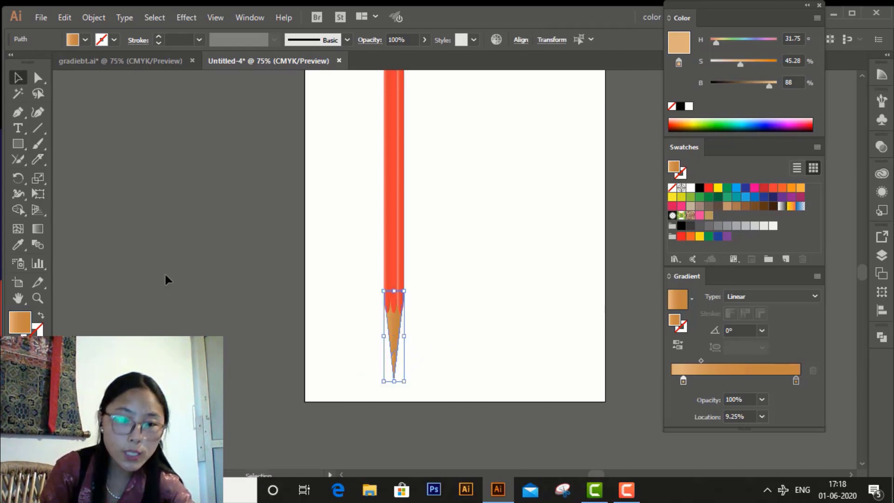
click(447, 385)
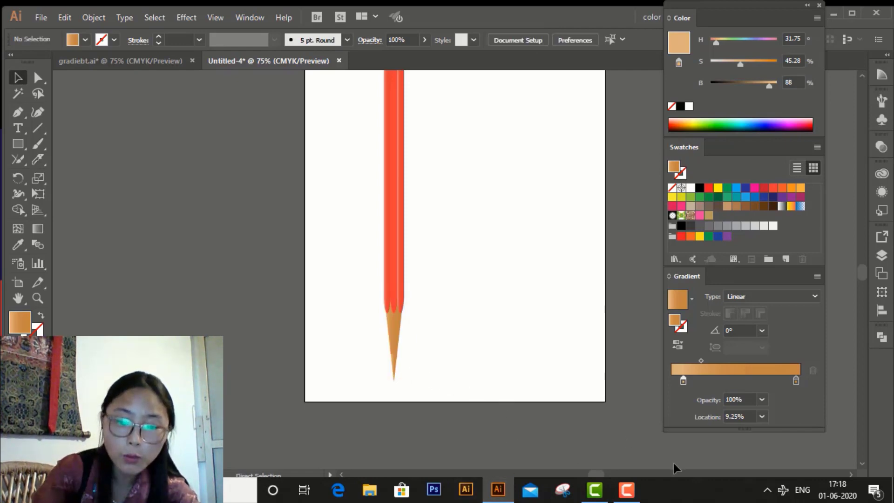
Step: Replace the tan gradient on the pencil's cut-off point with black stops at 4.25% and 93.25%
key(ctrl+1)
key(ctrl+equal)
key(ctrl+equal)
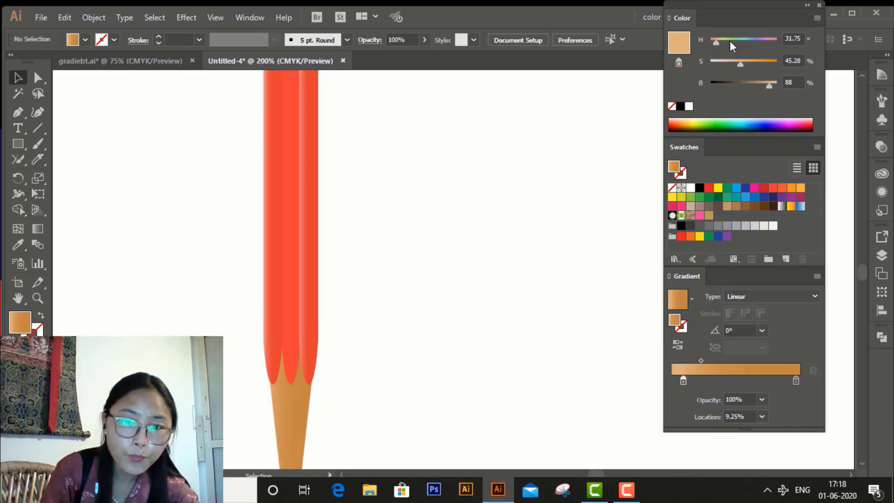
scroll(396, 245, down, 4)
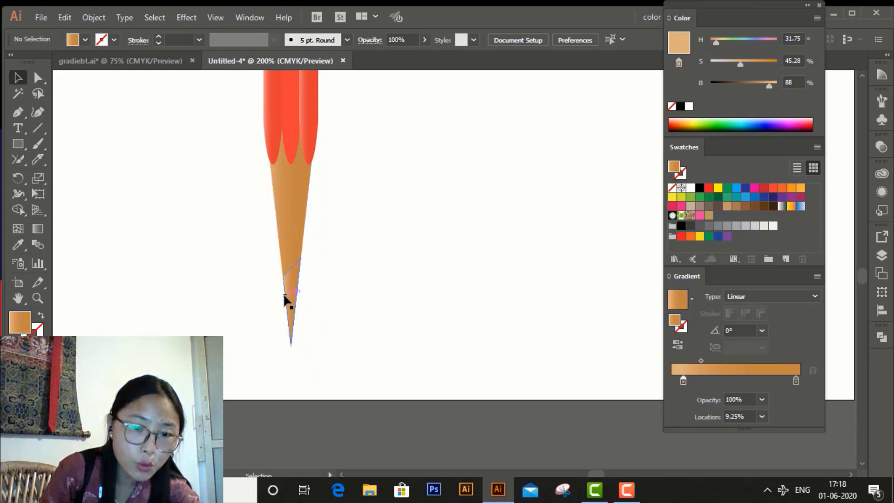
click(293, 297)
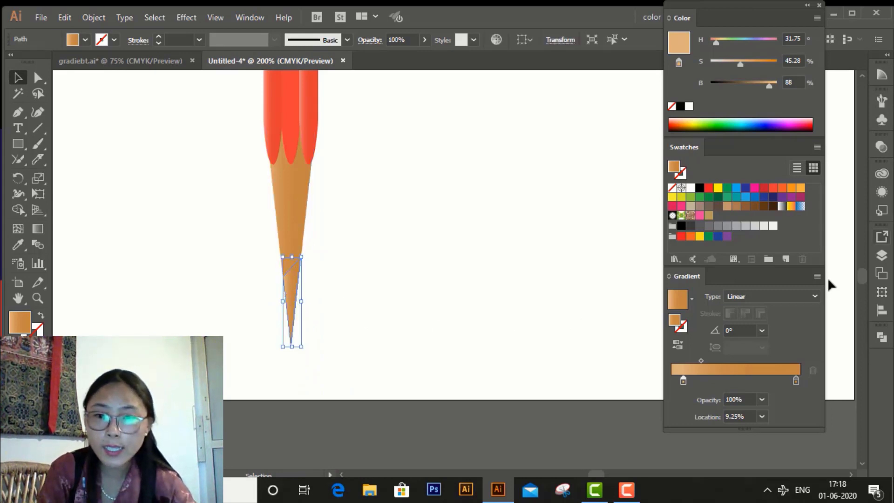
drag(699, 195, 677, 381)
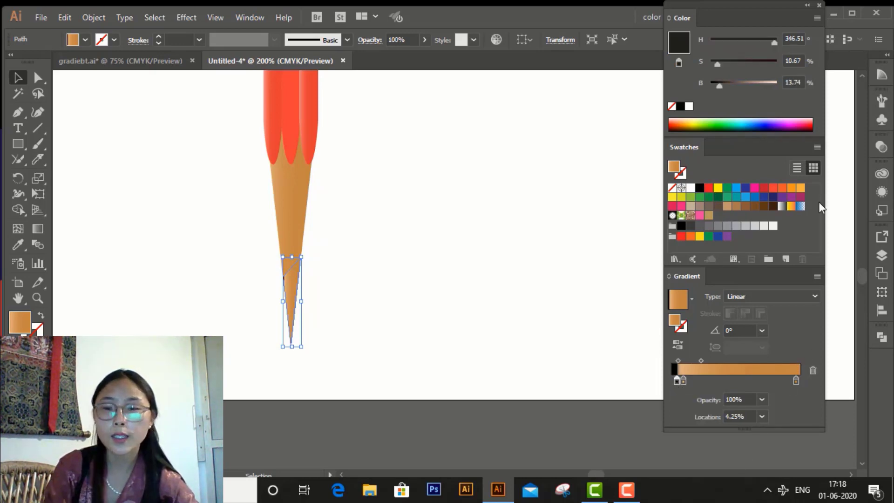
mouse_move(685, 384)
mouse_down()
mouse_move(685, 399)
mouse_move(722, 379)
mouse_move(798, 382)
mouse_move(795, 399)
mouse_move(774, 382)
mouse_move(792, 381)
mouse_move(794, 365)
mouse_up()
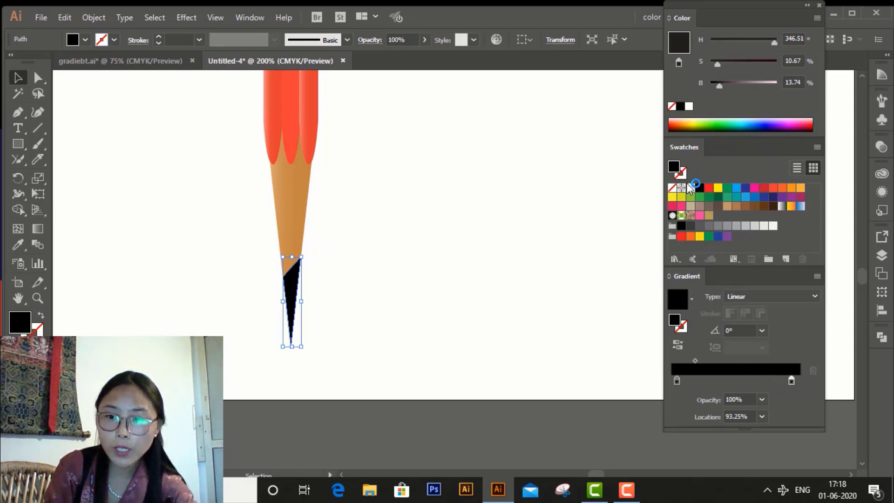
Step: Add a white highlight stop at 34.75% to the black lead gradient, with the midpoint before it at 87%, leaving the lead deselected
drag(691, 188, 694, 371)
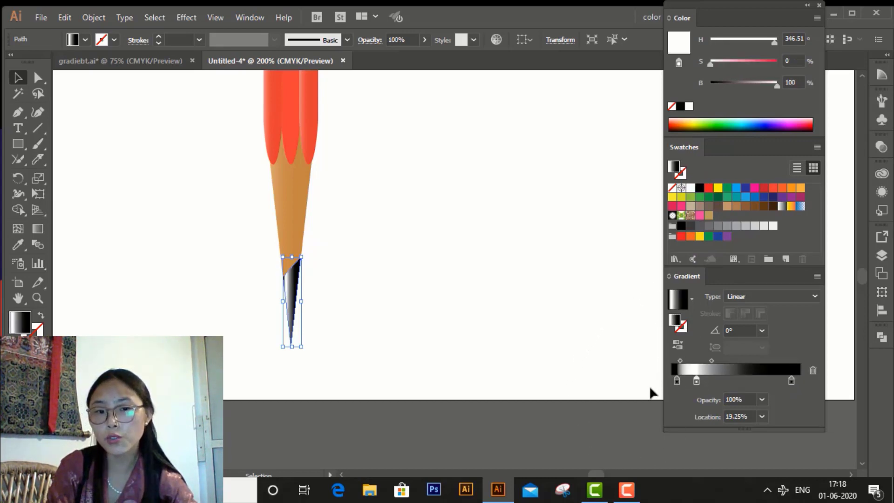
click(676, 382)
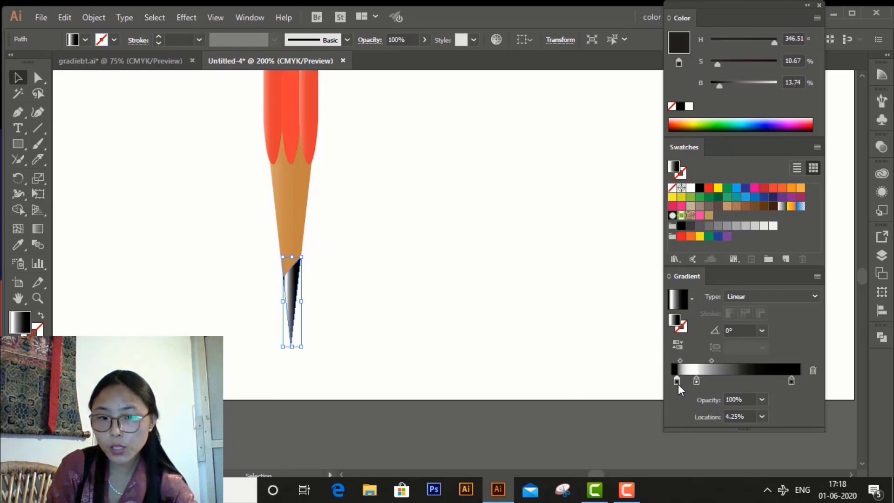
drag(678, 384, 716, 381)
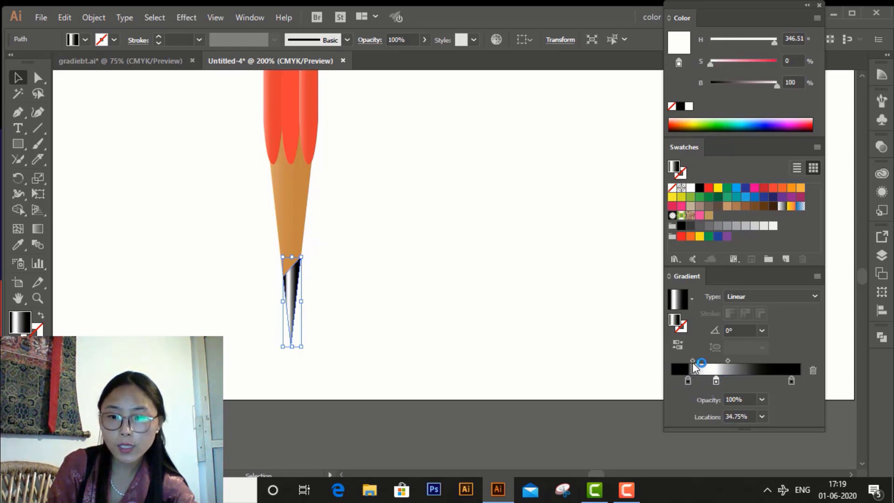
drag(692, 361, 713, 359)
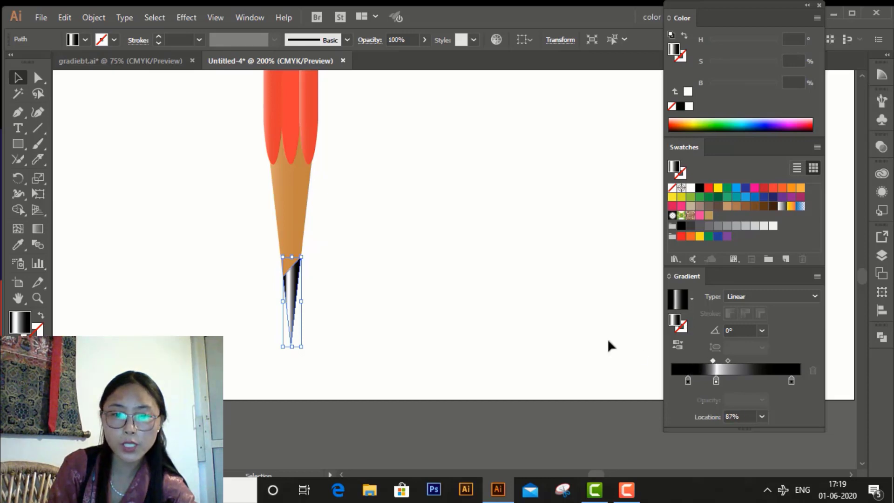
key(ctrl+0)
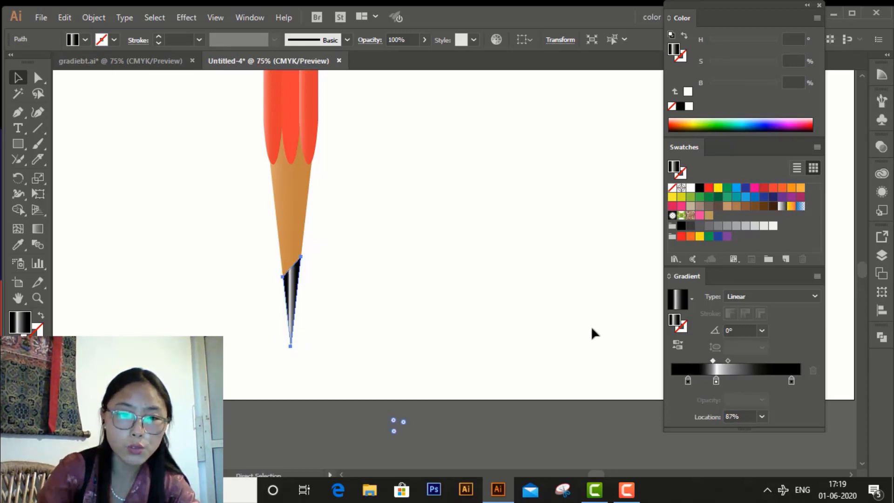
click(581, 329)
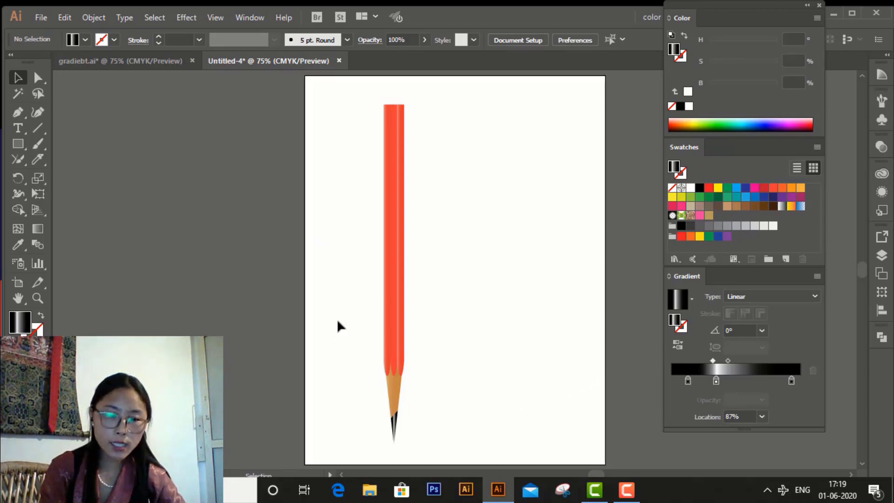
Step: Select all parts of the pencil and group them
mouse_move(337, 319)
mouse_down()
mouse_move(485, 475)
mouse_move(497, 404)
mouse_move(481, 406)
mouse_move(485, 426)
mouse_up()
key(a)
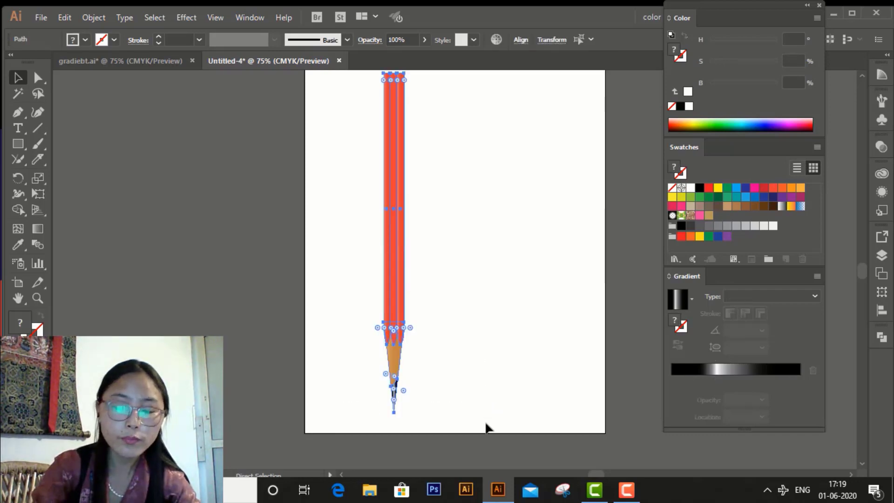
key(v)
key(ctrl+g)
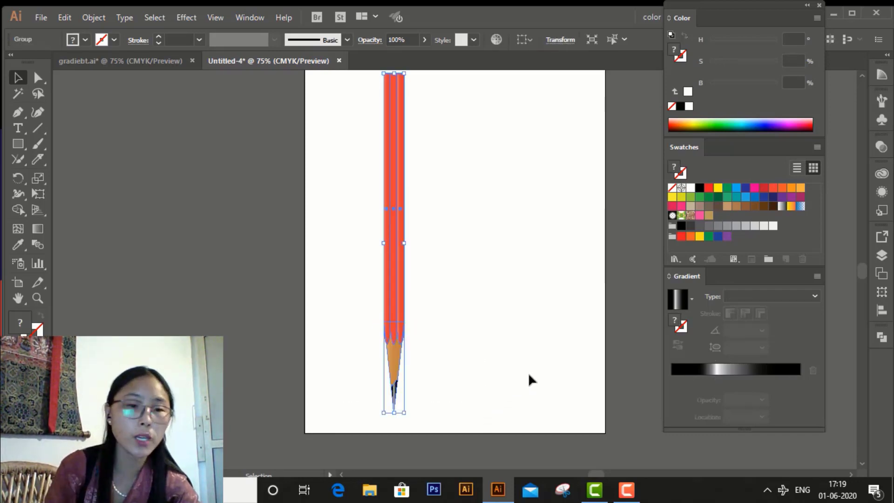
Step: Examine the top end of the finished green pencil in gradiebt.ai, and return to the red pencil's document
click(163, 59)
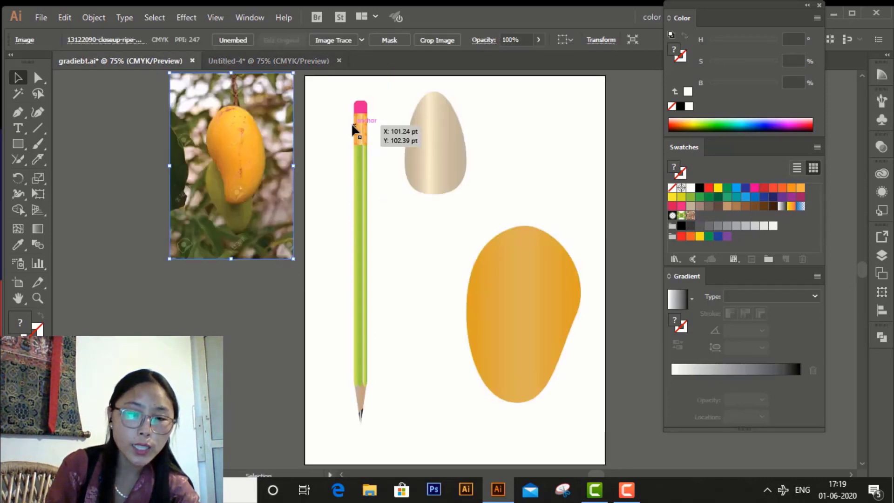
click(275, 59)
scroll(432, 352, up, 2)
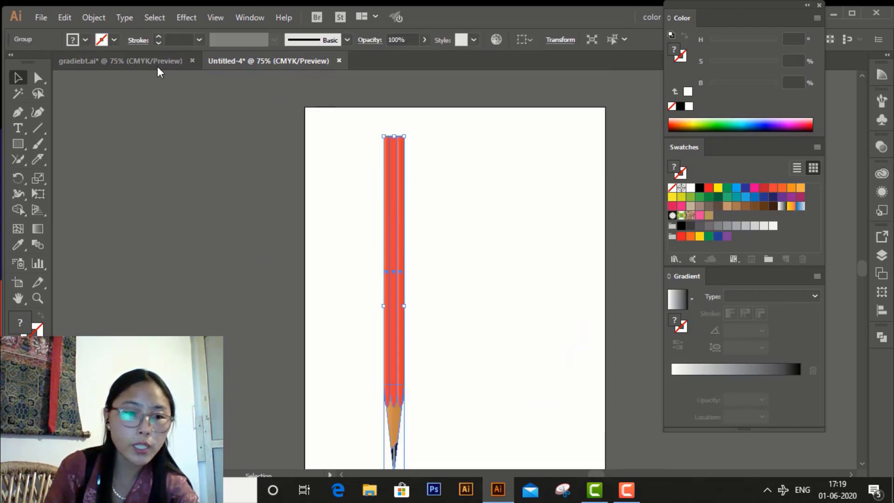
Step: Extend the artboard's upper edge upward to leave more room above the pencil, bringing the artboard's Y position to 5.04 in
click(19, 283)
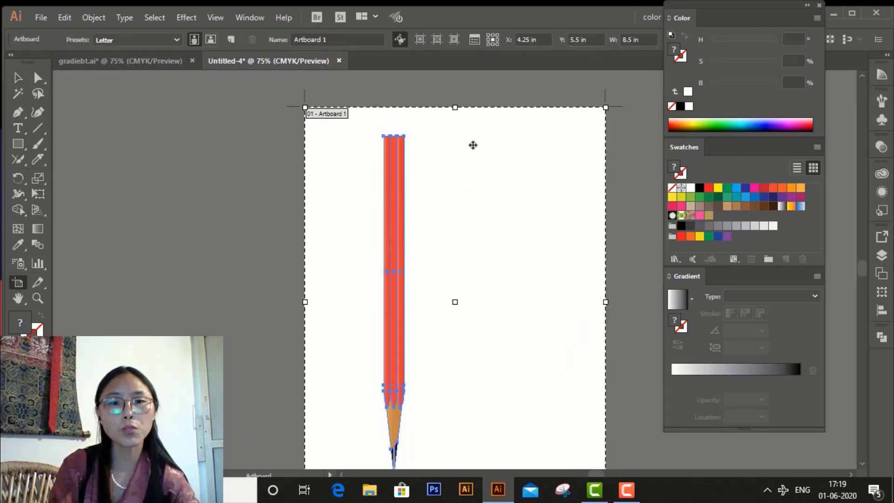
drag(454, 107, 439, 162)
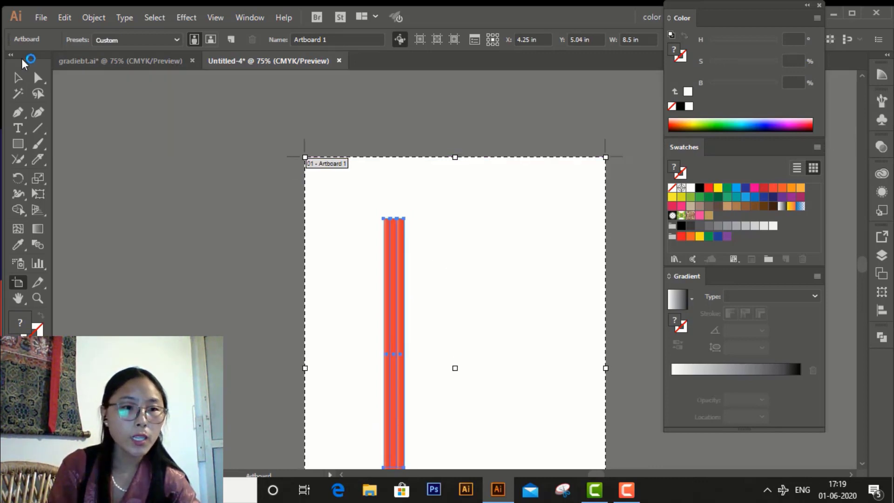
click(17, 77)
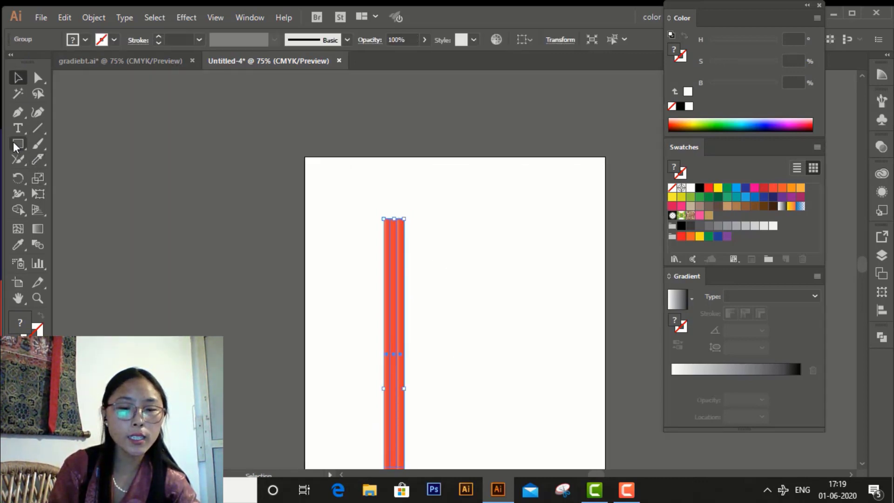
Step: Draw a rectangle as wide as the pencil over its upper end, extending above it, and fill it with the yellow swatch
click(16, 144)
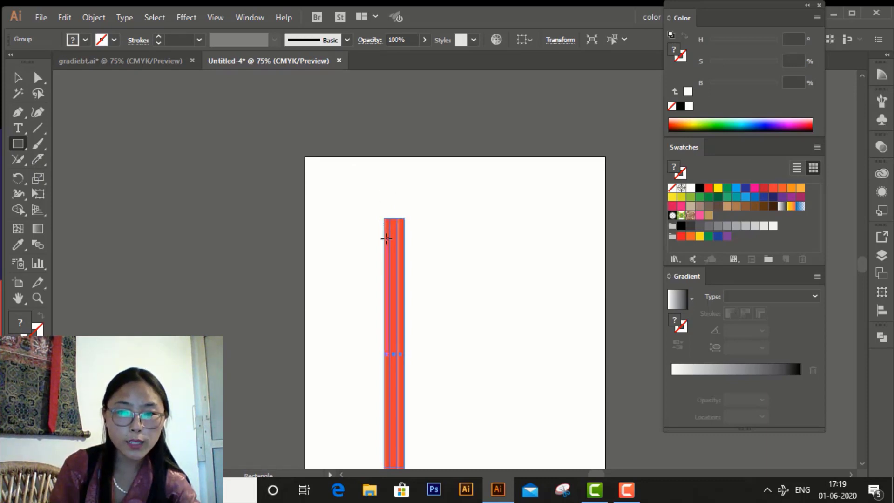
mouse_move(384, 233)
mouse_down()
mouse_move(411, 181)
mouse_move(405, 173)
mouse_move(404, 188)
mouse_move(404, 167)
mouse_up()
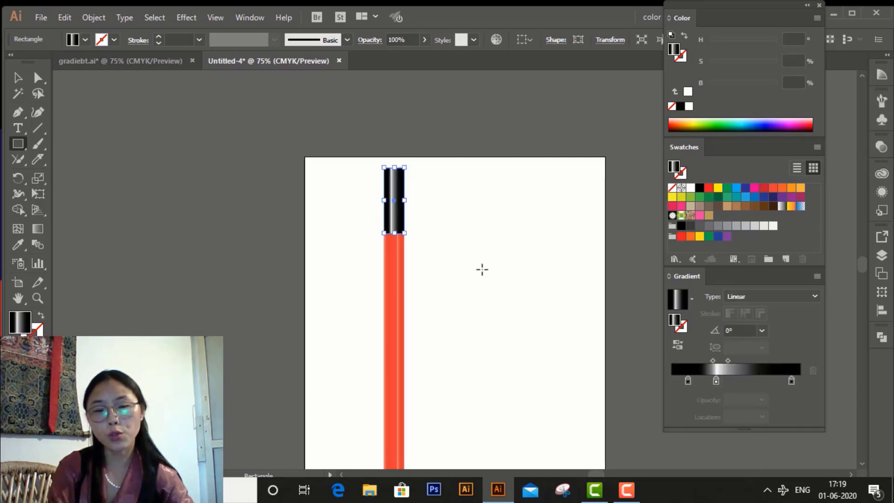
click(719, 188)
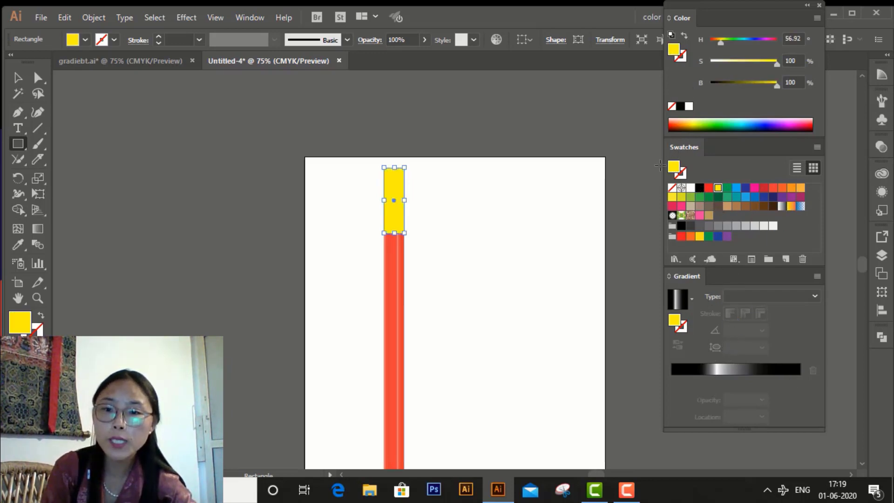
Step: Give the rectangle a linear gradient with only yellow stops at 6.75% and 96.25%, removing the black and white ones
click(680, 370)
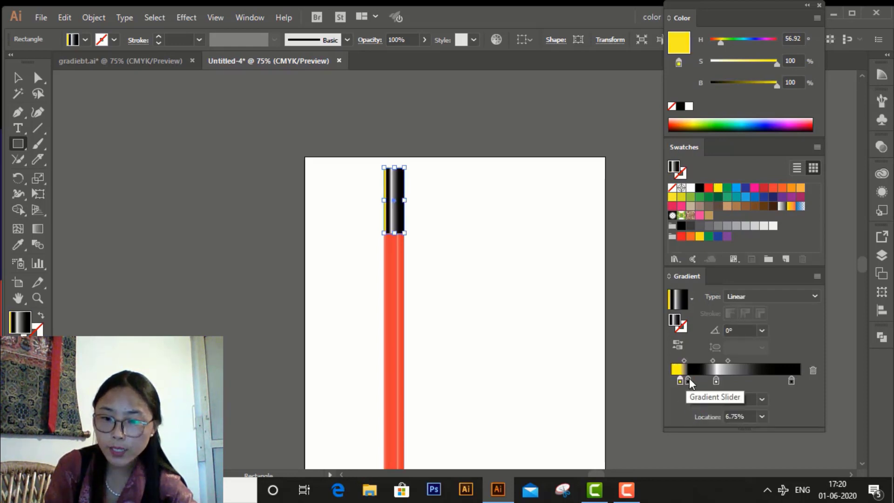
drag(687, 380, 715, 399)
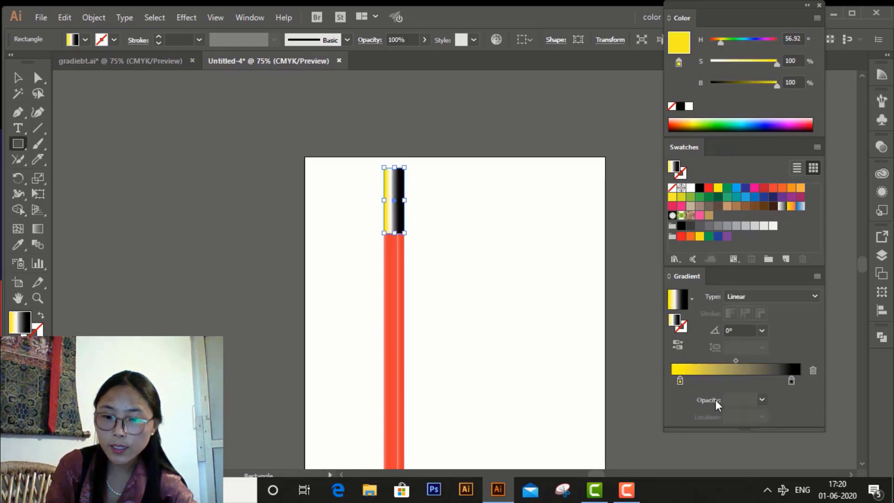
click(792, 380)
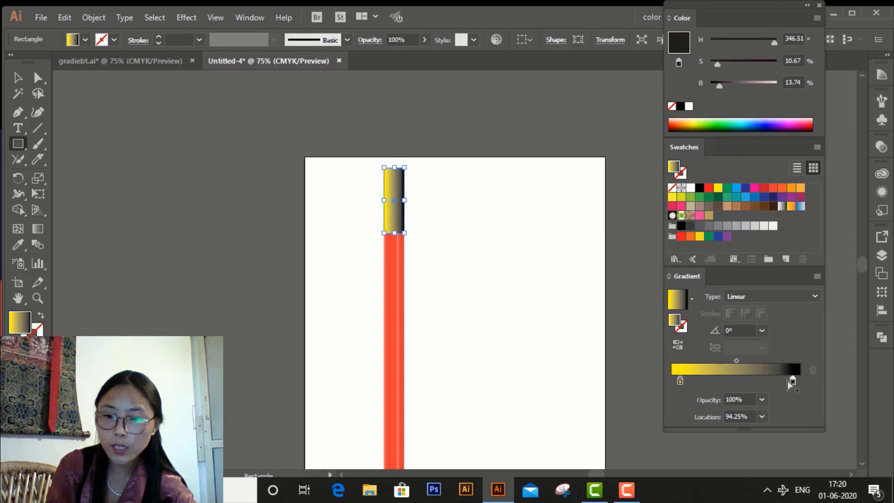
drag(792, 380, 704, 379)
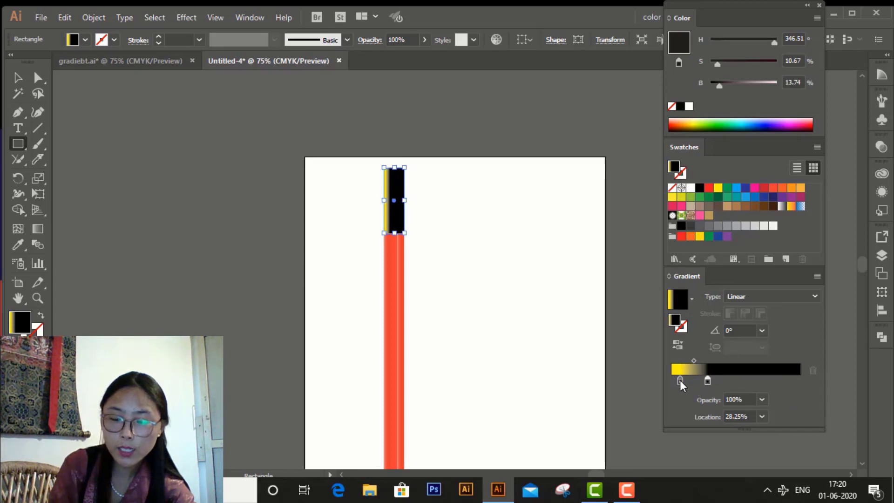
click(679, 380)
click(694, 380)
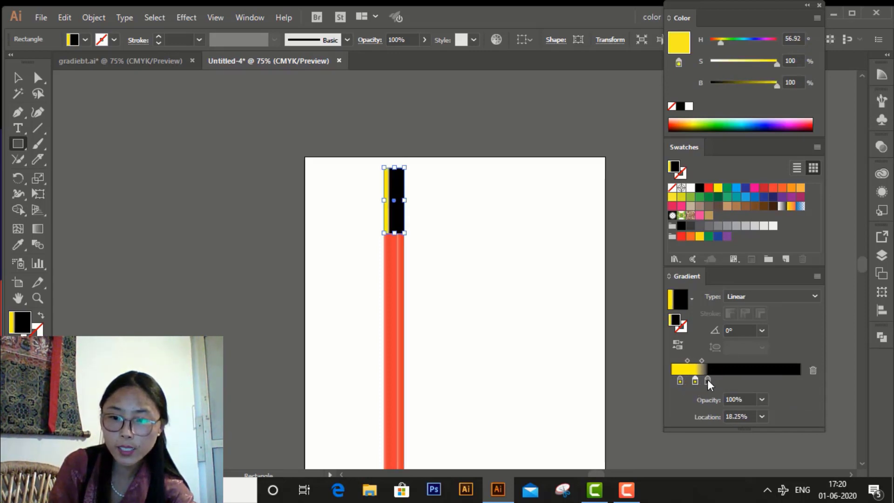
drag(708, 379, 796, 378)
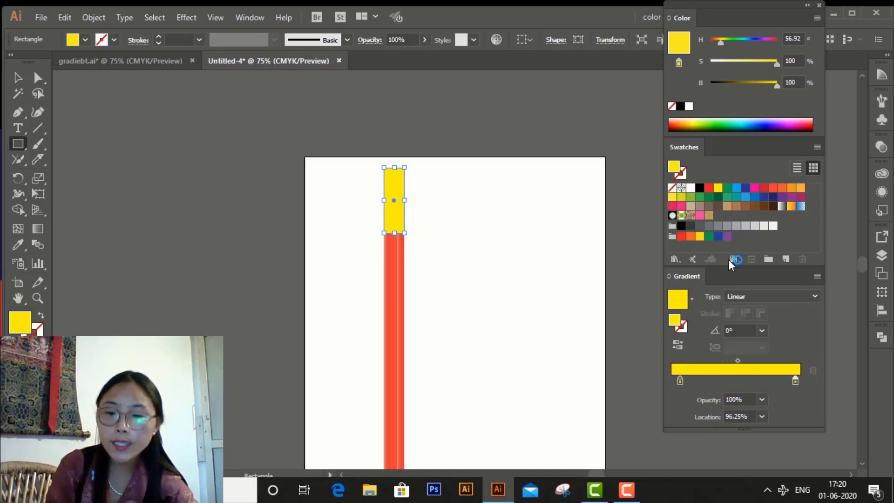
Step: Shift the rectangle gradient's ending stop to 96.75% and add a yellow middle stop at 45.25%
mouse_move(795, 380)
mouse_down()
mouse_move(733, 379)
mouse_move(794, 372)
mouse_up()
click(733, 381)
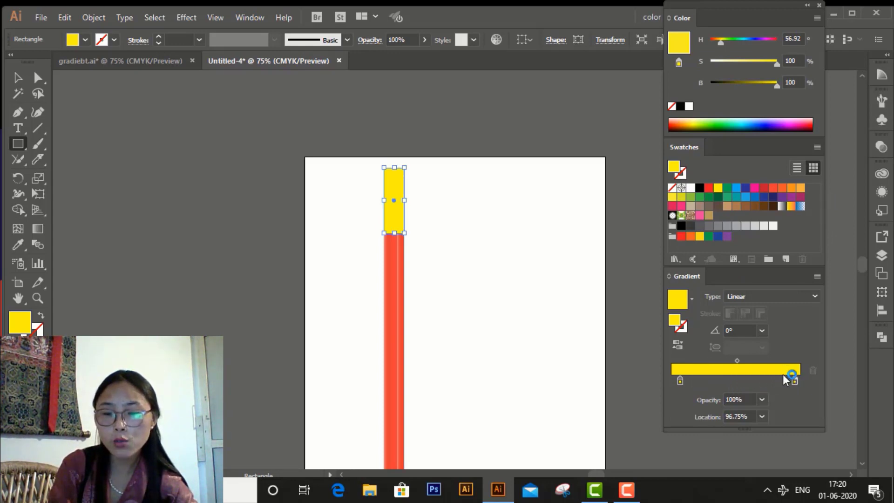
click(730, 382)
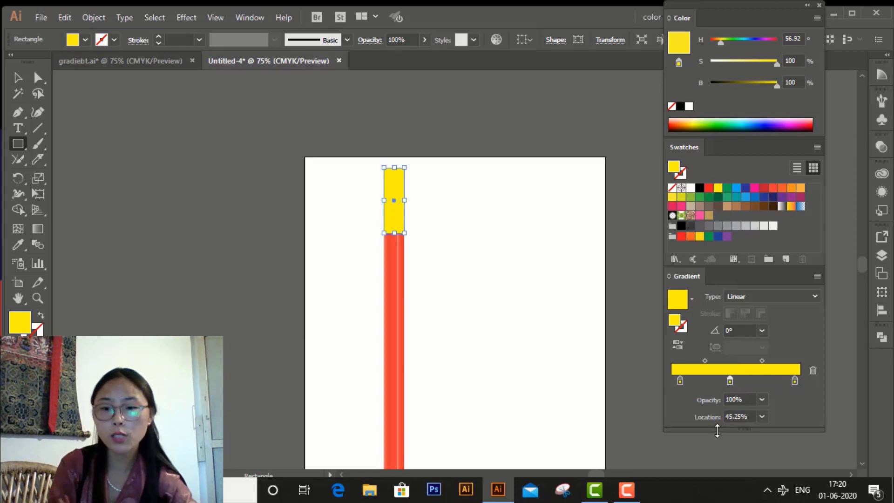
Step: Turn the rectangle gradient's starting stop orange by setting its hue to 32°
click(680, 381)
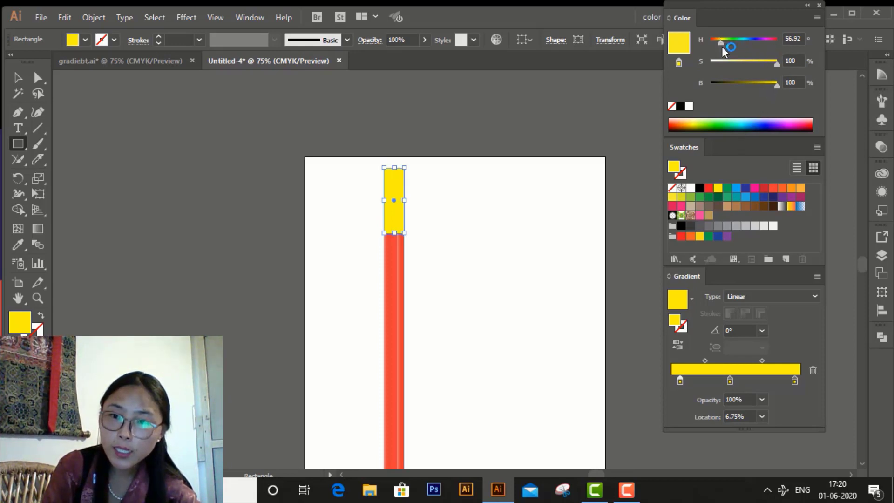
drag(721, 44, 718, 44)
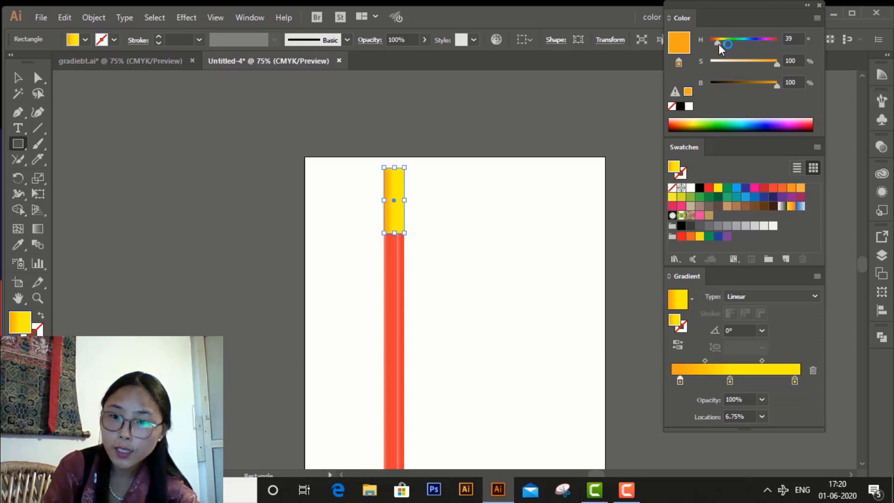
drag(718, 44, 716, 44)
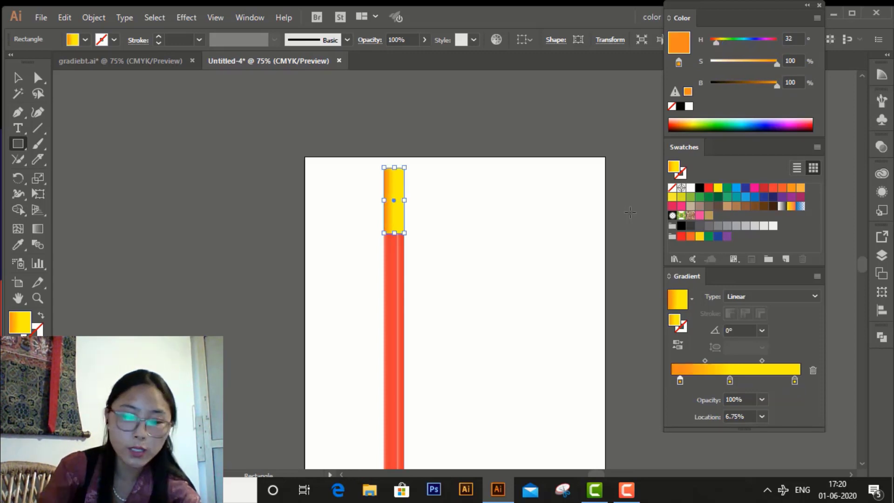
Step: Examine the orange-to-yellow shading of the rectangle at the pencil's upper end up close
key(ctrl+plus)
key(ctrl+plus)
key(ctrl+plus)
key(ctrl+plus)
key(ctrl+plus)
key(ctrl+plus)
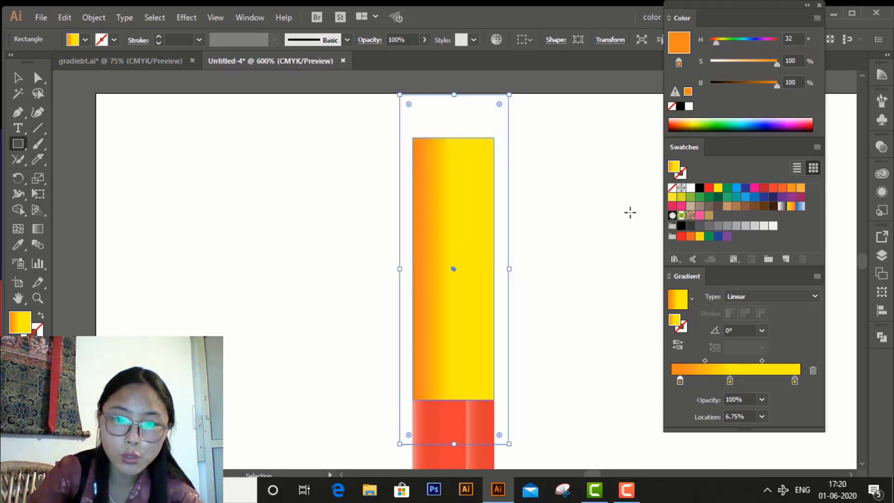
key(ctrl+plus)
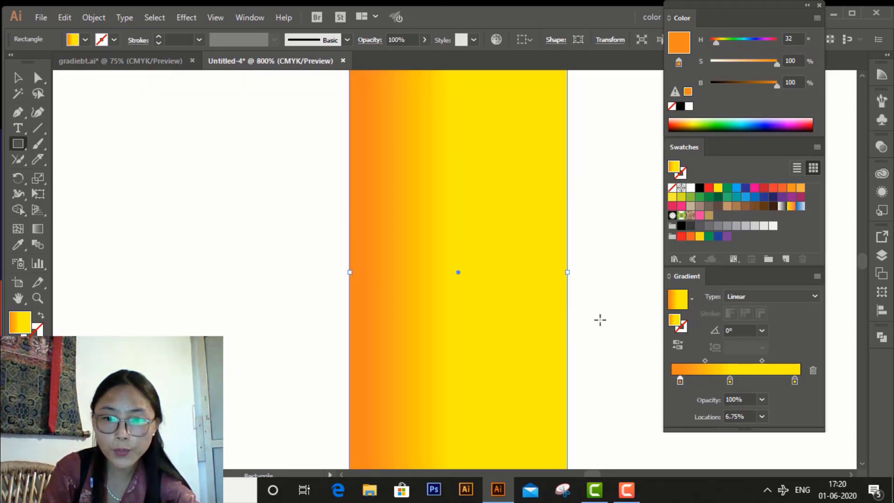
scroll(600, 319, up, 2)
key(ctrl+minus)
key(ctrl+minus)
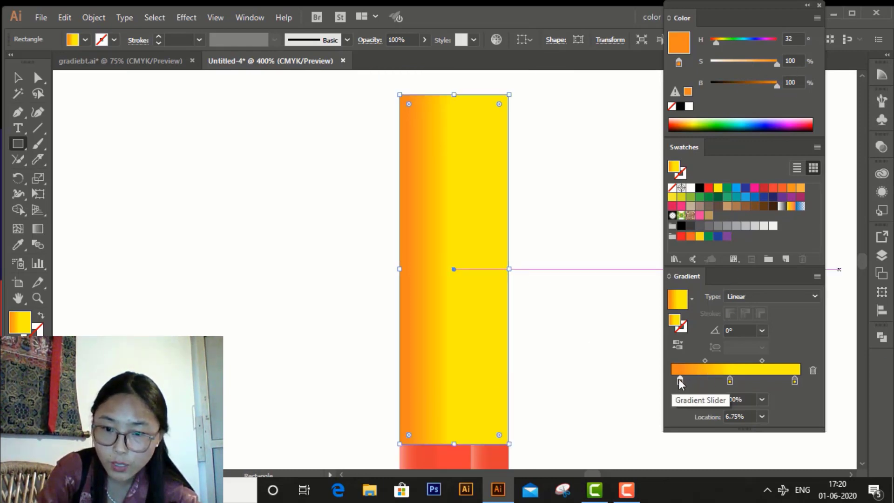
Step: Move the band gradient's orange starting stop inward toward the yellow middle stop and set the ending stop's hue to 35°
drag(681, 380, 704, 380)
click(797, 381)
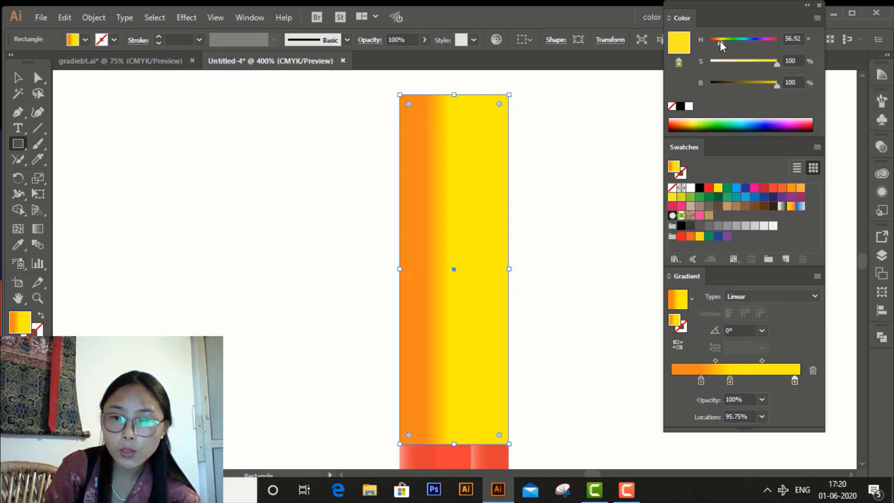
drag(719, 40, 716, 43)
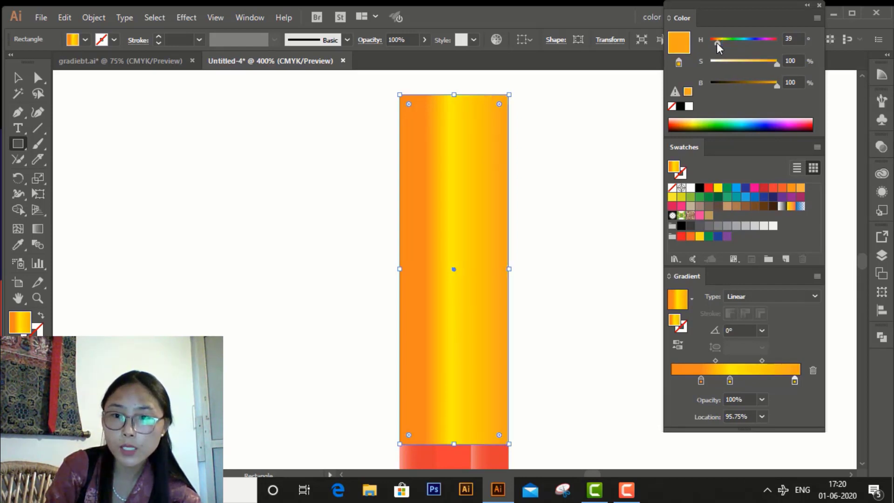
drag(716, 43, 713, 46)
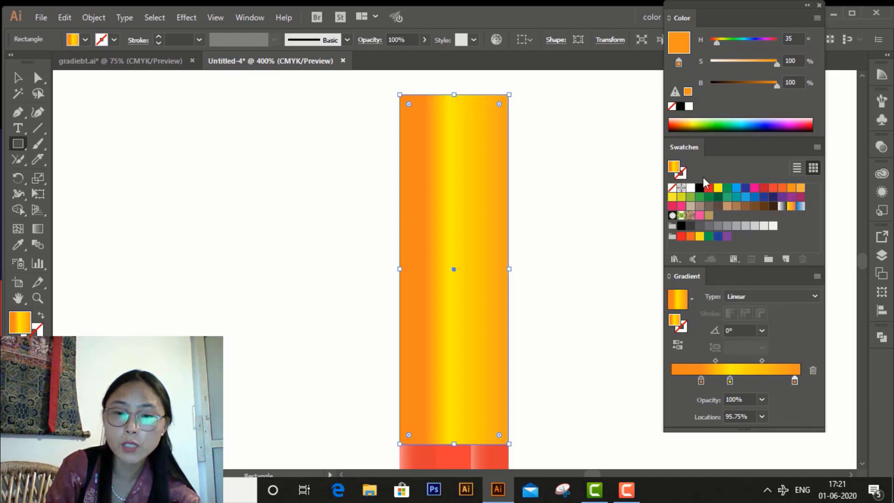
Step: Shift the band gradient's ending stop to 85.75% and lower the yellow middle stop's saturation to 70%
click(709, 381)
drag(711, 381, 799, 409)
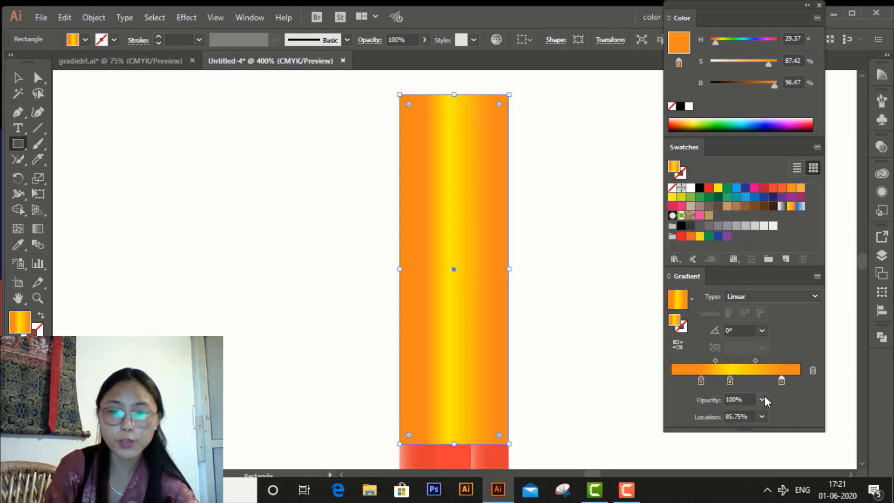
click(729, 379)
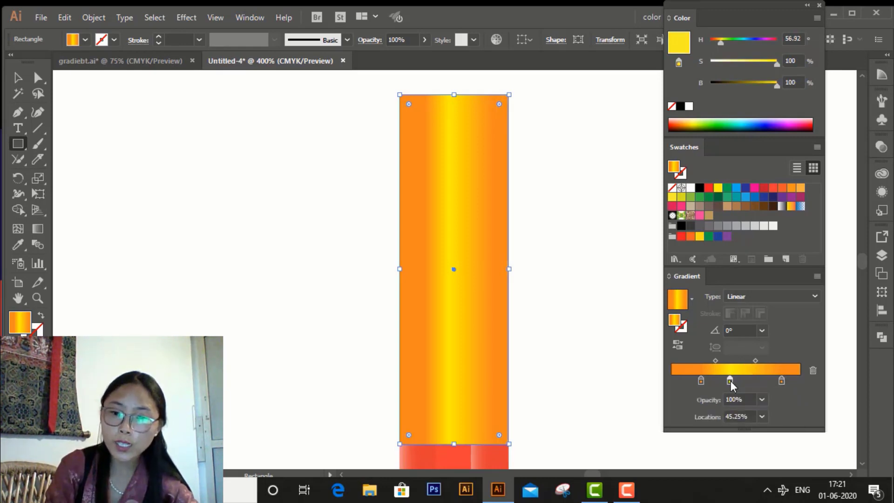
drag(779, 64, 767, 66)
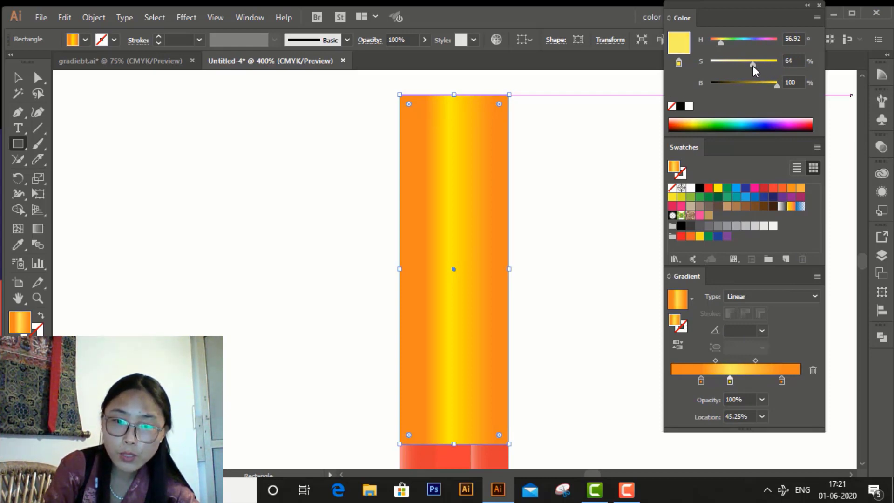
drag(752, 66, 758, 65)
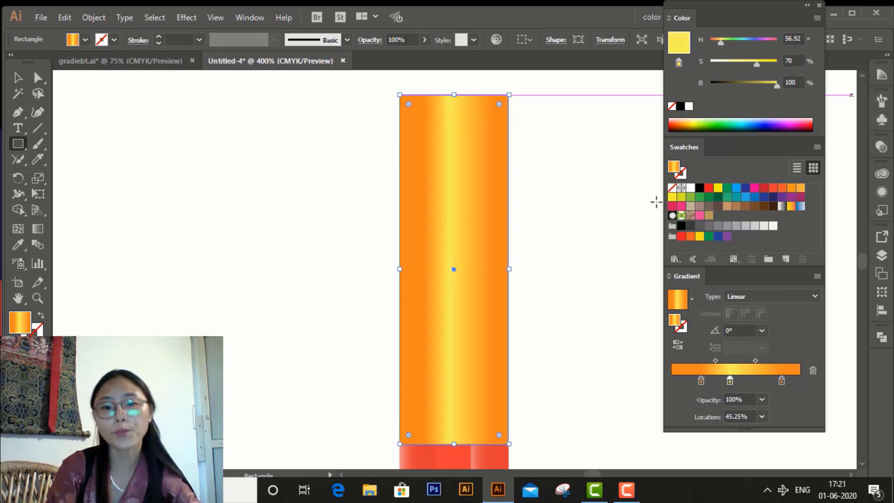
Step: Send the orange-yellow band rectangle to the back, behind the red pencil body
key(ctrl+0)
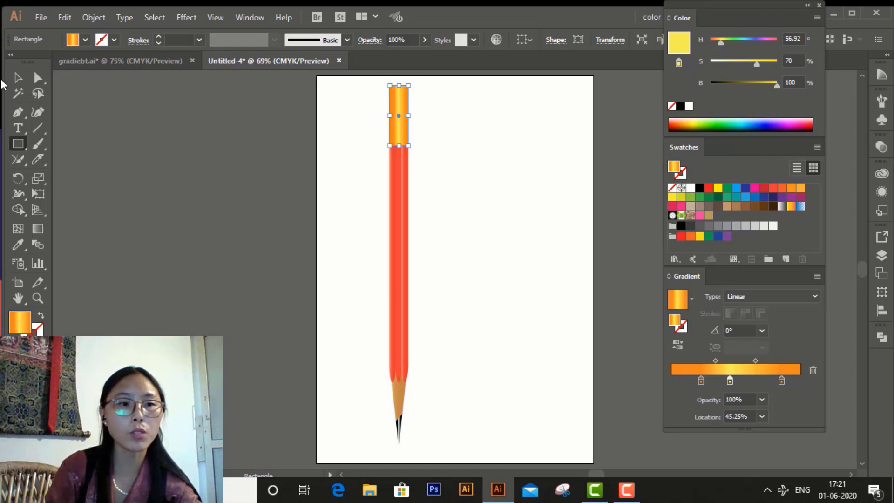
click(18, 78)
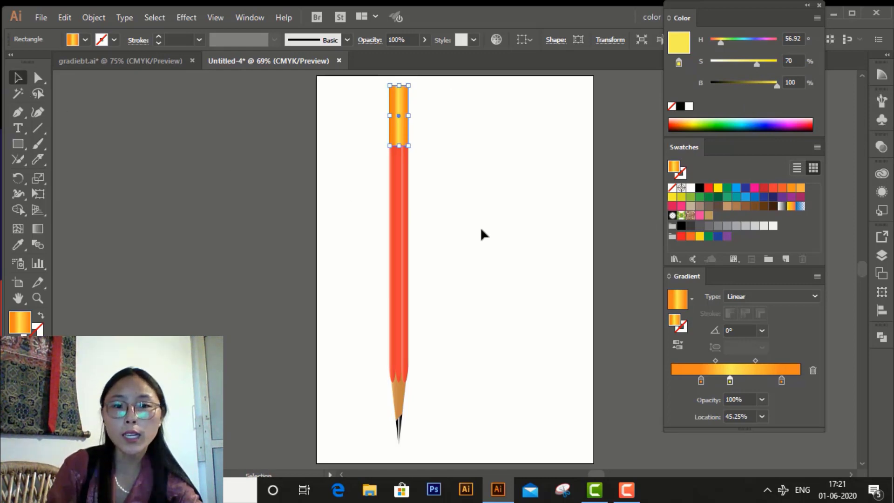
right_click(400, 132)
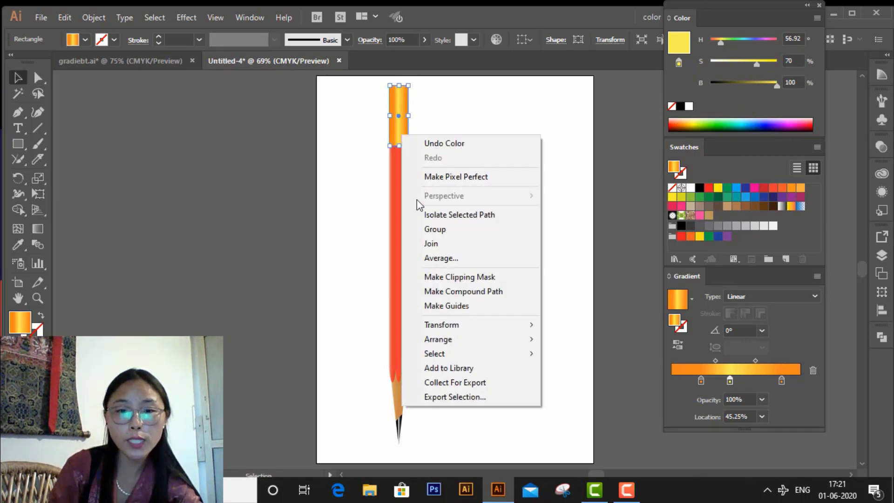
mouse_move(451, 338)
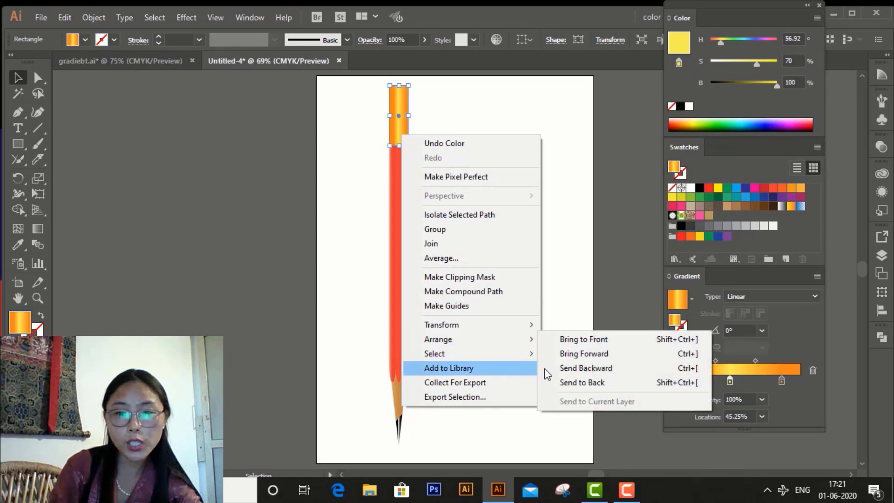
click(577, 382)
click(557, 288)
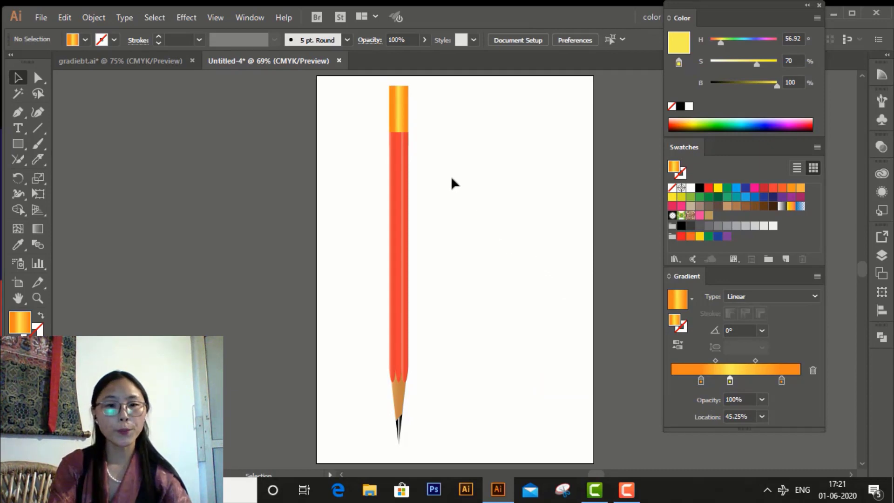
Step: Group all parts of the pencil, from the band to the black lead, into one object
mouse_move(339, 103)
mouse_down()
mouse_move(407, 216)
mouse_move(432, 434)
mouse_up()
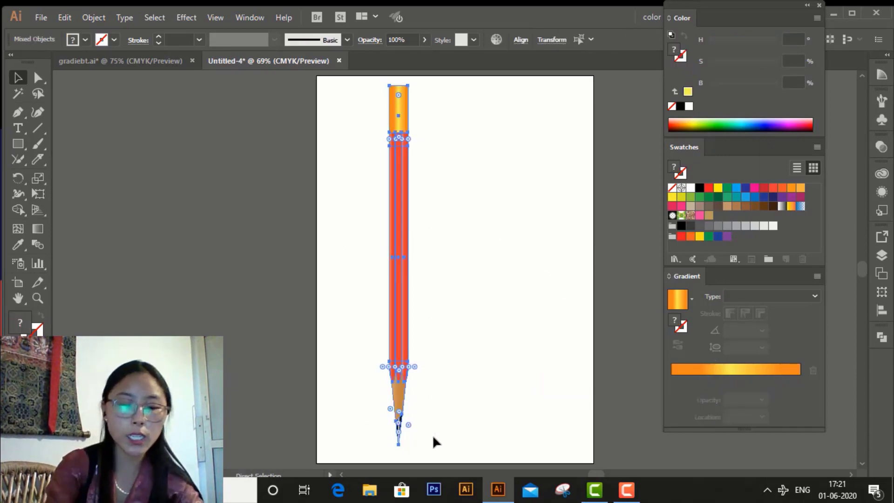
key(v)
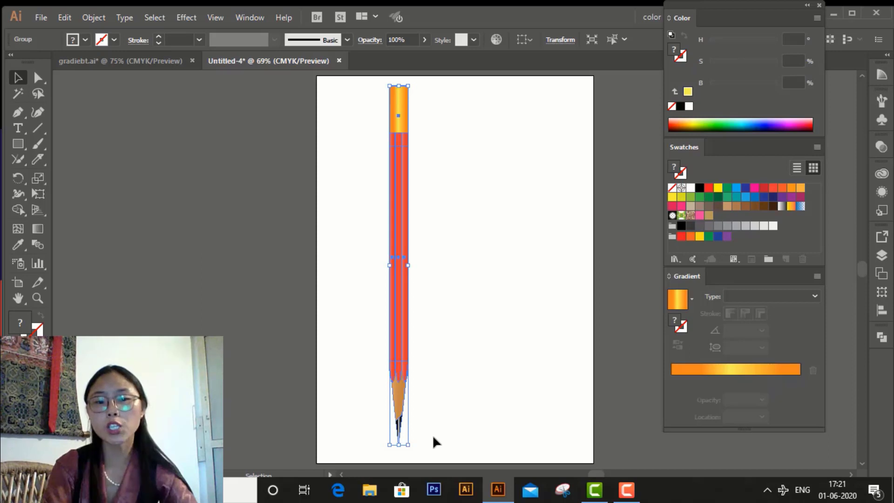
click(499, 166)
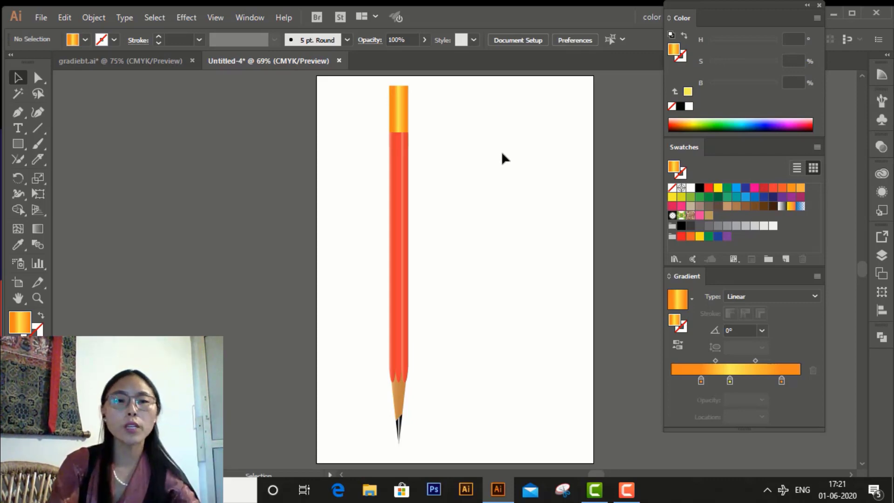
Step: Try to draw a rounded rectangle as wide as the pencil over its upper end
click(20, 145)
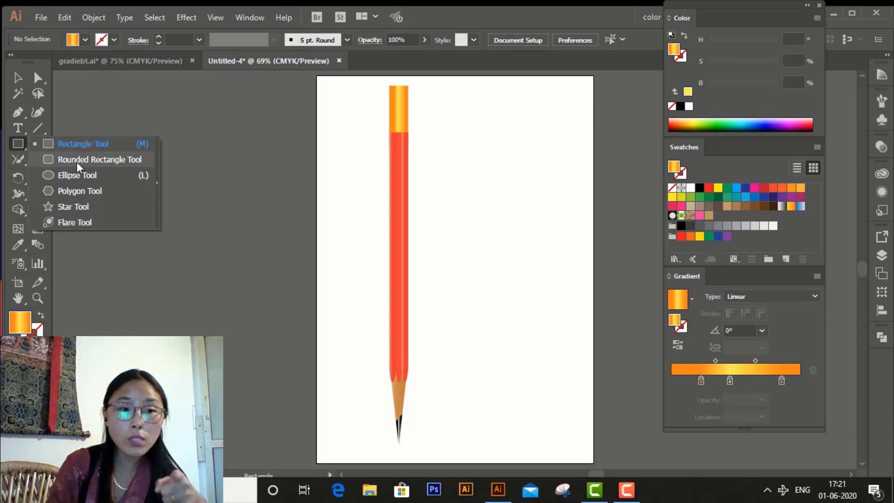
click(77, 161)
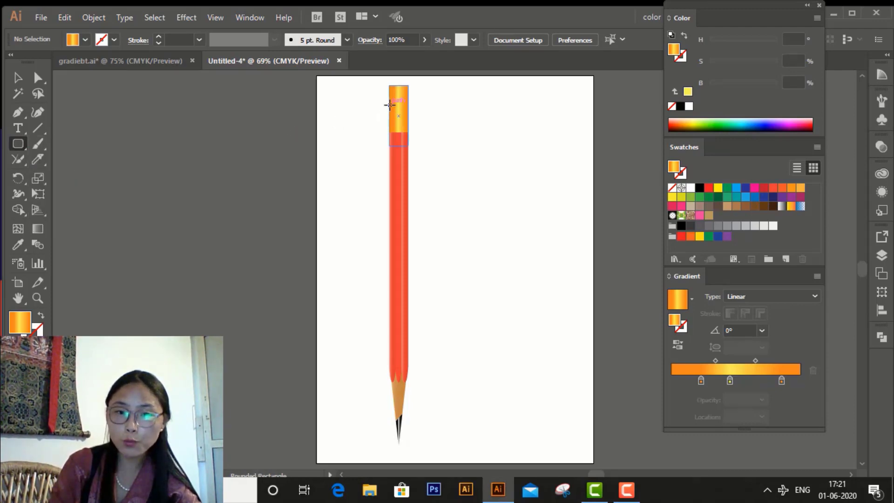
mouse_move(389, 104)
mouse_down()
mouse_move(403, 80)
mouse_move(428, 175)
mouse_move(408, 149)
mouse_up()
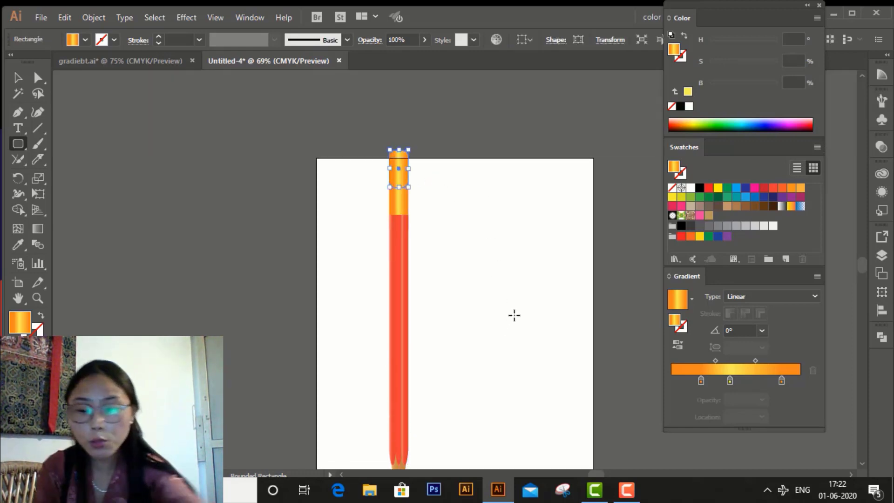
key(ctrl+shift+a)
scroll(518, 265, down, 3)
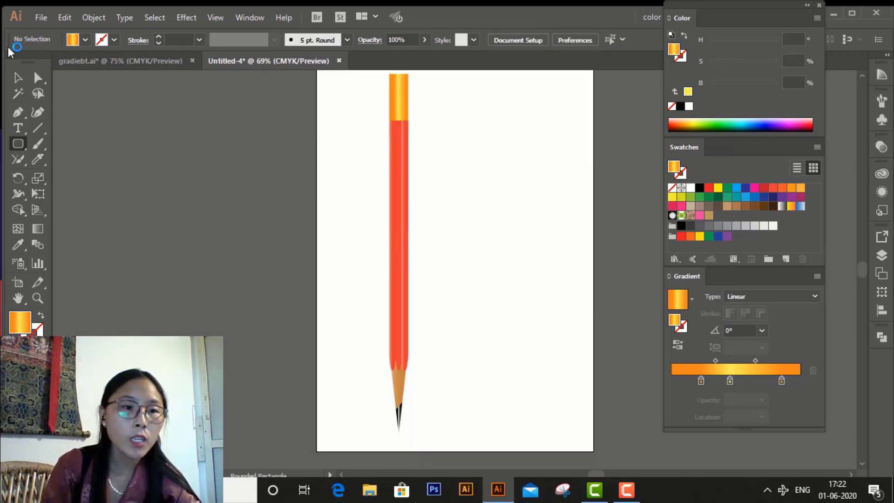
Step: Move the whole grouped pencil down and slightly to the left on the artboard to free space above the band
click(17, 77)
mouse_move(374, 106)
mouse_down()
mouse_move(412, 242)
mouse_move(429, 400)
mouse_move(440, 409)
mouse_up()
key(Down)
key(Down)
key(Down)
key(Down)
key(Down)
key(Down)
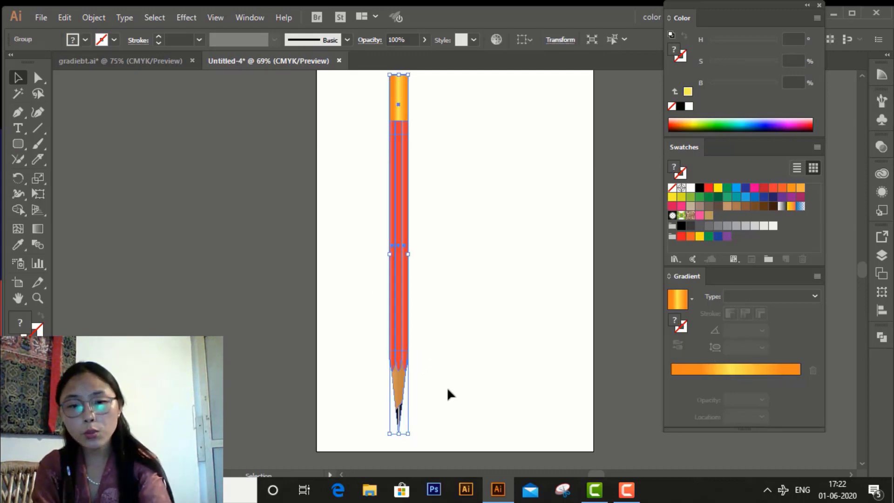
key(Down)
key(Down)
key(Down)
key(Down)
key(Down)
key(Down)
key(Down)
key(Down)
key(Down)
key(Down)
key(Down)
key(Down)
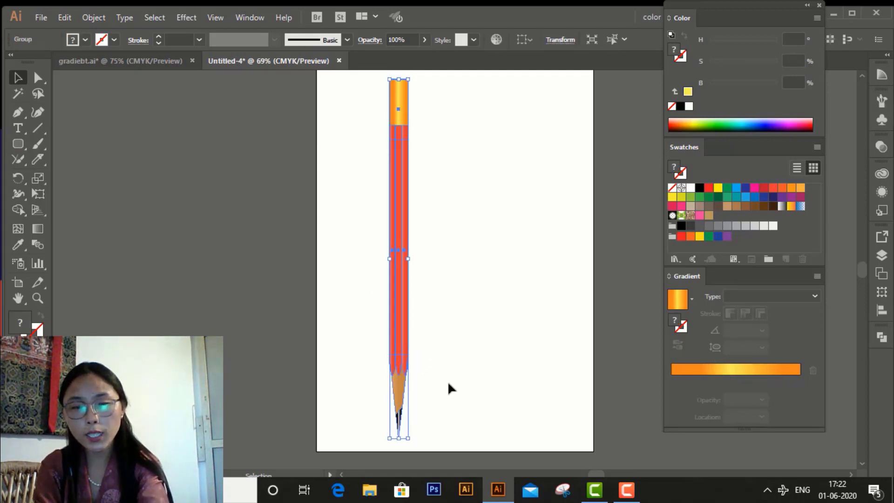
key(Down)
key(Down)
key(Down)
key(Down)
key(Down)
key(Down)
key(Down)
key(Down)
key(Down)
key(Down)
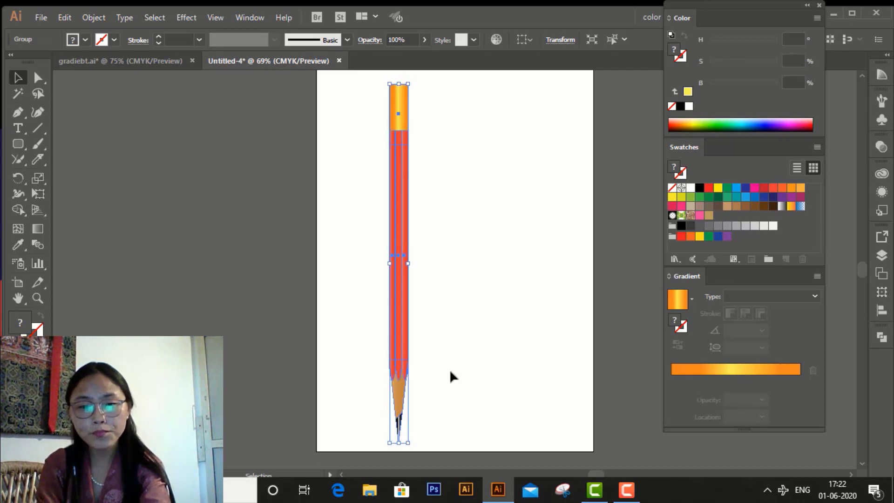
drag(400, 233, 397, 240)
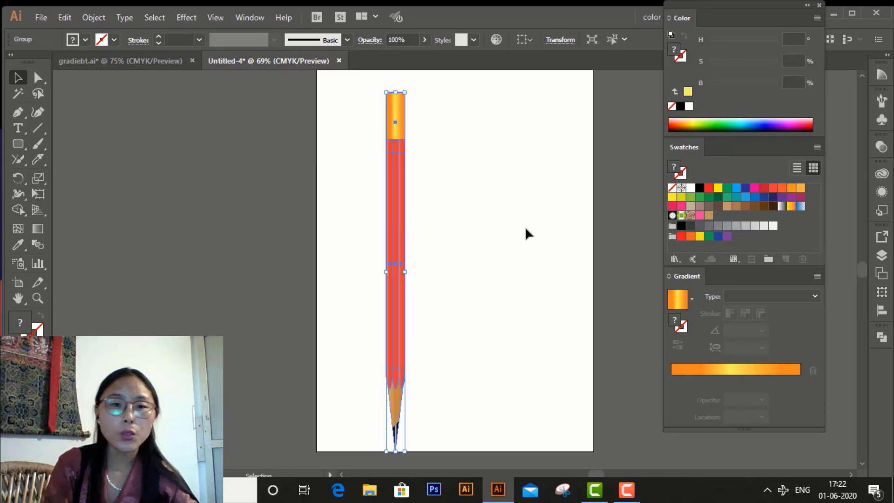
Step: Try out a tall rounded rectangle in the empty area beside the pencil and delete it
click(22, 142)
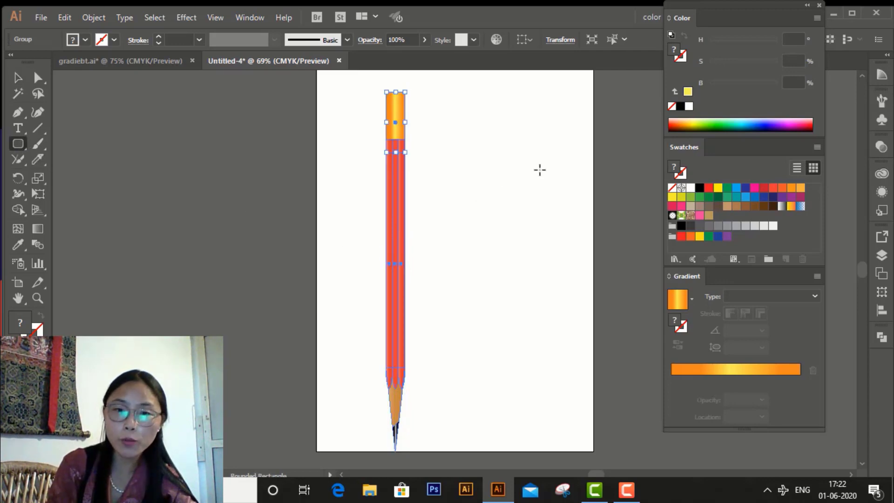
key(ctrl+equal)
key(ctrl+equal)
key(ctrl+equal)
drag(439, 130, 516, 281)
key(Up)
key(Up)
key(Up)
key(Up)
key(Up)
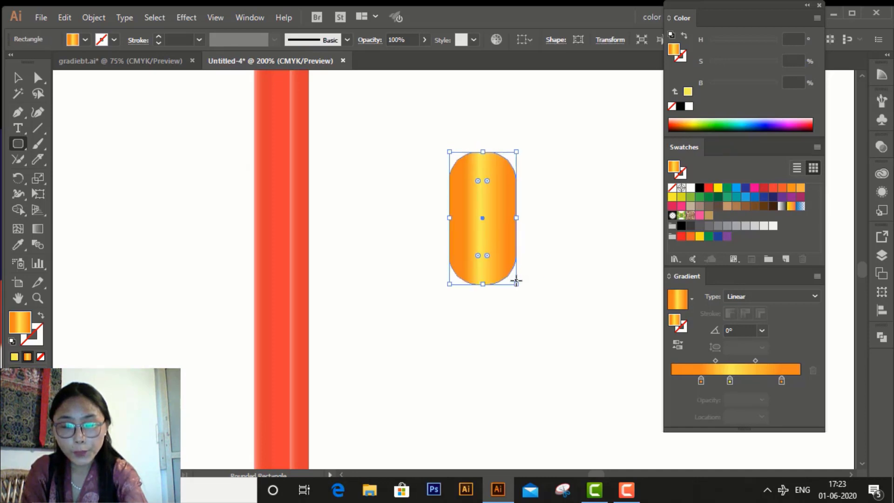
key(Down)
key(Down)
key(Down)
key(Down)
key(Down)
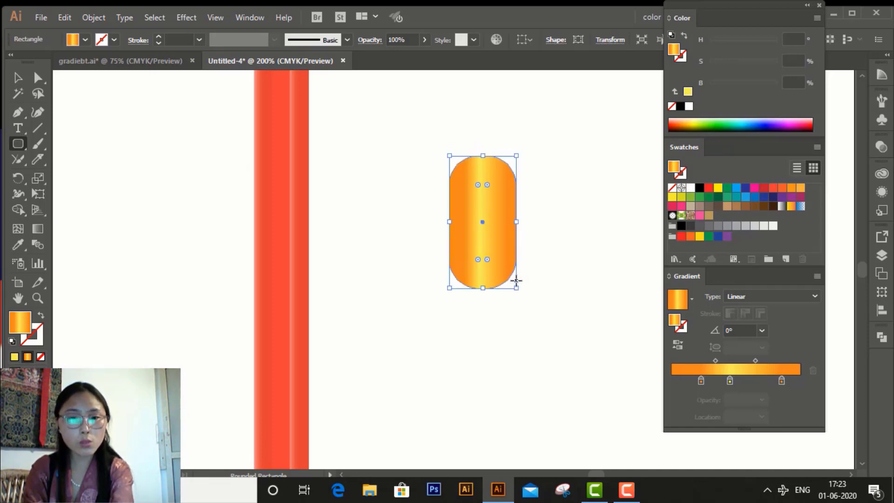
key(Delete)
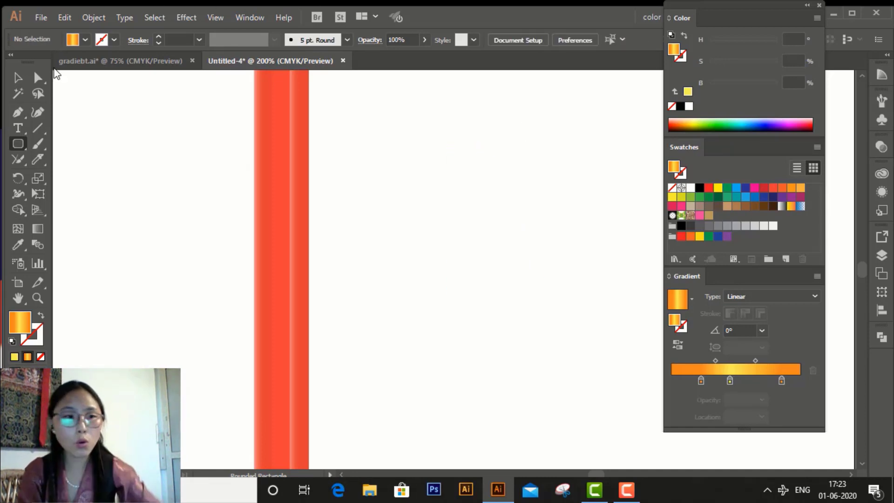
Step: Draw a rounded rectangle about 1.2 by 1.9 in beside the pencil while varying its corner radius, and delete it
click(23, 147)
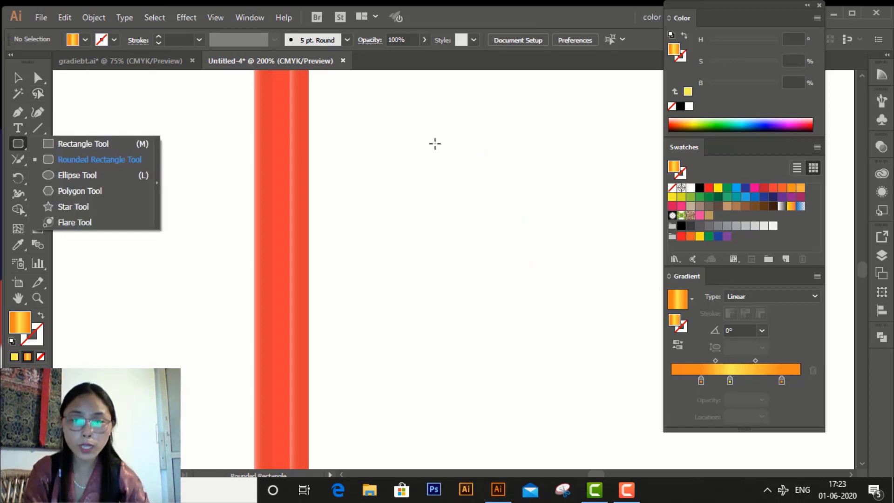
drag(435, 144, 547, 321)
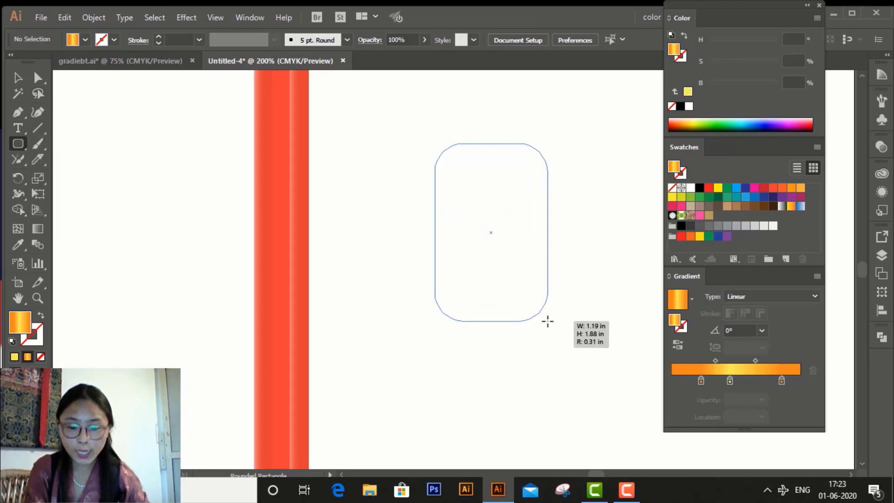
key(Up)
key(Up)
key(Up)
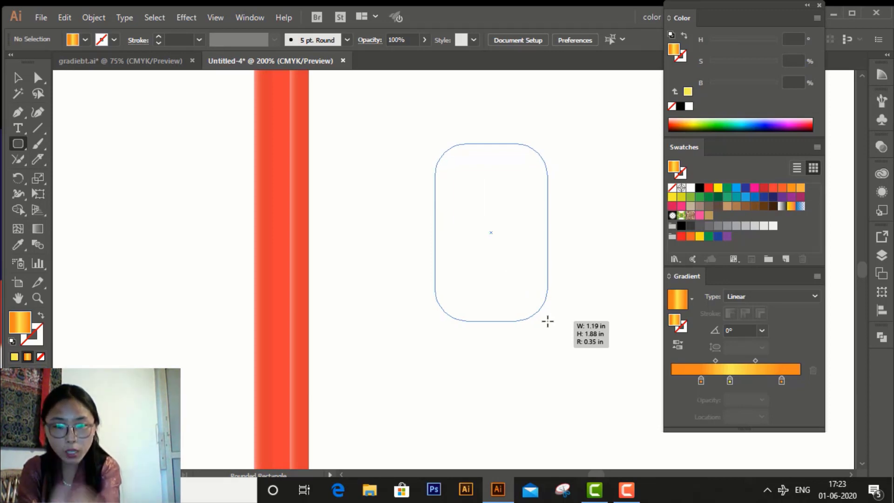
drag(547, 321, 553, 321)
key(Up)
key(Up)
key(Up)
key(Up)
key(Up)
key(Down)
key(Down)
key(Down)
key(Down)
key(Down)
key(Down)
key(Down)
key(Down)
key(Down)
key(Down)
key(Down)
key(Down)
key(Down)
key(Down)
key(Down)
key(Down)
key(Down)
key(Down)
key(Down)
key(Down)
key(Down)
key(Down)
key(Down)
key(Down)
key(Down)
key(Down)
key(Down)
key(Down)
key(Down)
key(Down)
key(Up)
key(Up)
key(Up)
key(Up)
key(Up)
key(Up)
key(Up)
key(Up)
key(Up)
key(Up)
key(Up)
key(Up)
key(Up)
key(Up)
key(Up)
key(Up)
key(Up)
key(Up)
key(Up)
key(Up)
key(Up)
key(Up)
key(Up)
key(Up)
key(Up)
key(Up)
key(Up)
key(Up)
key(Up)
key(Up)
key(Up)
key(Up)
key(Up)
key(Up)
key(Up)
key(Up)
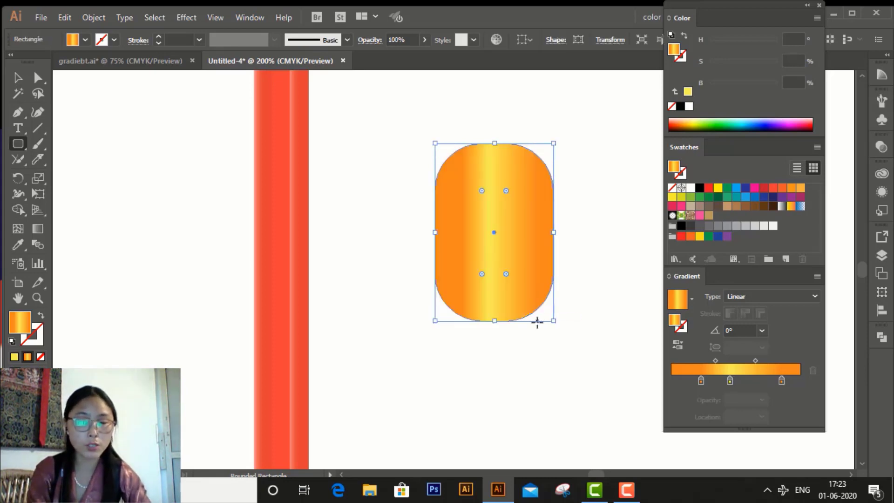
key(Delete)
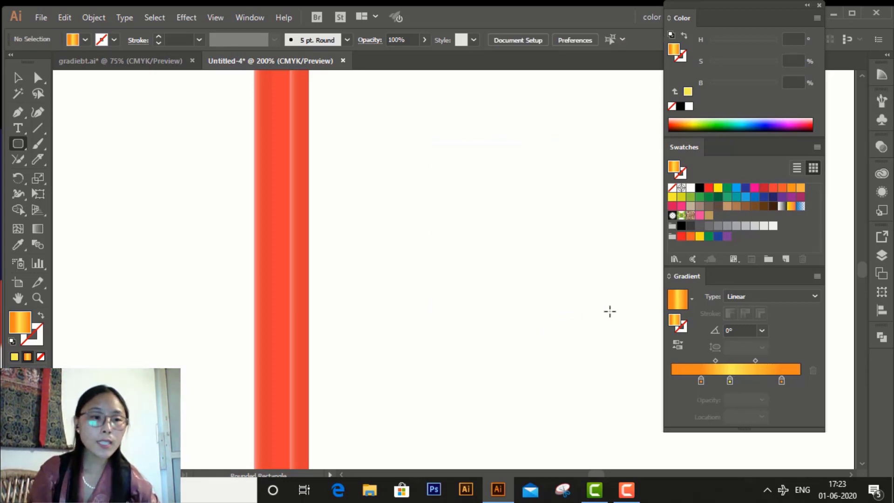
Step: Draw a plain upright rectangle with the orange-yellow gradient fill in the empty area beside the pencil
click(12, 146)
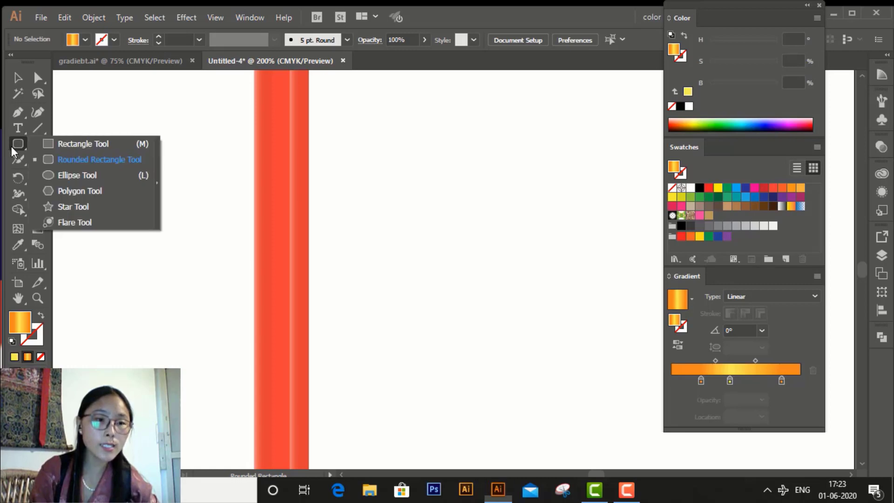
click(82, 143)
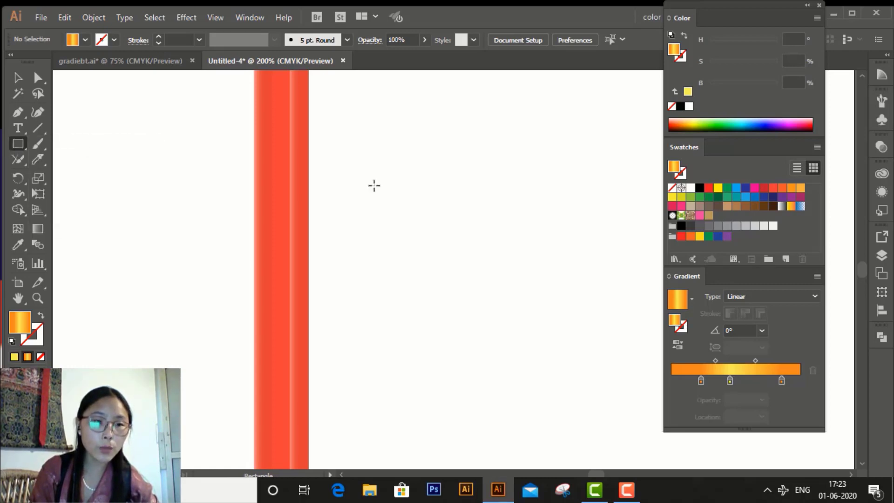
drag(467, 155, 550, 274)
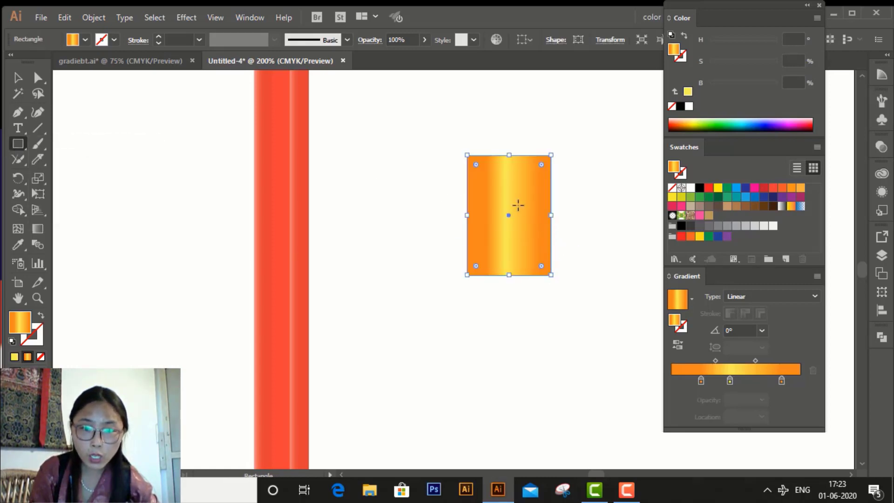
Step: Round only the upper two corners of the gradient rectangle beside the pencil by about 0.33 in, and delete the rectangle
click(38, 77)
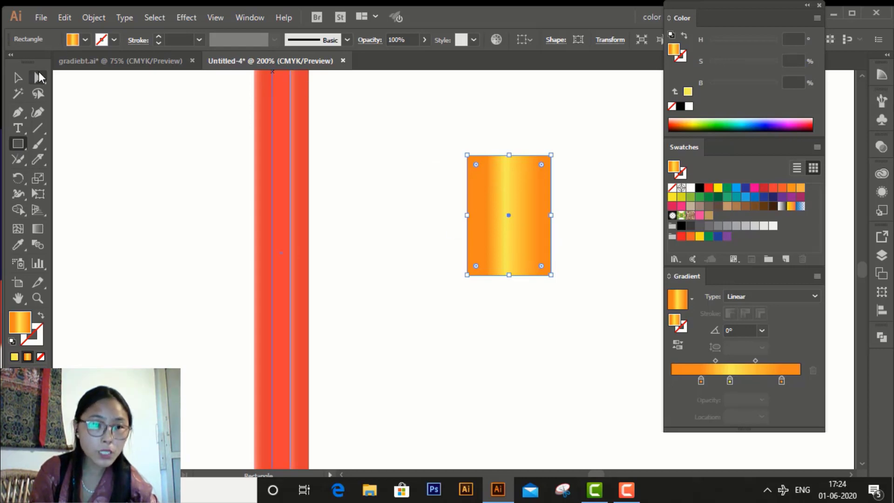
drag(443, 121, 586, 212)
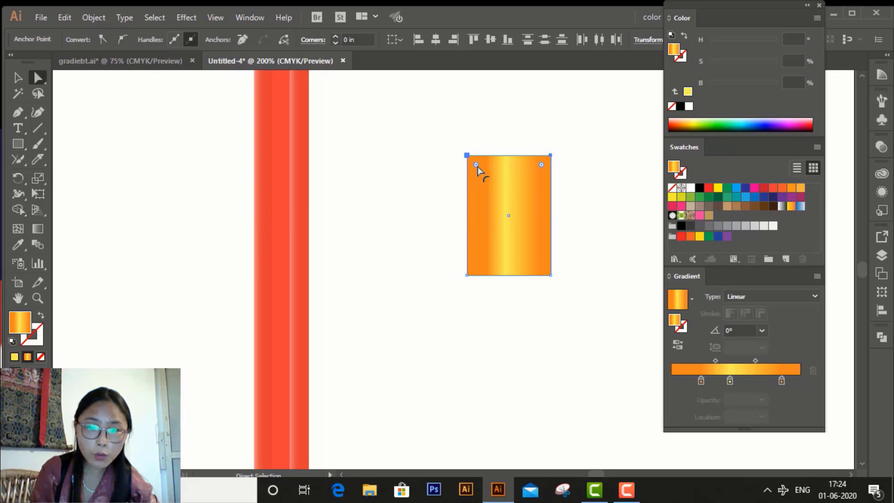
drag(476, 166, 487, 200)
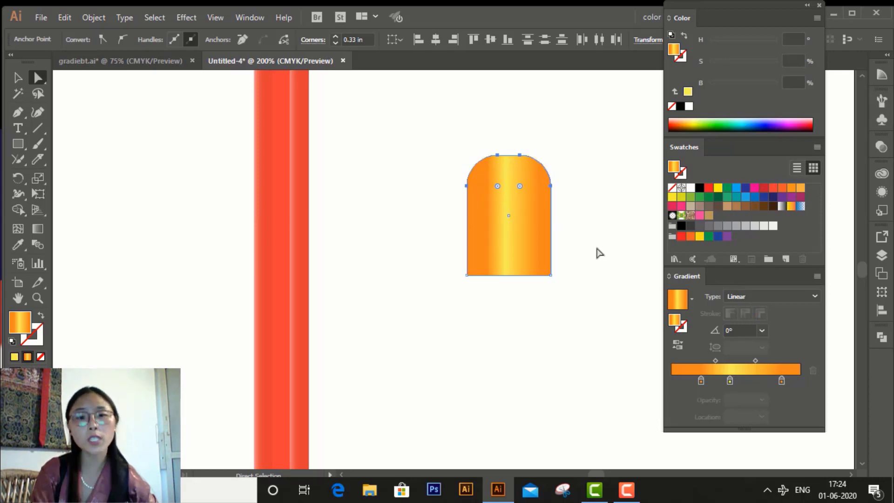
drag(455, 140, 564, 302)
key(Delete)
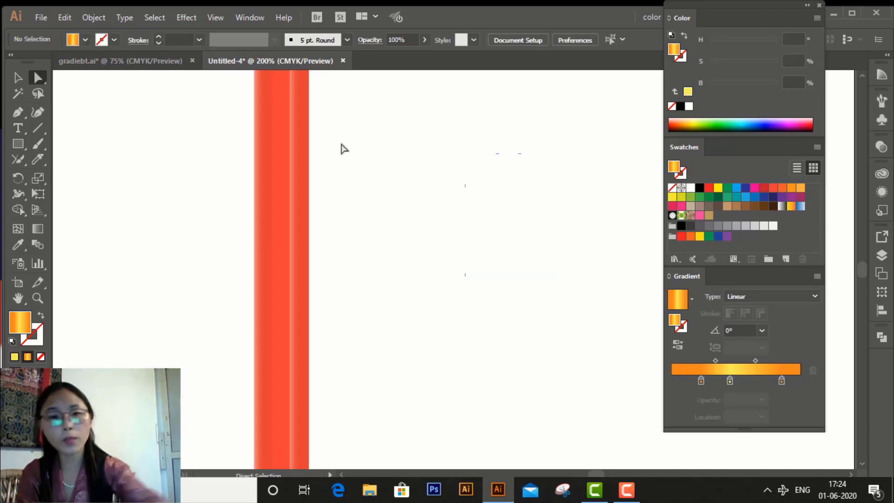
Step: Try out a rounded rectangle about 0.52 by 0.83 in beside the pencil while varying its corner radius, and undo it
click(17, 143)
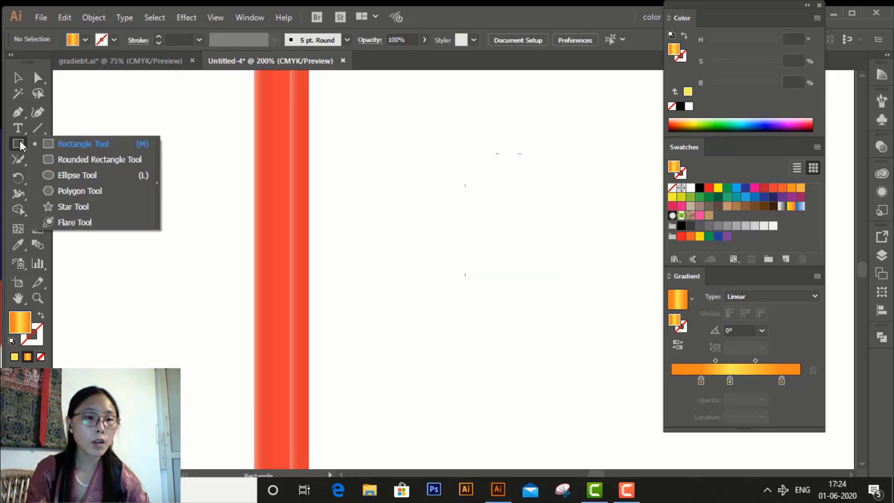
click(79, 160)
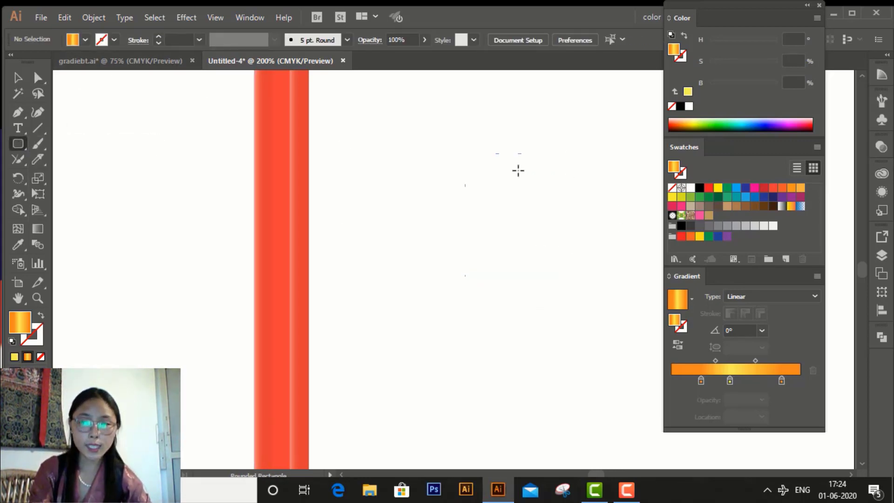
drag(492, 166, 540, 243)
key(Down)
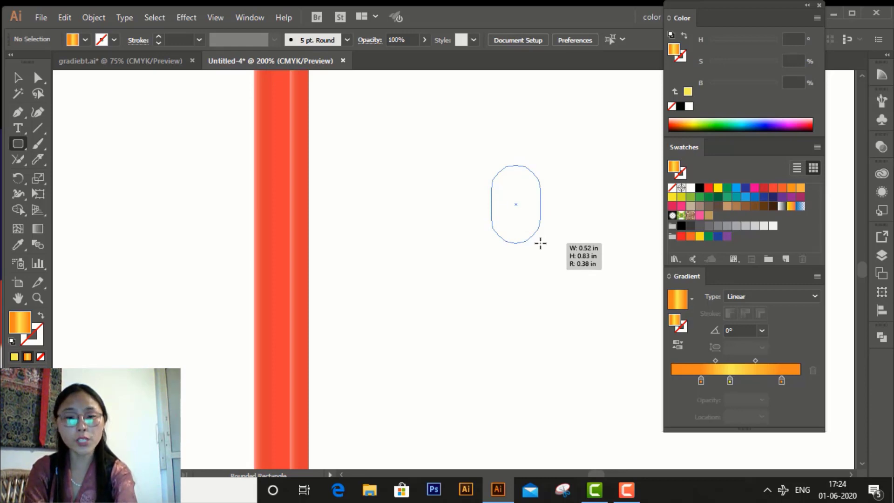
drag(540, 243, 539, 239)
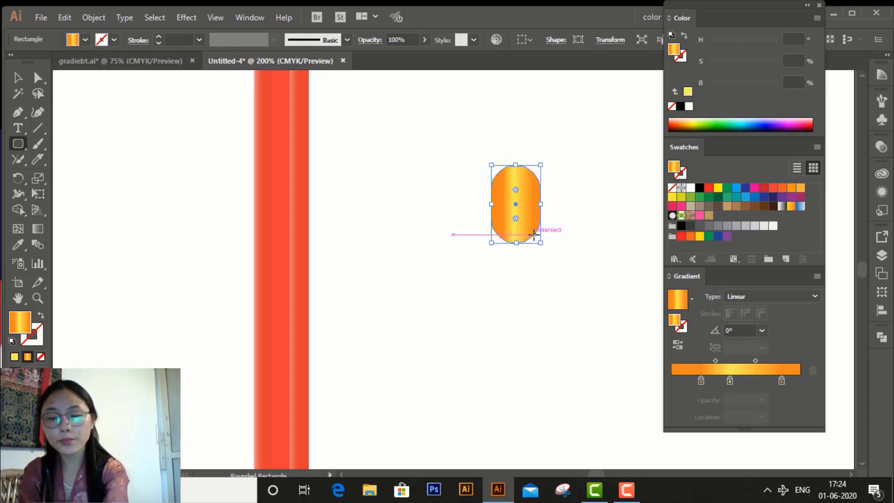
key(ctrl+z)
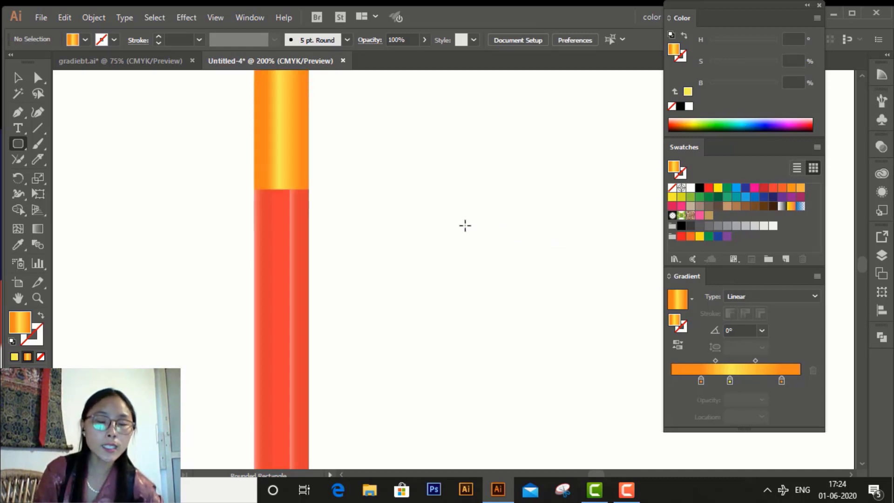
Step: Draw a rounded rectangle about 0.58 by 0.85 in at pencil width, overlapping the upper end of the metal band, with a reduced corner radius
scroll(462, 225, up, 3)
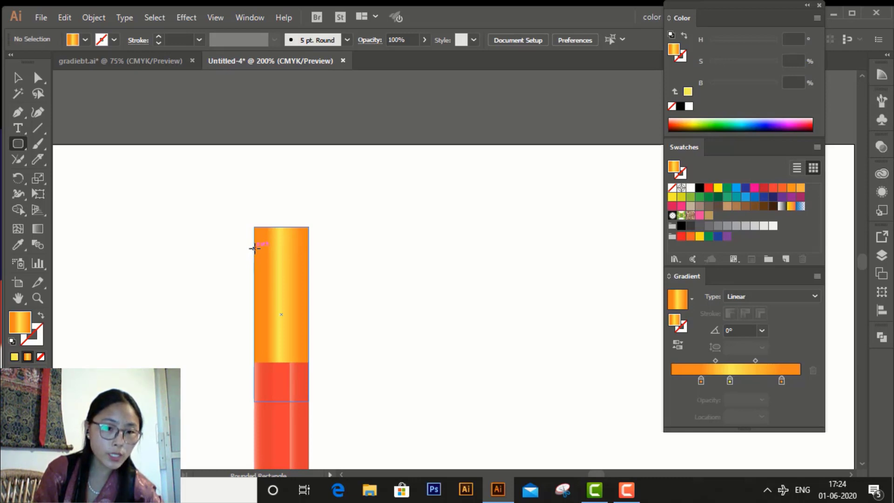
drag(254, 248, 310, 167)
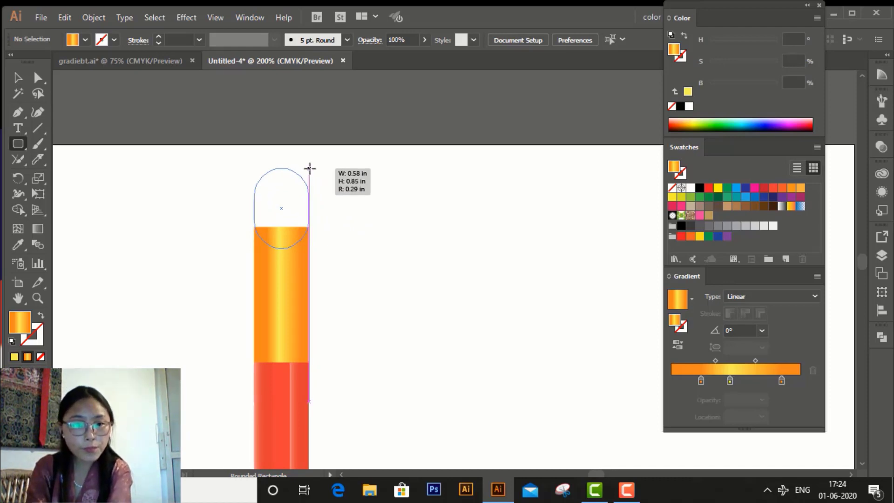
key(Down)
key(Down)
key(Down)
key(Down)
key(Down)
key(Down)
key(Down)
key(Down)
drag(310, 167, 309, 168)
key(Up)
key(Up)
key(Up)
key(Up)
key(Up)
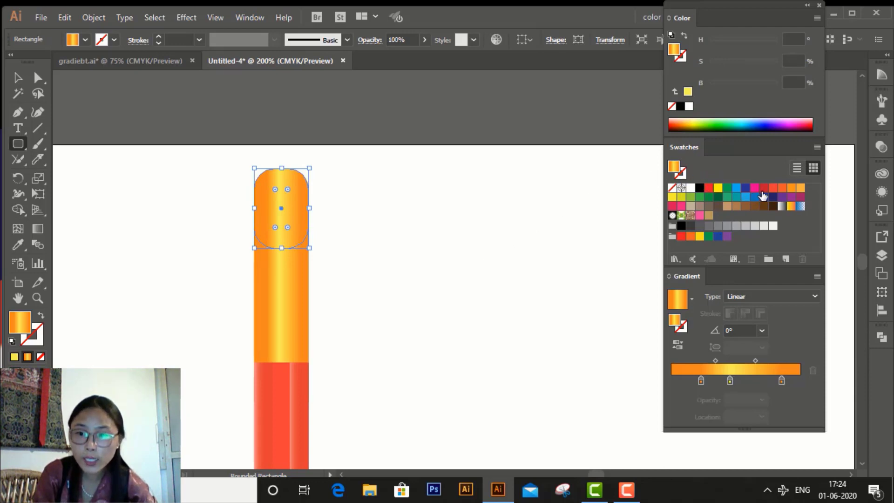
Step: Try purple and pink fills on the rounded end piece and settle on a light greyish-tan swatch
click(791, 197)
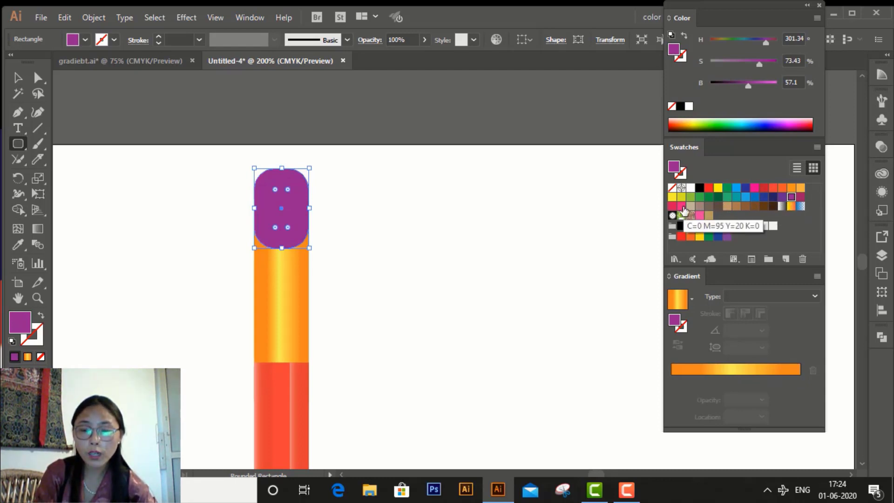
click(682, 208)
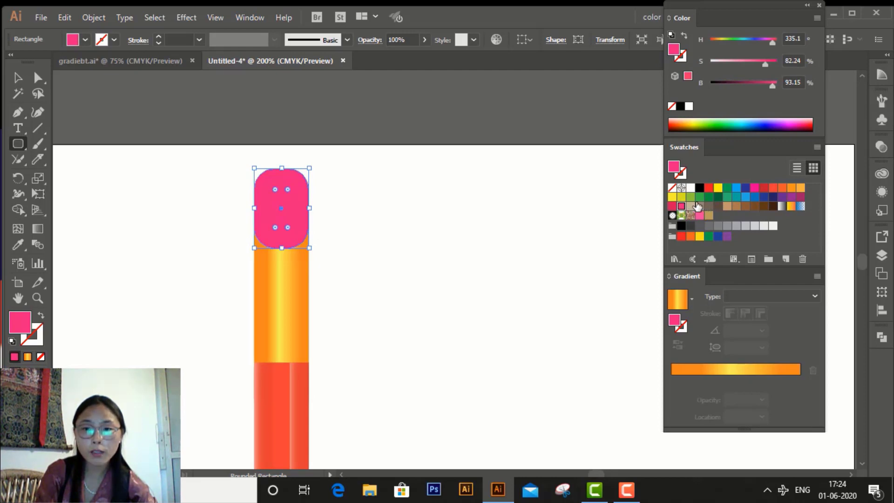
click(690, 208)
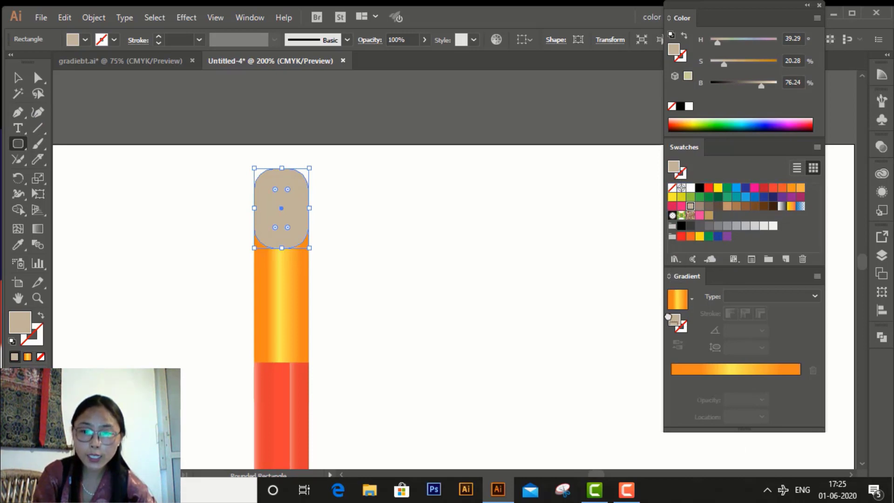
Step: Give the end piece a linear gradient fill and replace its orange and yellow stops with the same tan colour
click(673, 370)
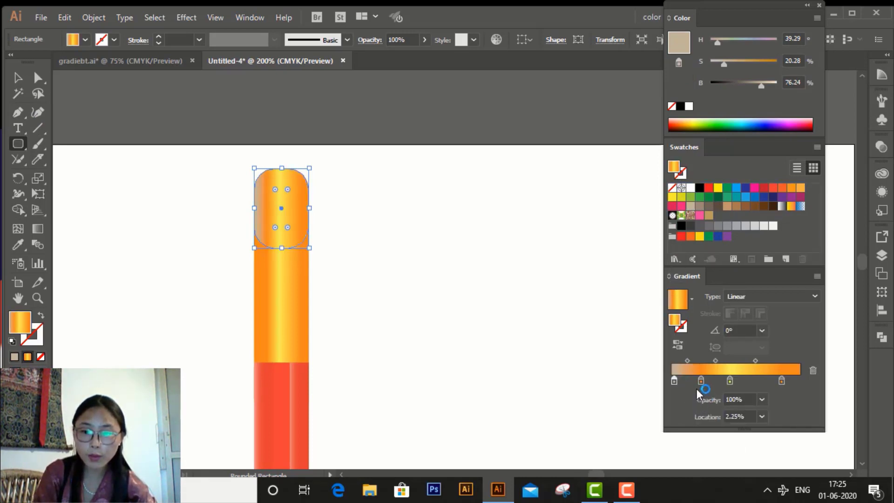
drag(701, 380, 763, 389)
click(782, 380)
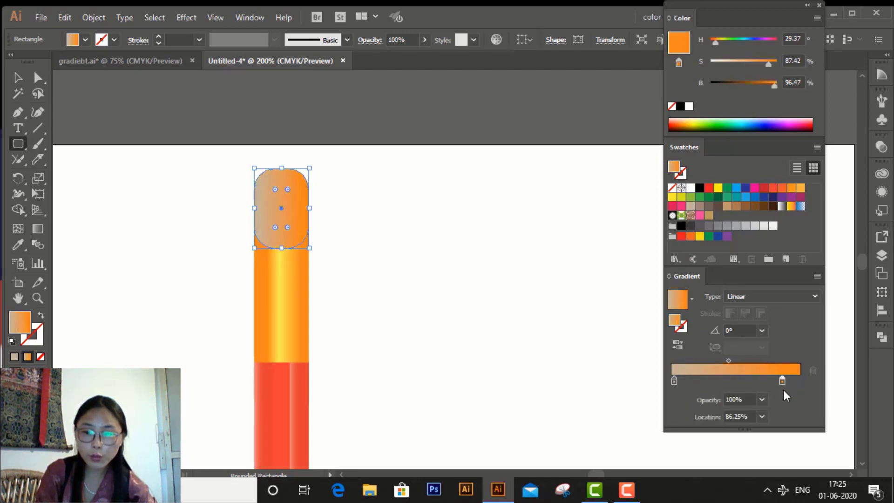
click(673, 383)
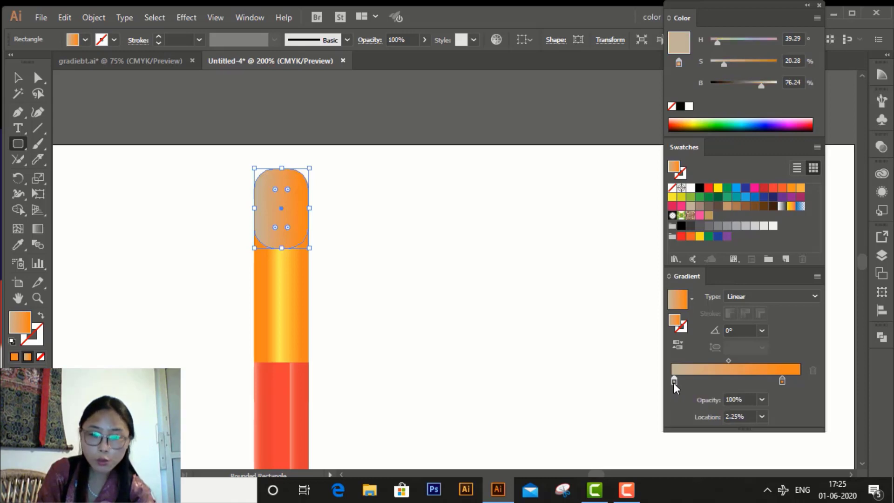
drag(673, 383, 683, 380)
click(734, 382)
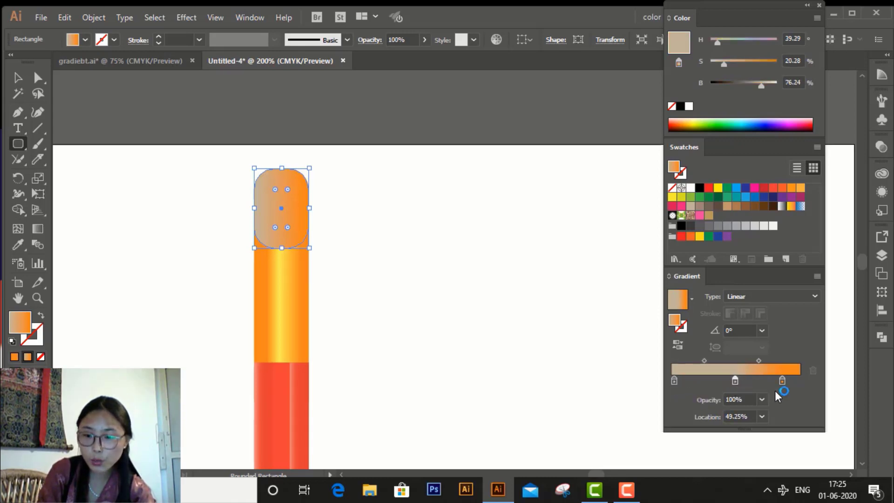
mouse_move(784, 382)
mouse_down()
mouse_move(783, 395)
mouse_move(768, 393)
mouse_move(768, 381)
mouse_up()
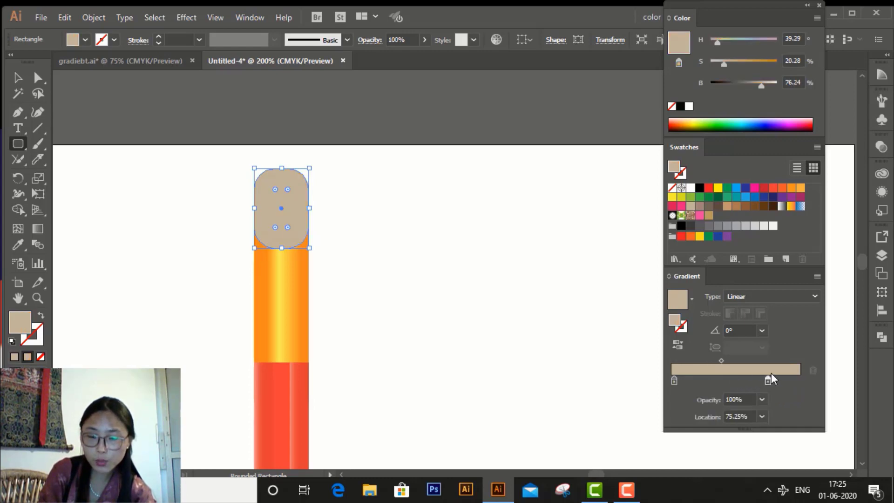
Step: Send the tan end piece to the back so that it sits behind the metal band
click(18, 78)
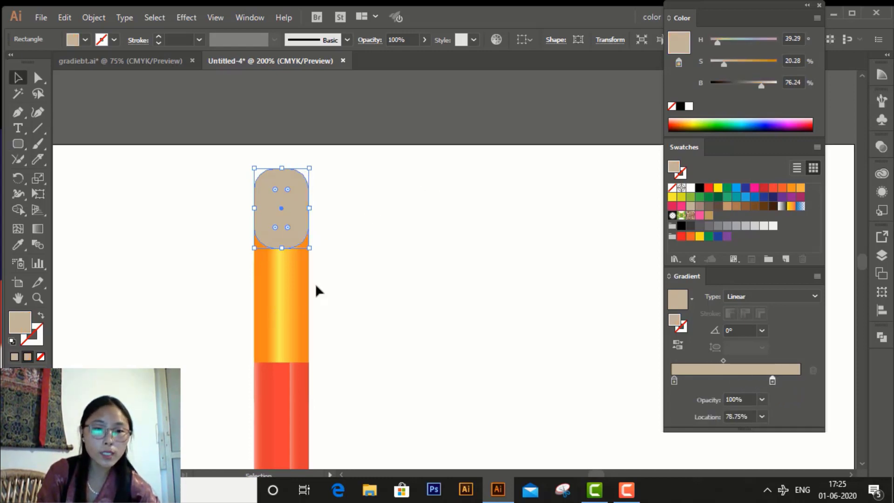
right_click(282, 208)
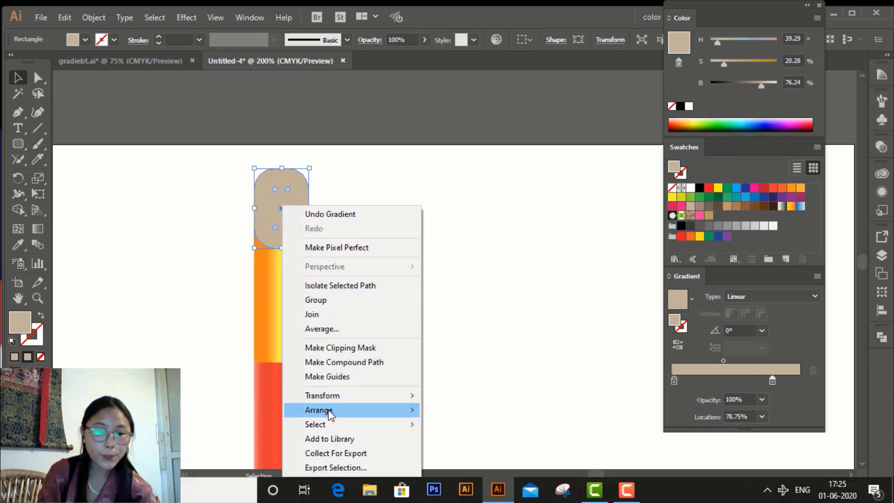
mouse_move(331, 414)
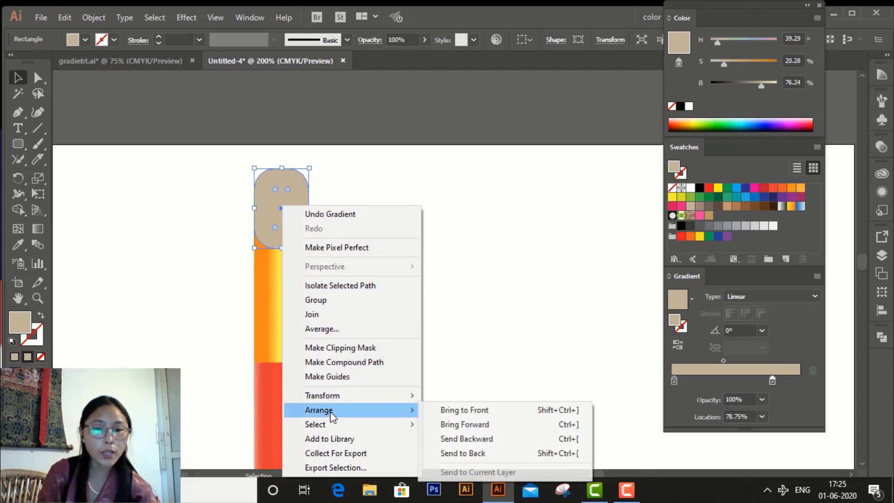
click(491, 453)
click(481, 309)
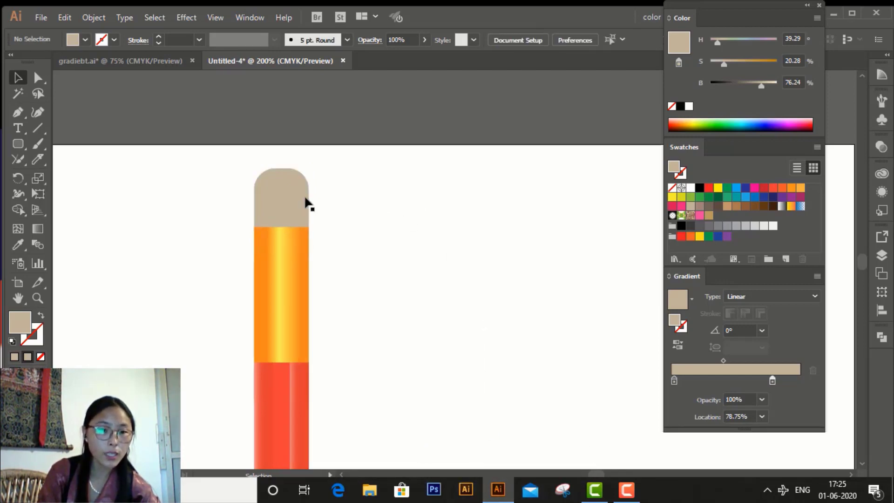
Step: Nudge the tan end piece down so that less of it protrudes above the metal band
click(286, 200)
key(Down)
key(Down)
key(Down)
key(Down)
key(Down)
key(Down)
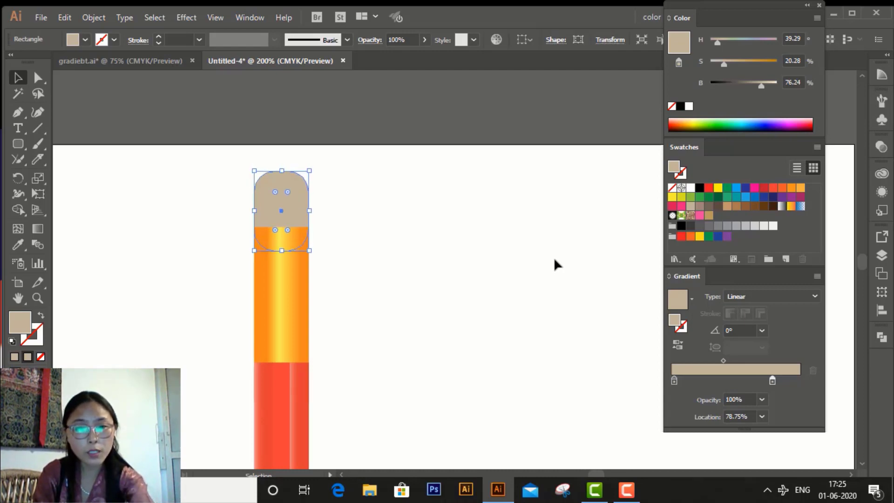
click(560, 346)
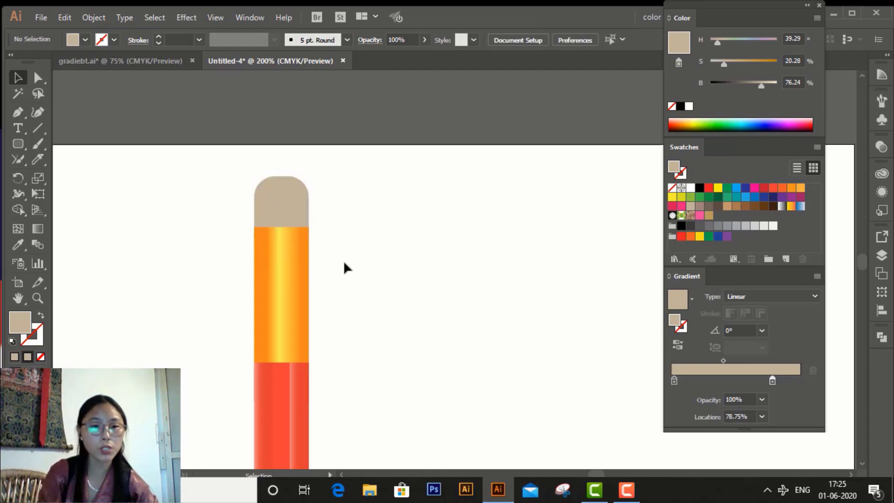
Step: Select all the pencil parts, view the whole artboard, and clear the selection
mouse_move(215, 191)
mouse_down()
mouse_move(351, 448)
mouse_move(358, 439)
mouse_up()
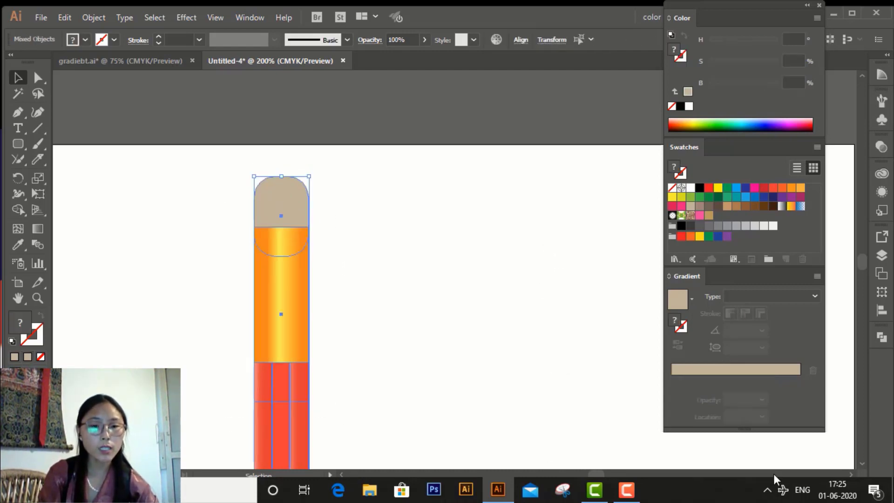
scroll(782, 451, down, 1)
key(ctrl+0)
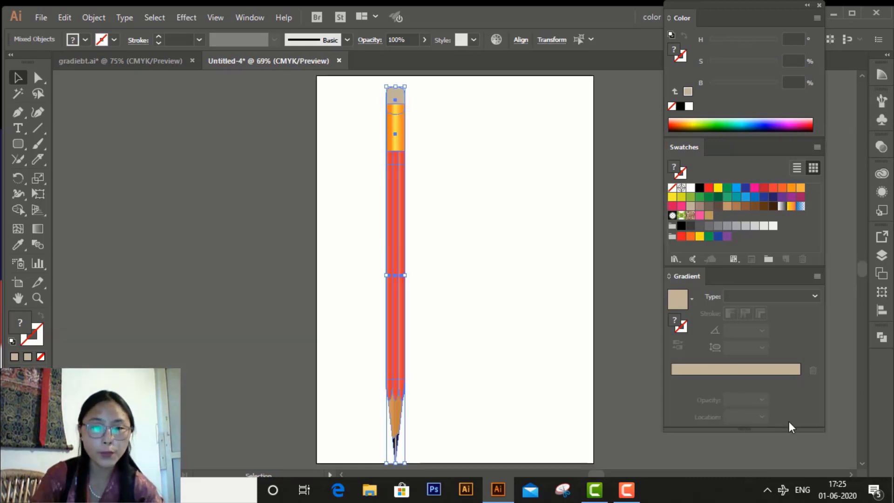
click(560, 335)
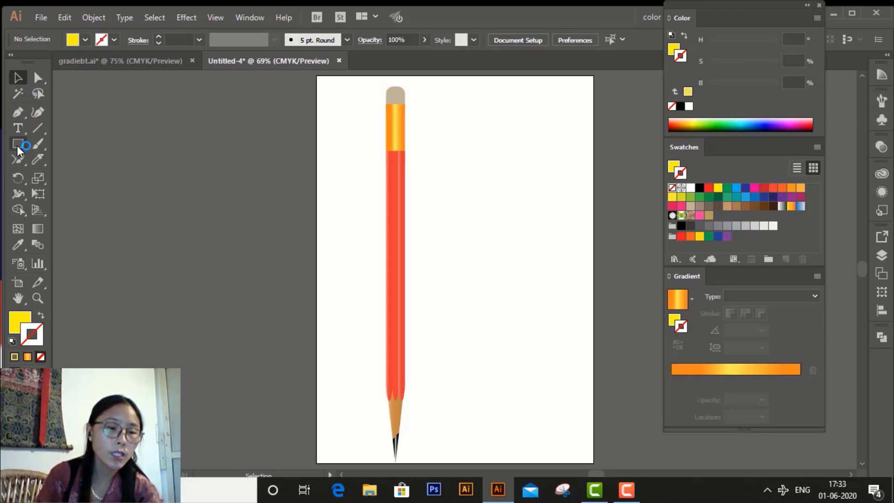
Step: Draw a narrow upright yellow rectangle beside the pencil and place a copy flush against its right edge
click(19, 144)
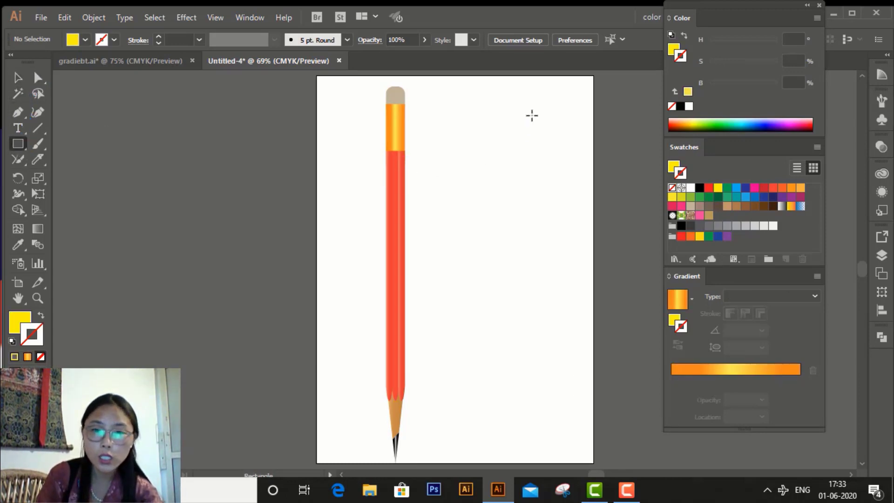
mouse_move(476, 111)
mouse_down()
mouse_move(474, 174)
mouse_move(479, 188)
mouse_move(491, 186)
mouse_up()
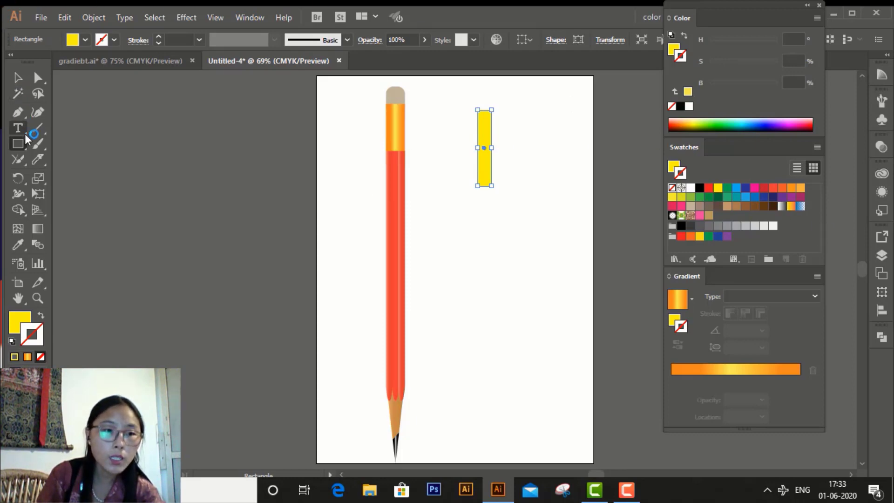
click(18, 78)
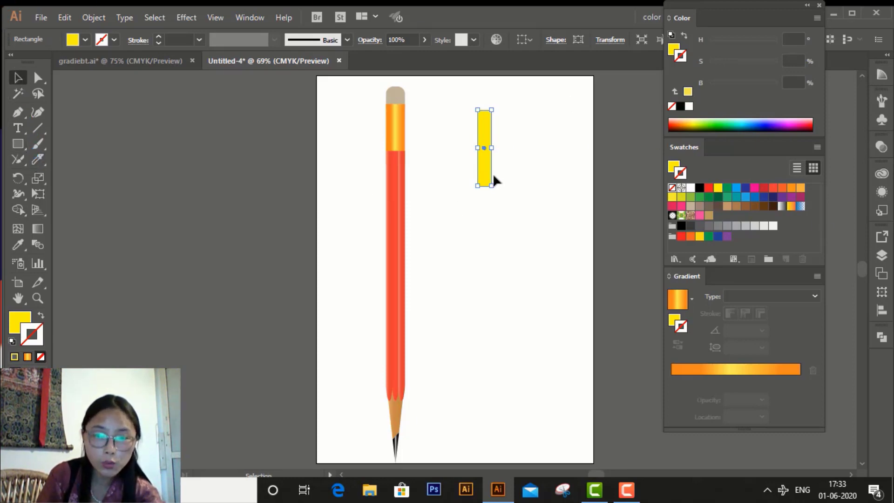
mouse_move(482, 170)
mouse_down()
mouse_move(497, 168)
mouse_move(497, 178)
mouse_up()
Step: Apply the orange-yellow gradient sampled from the pencil's metal band to the copied rectangle's fill and remove its stroke
click(19, 246)
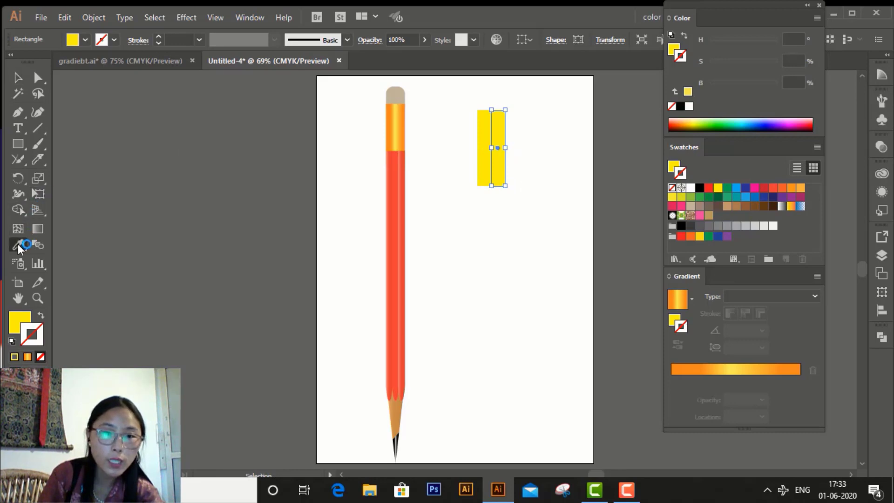
click(386, 129)
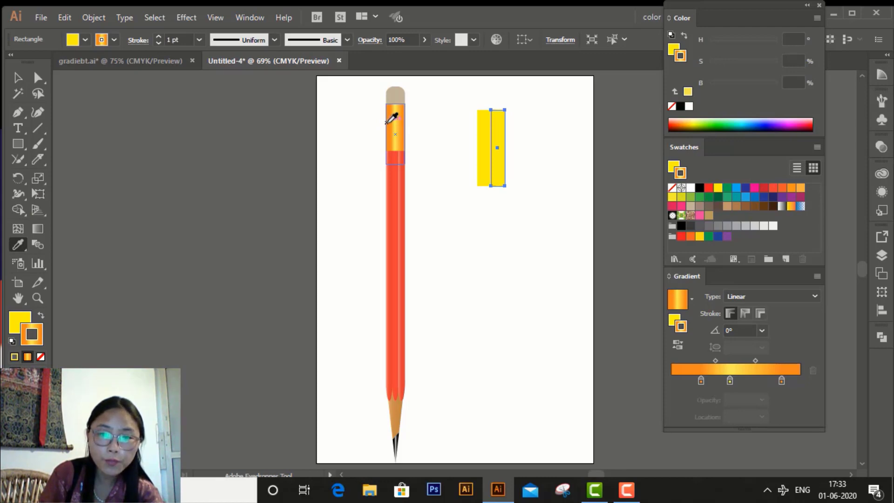
click(40, 316)
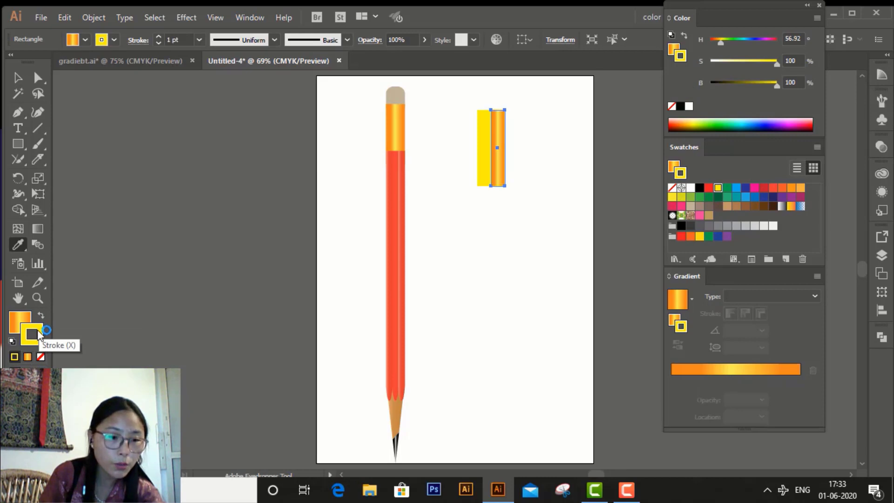
click(40, 355)
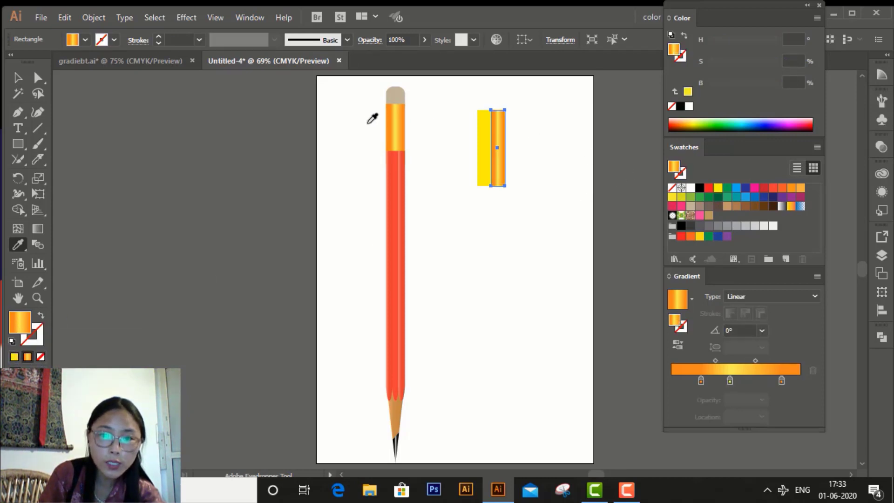
Step: Choose the English (India) keyboard, sample only the plain orange from the gradient as the copied rectangle's fill, and clear the selection
key(shift)
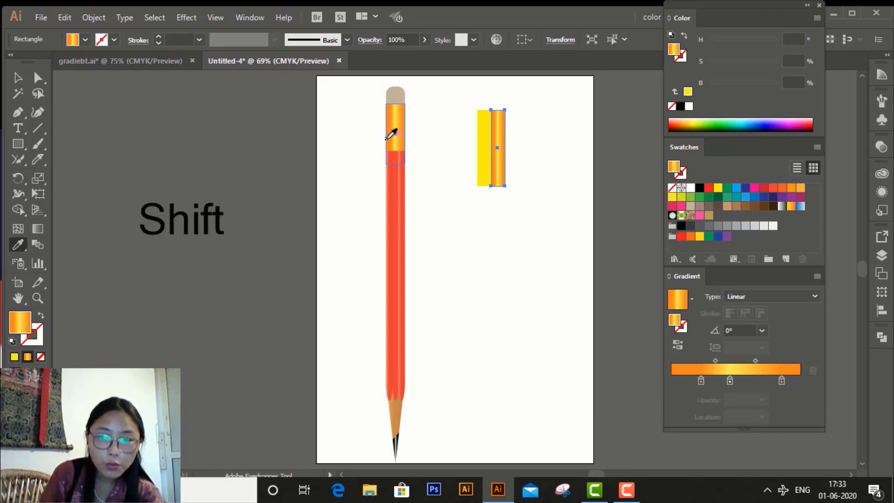
click(802, 490)
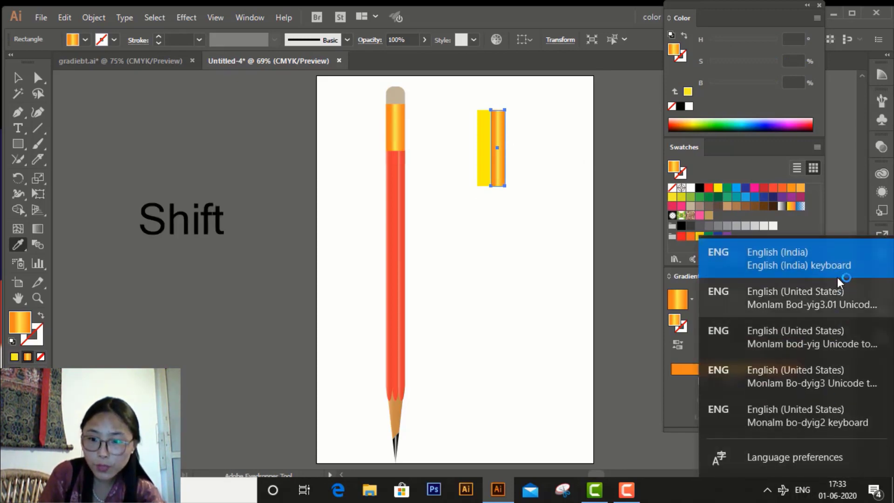
click(840, 264)
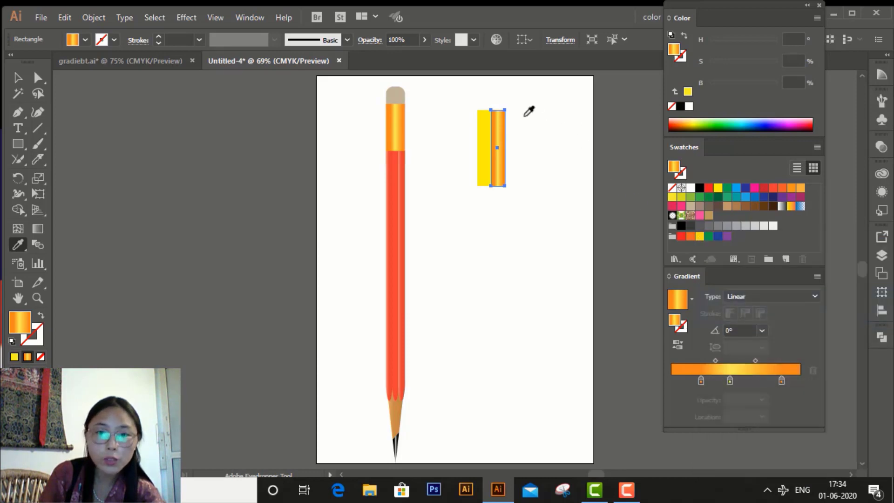
shift+click(503, 143)
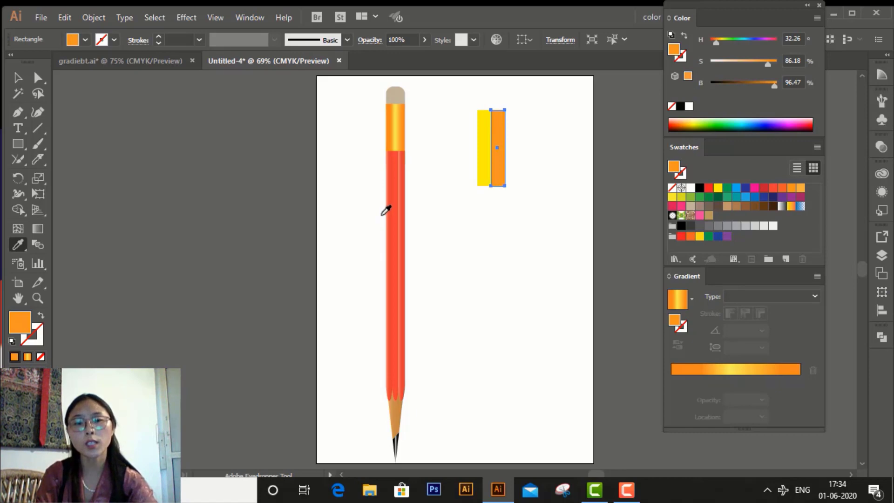
click(17, 77)
click(548, 195)
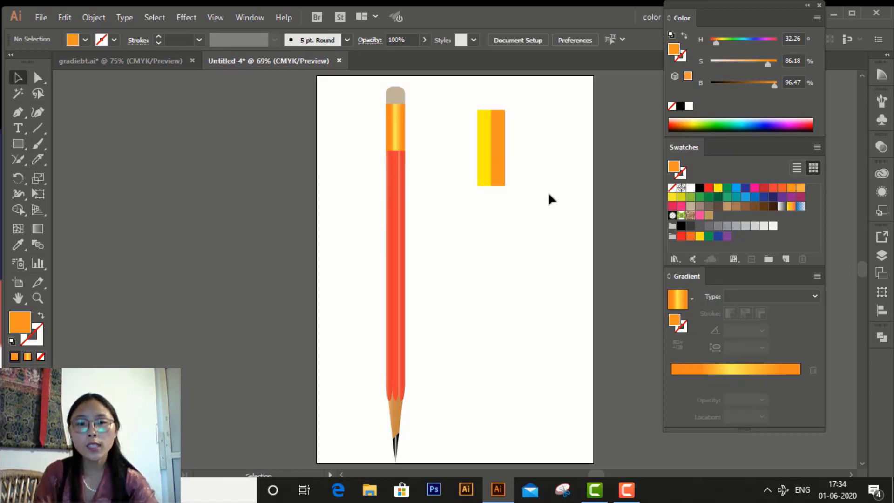
Step: Select the yellow and orange rectangles, make the pair narrower and shorter, and place a copy close to its right side
drag(529, 169, 538, 171)
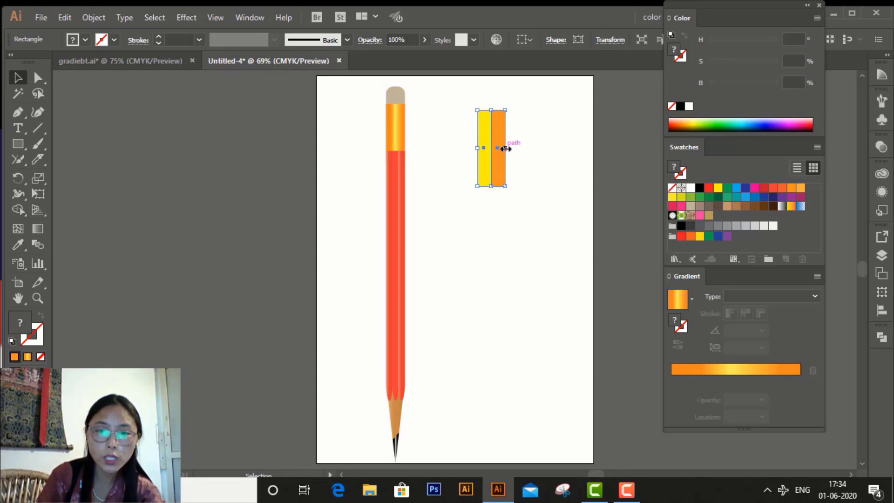
drag(505, 148, 494, 153)
drag(491, 187, 505, 131)
key(shift)
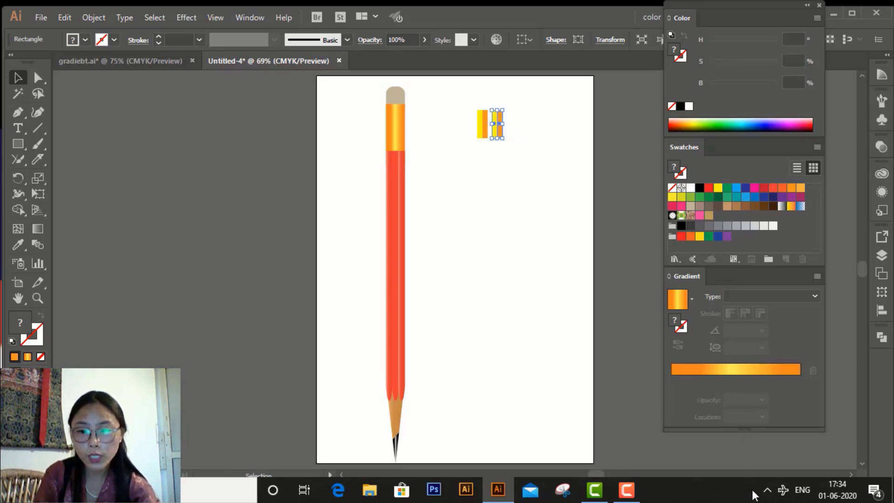
click(812, 490)
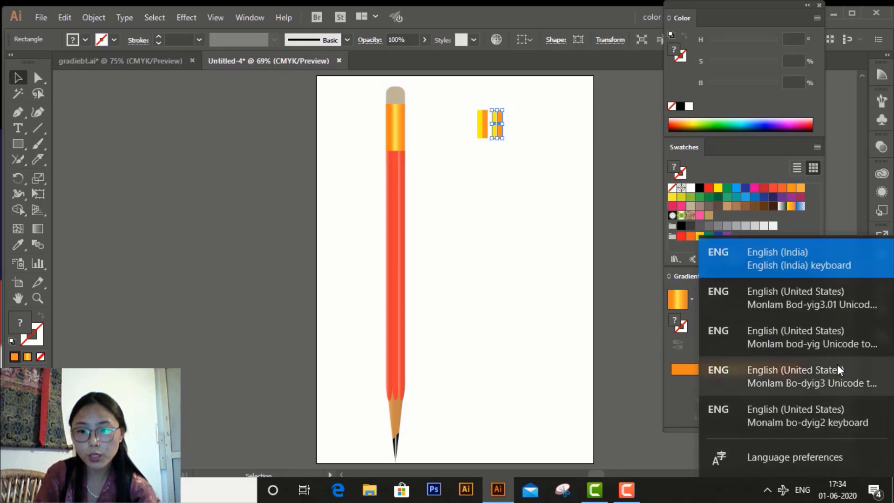
click(829, 259)
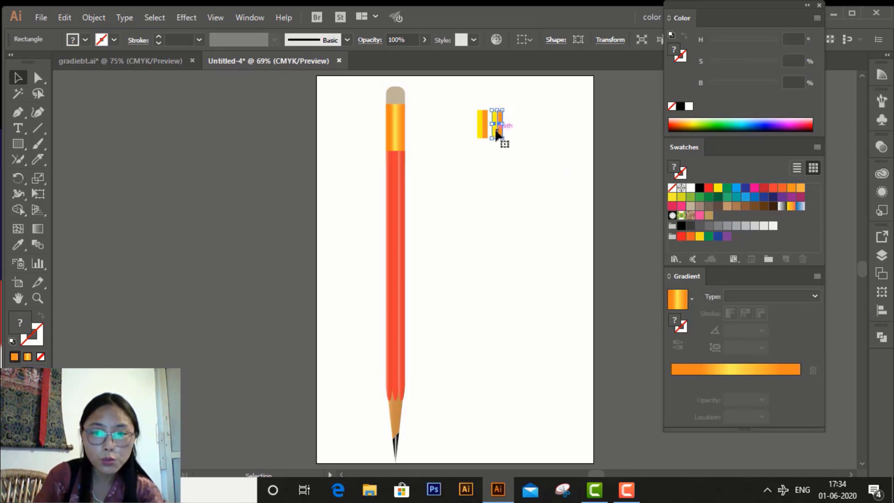
drag(496, 134, 523, 133)
key(alt+shift)
key(Delete)
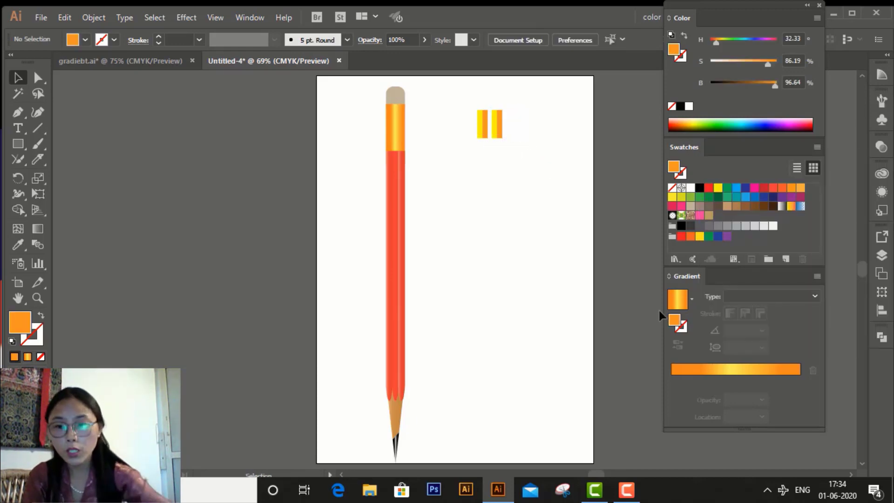
Step: Choose the English (India) keyboard and repeat the copy of the second yellow-orange pair six times to the right
click(800, 491)
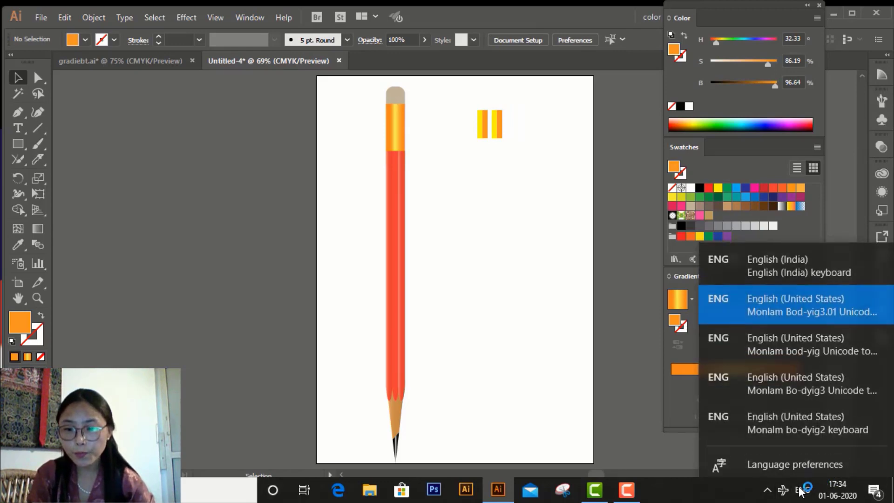
click(819, 264)
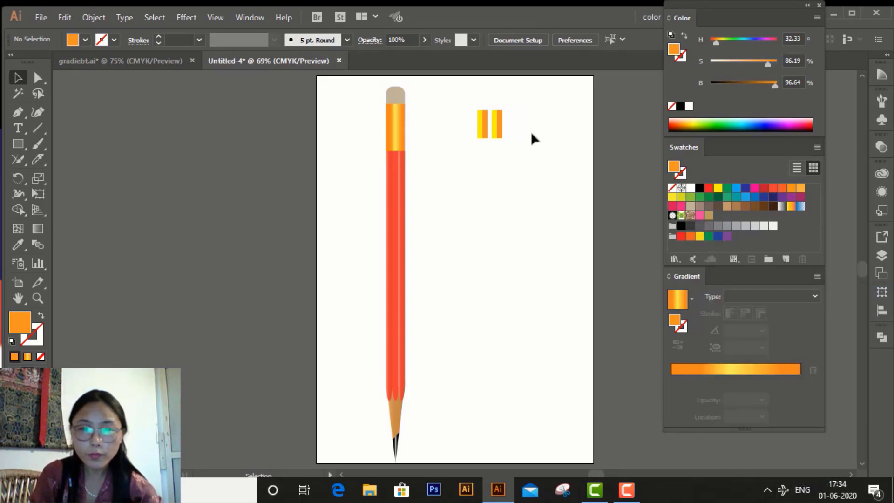
click(501, 135)
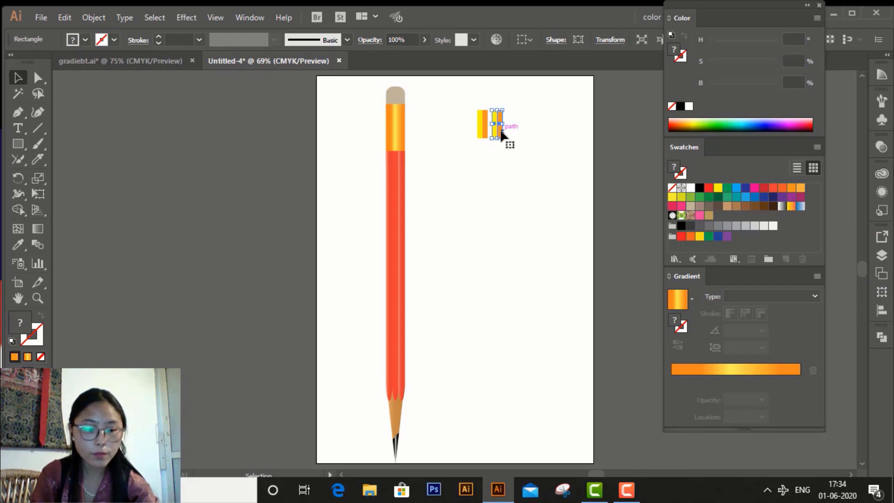
key(ctrl+d)
key(ctrl+d)
key(ctrl+d)
key(ctrl+d)
key(ctrl+d)
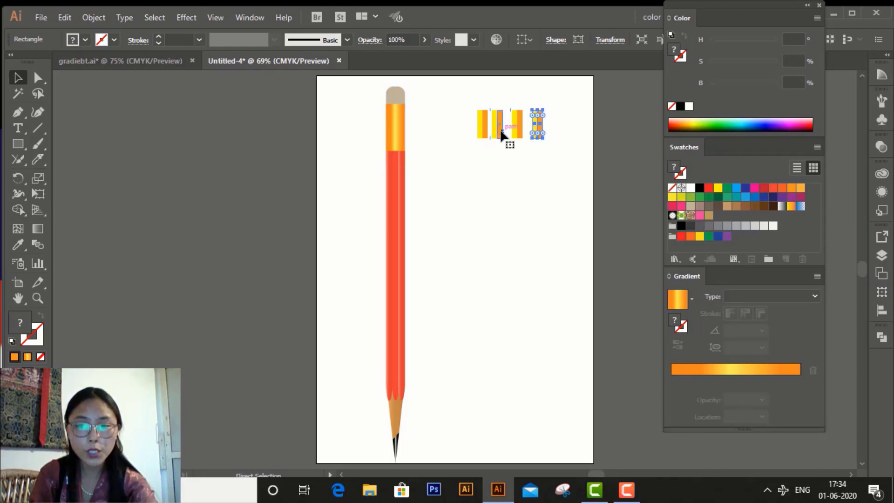
key(ctrl+d)
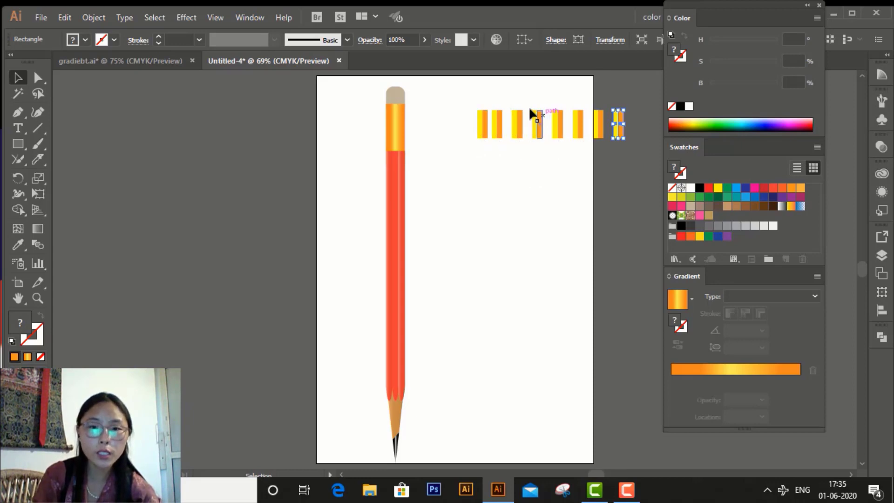
Step: Delete the six widely spaced pairs, undo the deletion, and undo all the repeated copies back to the first pair
mouse_move(510, 98)
mouse_down()
mouse_move(622, 153)
mouse_move(640, 149)
mouse_up()
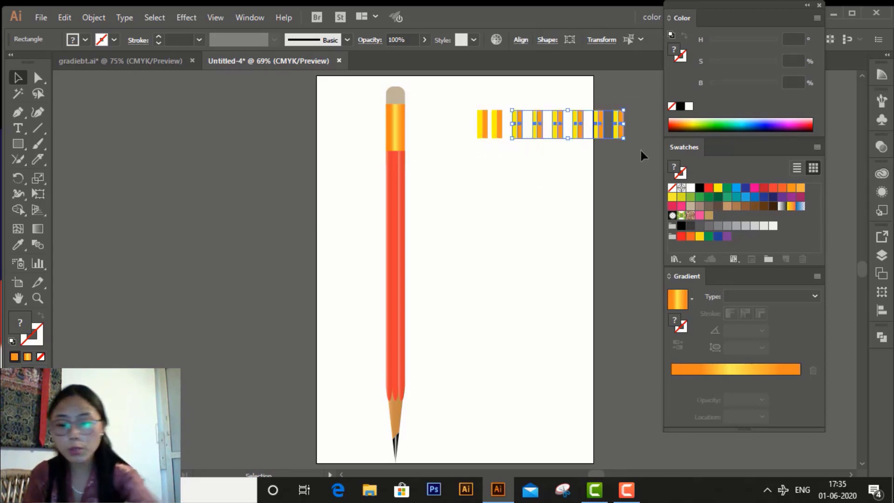
key(Delete)
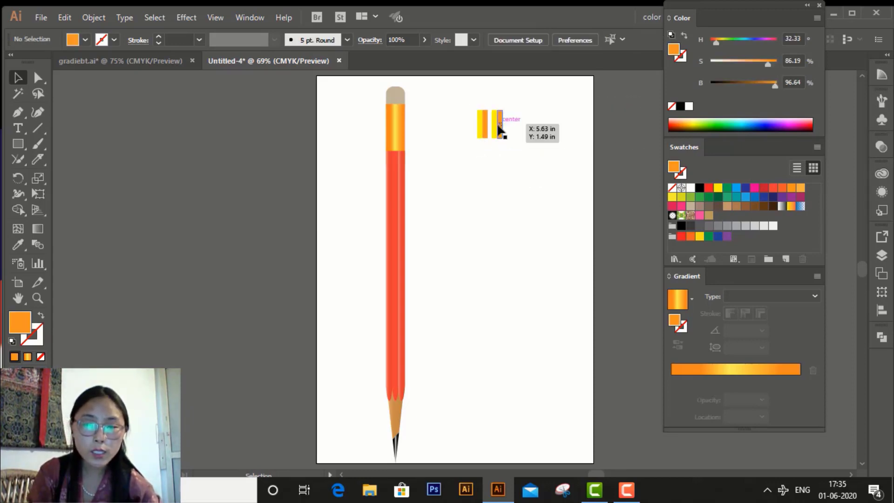
key(ctrl+z)
key(ctrl+z)
key(ctrl+z)
key(ctrl+z)
key(ctrl+z)
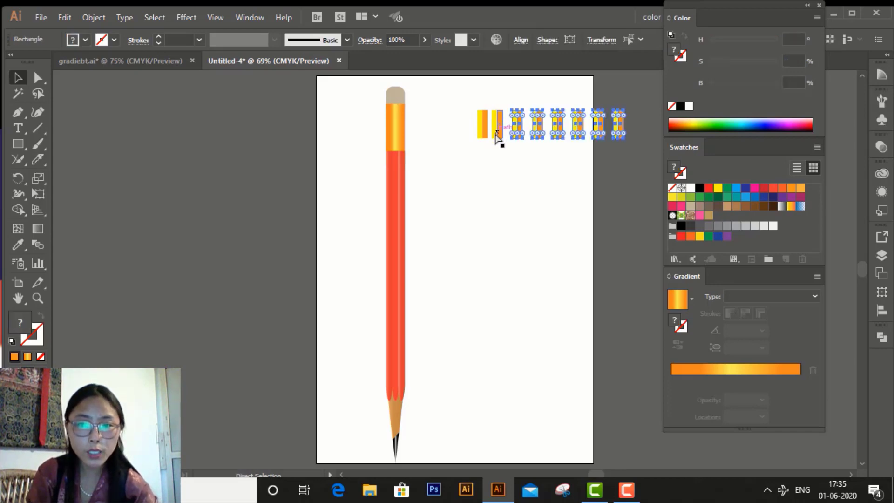
key(ctrl+z)
key(ctrl+z)
key(ctrl+z)
key(ctrl+z)
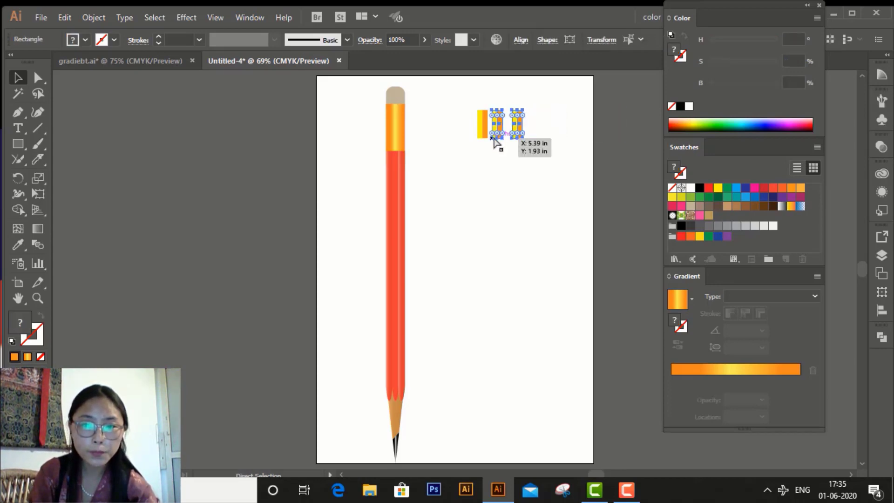
Step: Copy the yellow-orange pair rightward with a narrow gap and repeat the copy eight times to form a row of ten pairs
key(v)
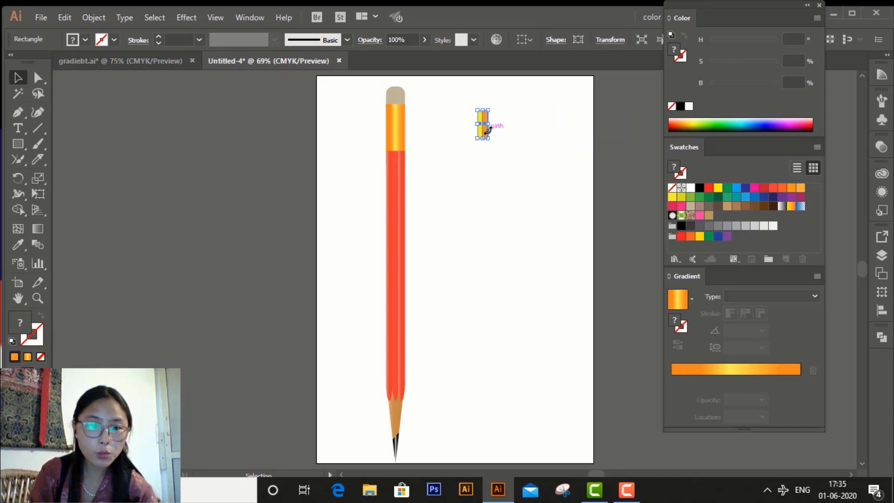
mouse_move(484, 133)
mouse_down()
mouse_move(499, 135)
mouse_move(498, 127)
mouse_up()
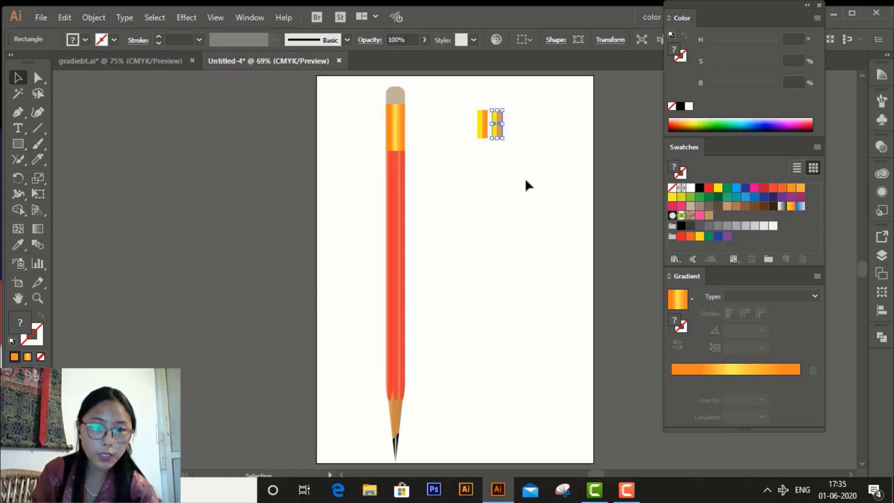
key(ctrl+d)
key(ctrl+d)
key(ctrl+d)
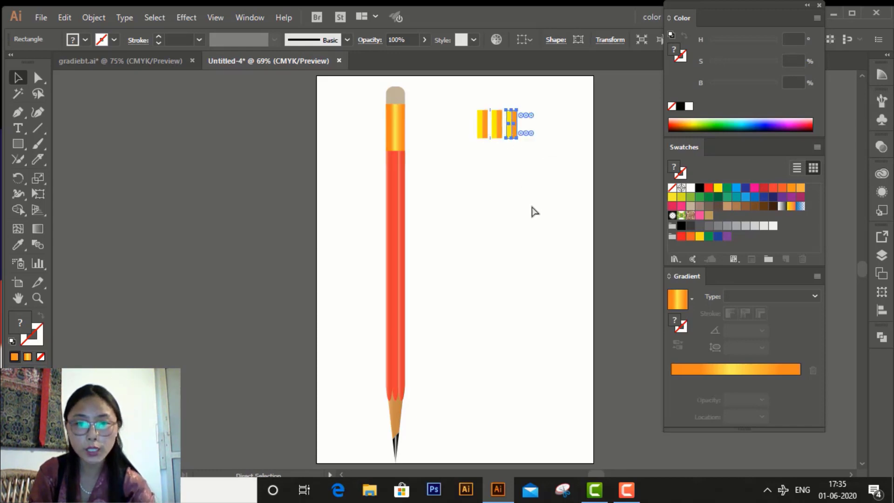
key(ctrl+d)
key(ctrl+d)
key(ctrl+d)
key(ctrl+d)
key(ctrl+d)
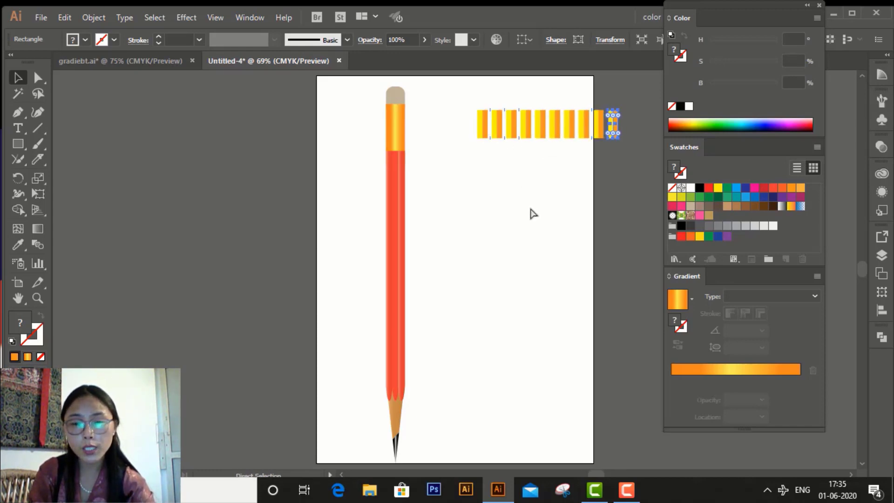
click(503, 190)
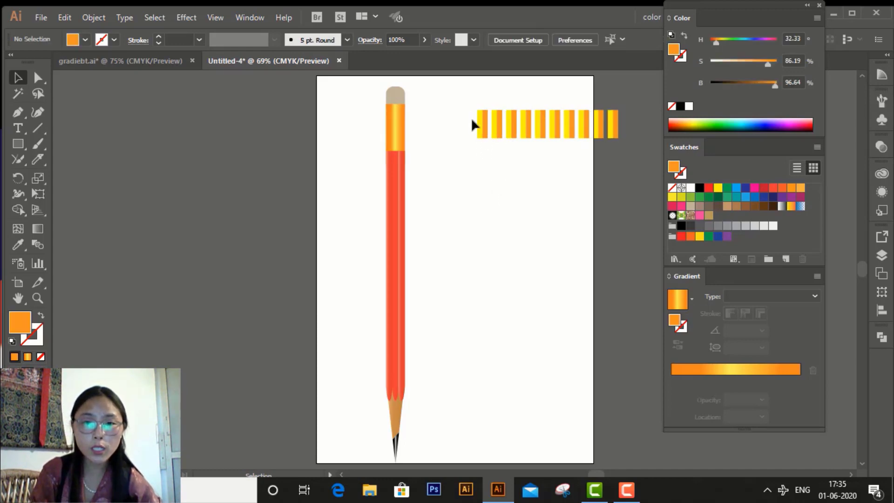
Step: Select the whole row of yellow-orange pairs and narrow it from its left end
drag(641, 132, 644, 131)
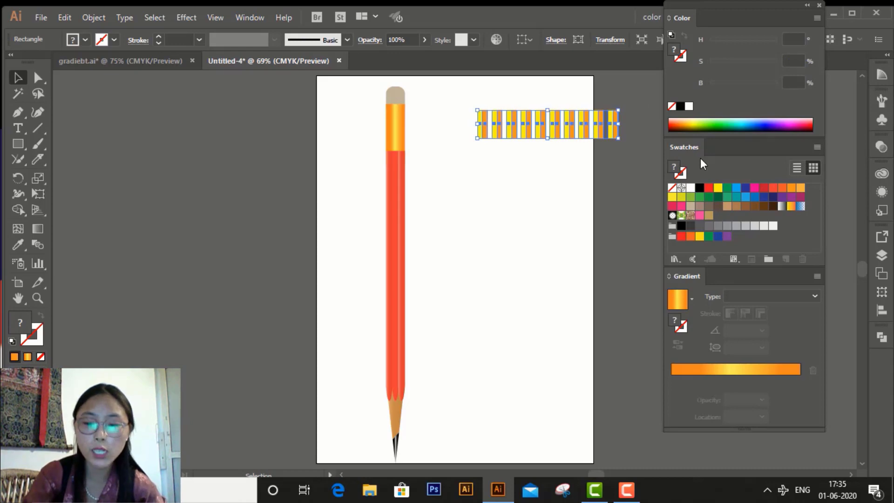
key(ctrl+equal)
key(ctrl+equal)
key(ctrl+equal)
key(ctrl+equal)
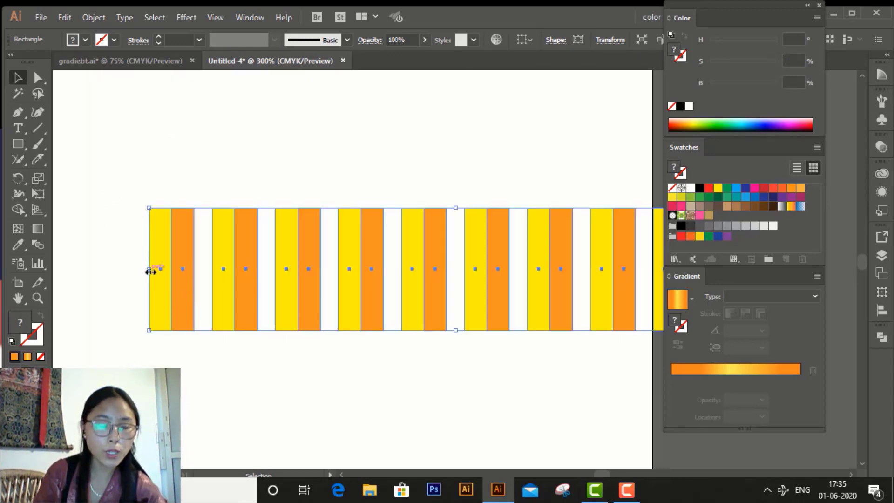
drag(151, 271, 365, 292)
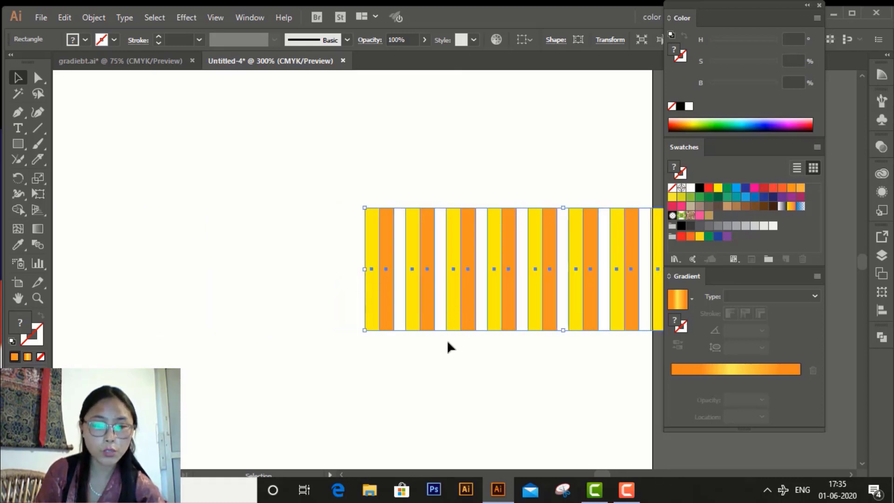
Step: Close the floating colour panels and move the striped row onto the metal band, aligned with the band's left edge
key(space)
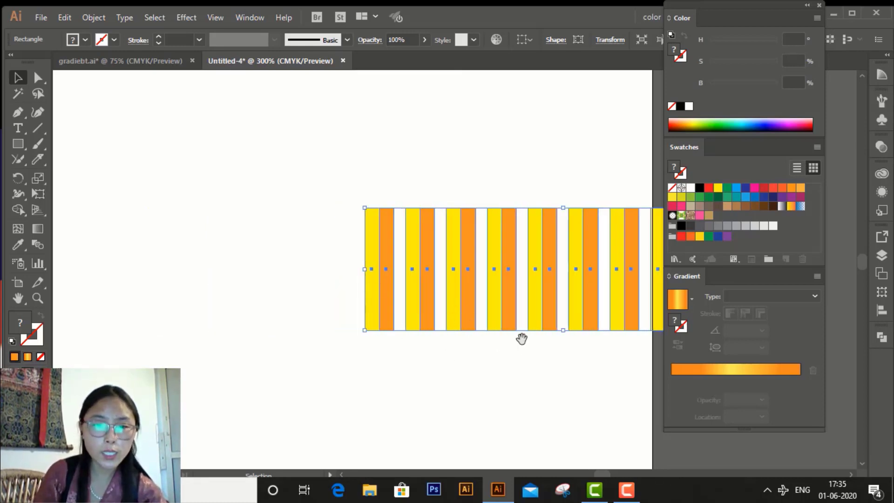
mouse_move(270, 235)
mouse_down()
mouse_move(297, 271)
mouse_move(526, 294)
mouse_move(544, 239)
mouse_move(530, 236)
mouse_up()
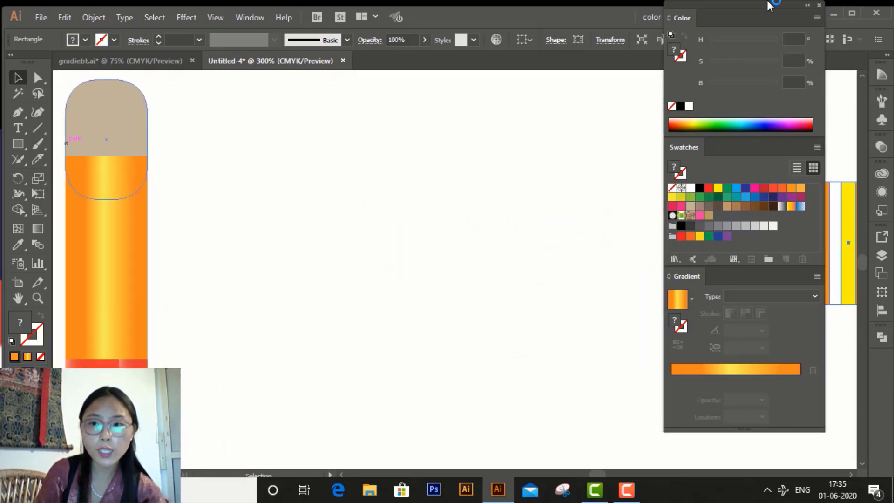
click(819, 6)
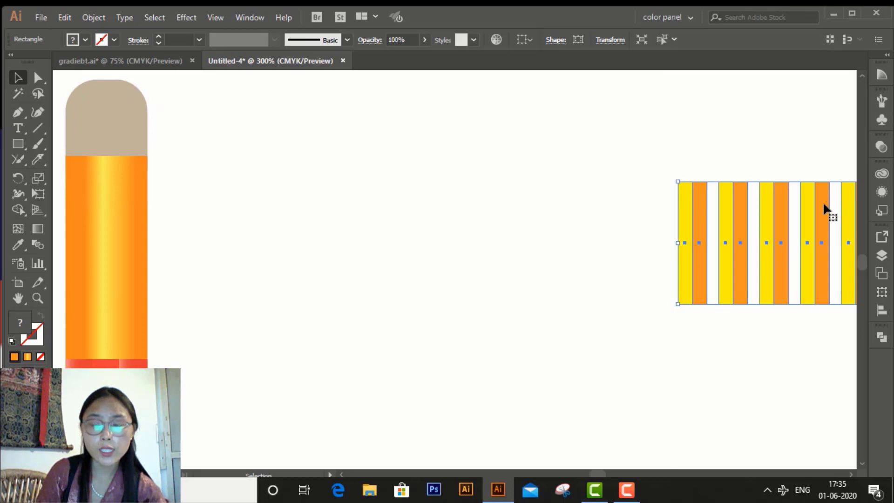
mouse_move(823, 205)
mouse_down()
mouse_move(457, 162)
mouse_move(329, 183)
mouse_move(293, 180)
mouse_move(272, 199)
mouse_move(201, 186)
mouse_move(212, 186)
mouse_up()
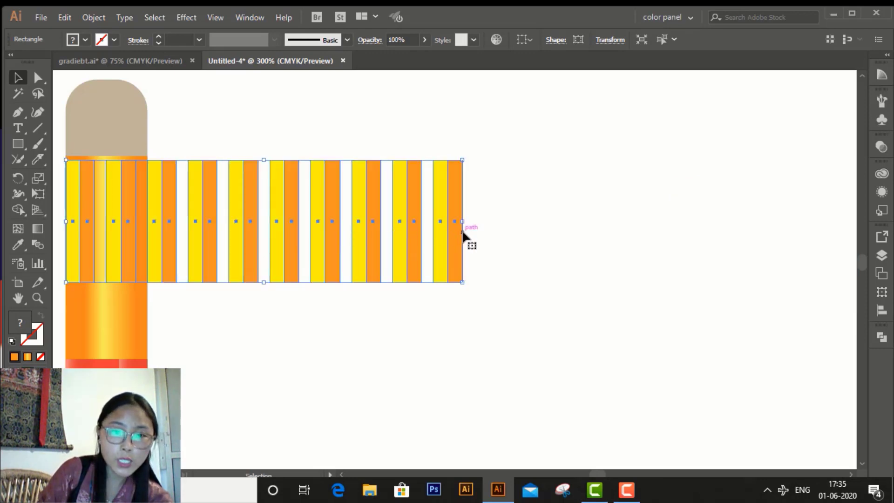
Step: Narrow the striped row to the band's width and shorten it to about a third of its height from its lower edge
drag(462, 222, 147, 180)
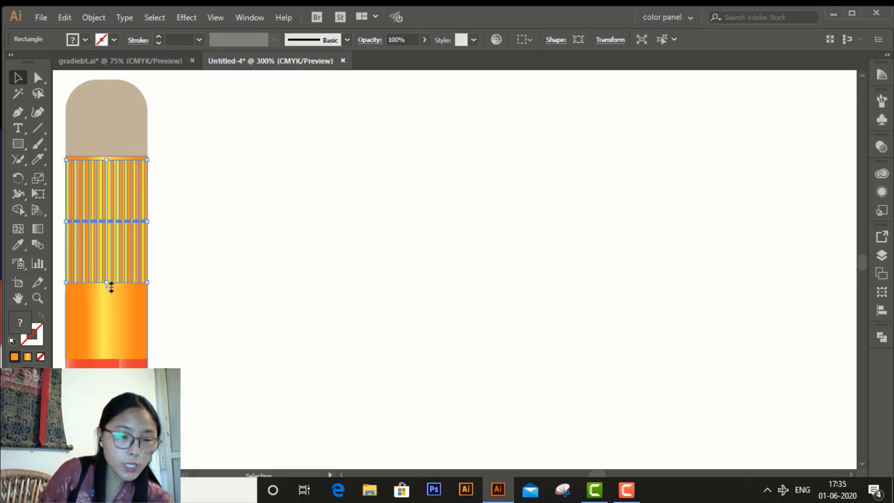
drag(111, 287, 130, 191)
click(220, 200)
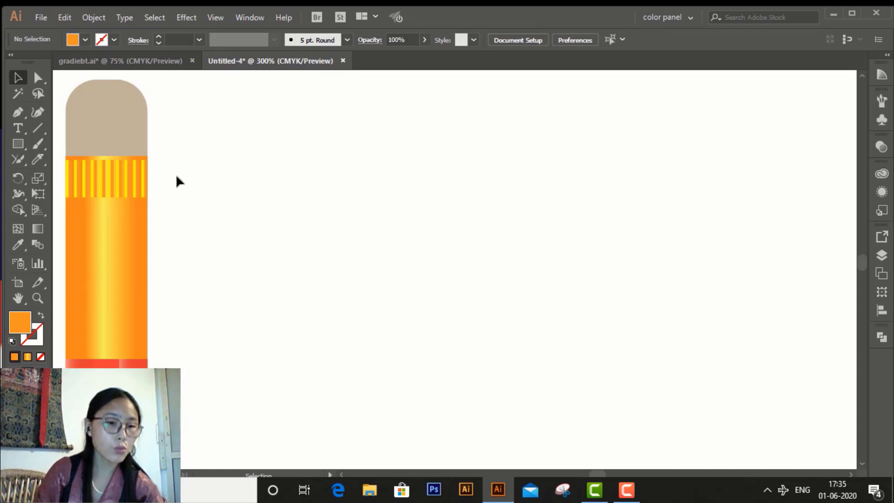
Step: Nudge the shortened striped row down five increments, leaving a small gap below the band's upper edge
click(104, 189)
key(Down)
key(Down)
key(Down)
key(Down)
key(Down)
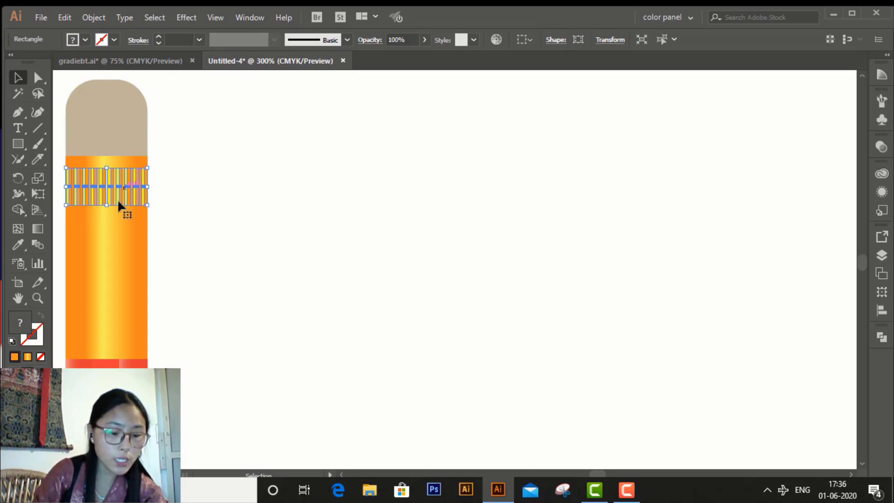
drag(117, 200, 120, 281)
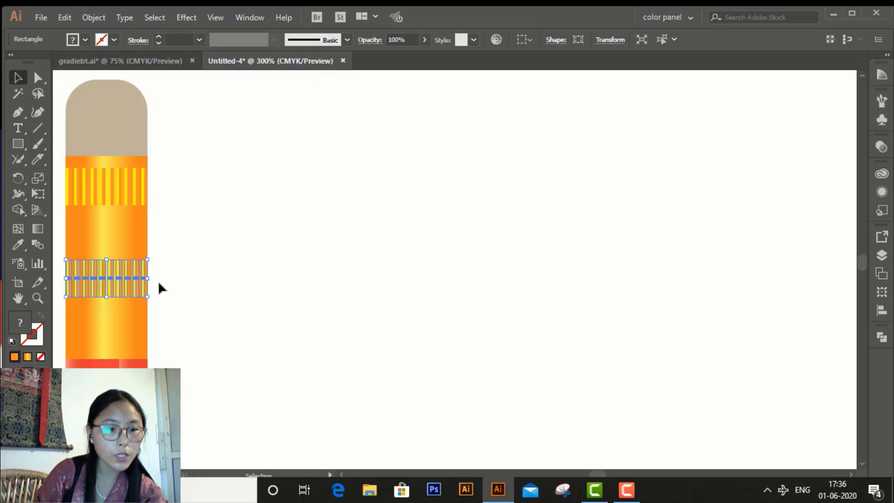
key(a)
key(v)
key(ctrl+z)
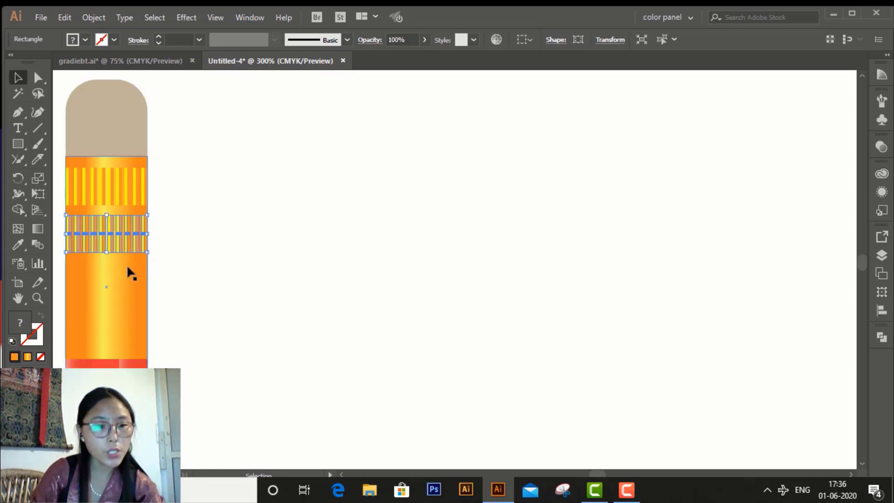
Step: Copy the striped row down the band with narrow even gaps until four rows fill it, leaving nothing selected
drag(133, 261, 140, 322)
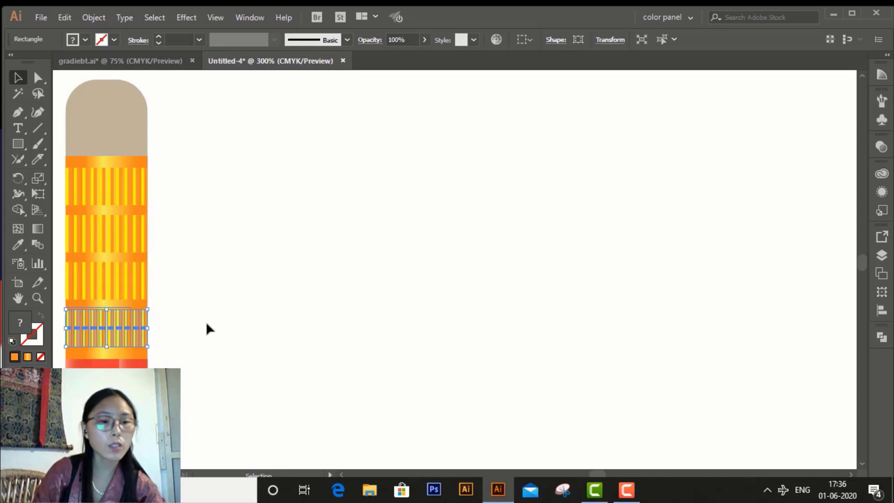
click(558, 307)
key(a)
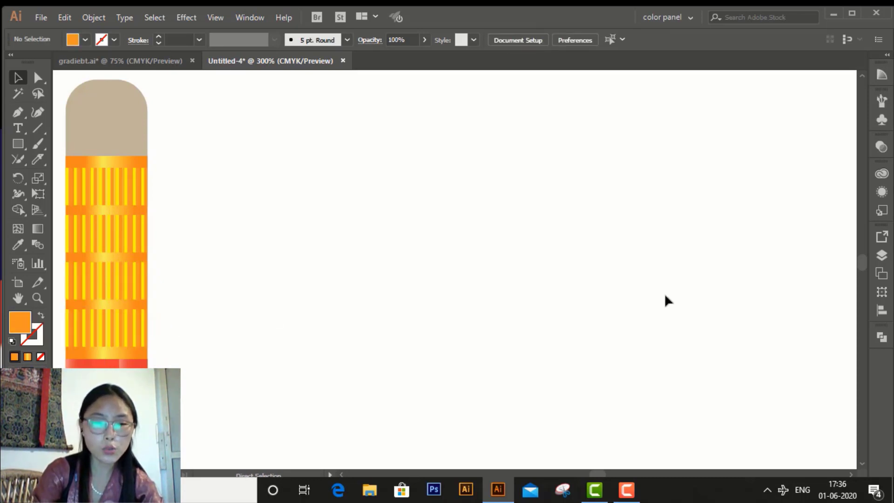
Step: Fit the artboard in view and select the whole pencil to examine its parts, leaving nothing selected
key(ctrl+0)
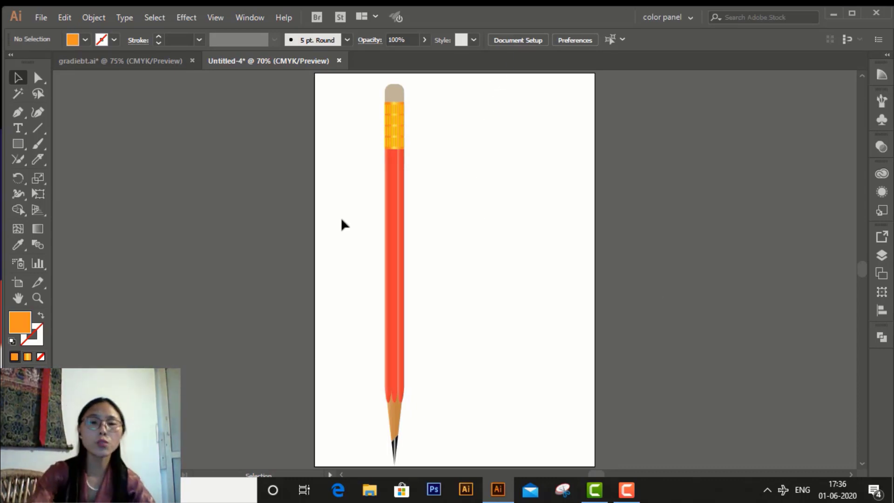
drag(355, 103, 453, 421)
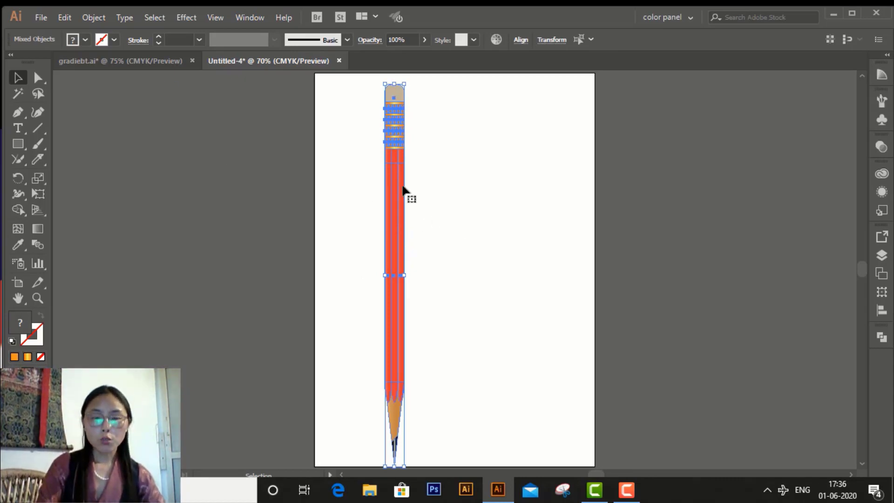
click(533, 189)
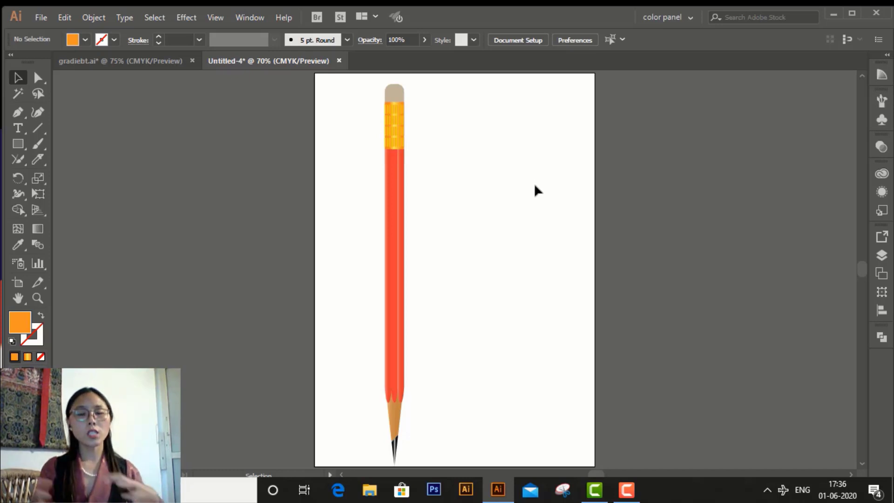